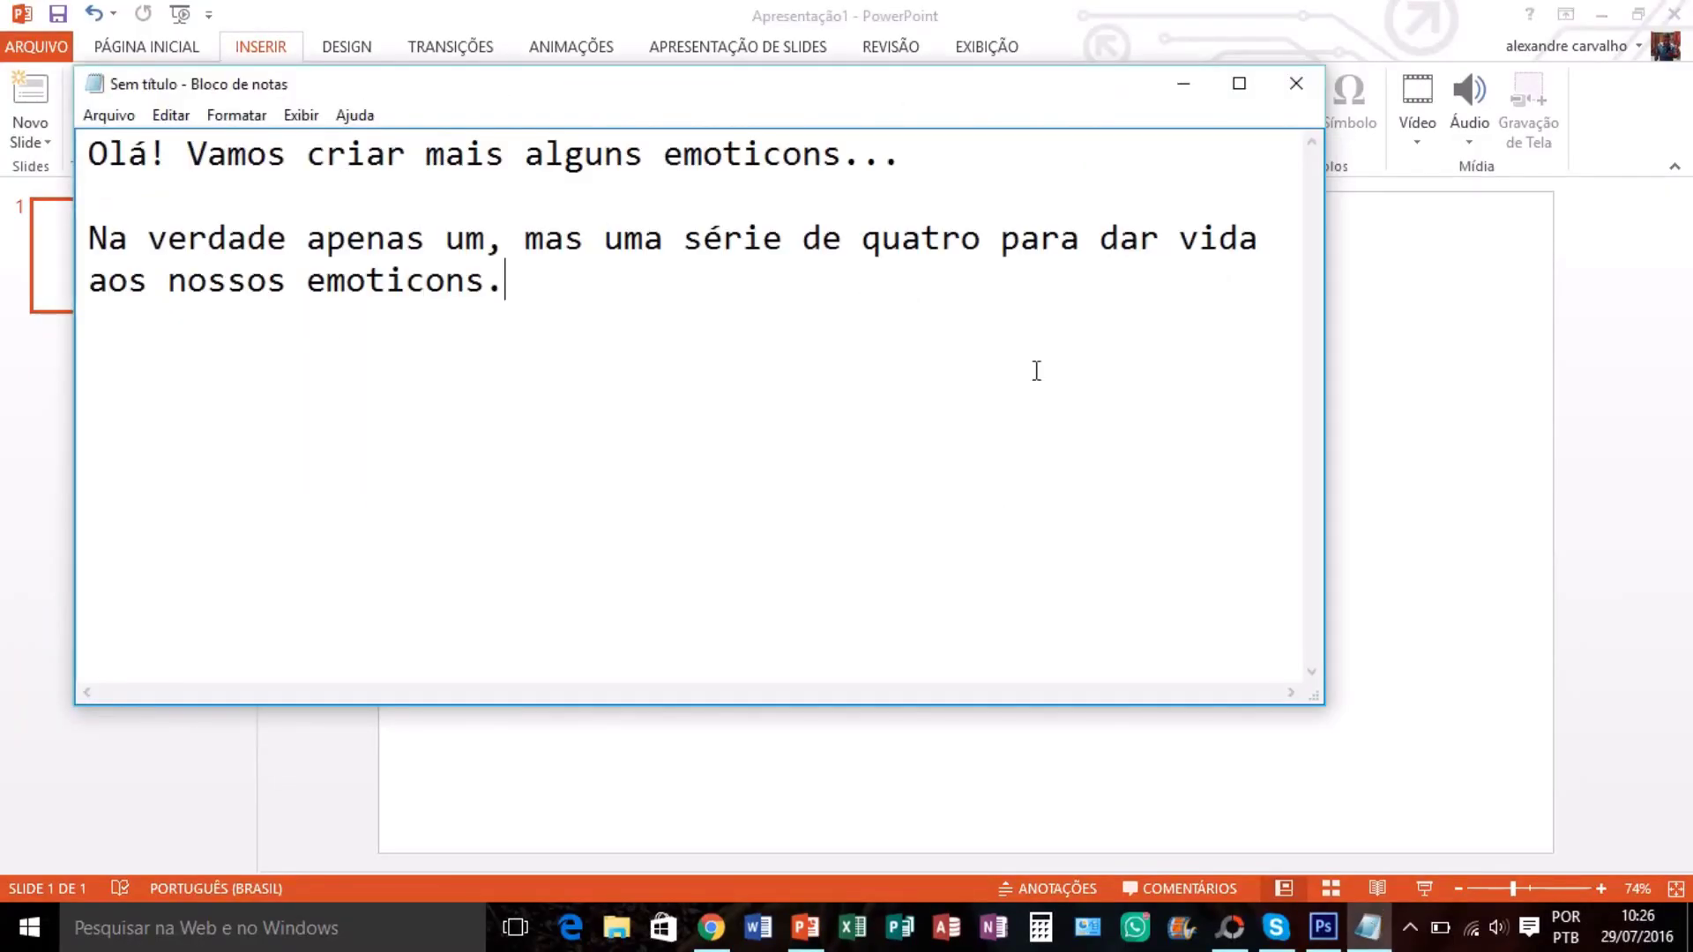
# Review the Notepad intro about four emoticons, then minimize Notepad to reveal the blank slide
pyautogui.moveTo(908, 157); pyautogui.dragTo(68, 143)
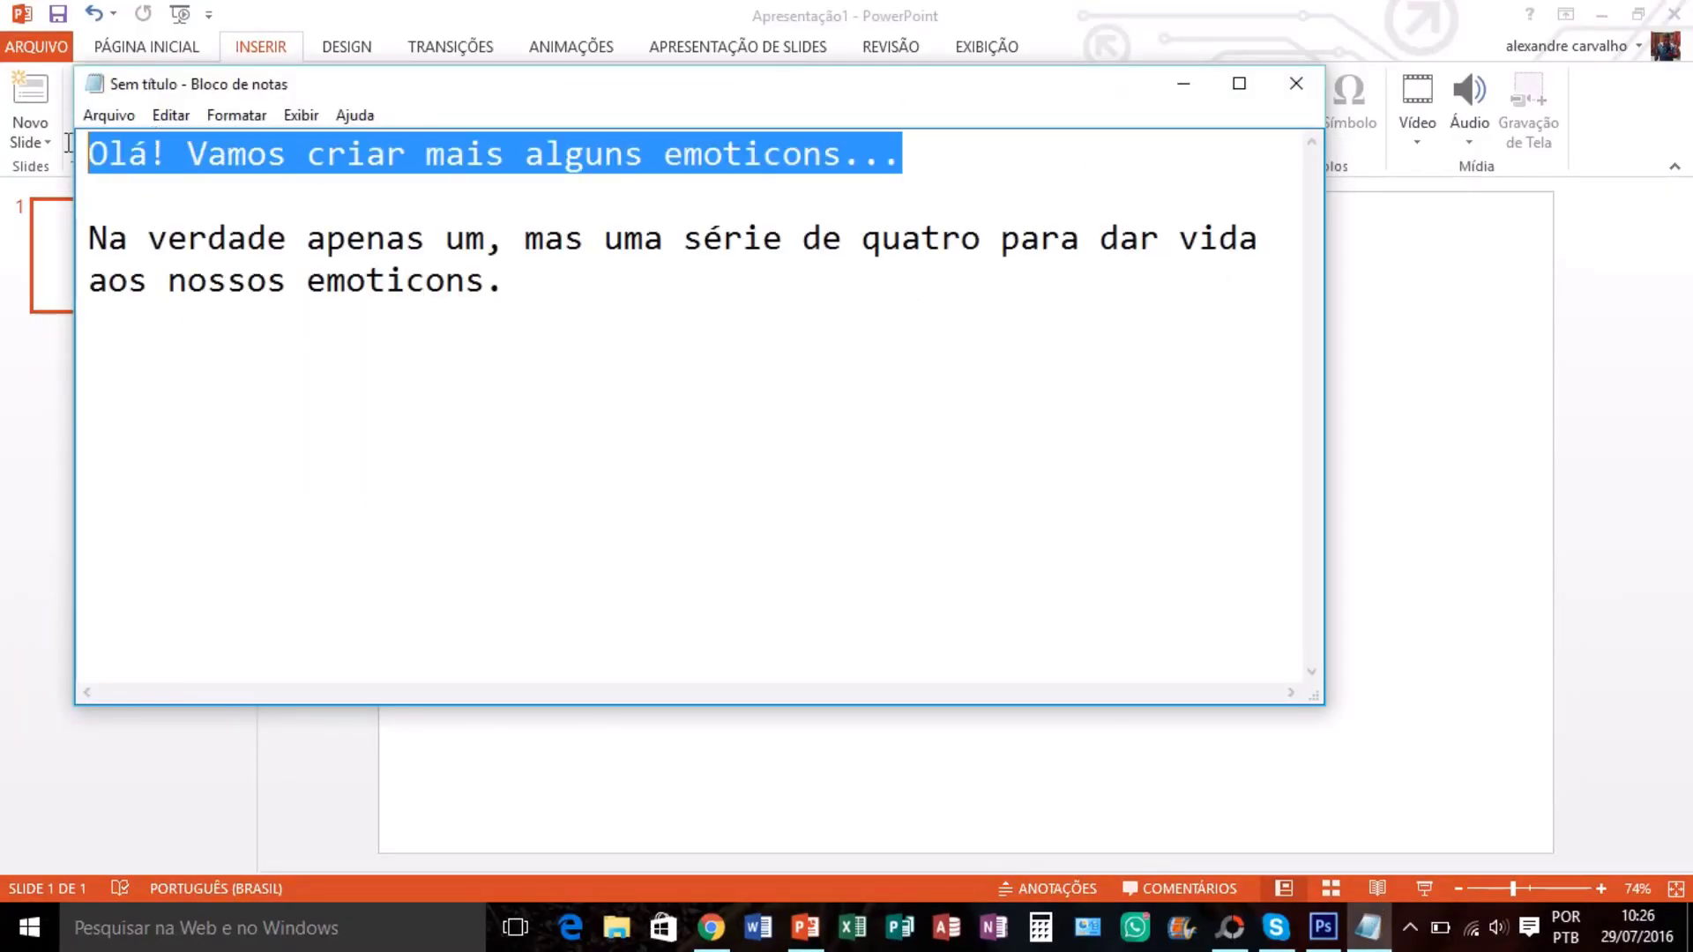
pyautogui.click(1011, 163)
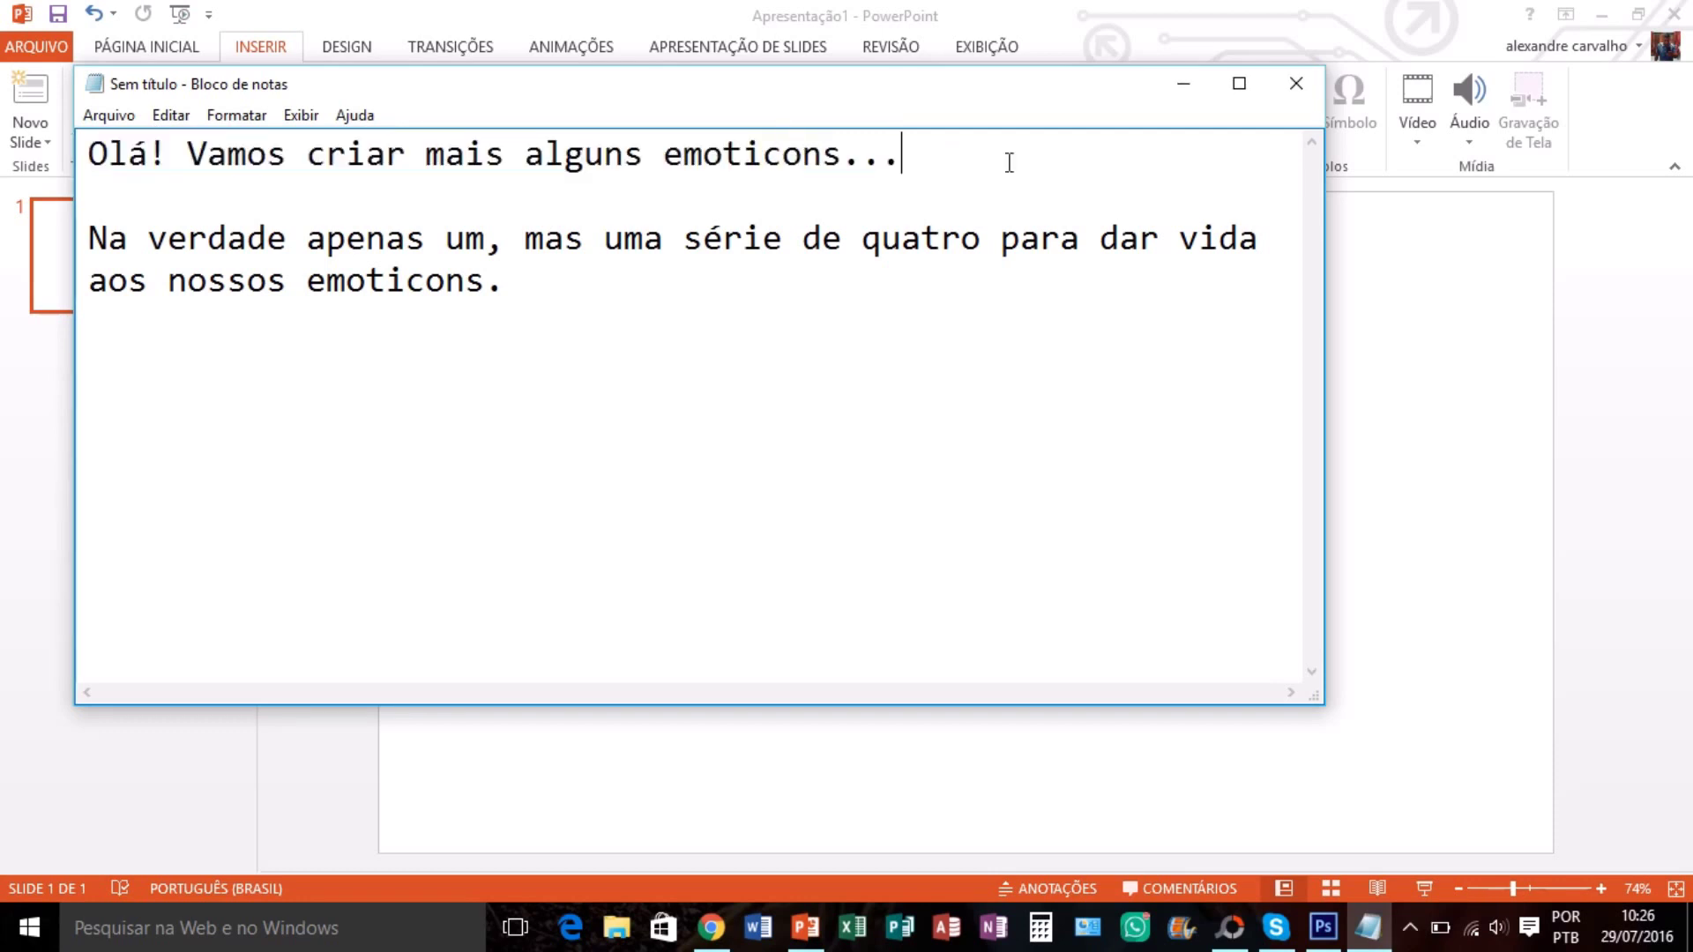
pyautogui.click(1038, 178)
pyautogui.moveTo(1262, 241)
pyautogui.mouseDown()
pyautogui.moveTo(100, 258)
pyautogui.moveTo(99, 282)
pyautogui.mouseUp()
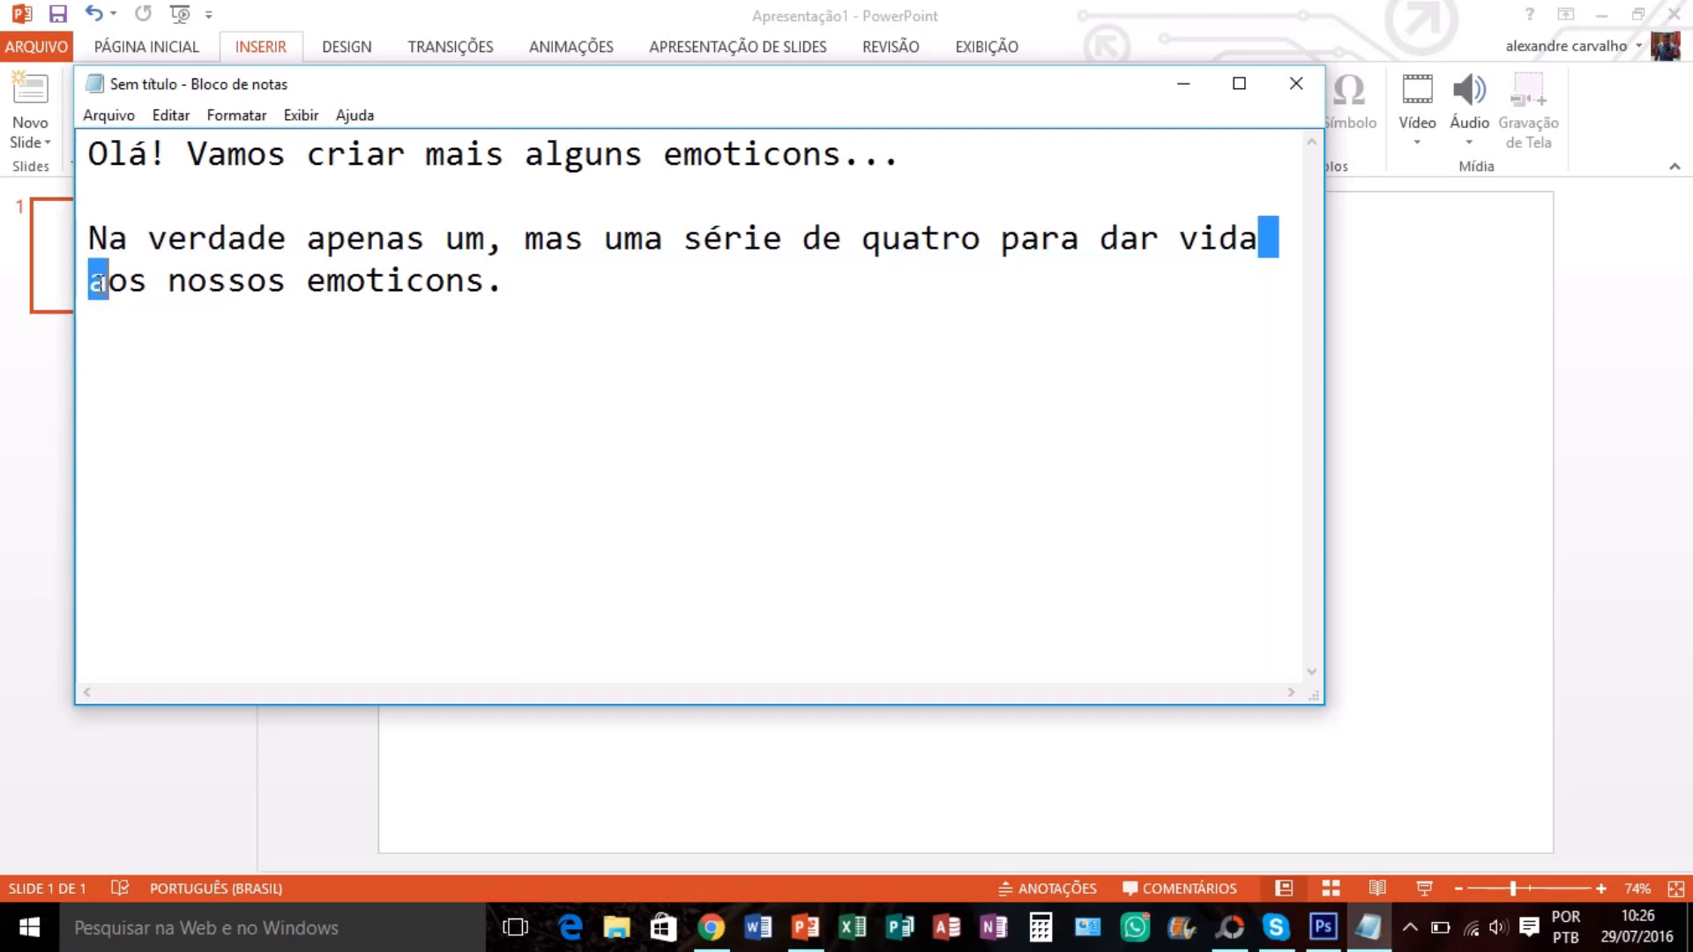
pyautogui.moveTo(520, 287); pyautogui.dragTo(91, 238)
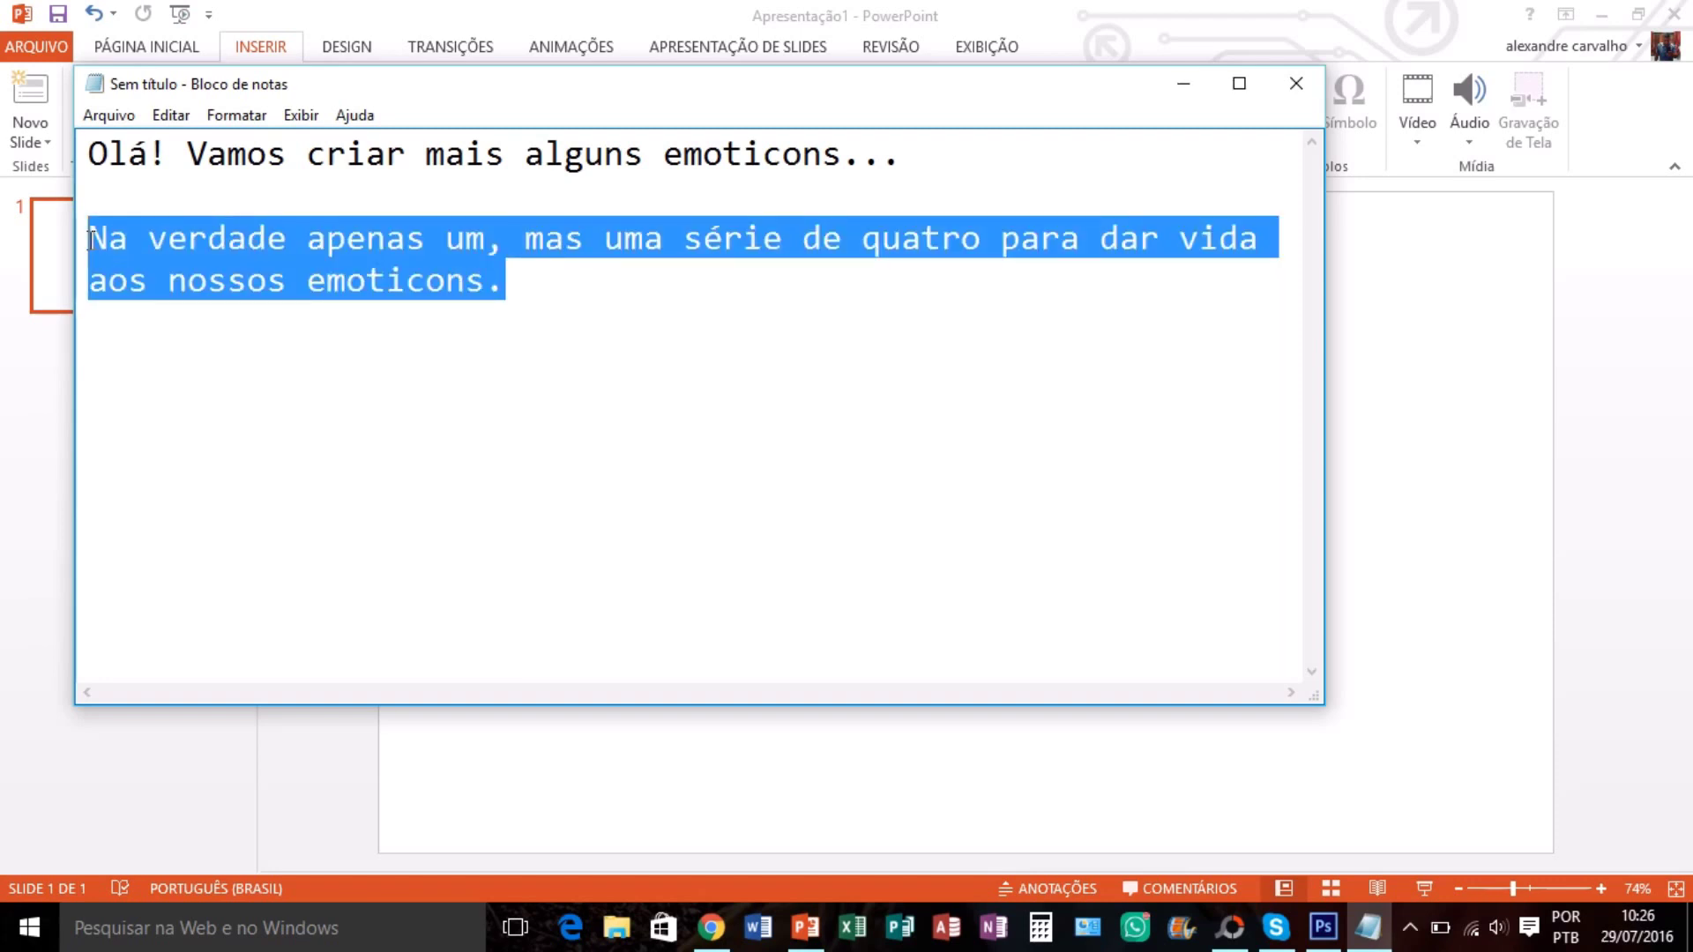
pyautogui.click(701, 311)
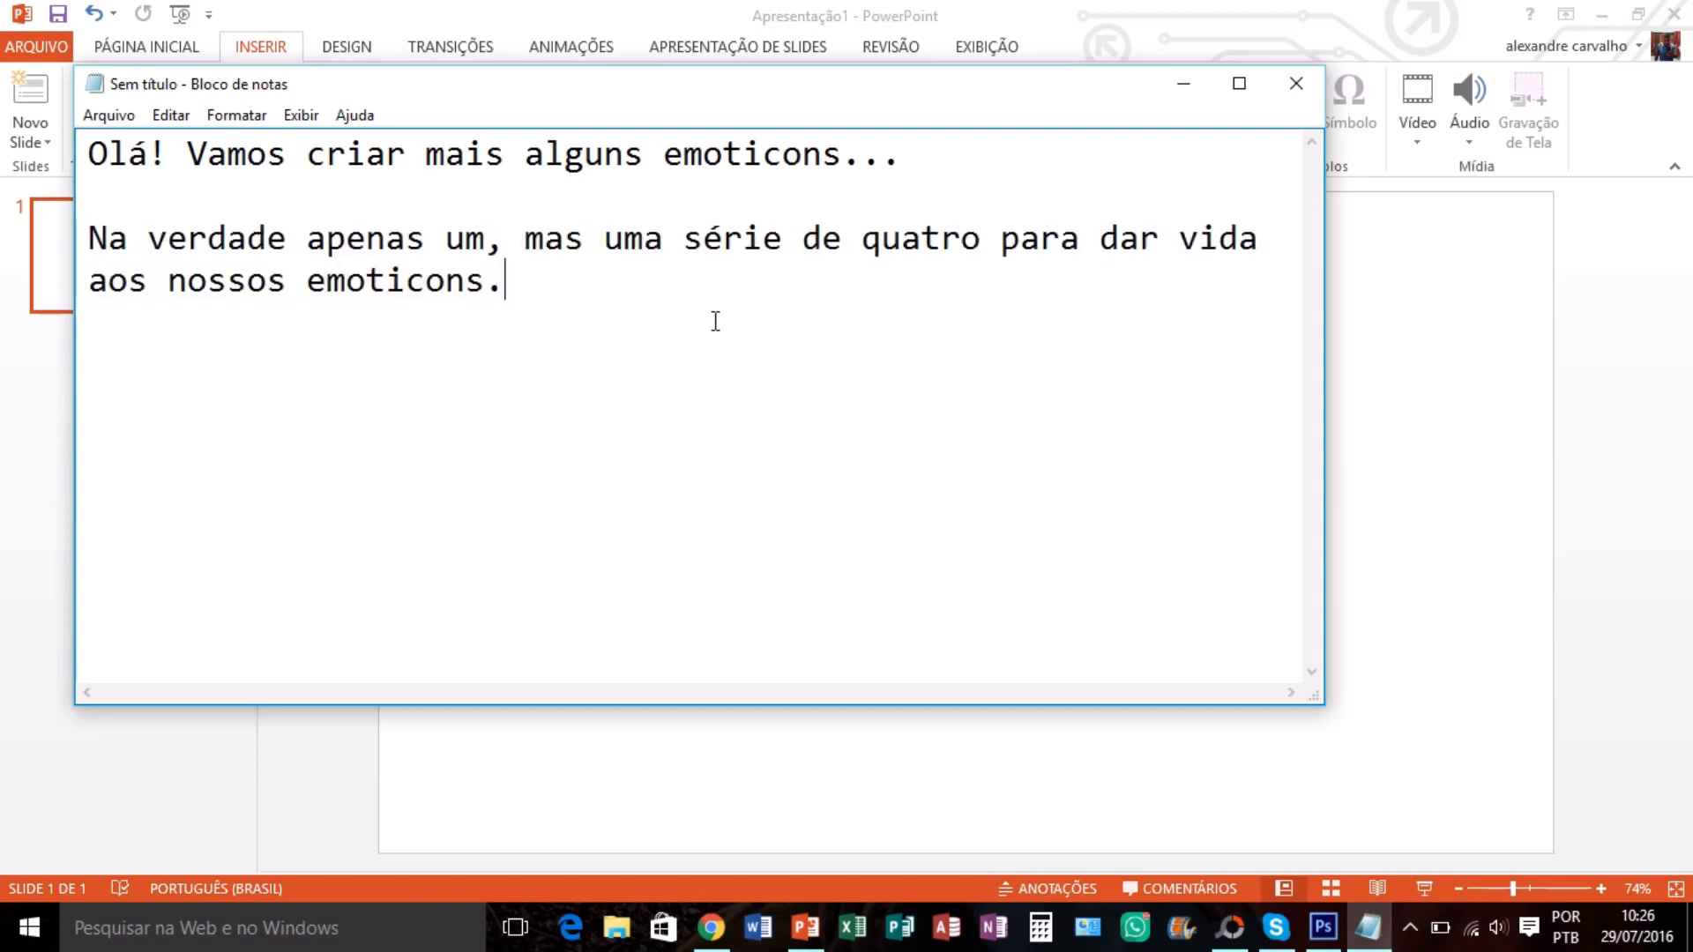
pyautogui.click(1186, 84)
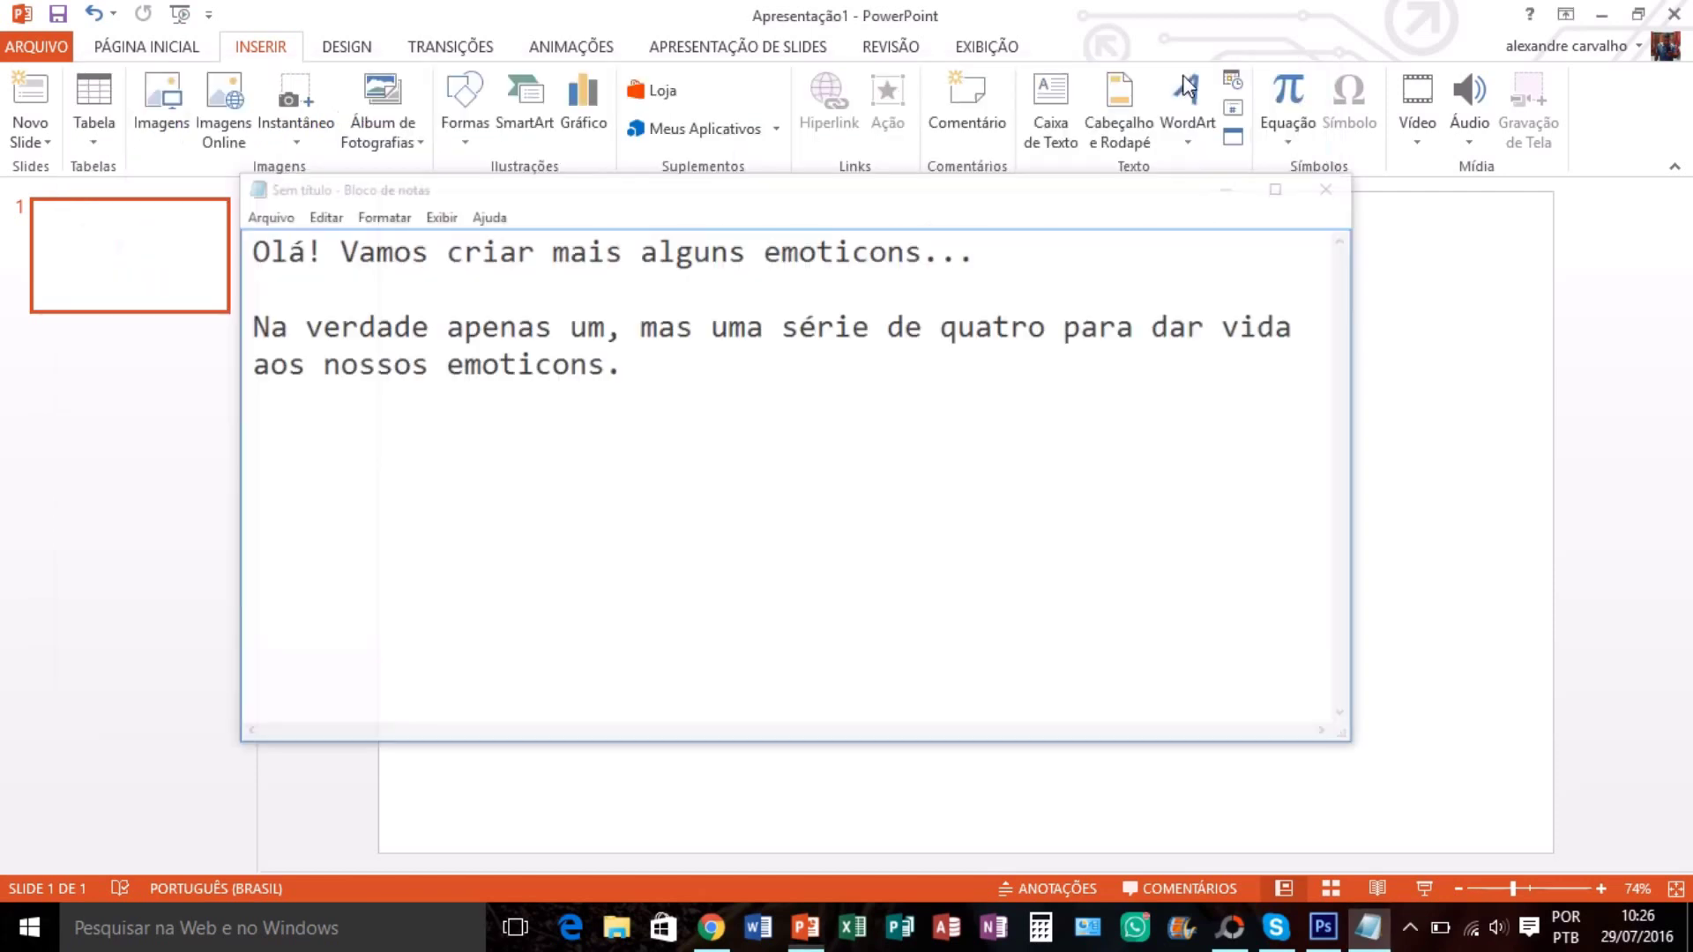
# Draw a large oval circle for the face and centre it on the slide
pyautogui.click(468, 116)
pyautogui.click(551, 195)
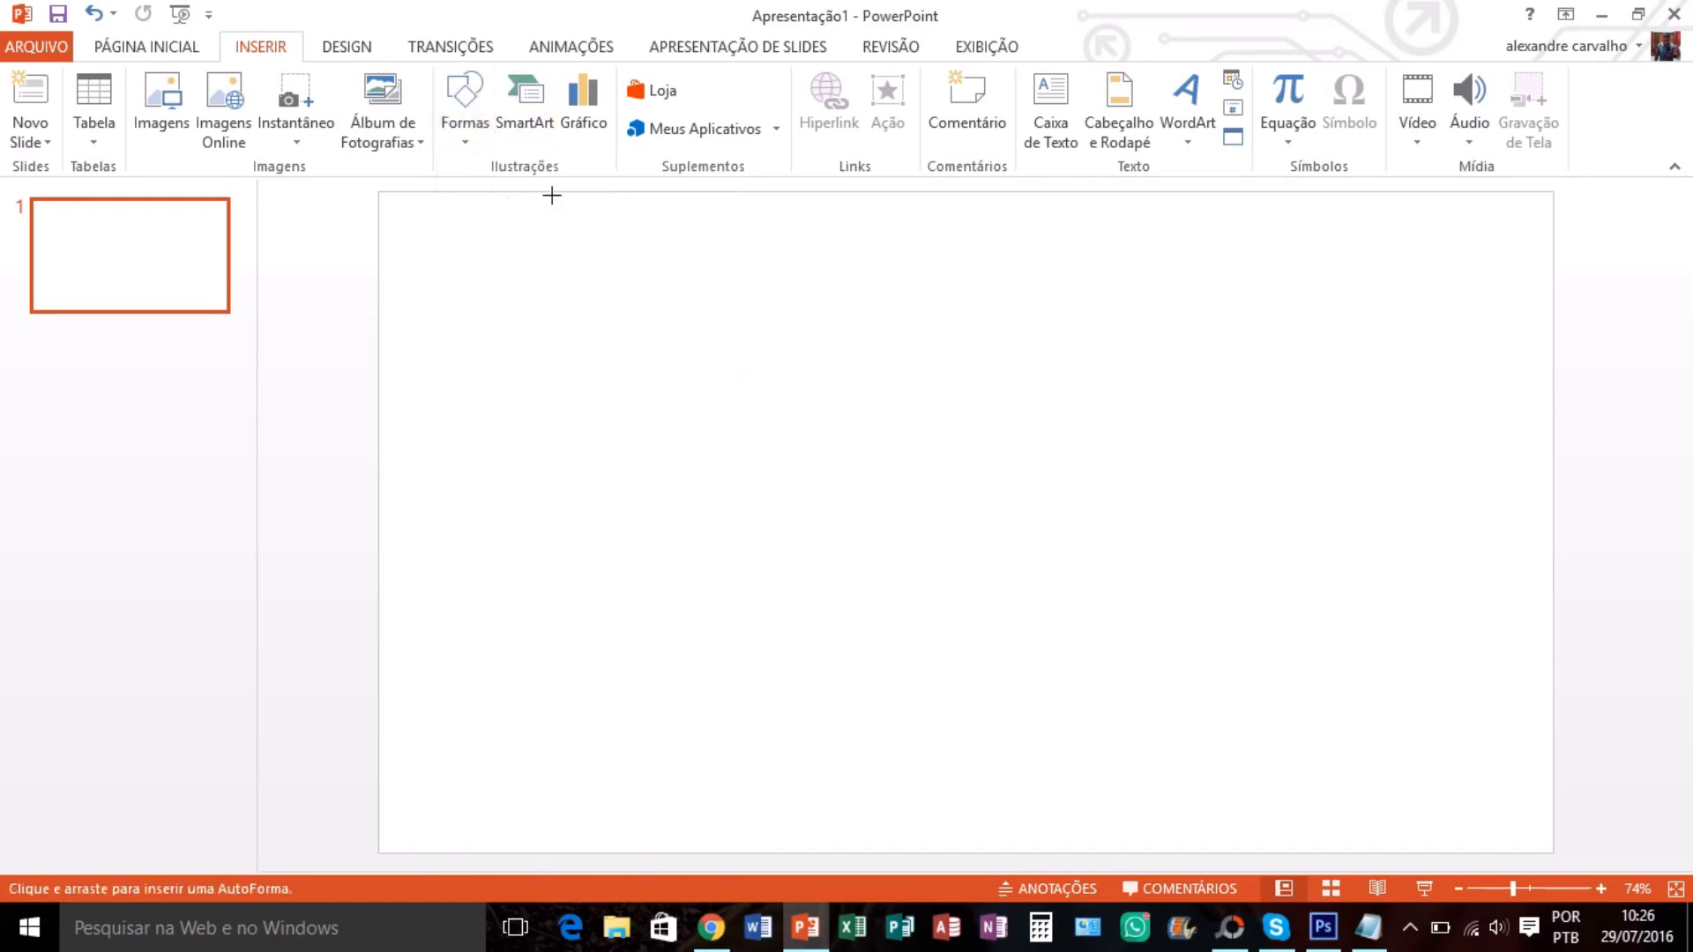
pyautogui.moveTo(810, 348); pyautogui.dragTo(1191, 737)
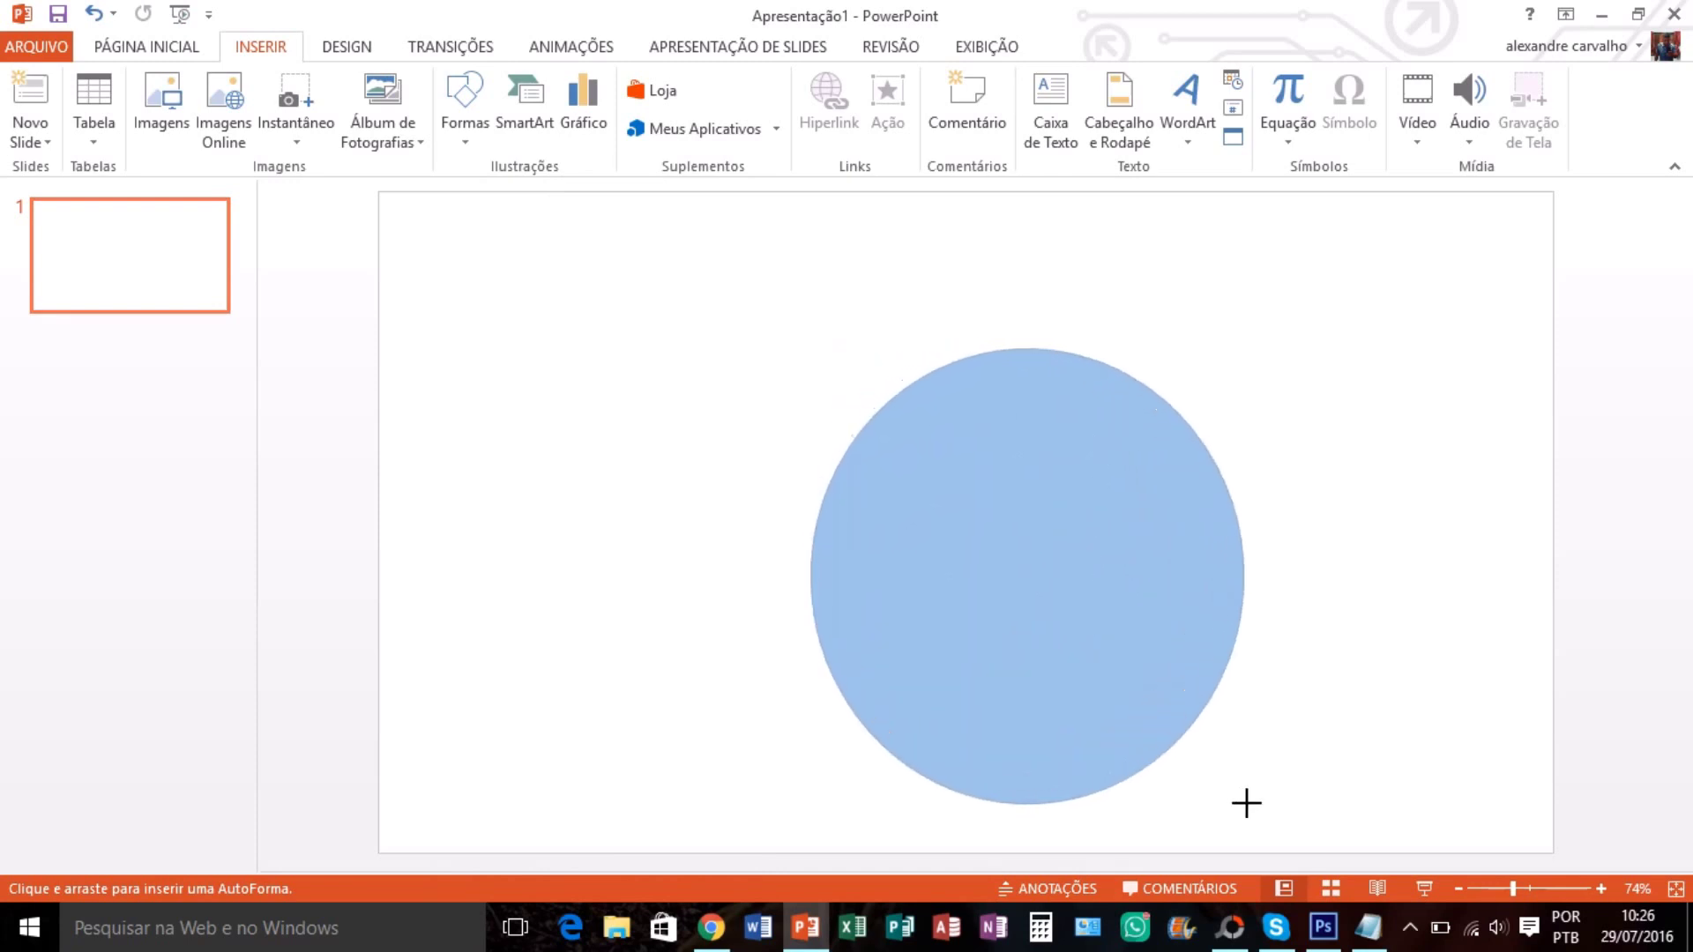
pyautogui.moveTo(1191, 738); pyautogui.dragTo(1257, 809)
pyautogui.moveTo(1058, 551); pyautogui.dragTo(915, 449)
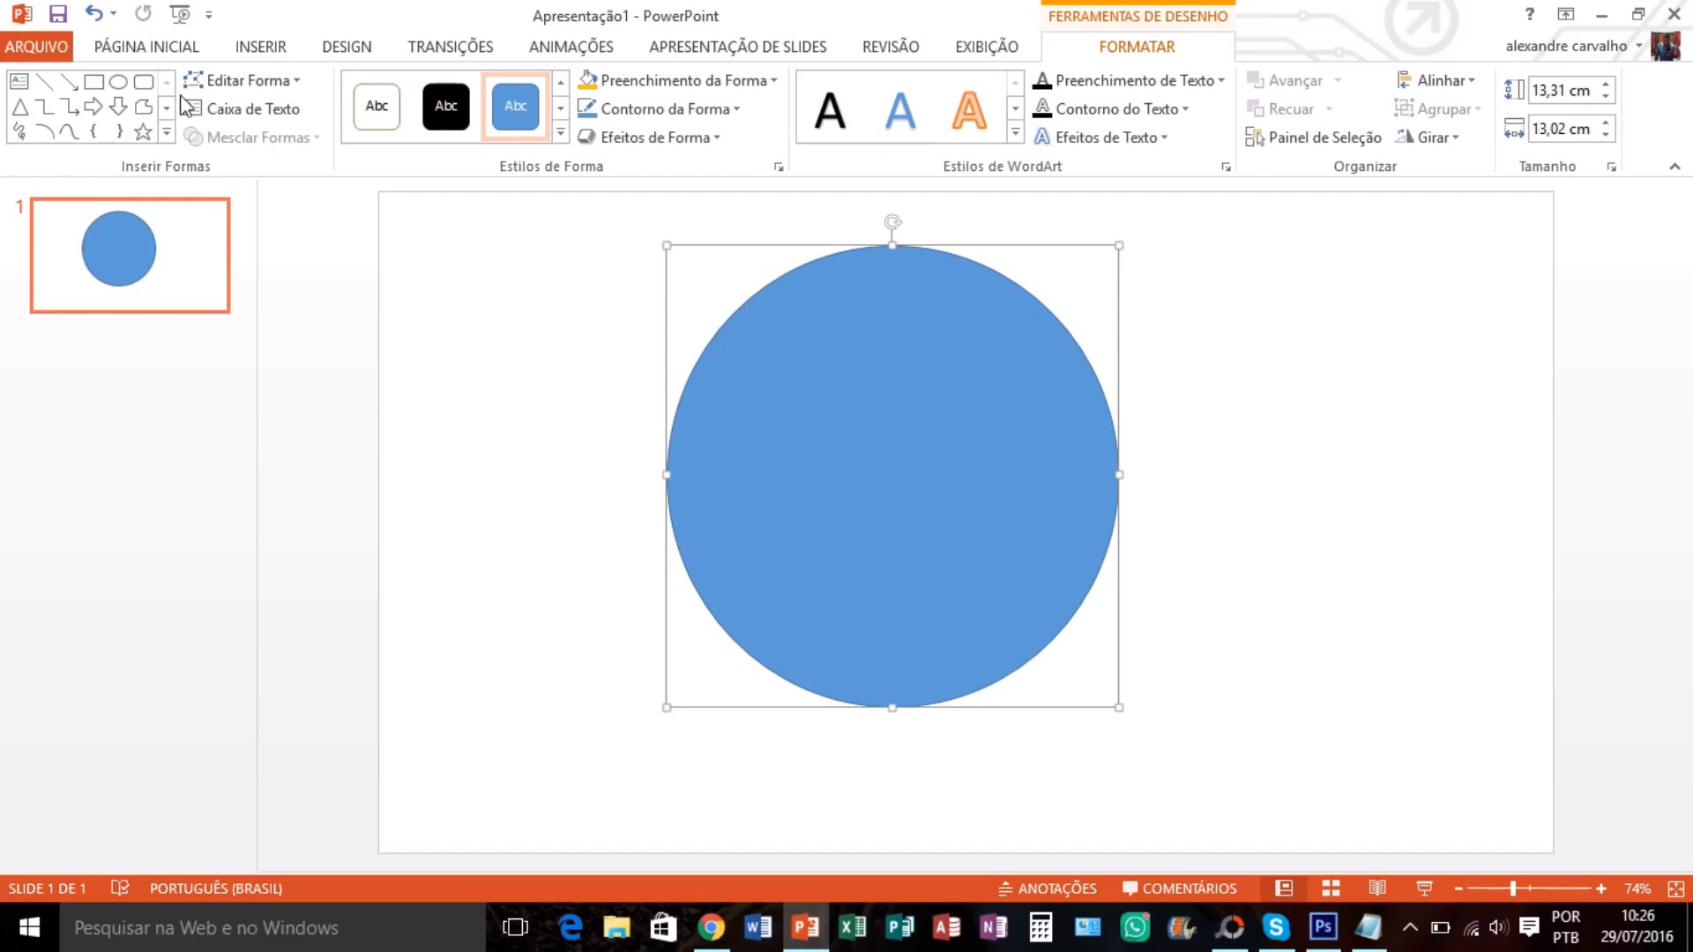
# Add a tall oval left eye, copy it as the right eye, and start an inner ring in the left eye
pyautogui.click(118, 81)
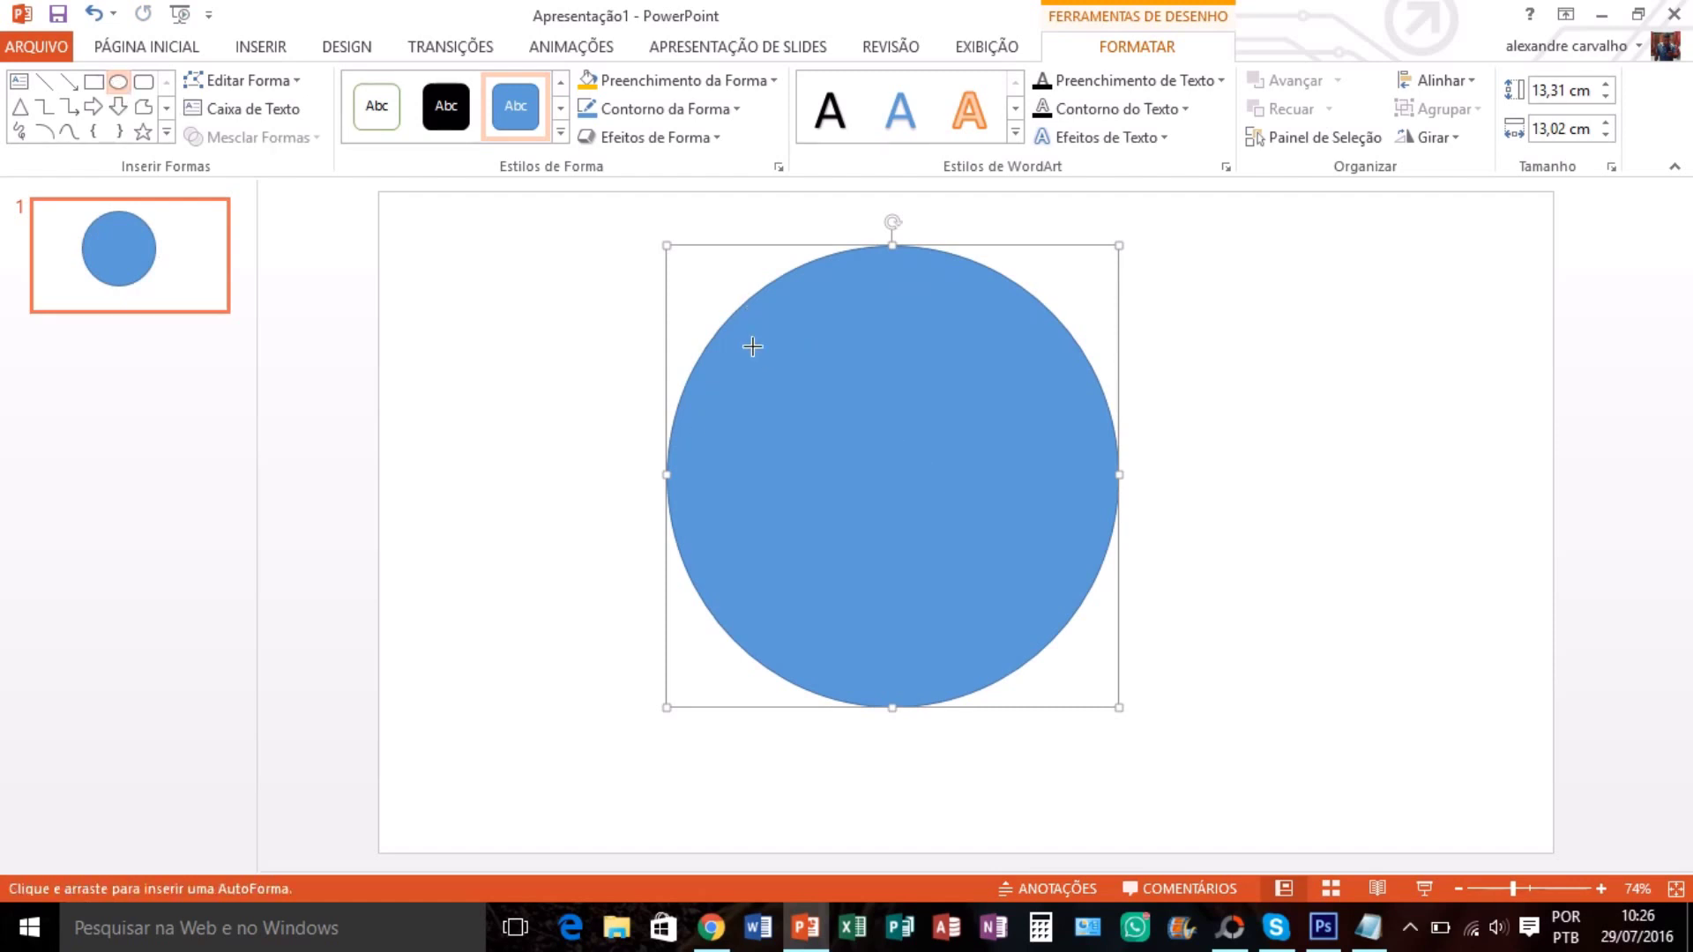
pyautogui.moveTo(758, 360); pyautogui.dragTo(829, 522)
pyautogui.moveTo(816, 464); pyautogui.dragTo(815, 414)
pyautogui.rightClick(814, 412)
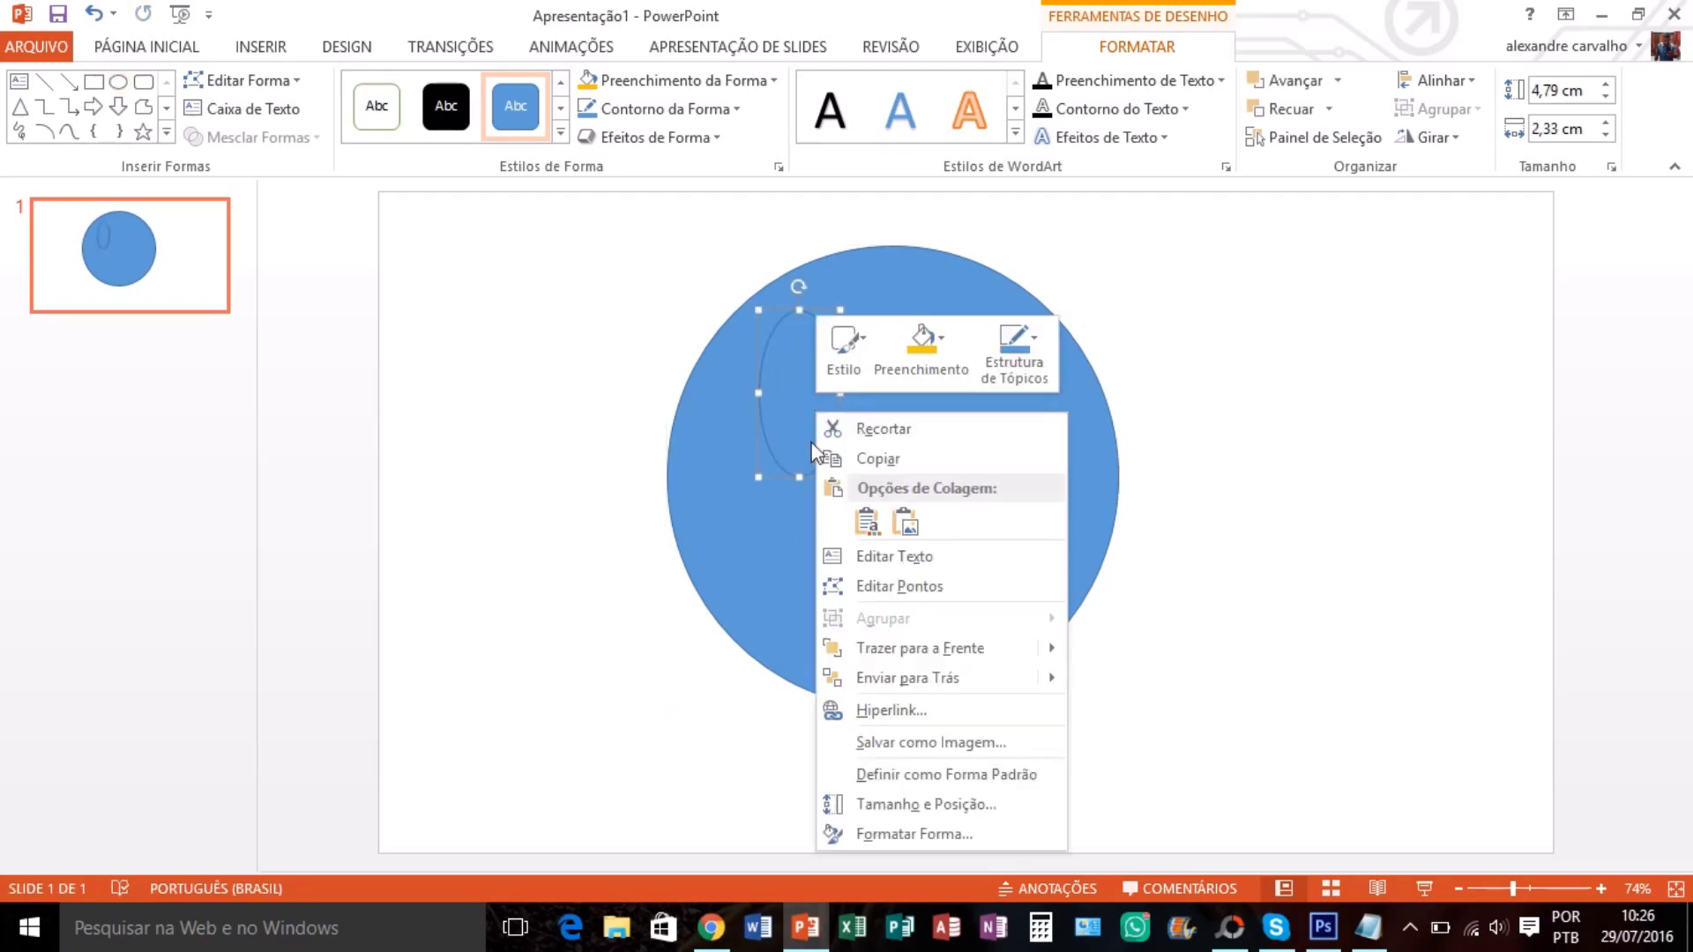
pyautogui.click(878, 460)
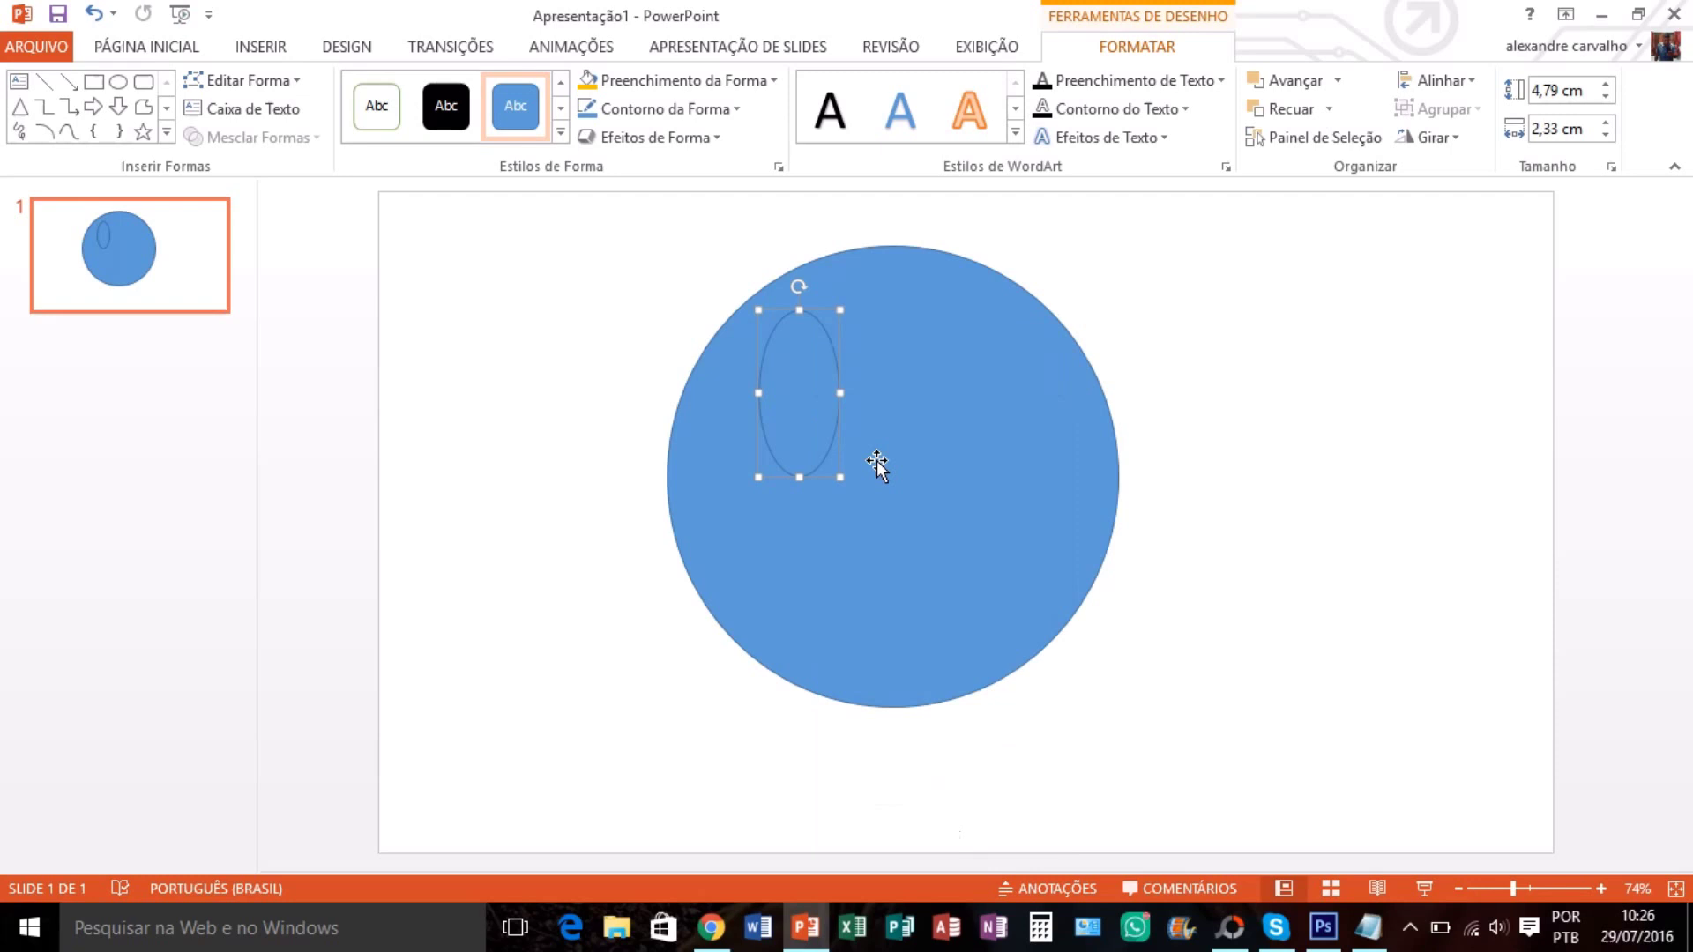
pyautogui.rightClick(793, 401)
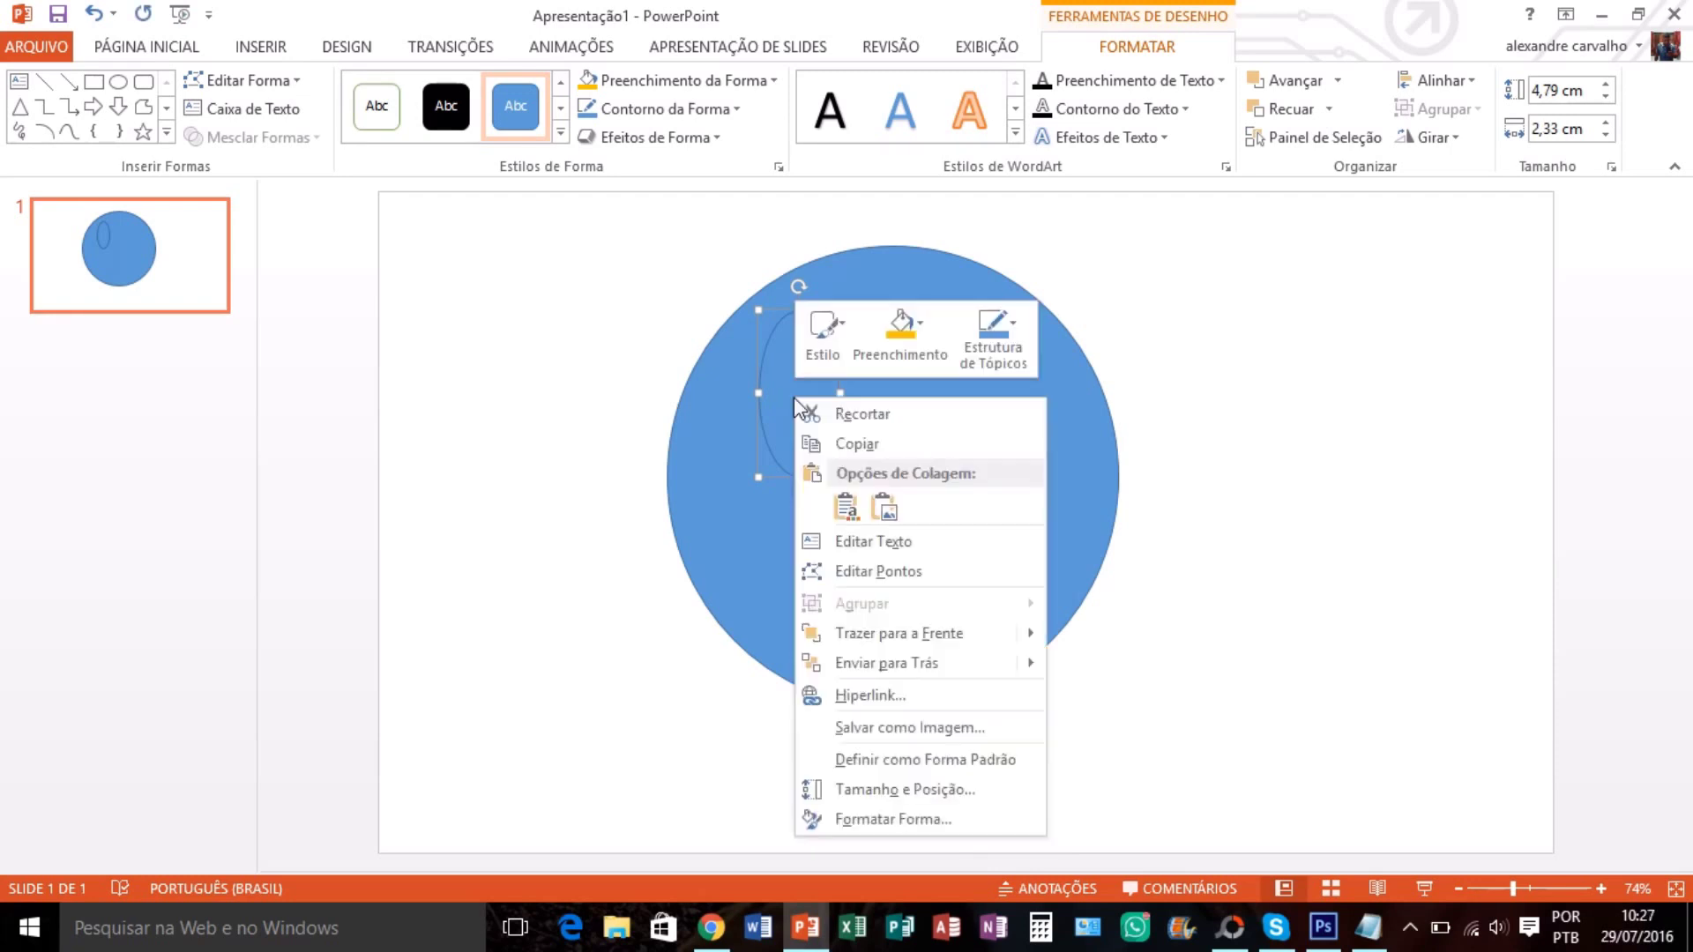
pyautogui.click(842, 504)
pyautogui.moveTo(813, 397); pyautogui.dragTo(970, 382)
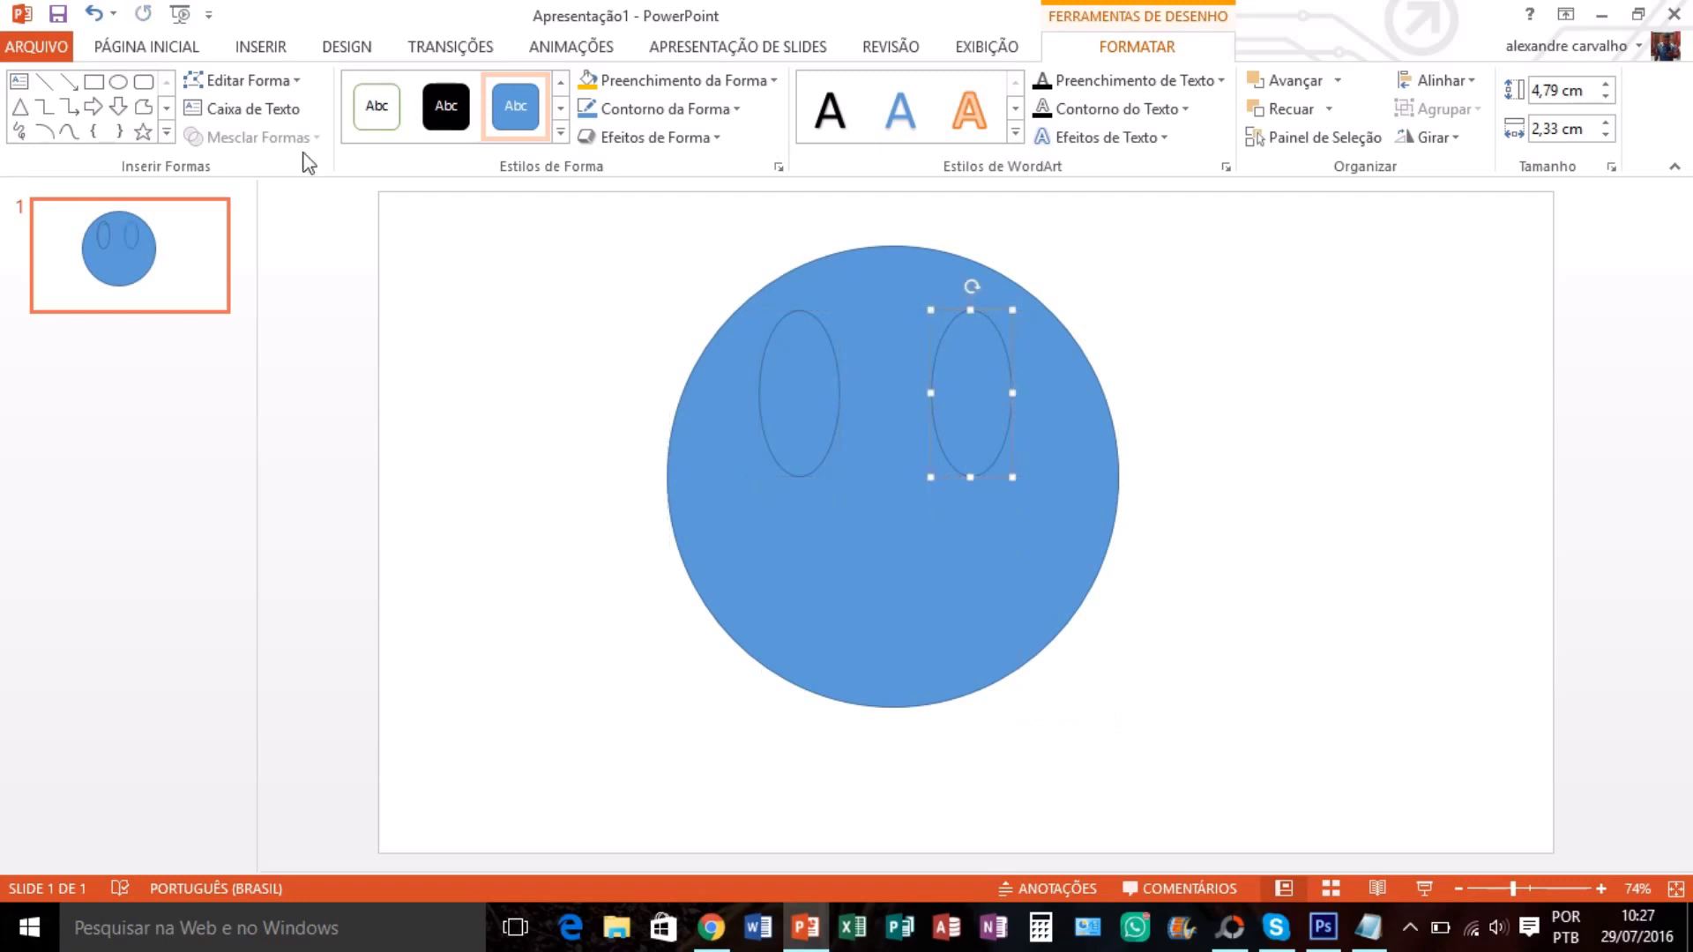
pyautogui.click(118, 82)
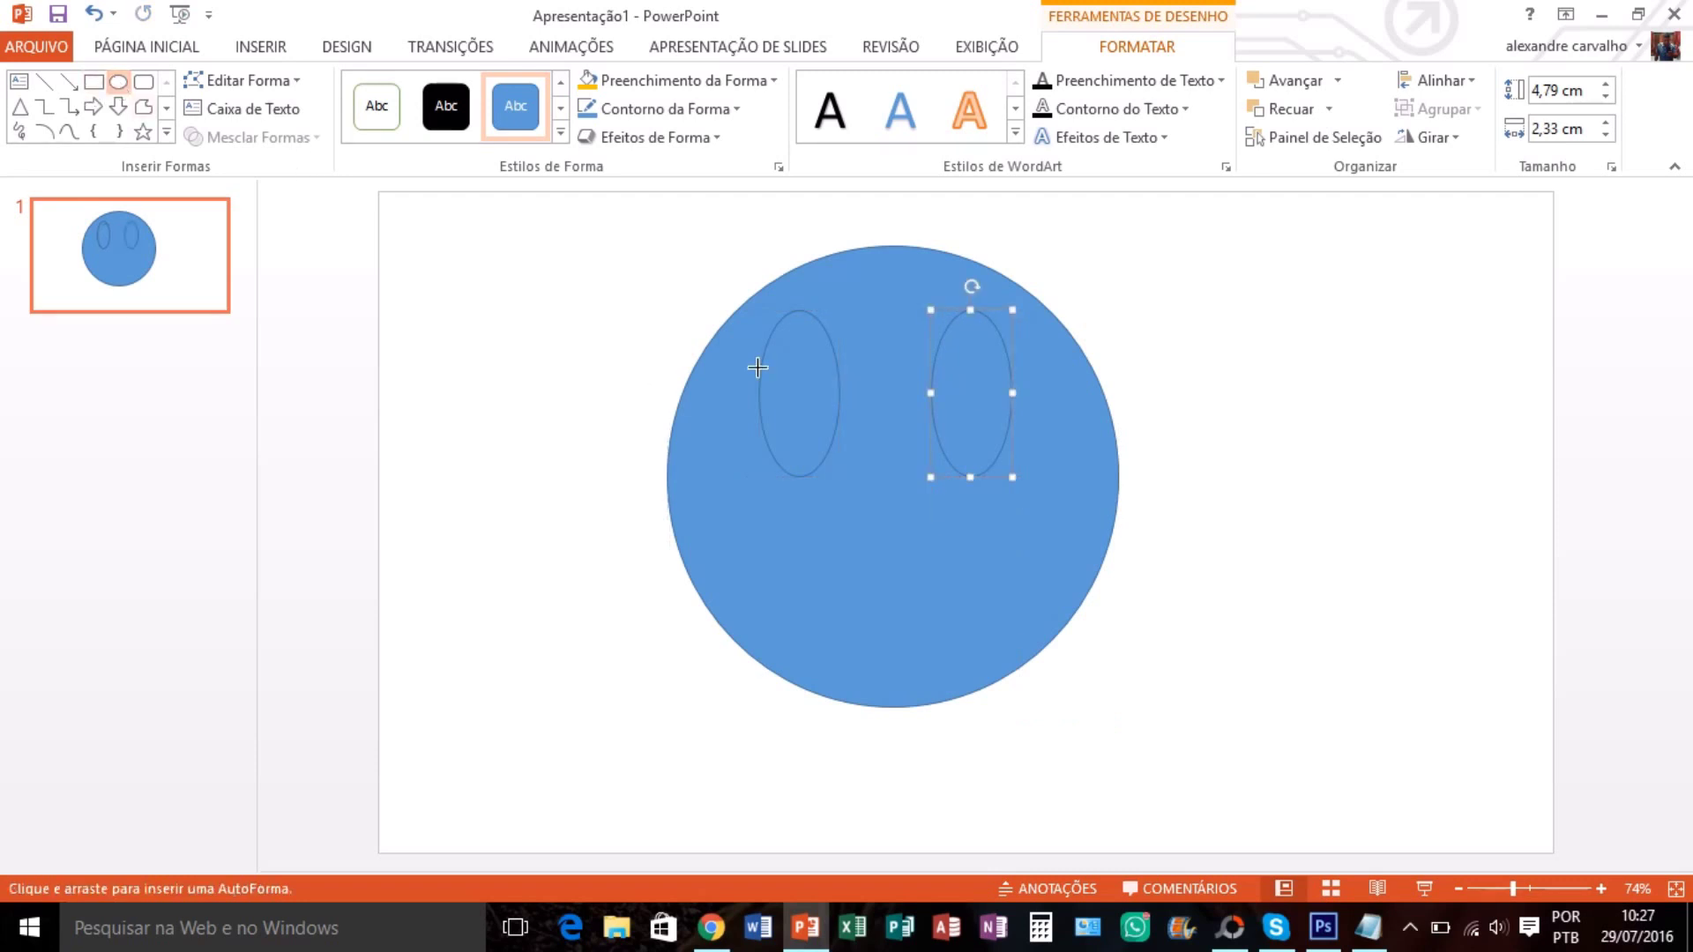
pyautogui.moveTo(781, 360)
pyautogui.mouseDown()
pyautogui.moveTo(791, 417)
pyautogui.moveTo(818, 441)
pyautogui.mouseUp()
# Copy the left eye's inner ring into the right eye
pyautogui.rightClick(806, 410)
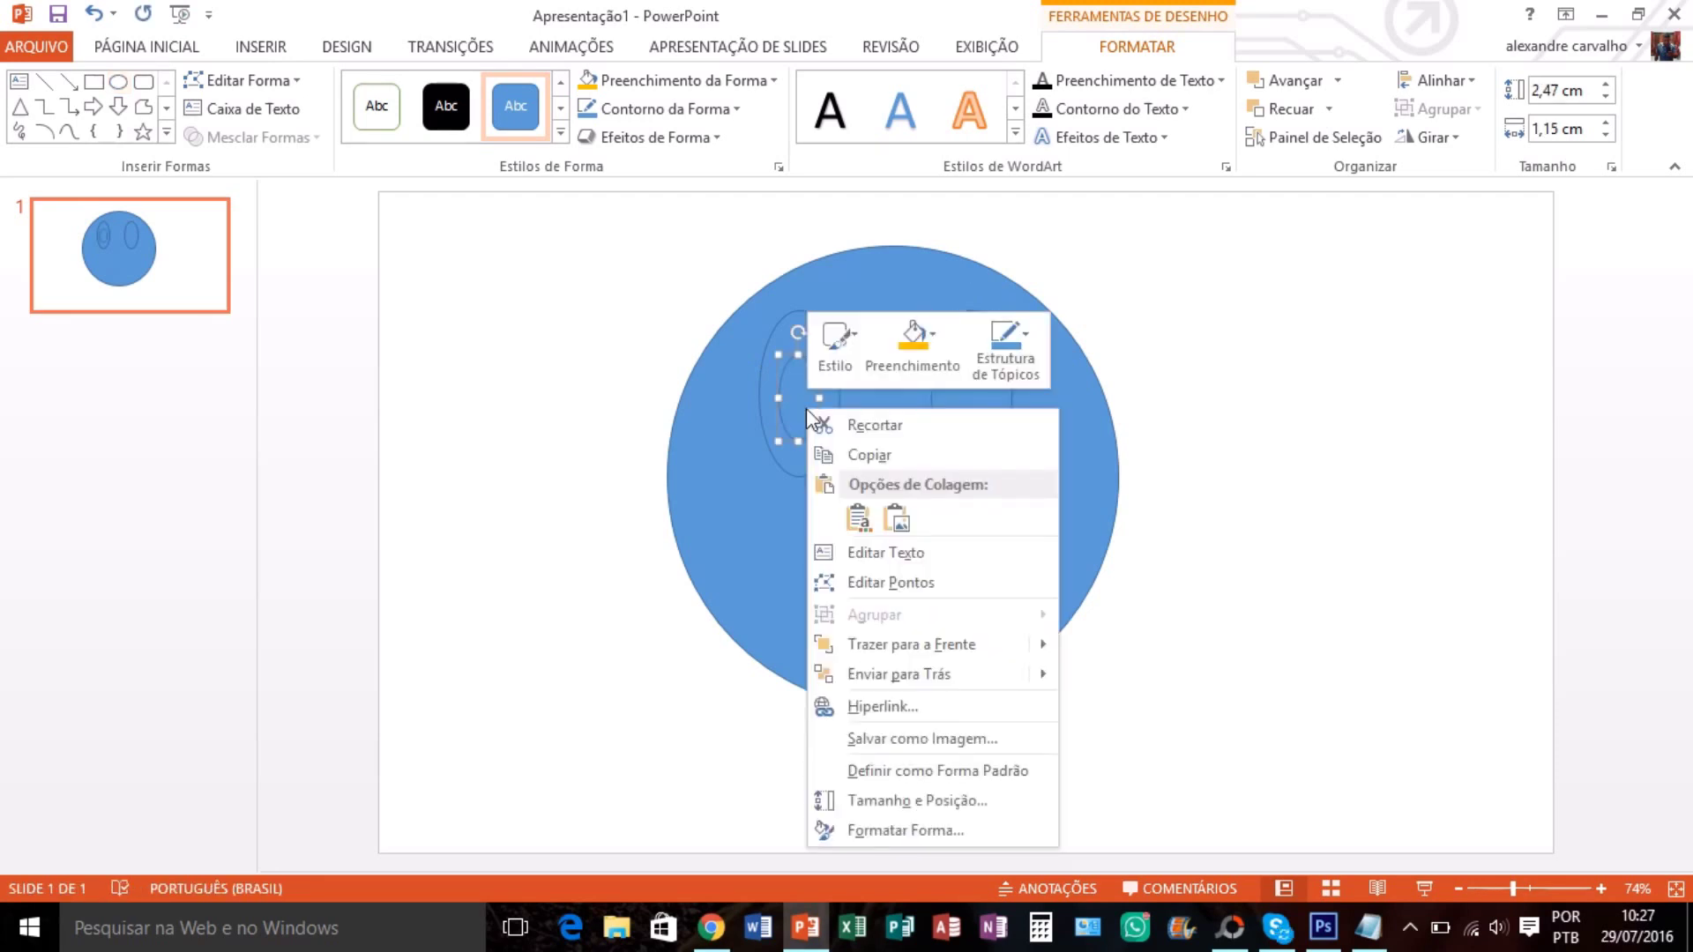
pyautogui.click(866, 453)
pyautogui.click(866, 453)
pyautogui.rightClick(866, 454)
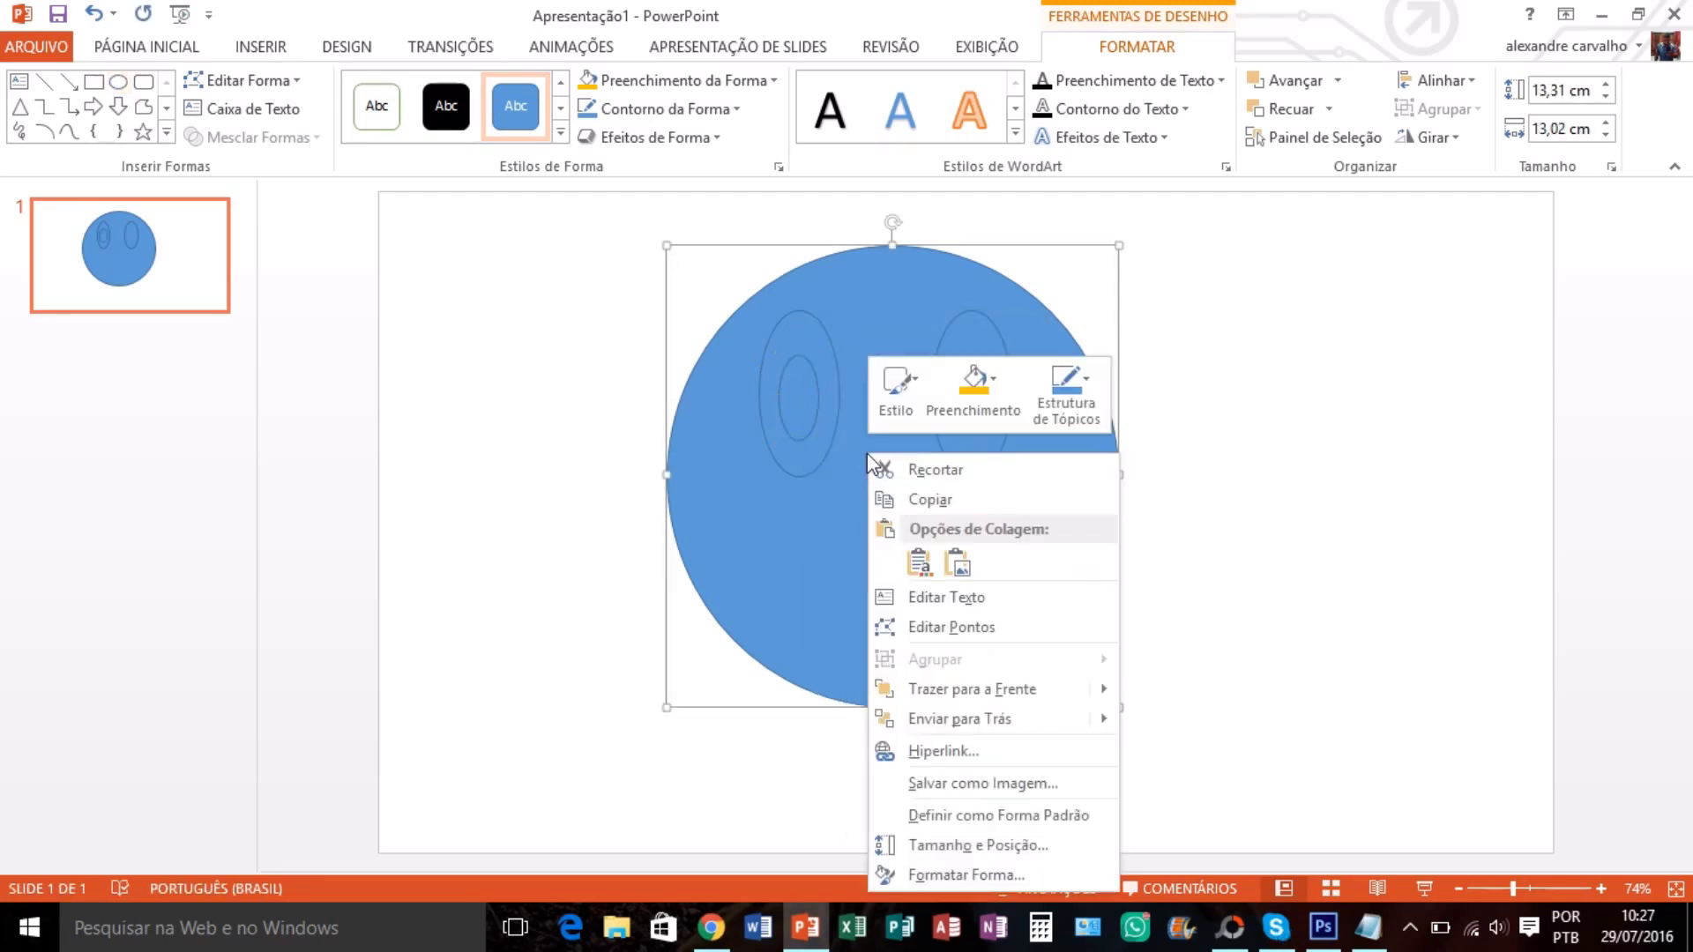
pyautogui.click(917, 564)
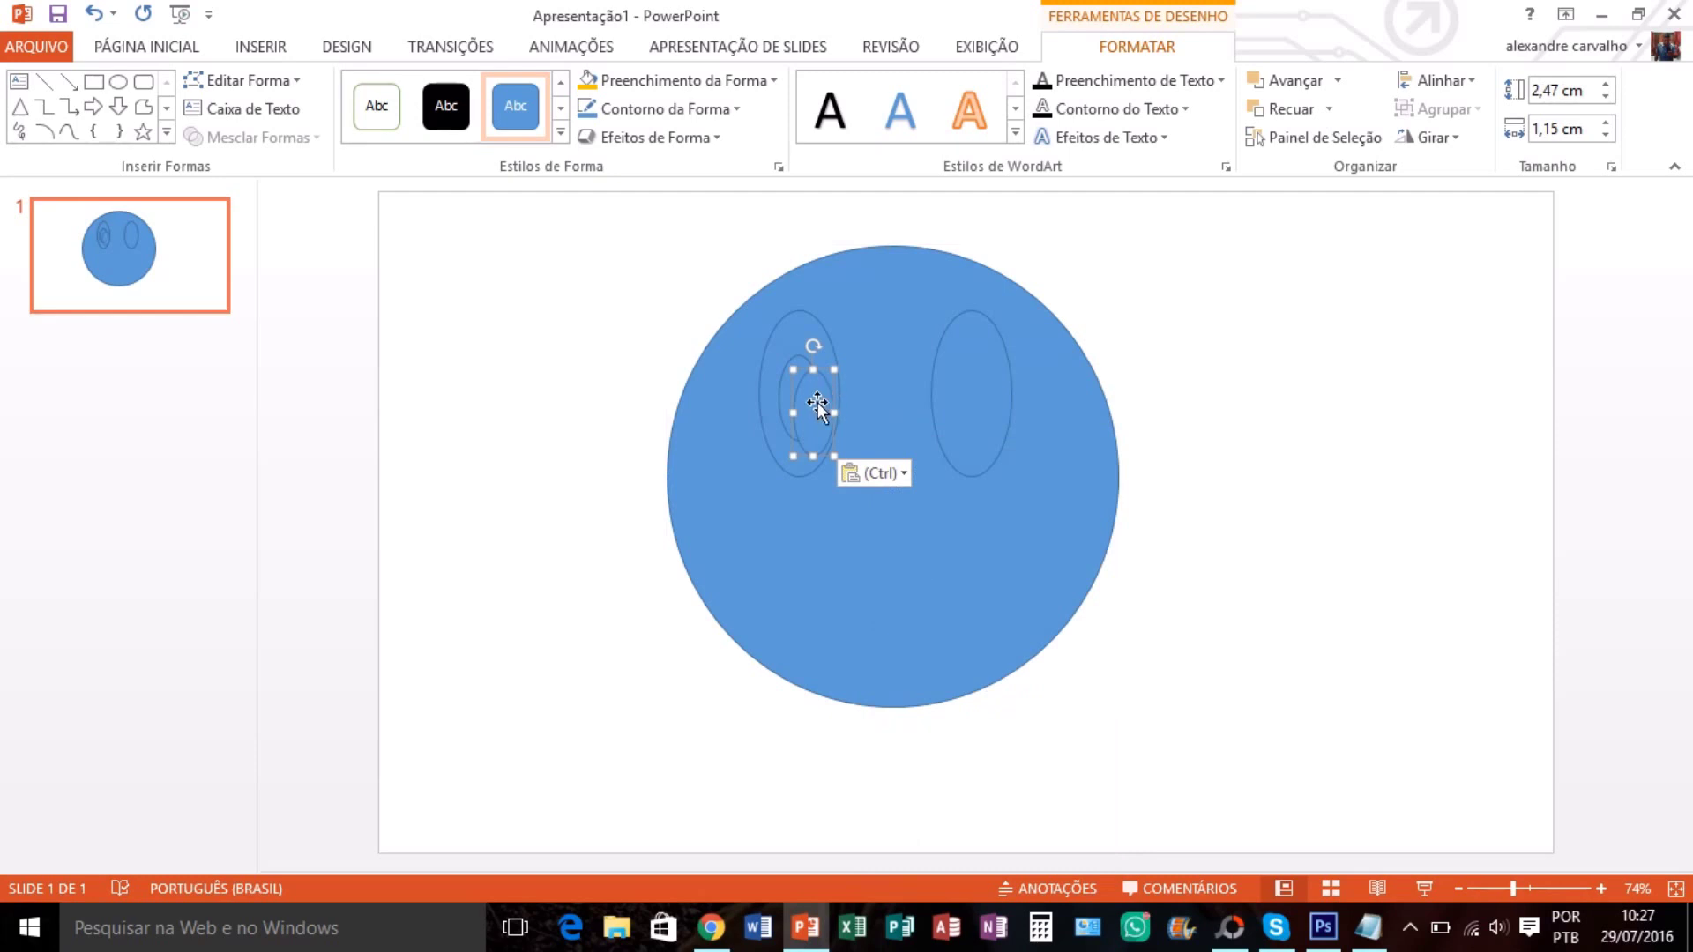
pyautogui.moveTo(817, 402); pyautogui.dragTo(977, 389)
# Draw a tiny pupil in the left eye and place a copy in the right eye
pyautogui.click(117, 81)
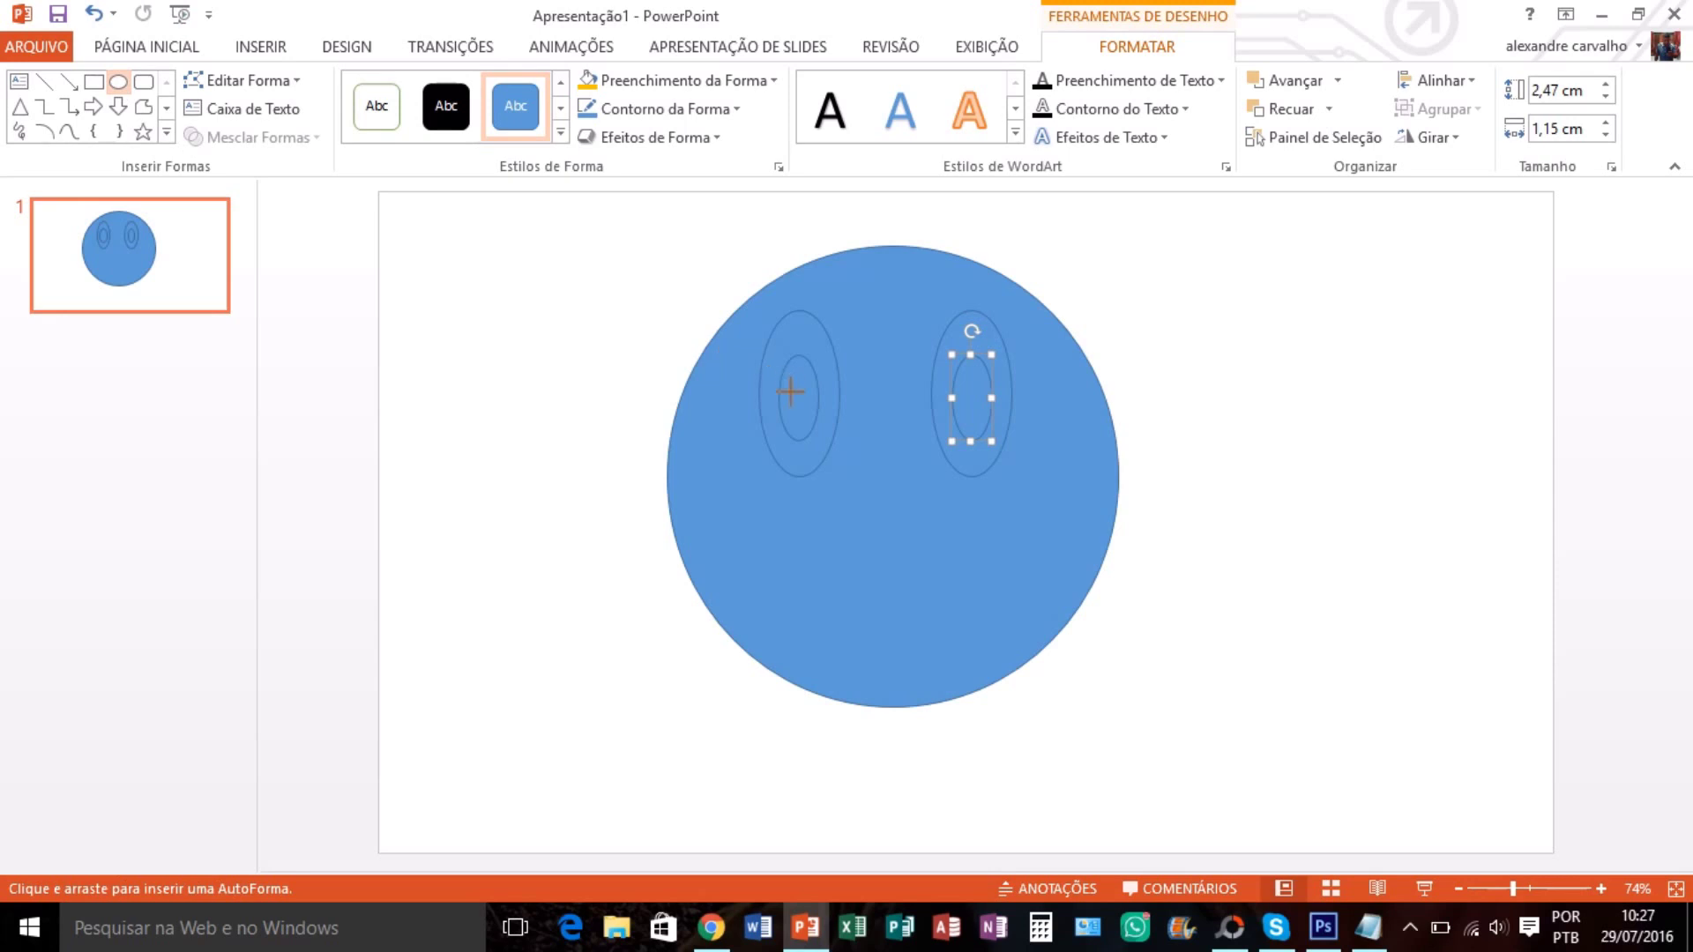
pyautogui.moveTo(796, 374)
pyautogui.mouseDown()
pyautogui.moveTo(806, 405)
pyautogui.moveTo(786, 394)
pyautogui.mouseUp()
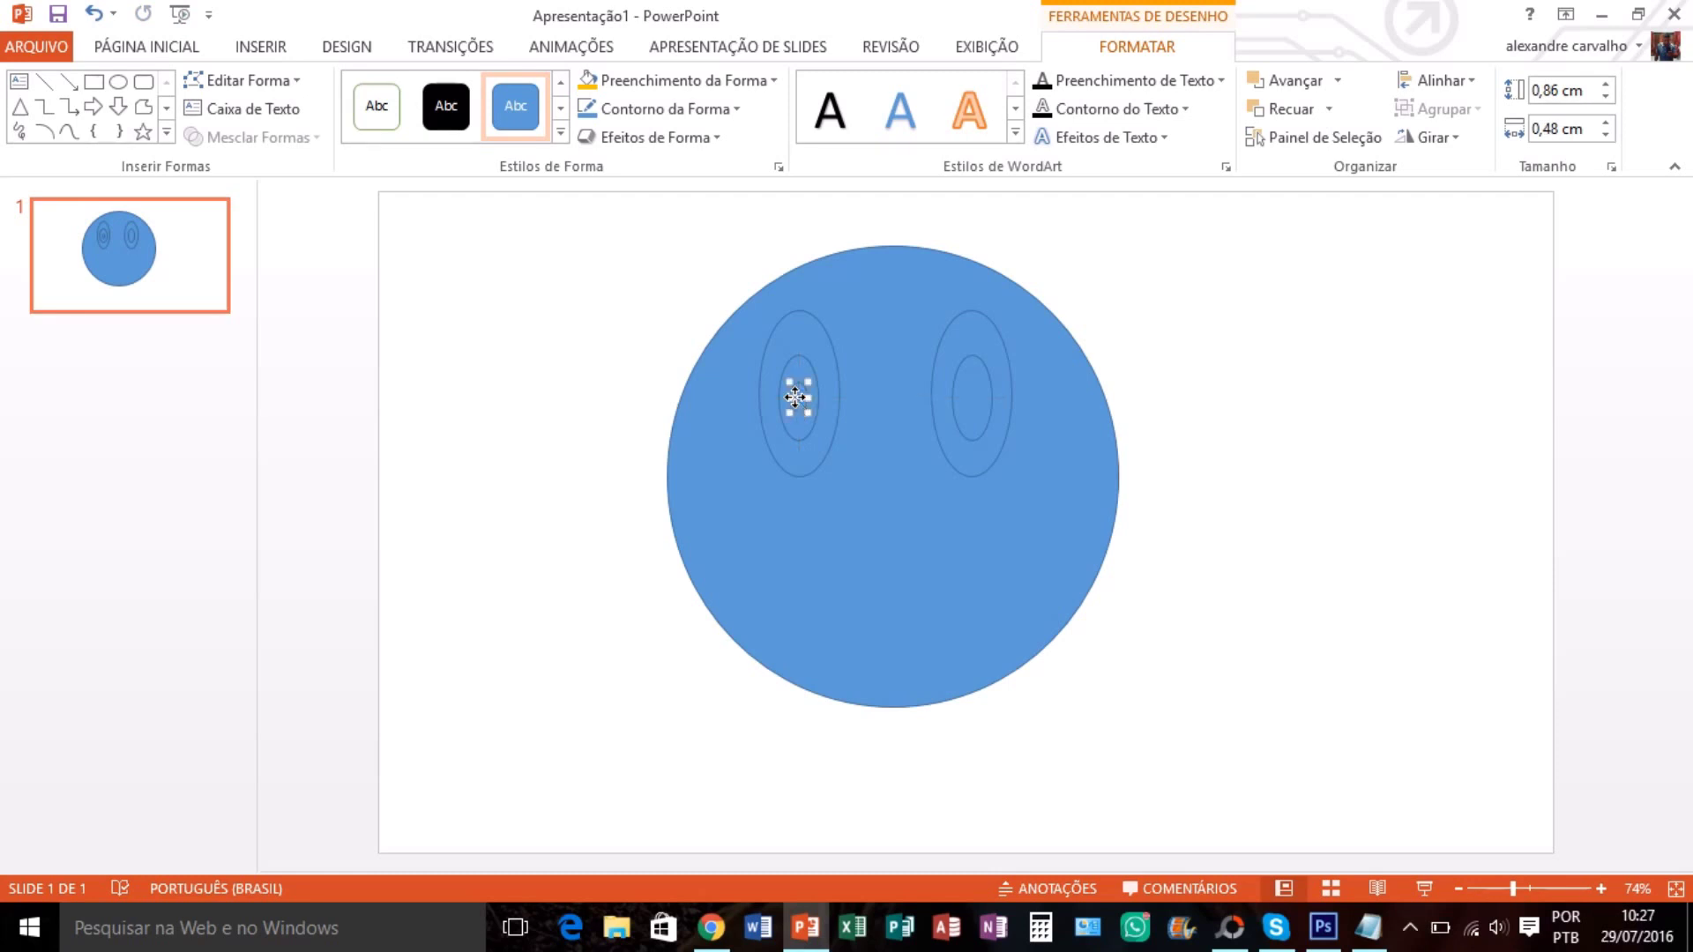
pyautogui.rightClick(794, 396)
pyautogui.click(866, 444)
pyautogui.rightClick(865, 435)
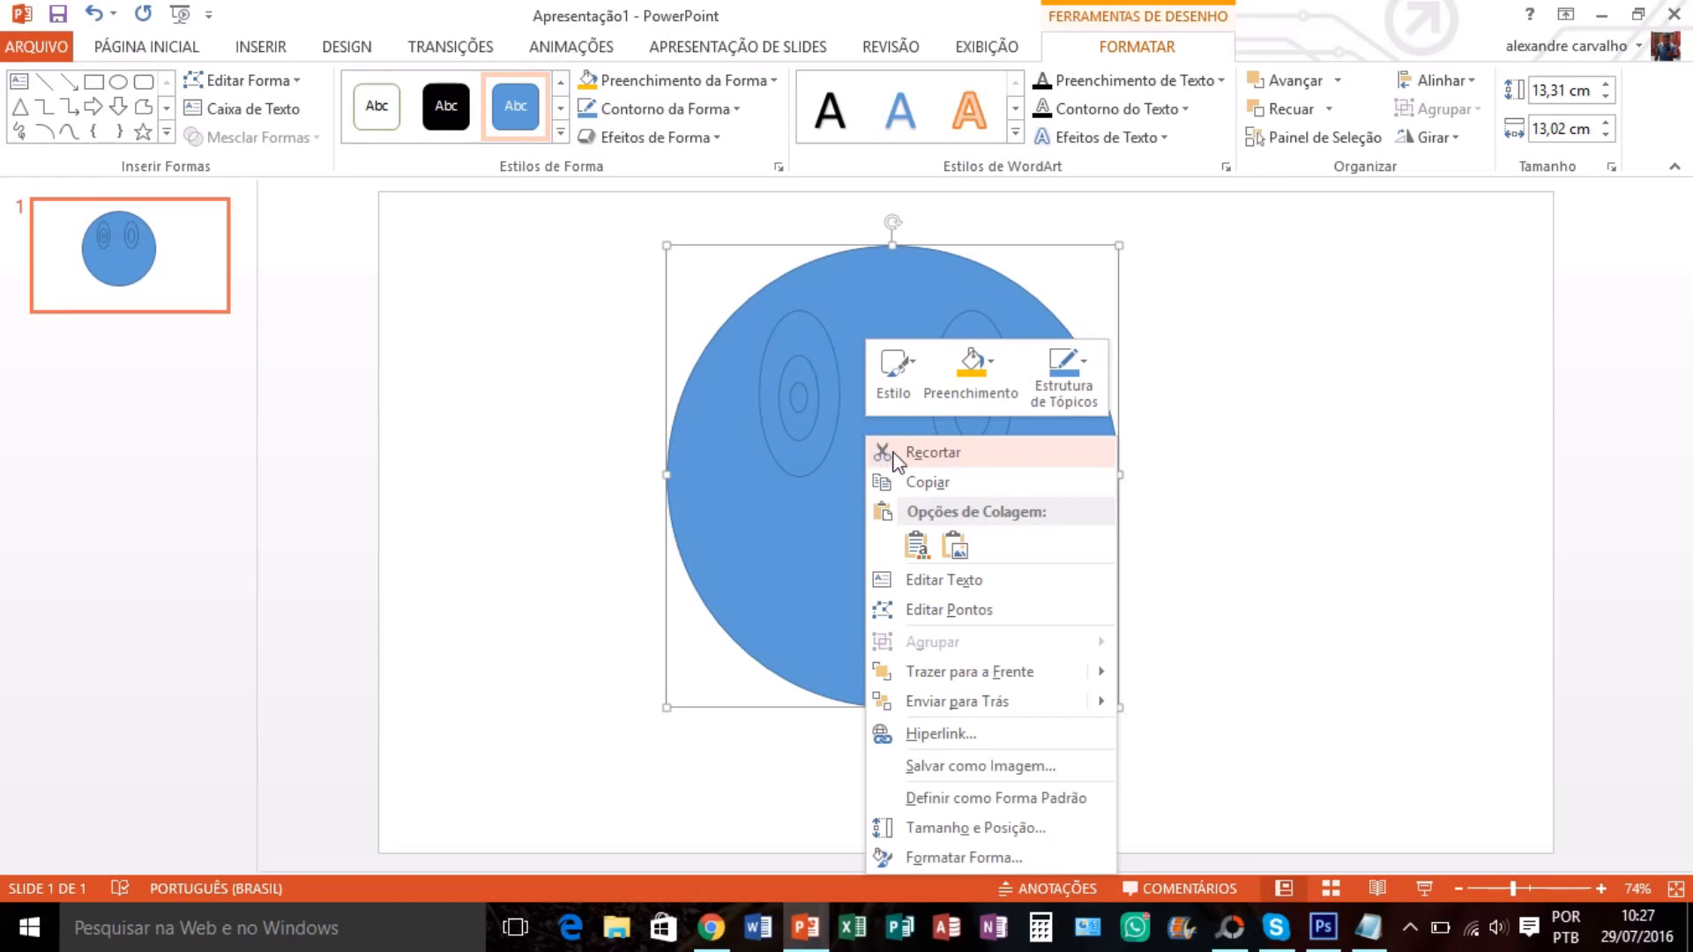
pyautogui.click(917, 546)
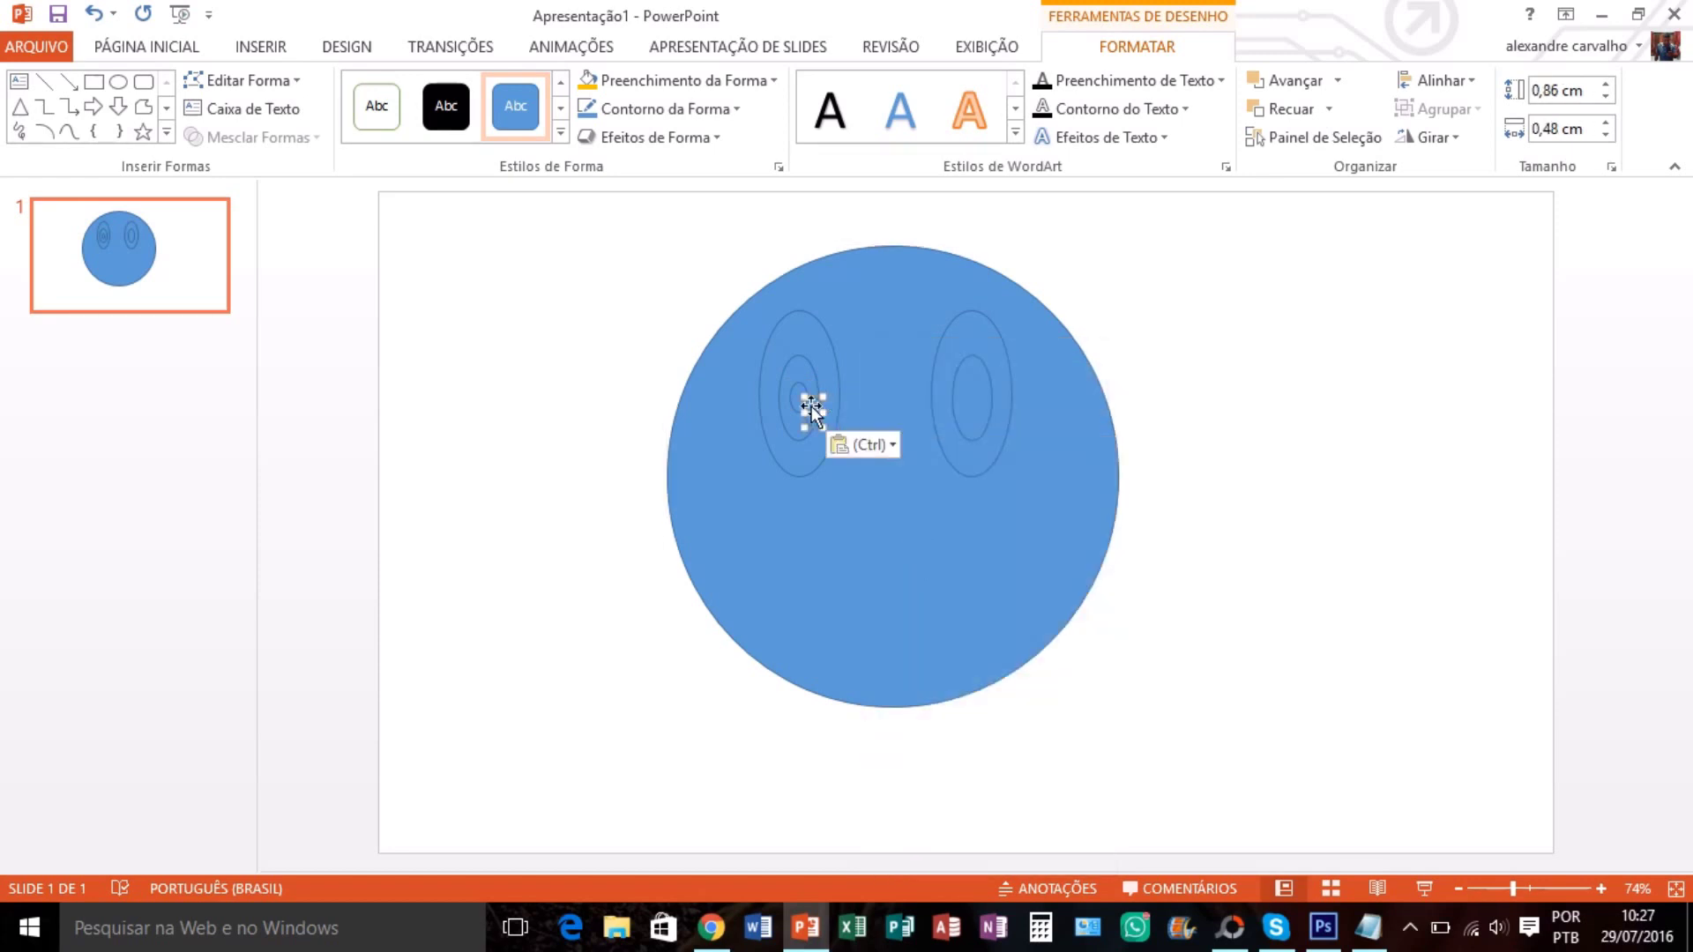
pyautogui.moveTo(822, 411); pyautogui.dragTo(836, 411)
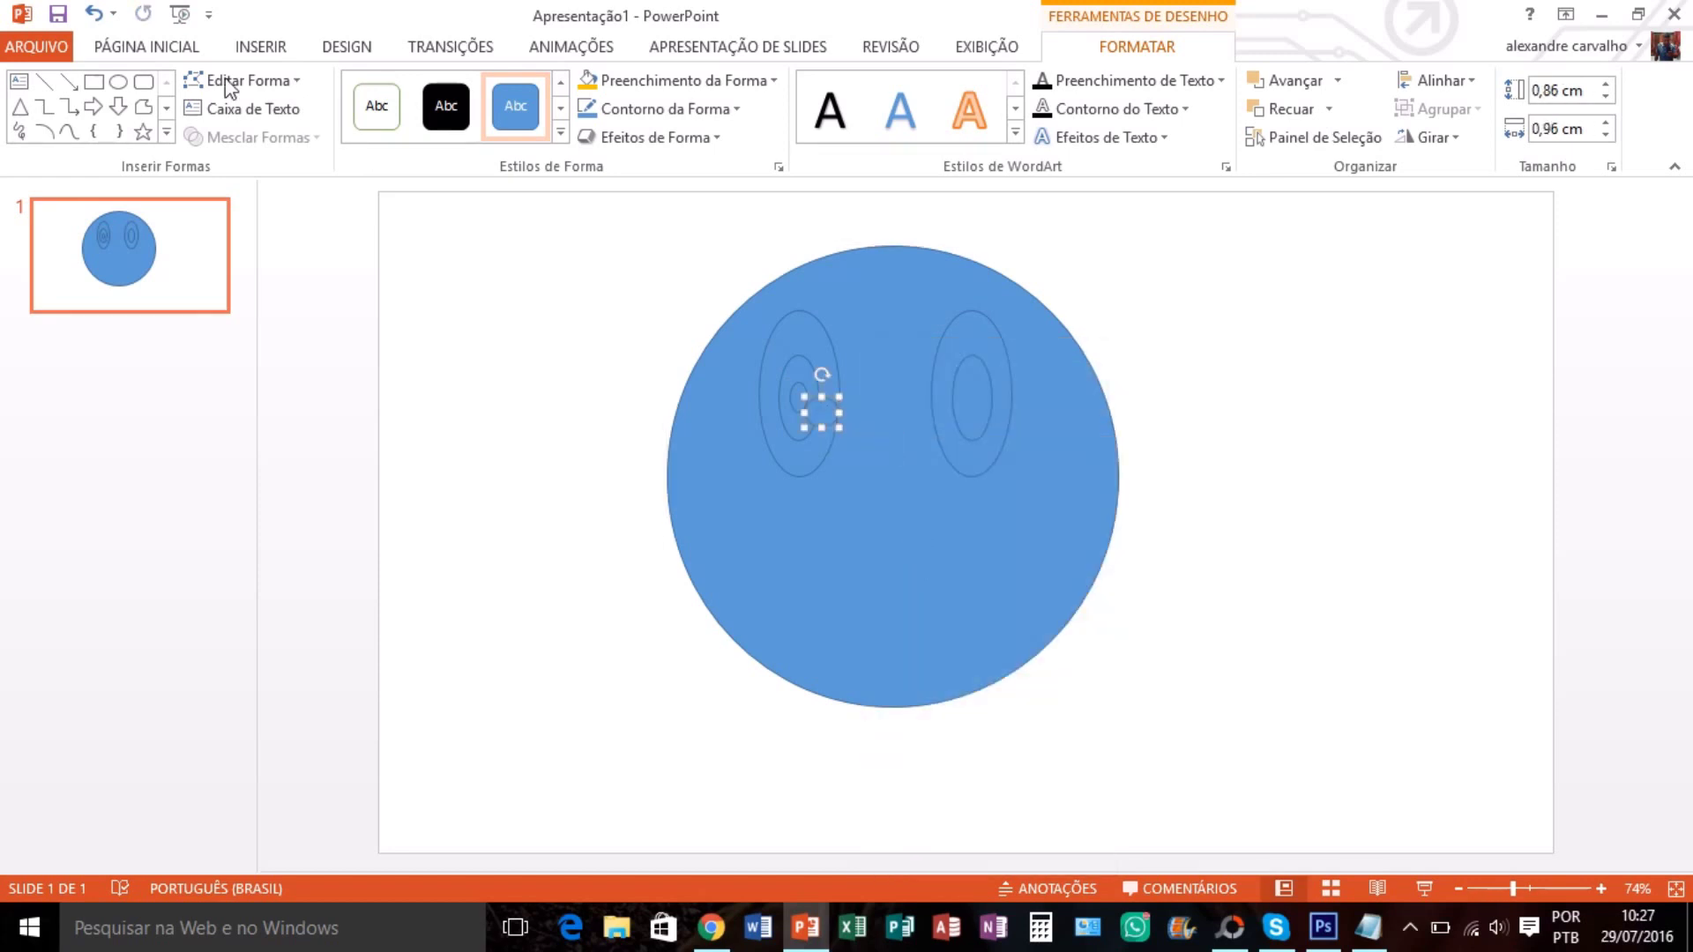
pyautogui.click(94, 14)
pyautogui.moveTo(816, 413); pyautogui.dragTo(973, 401)
# Fill both pupils black with the black shape style
pyautogui.click(443, 101)
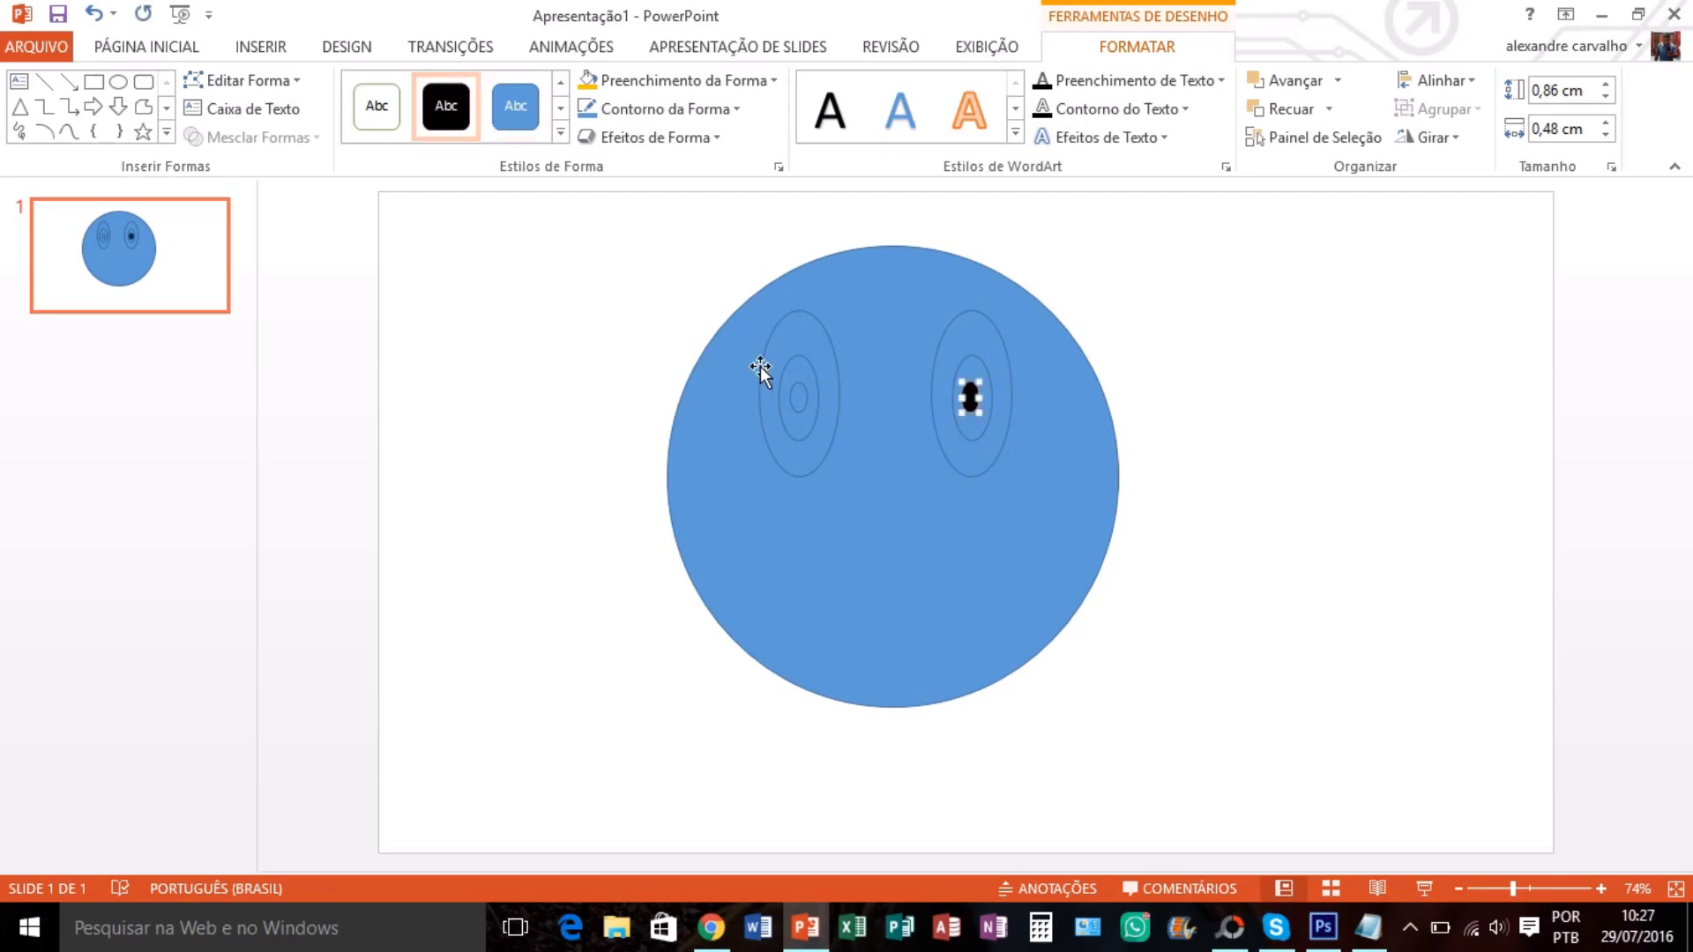
pyautogui.click(796, 393)
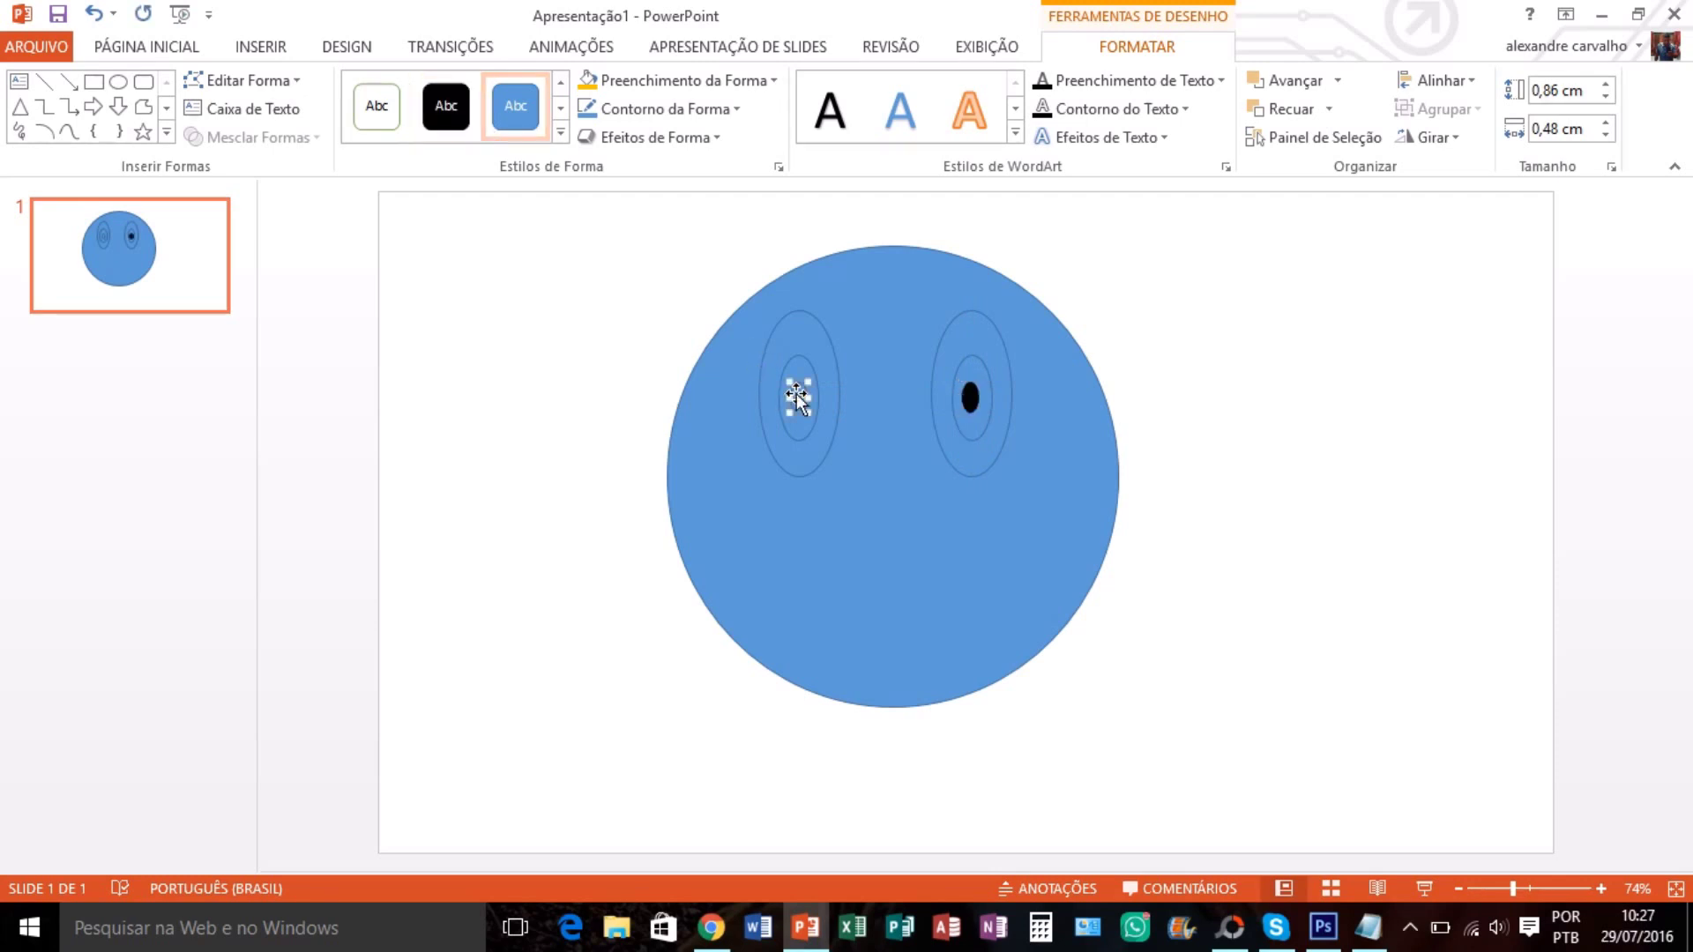
pyautogui.click(446, 111)
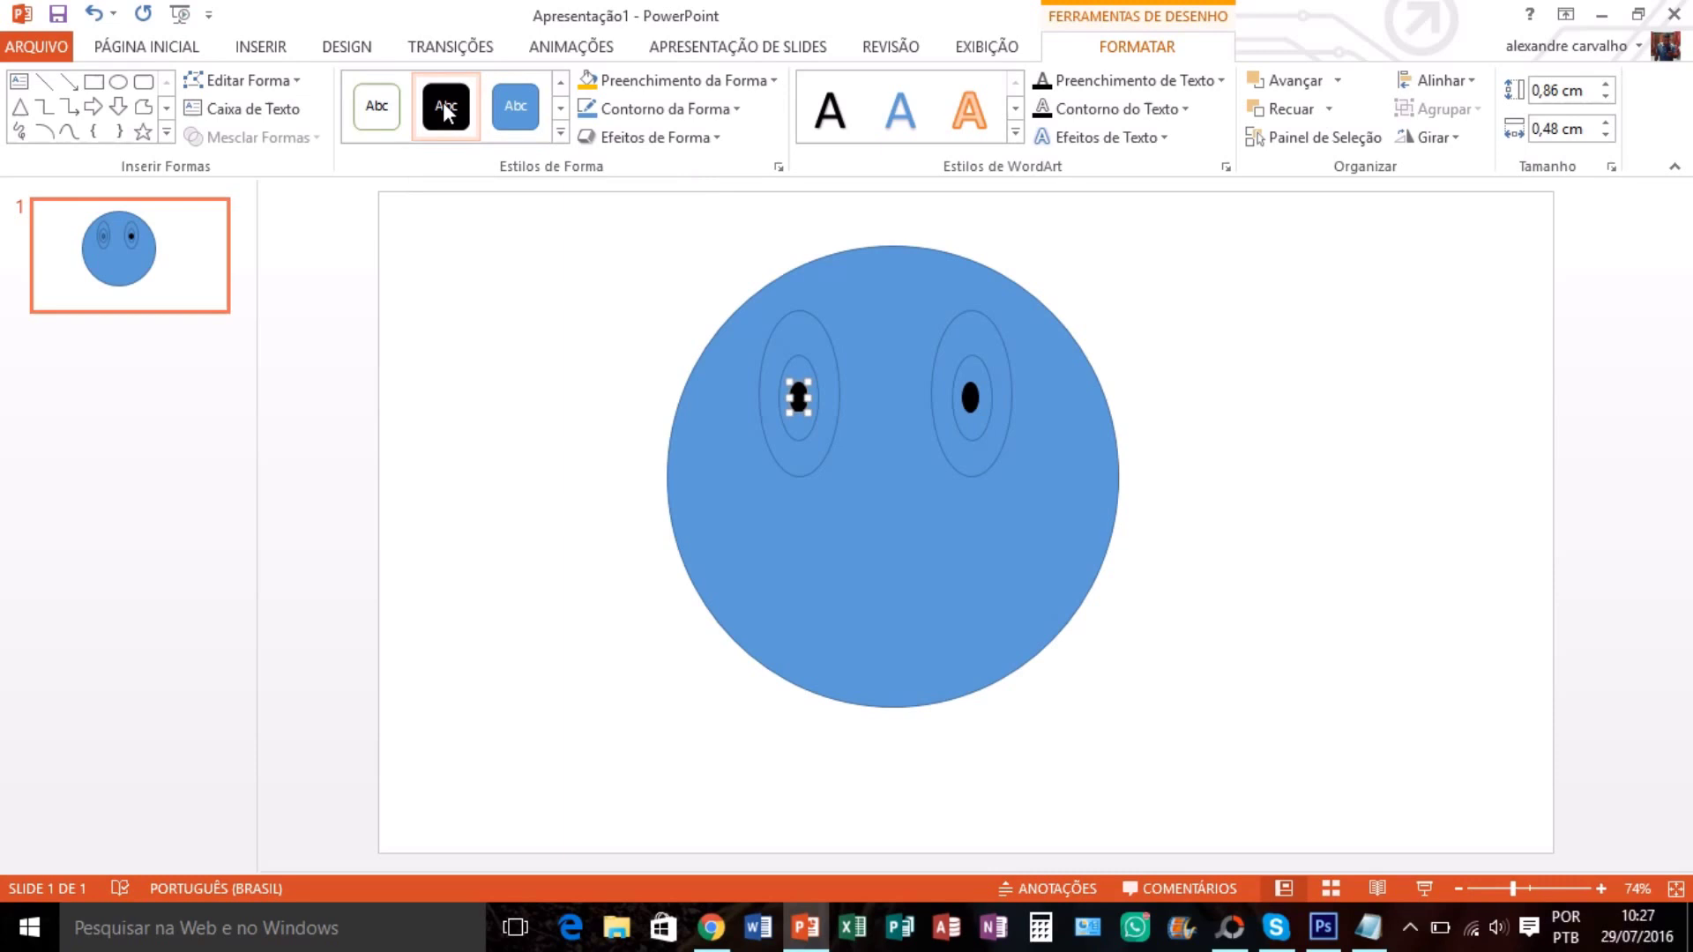
pyautogui.click(804, 342)
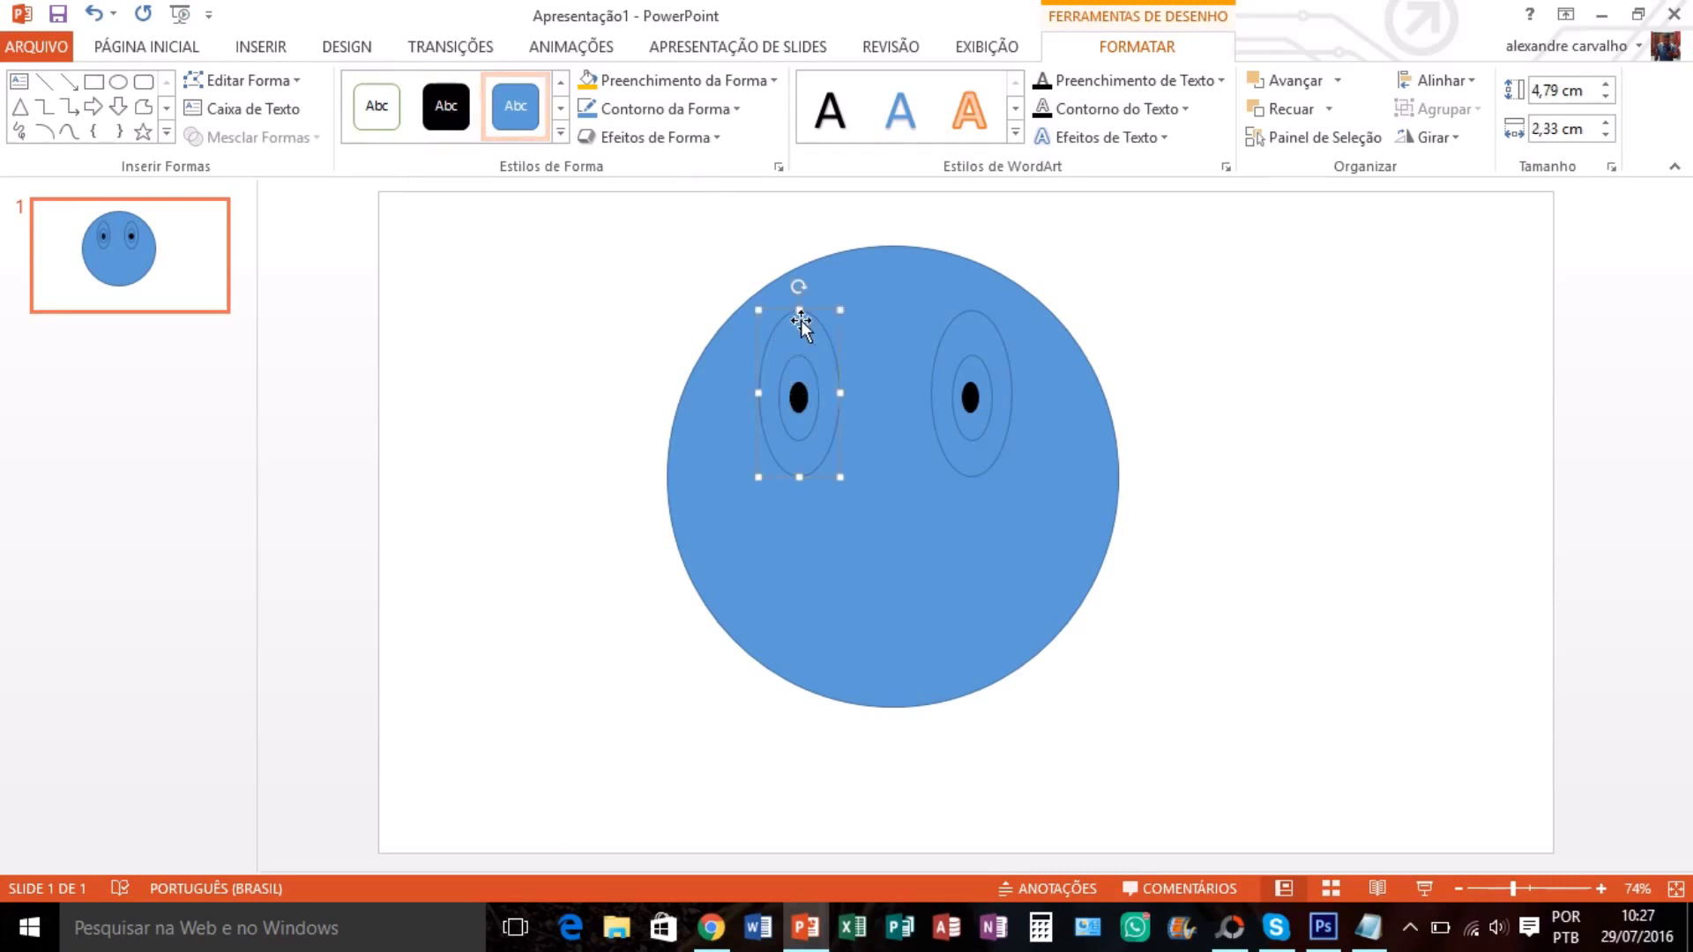
# Apply the white outlined style to both outer eye ellipses
pyautogui.click(375, 88)
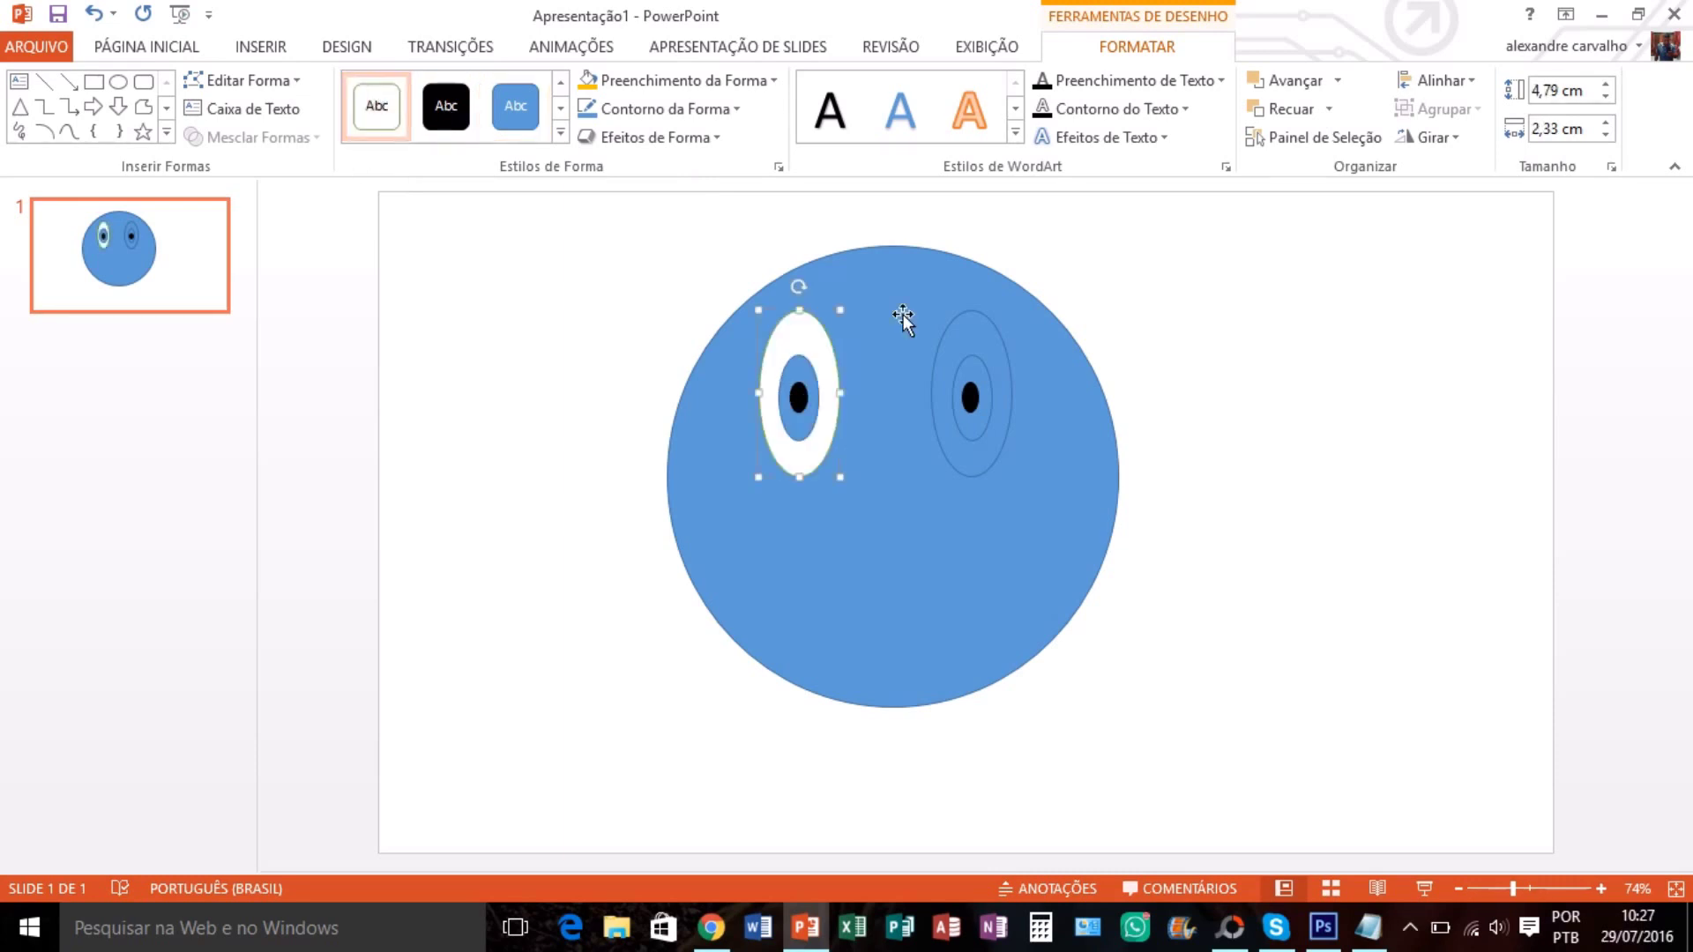
pyautogui.click(968, 335)
pyautogui.click(379, 112)
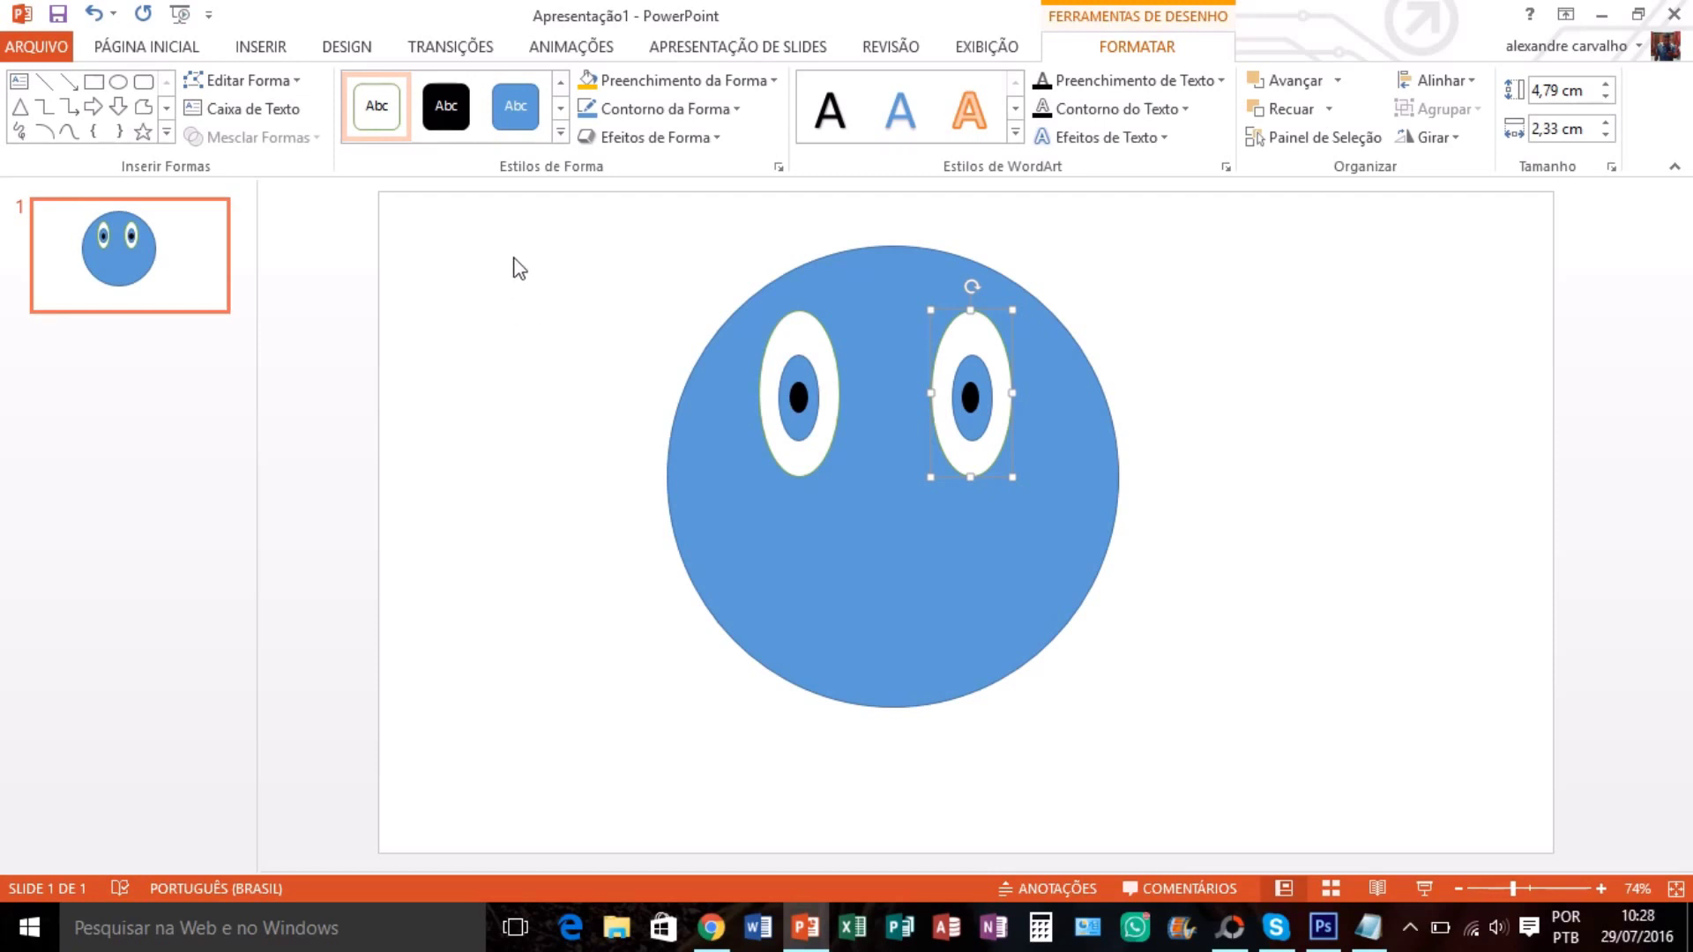
# Give all the eye shapes a bevel 3D preset shape effect
pyautogui.moveTo(510, 256); pyautogui.dragTo(1243, 513)
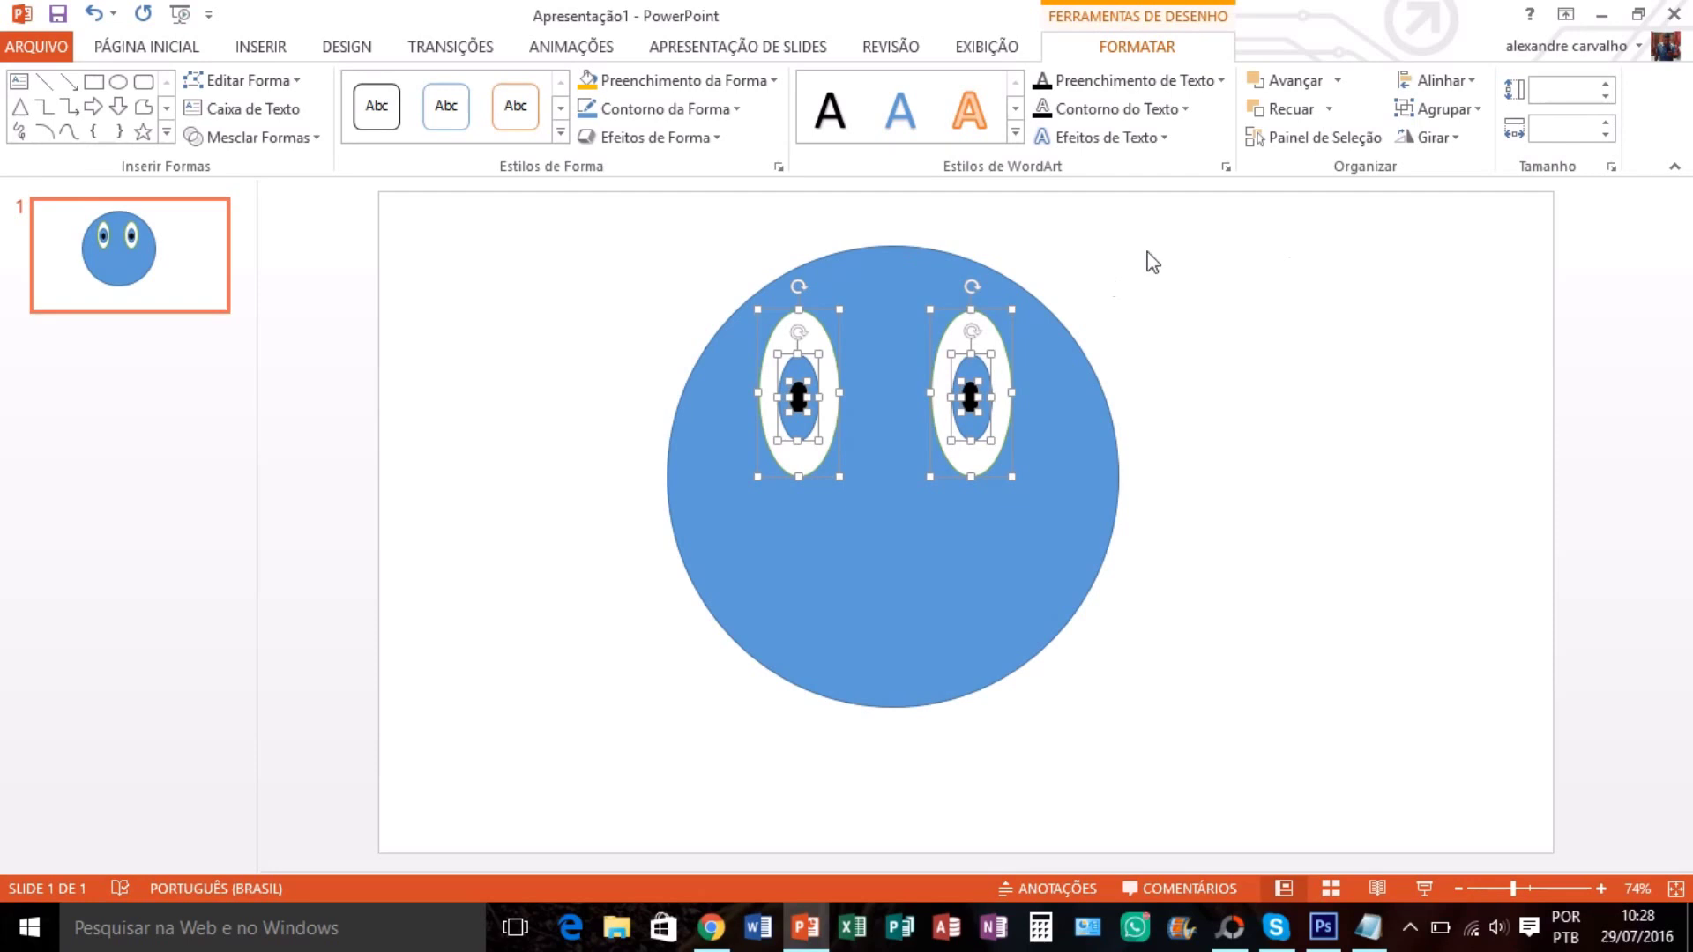
pyautogui.click(716, 138)
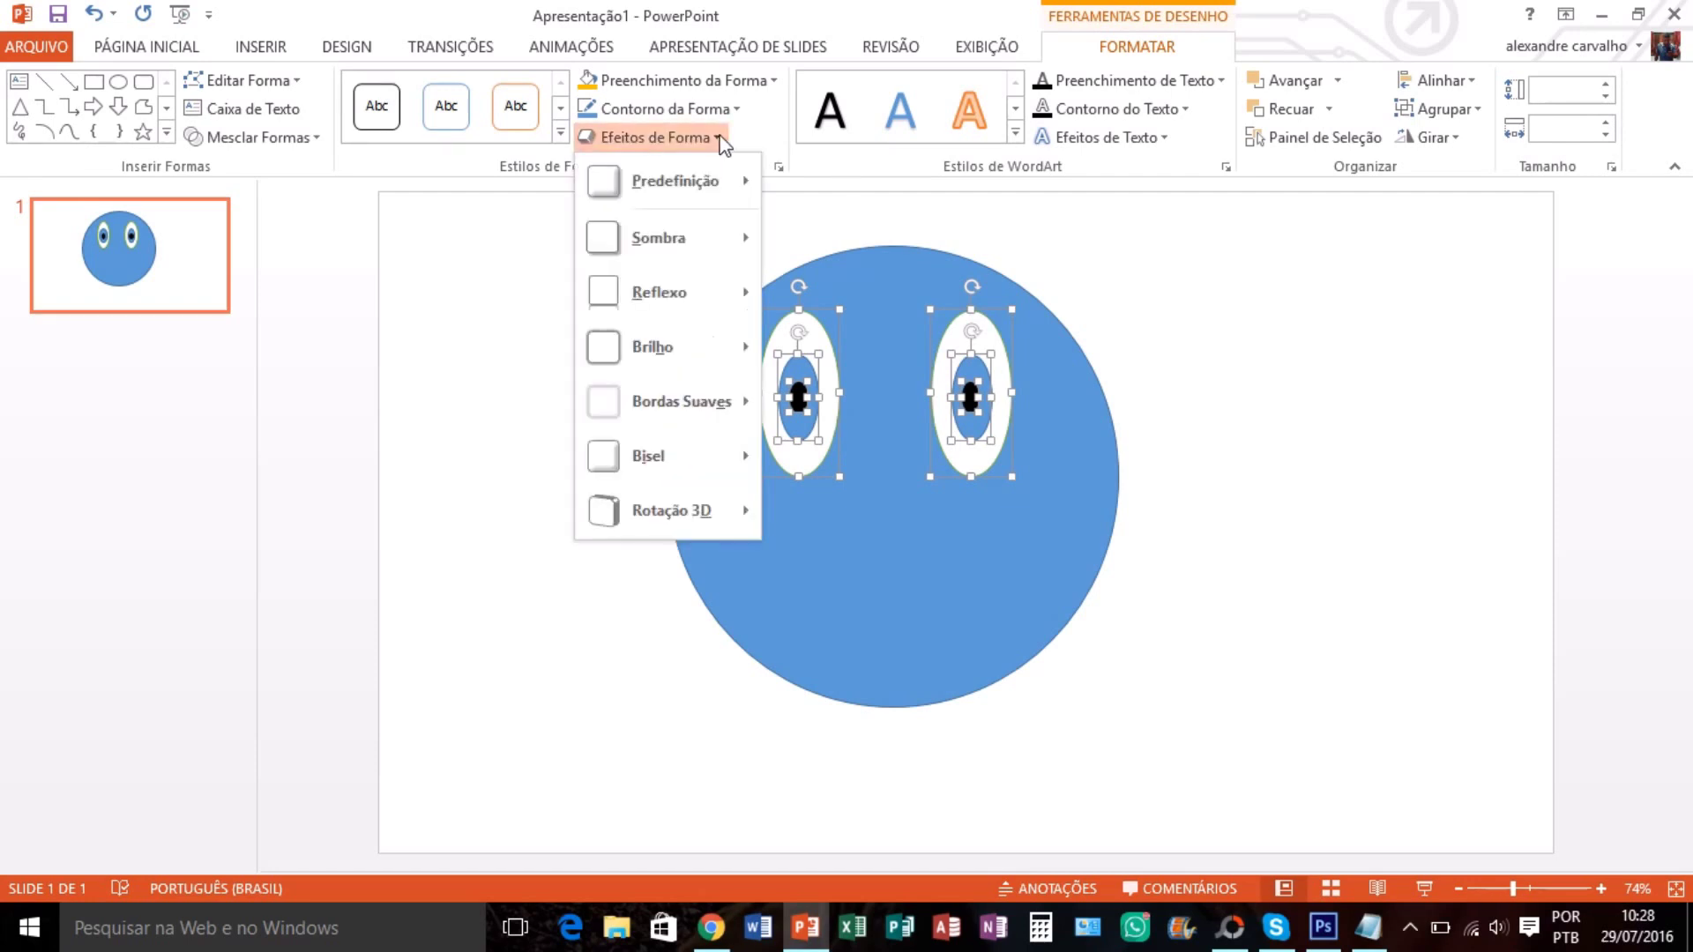
pyautogui.moveTo(674, 182)
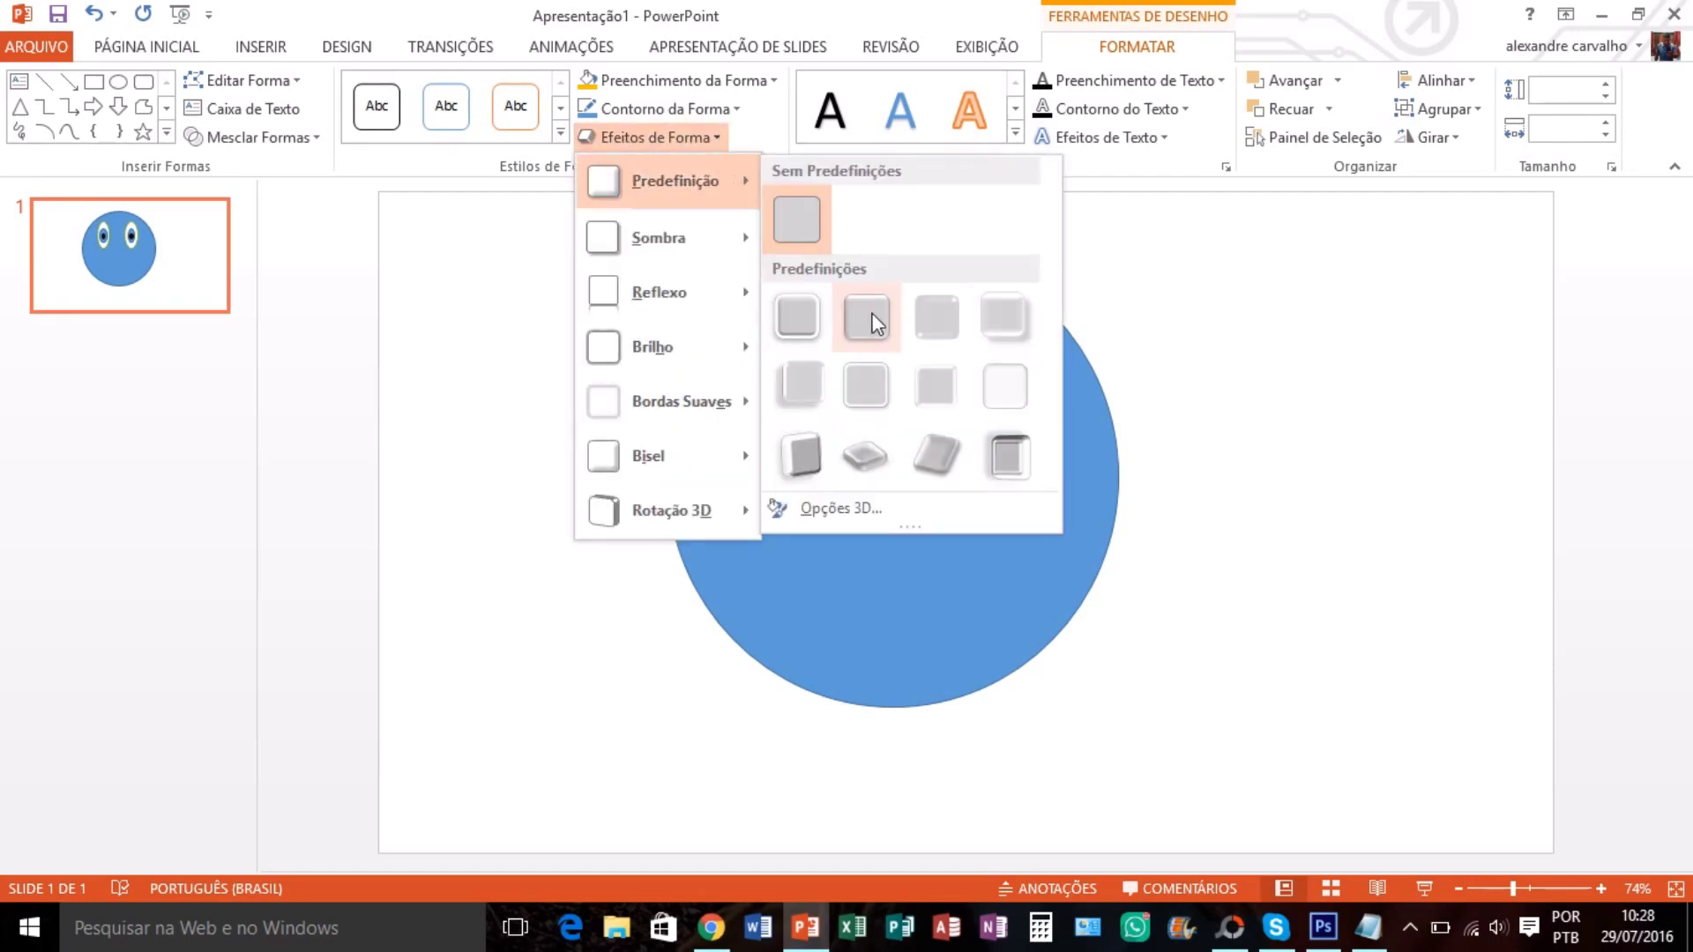
pyautogui.click(871, 312)
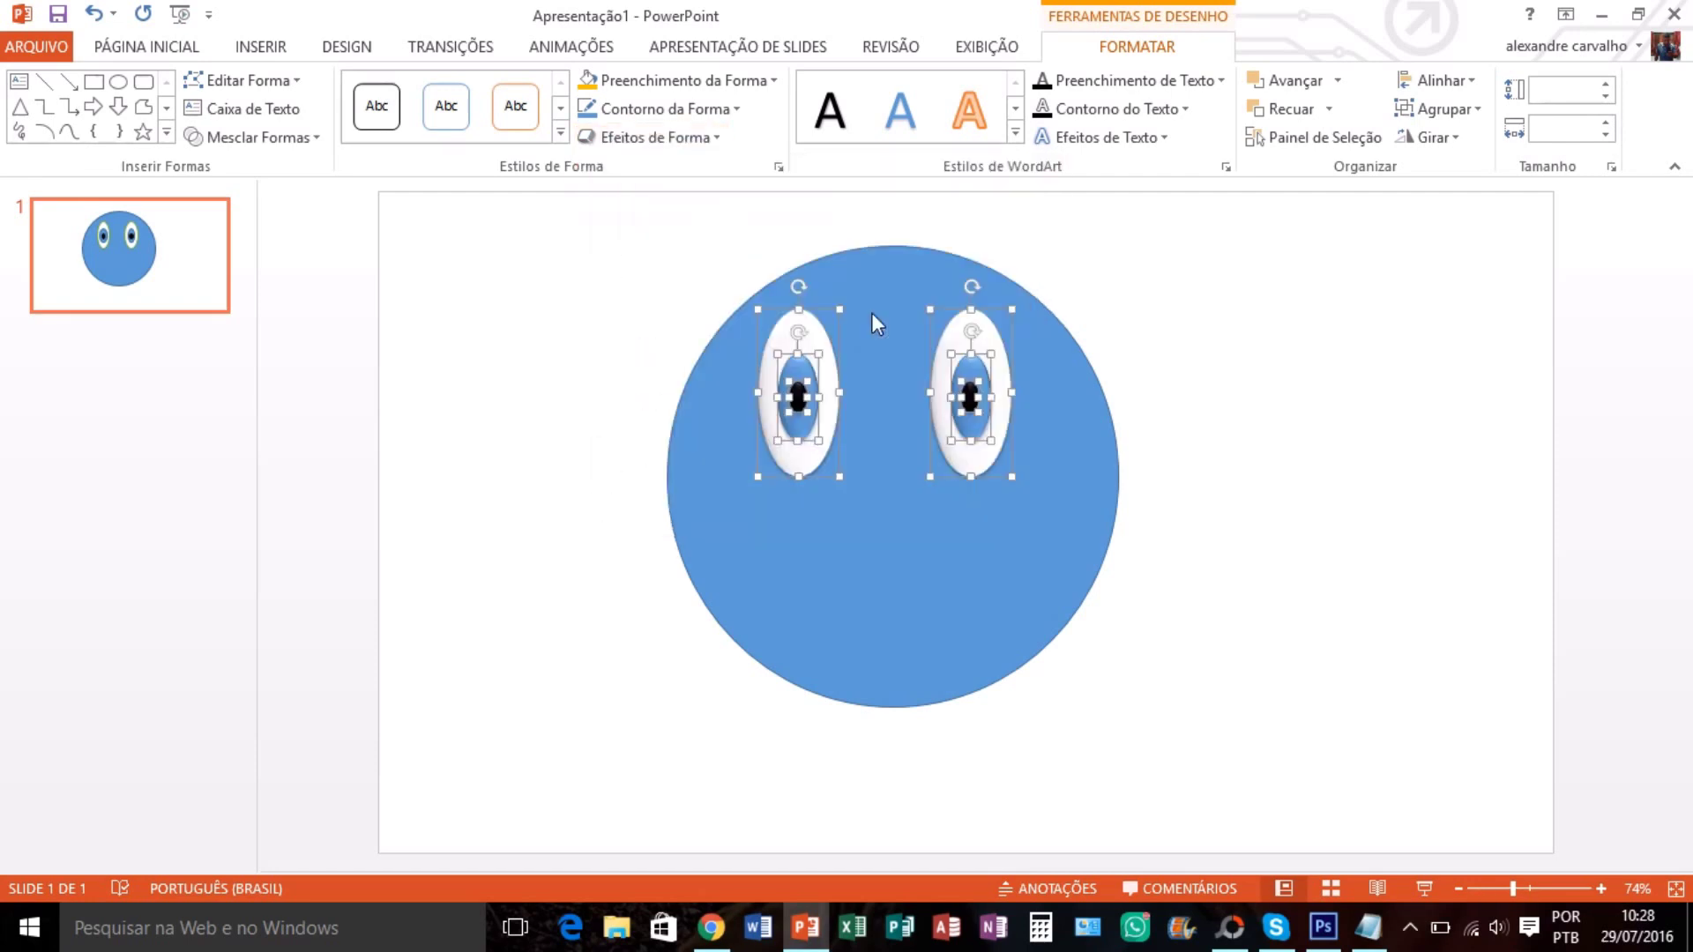
pyautogui.click(1109, 459)
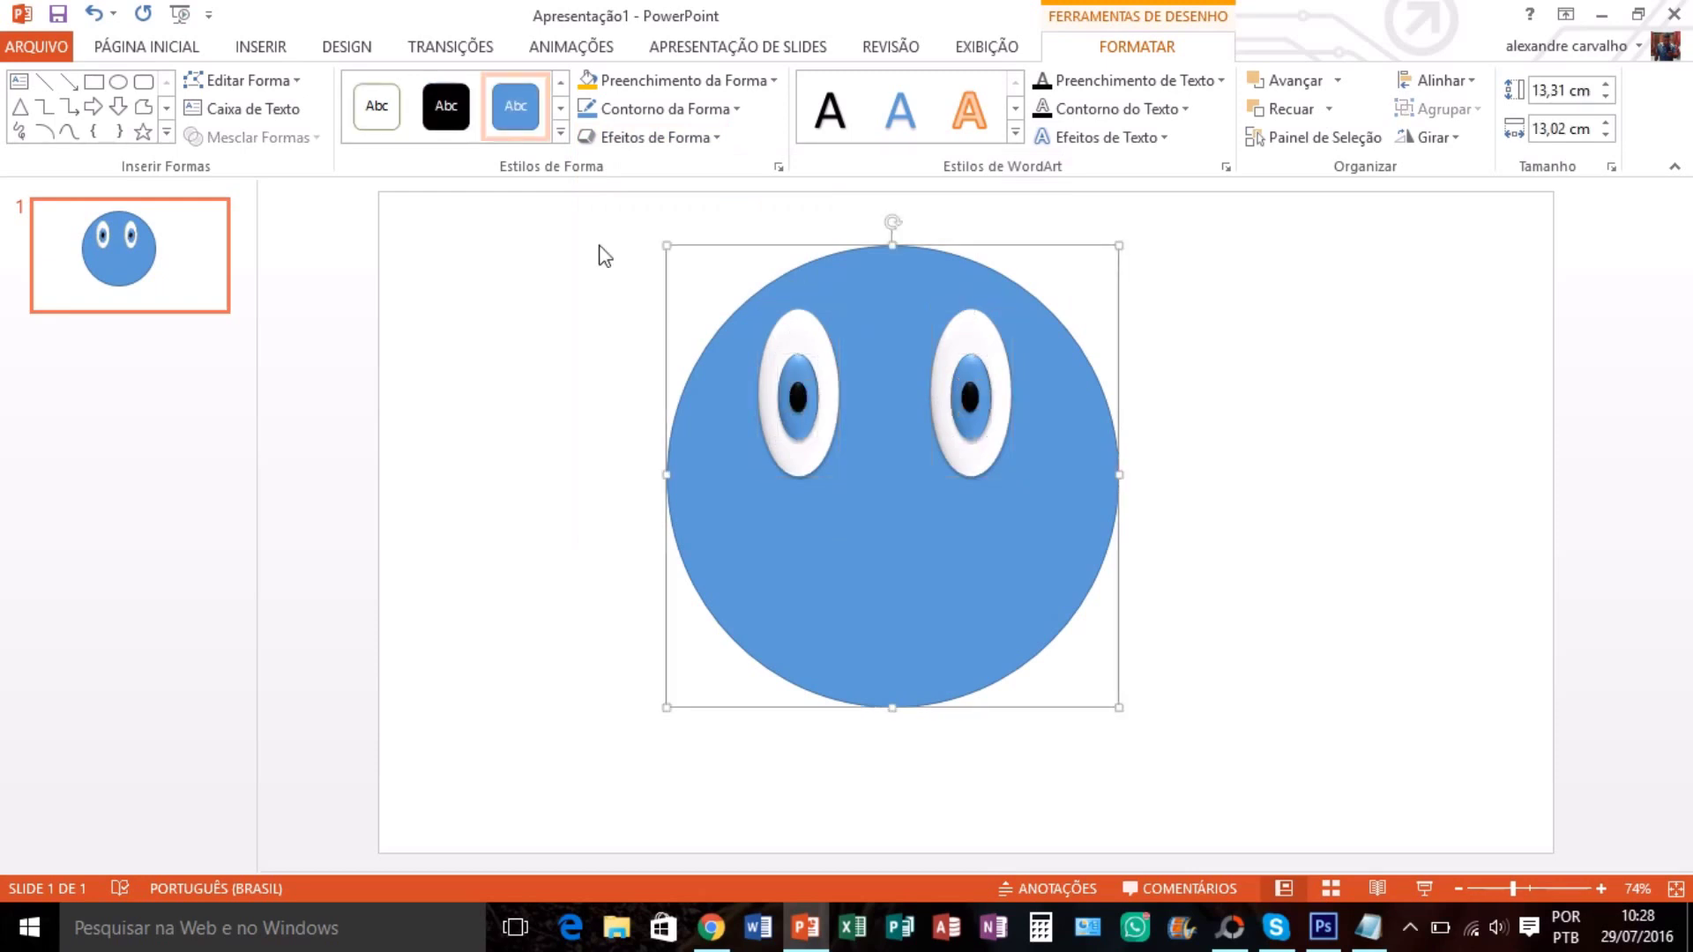
# Draw a thin curved smile line across the lower face below the eyes
pyautogui.click(68, 130)
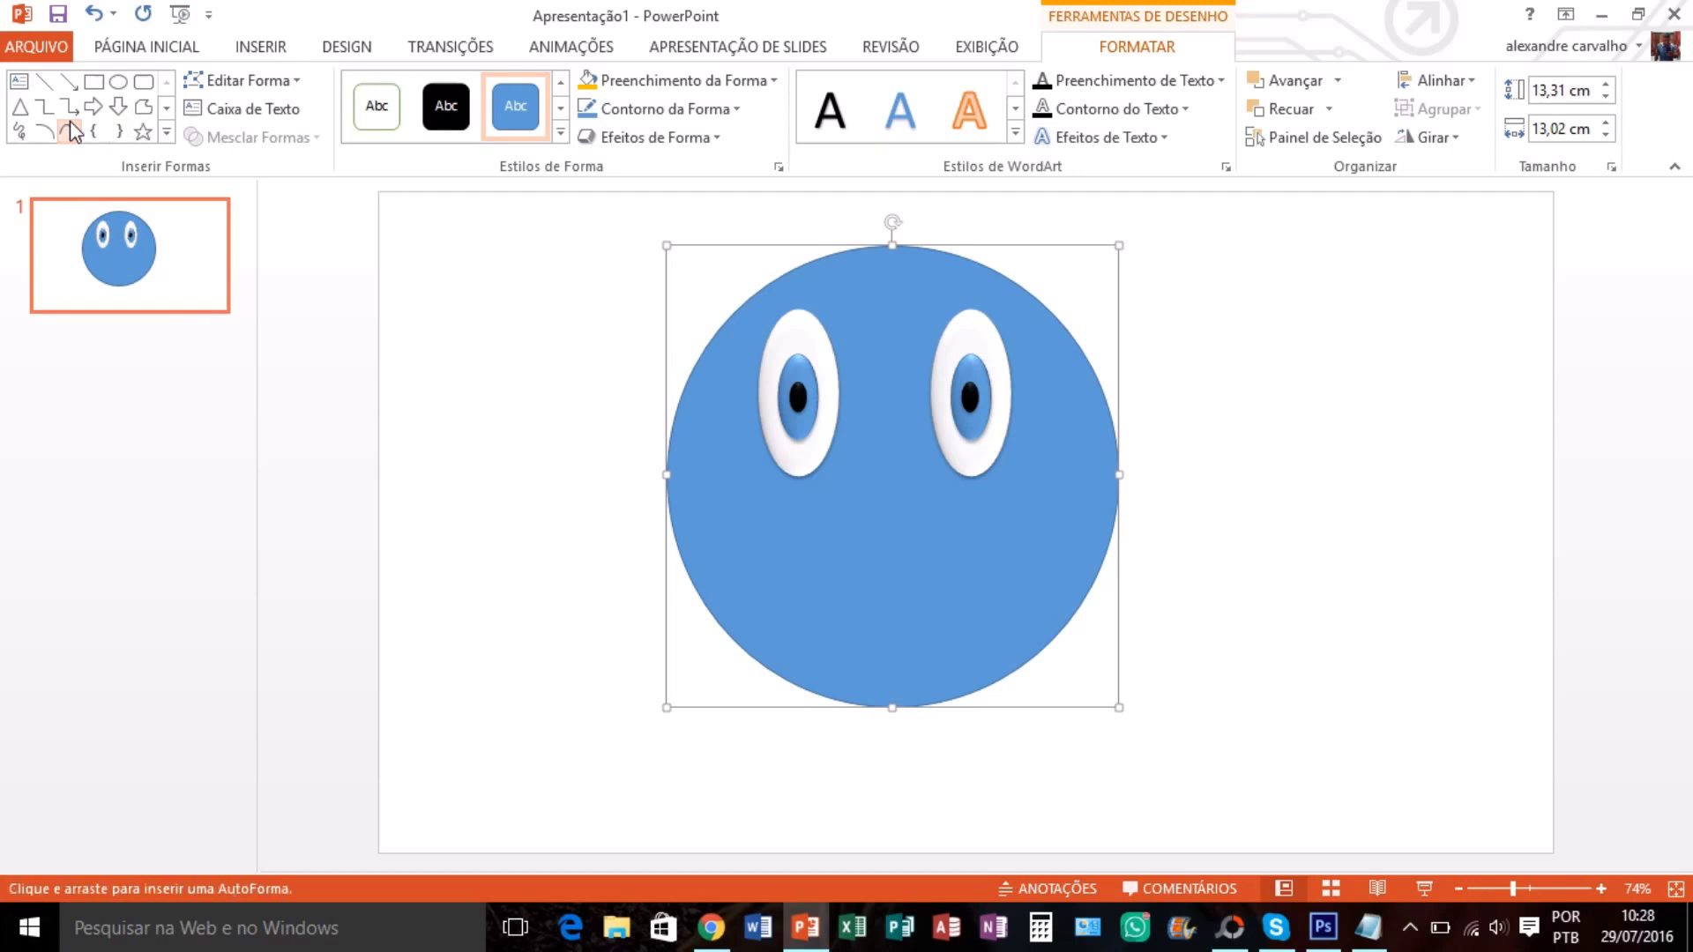
pyautogui.click(791, 537)
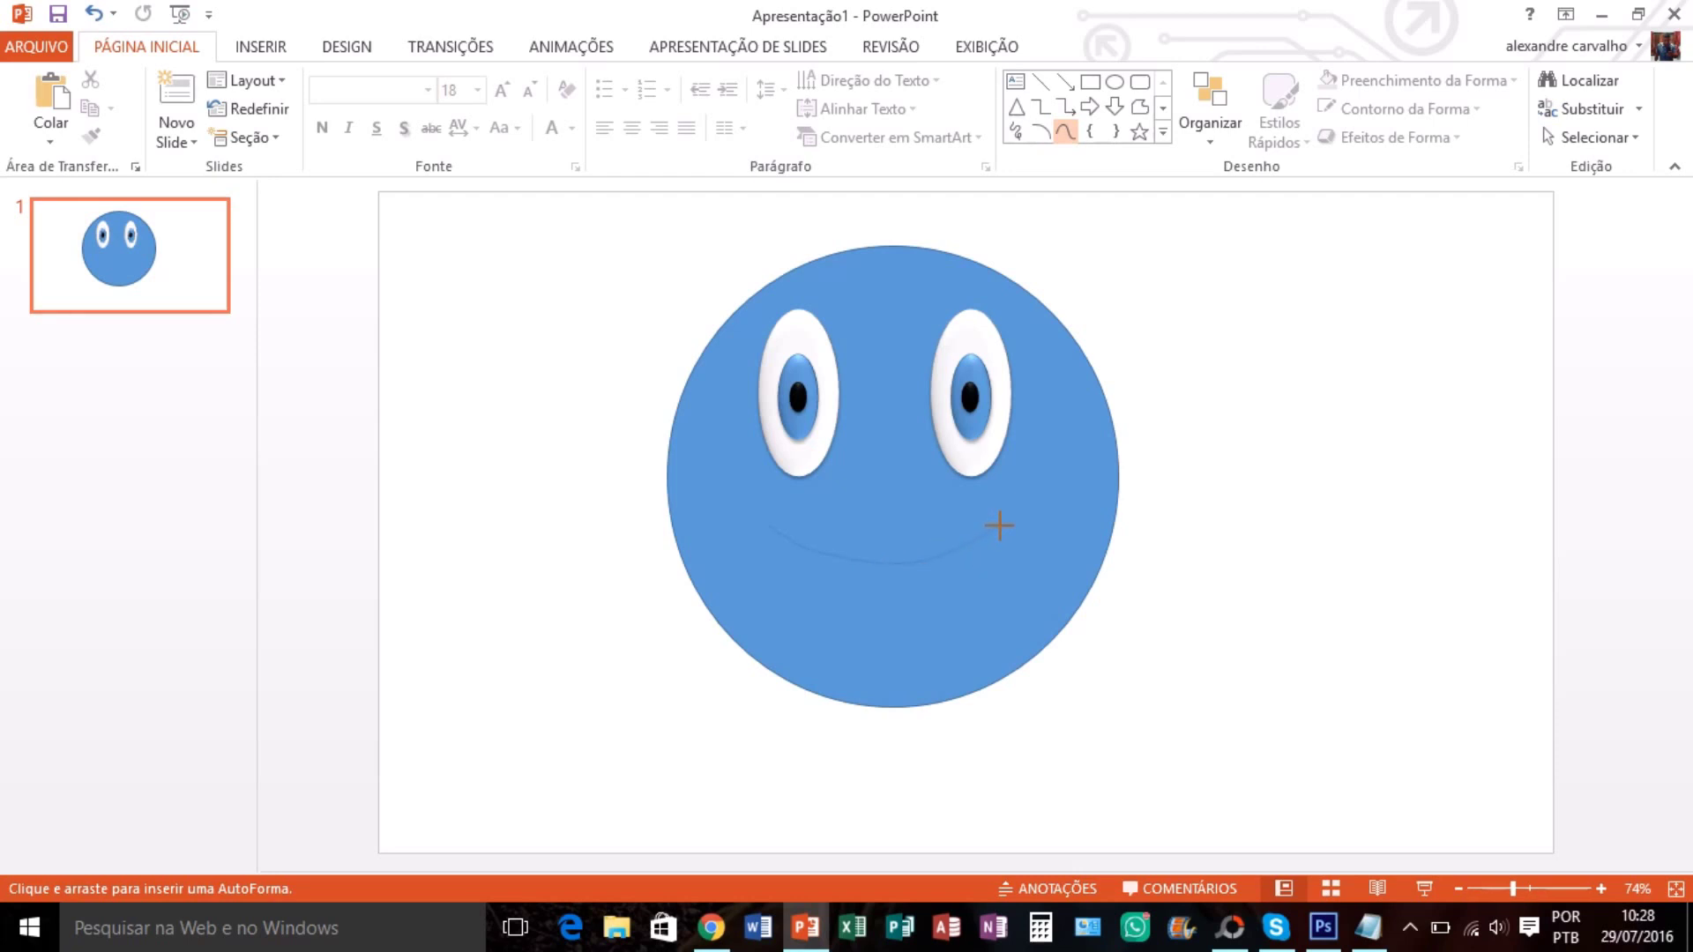
pyautogui.doubleClick(999, 526)
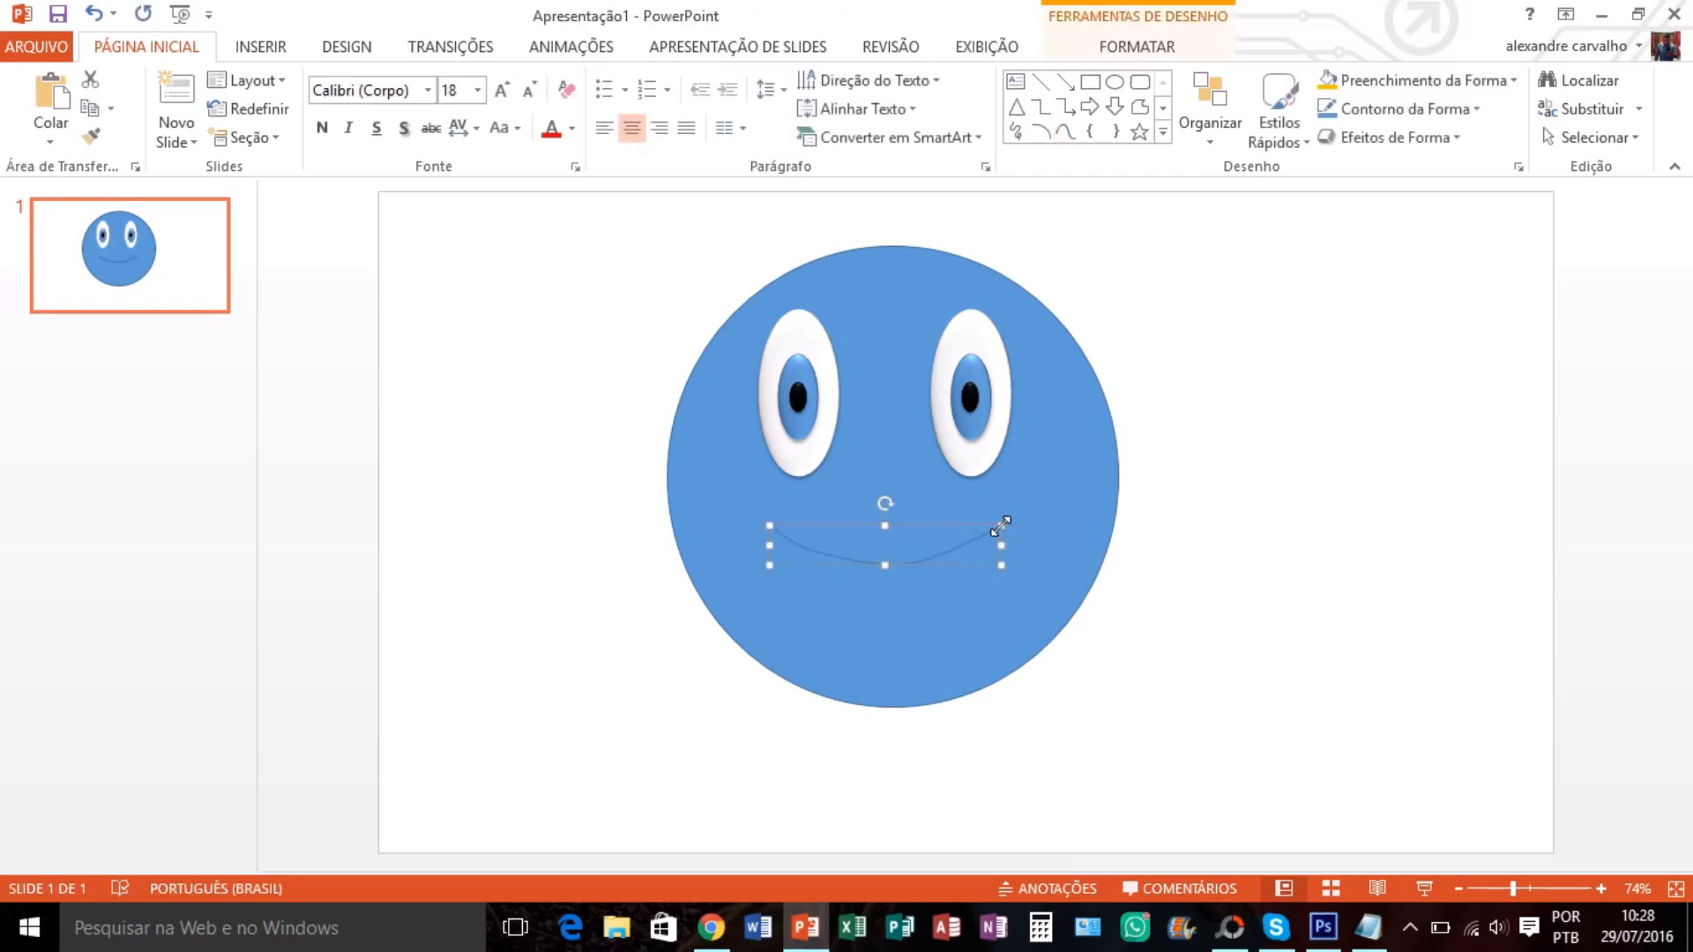
pyautogui.click(927, 600)
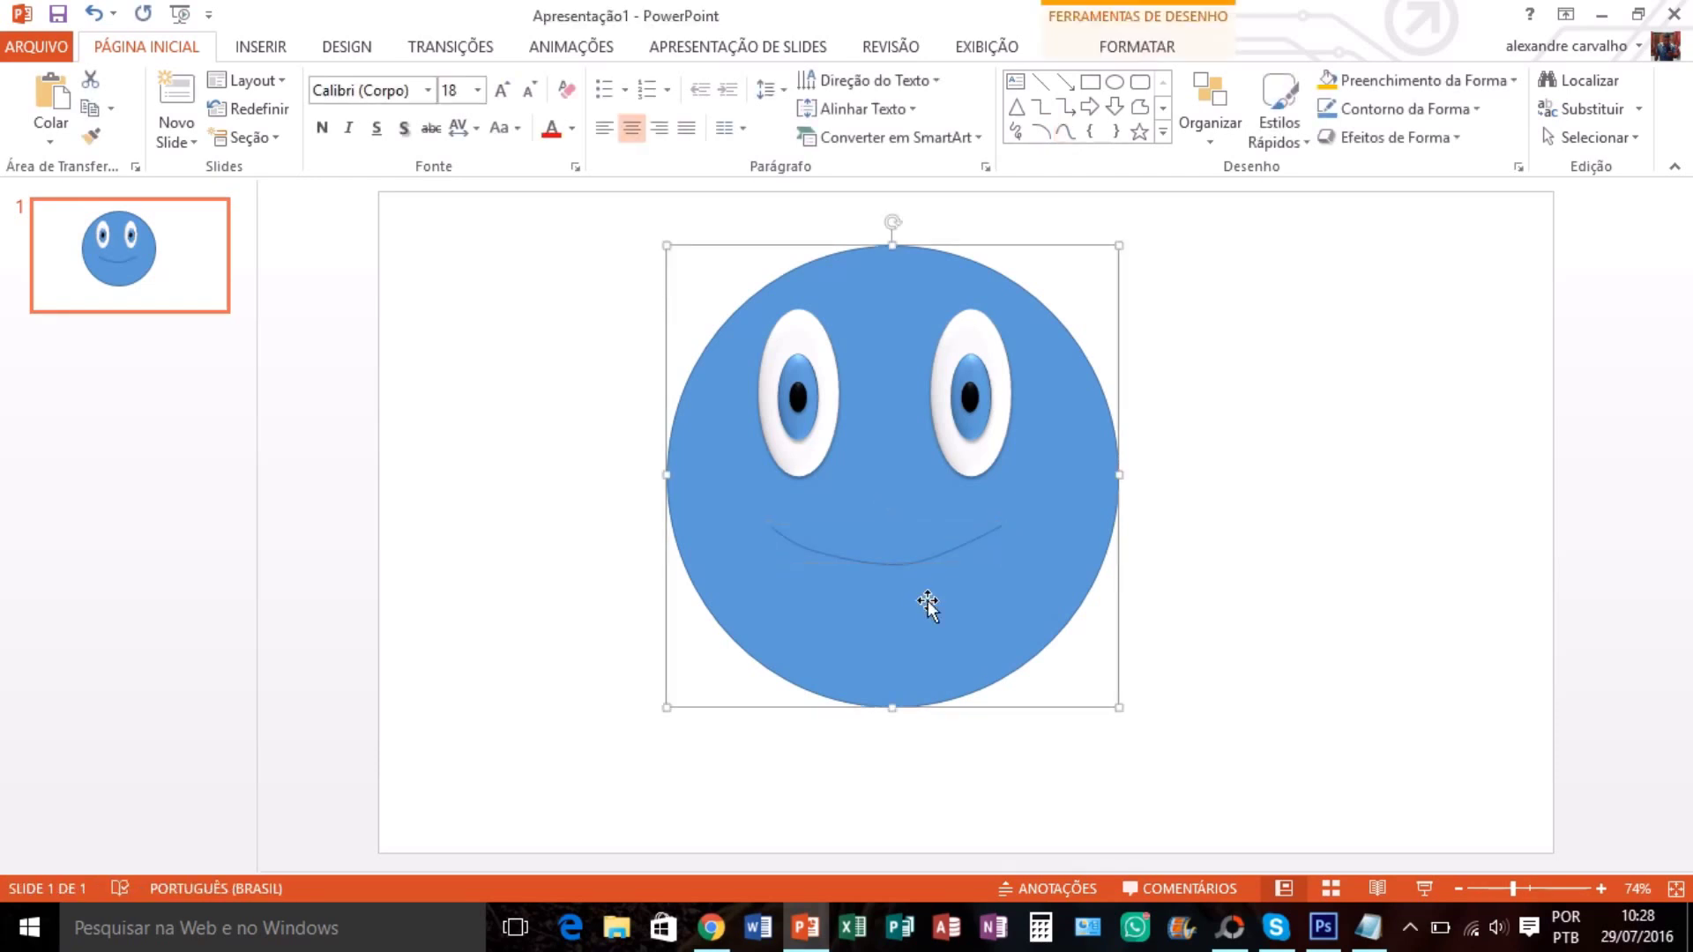
# Duplicate slide 1 and move both pupils left on the new slide 2
pyautogui.rightClick(192, 269)
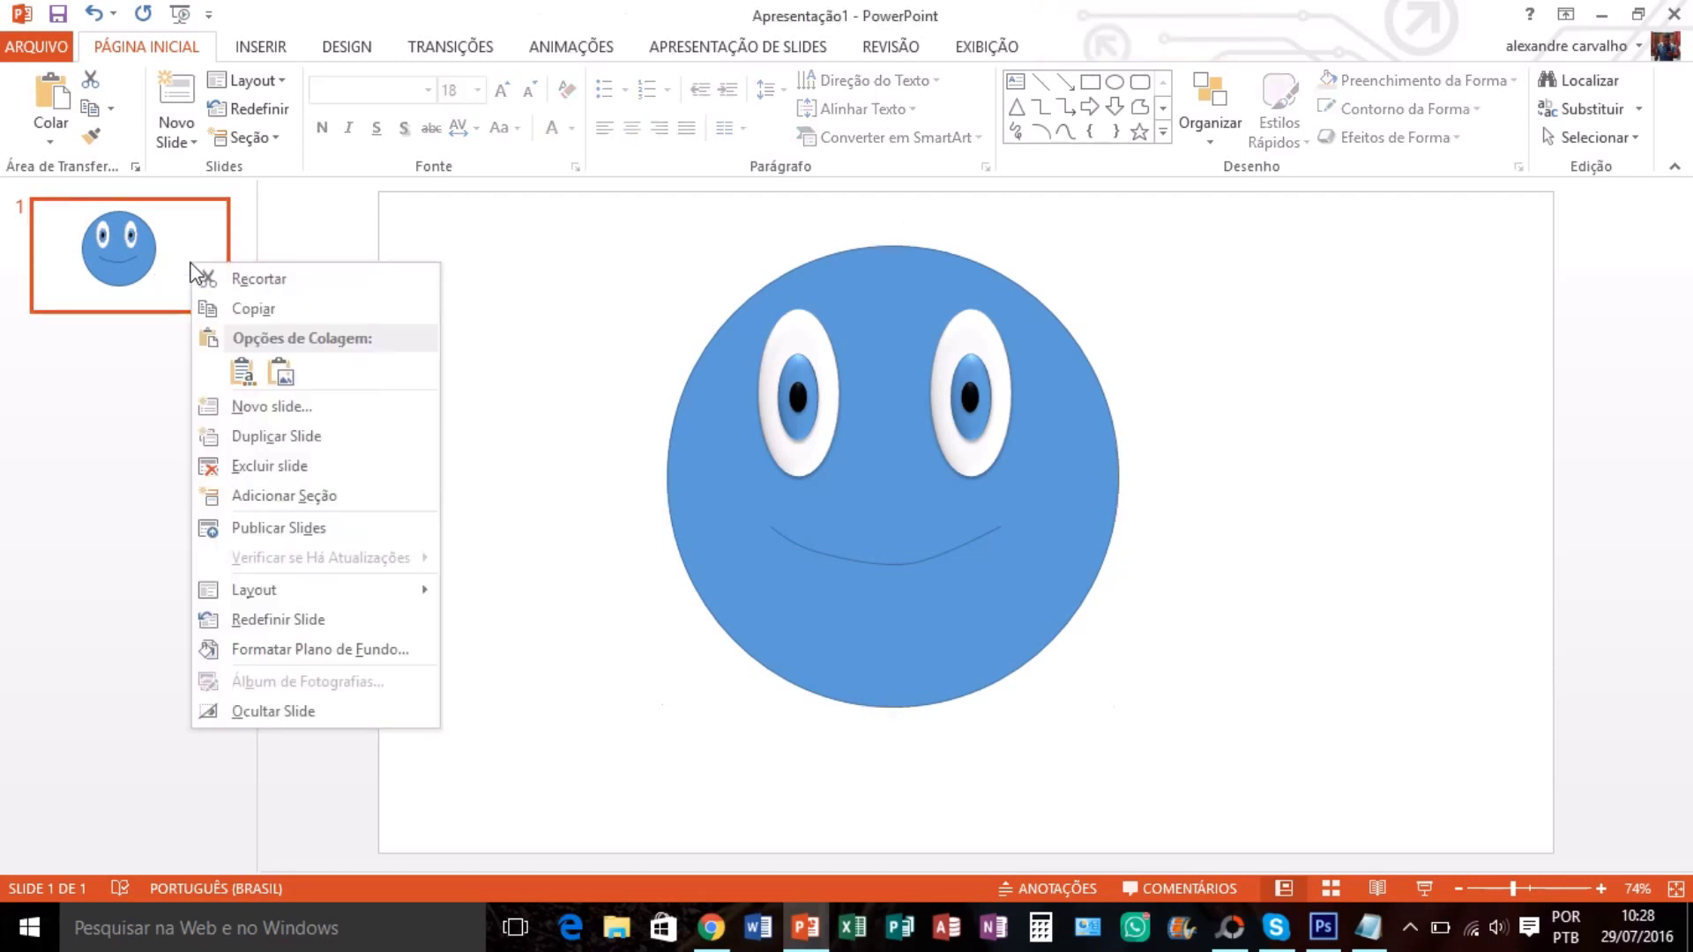
pyautogui.click(255, 435)
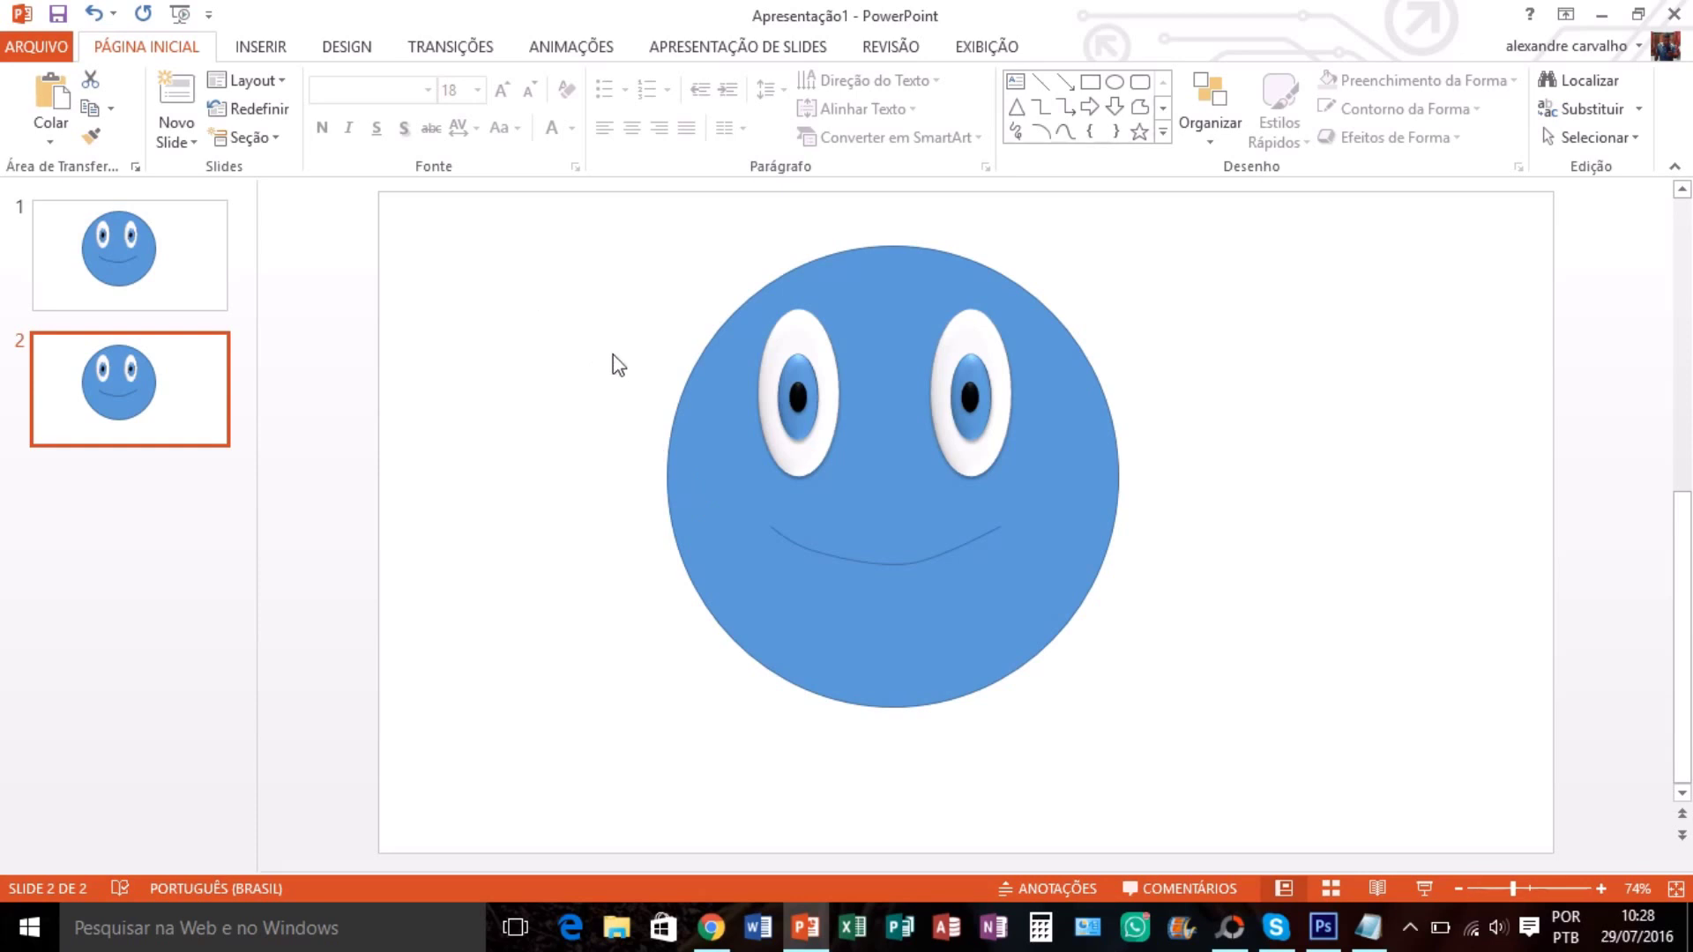
pyautogui.moveTo(611, 352); pyautogui.dragTo(1181, 469)
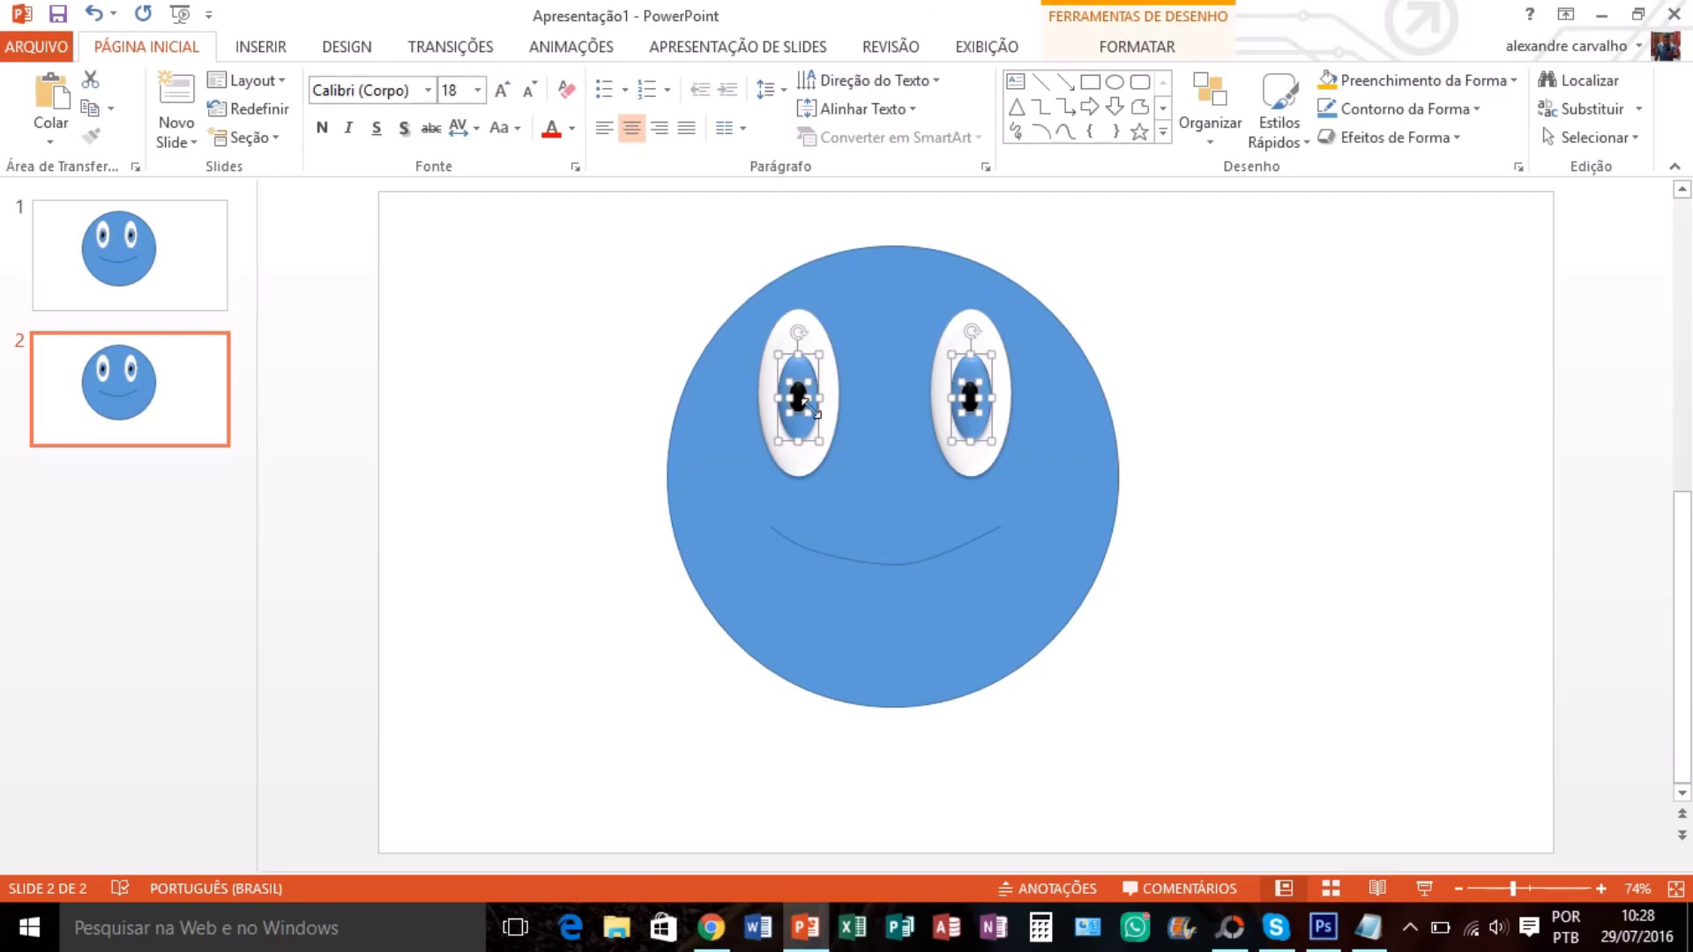
pyautogui.moveTo(804, 406); pyautogui.dragTo(793, 406)
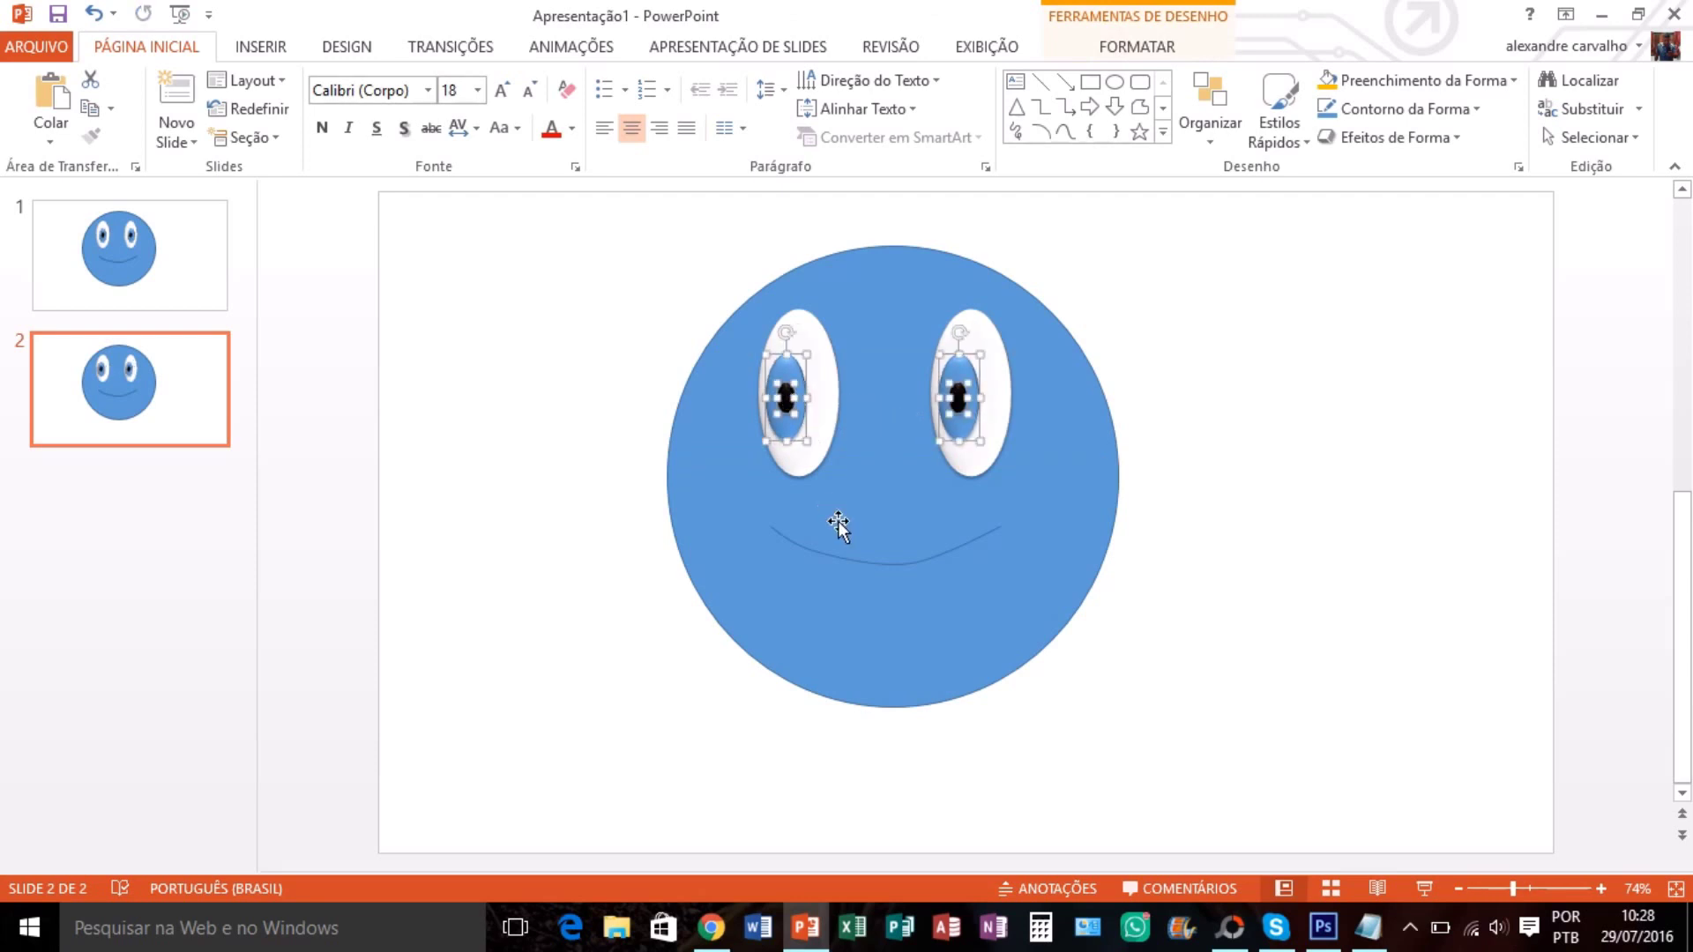
# Flatten slide 2's smile by raising its bottom, then compare with slide 1
pyautogui.click(864, 555)
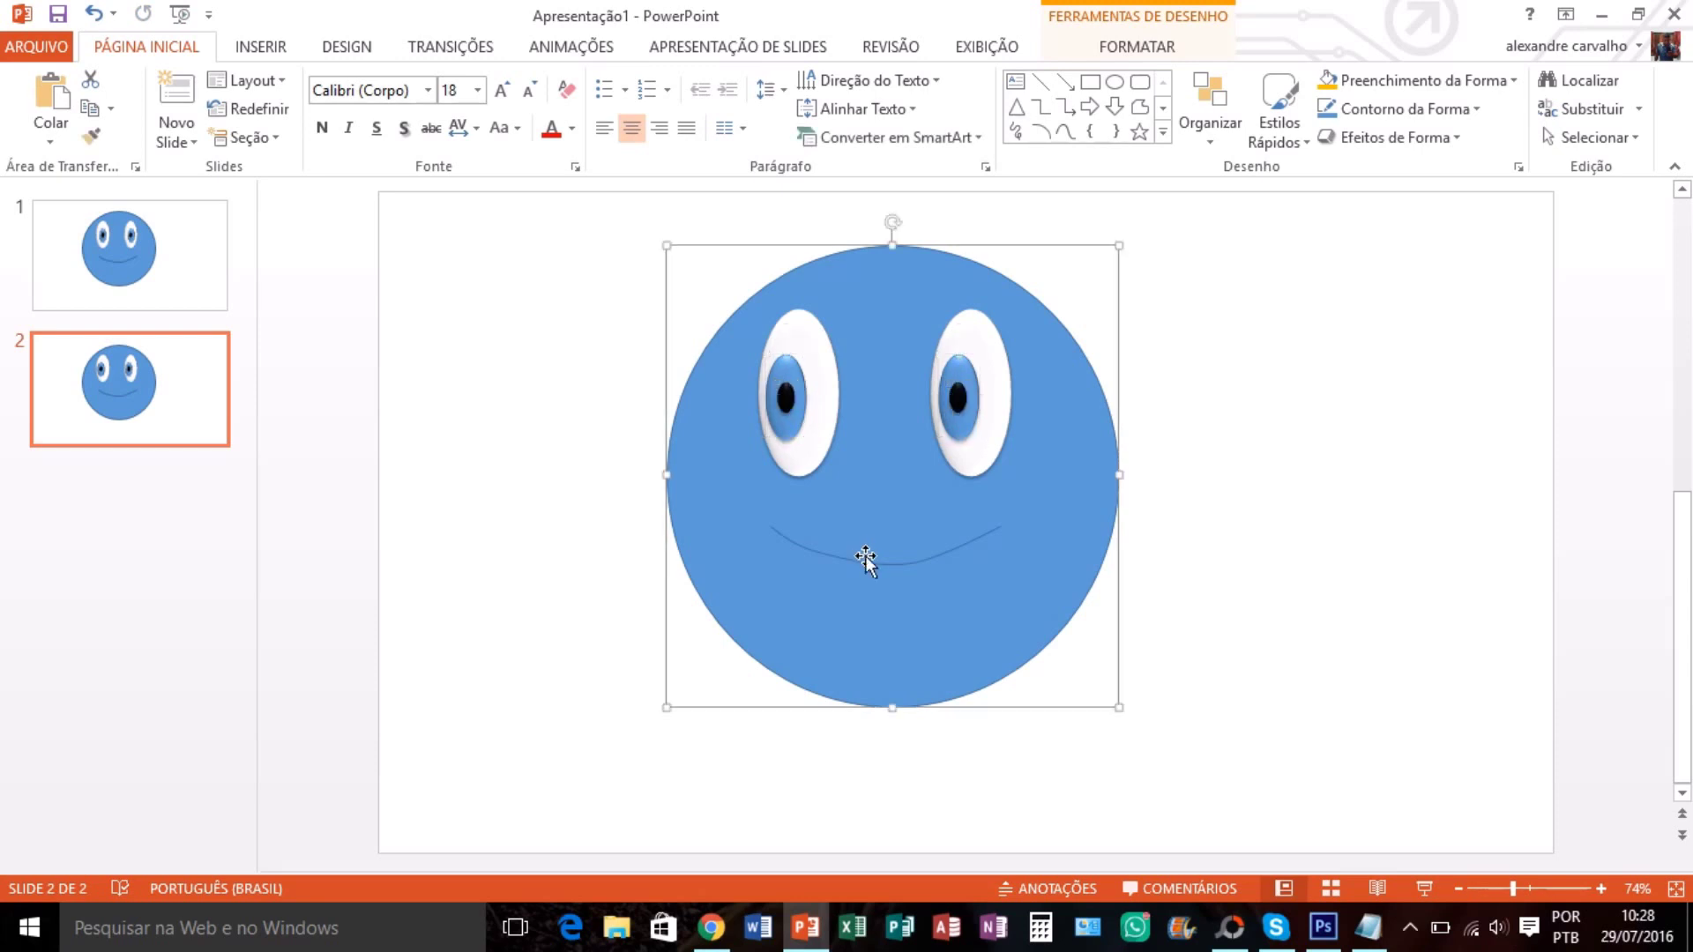
pyautogui.click(865, 559)
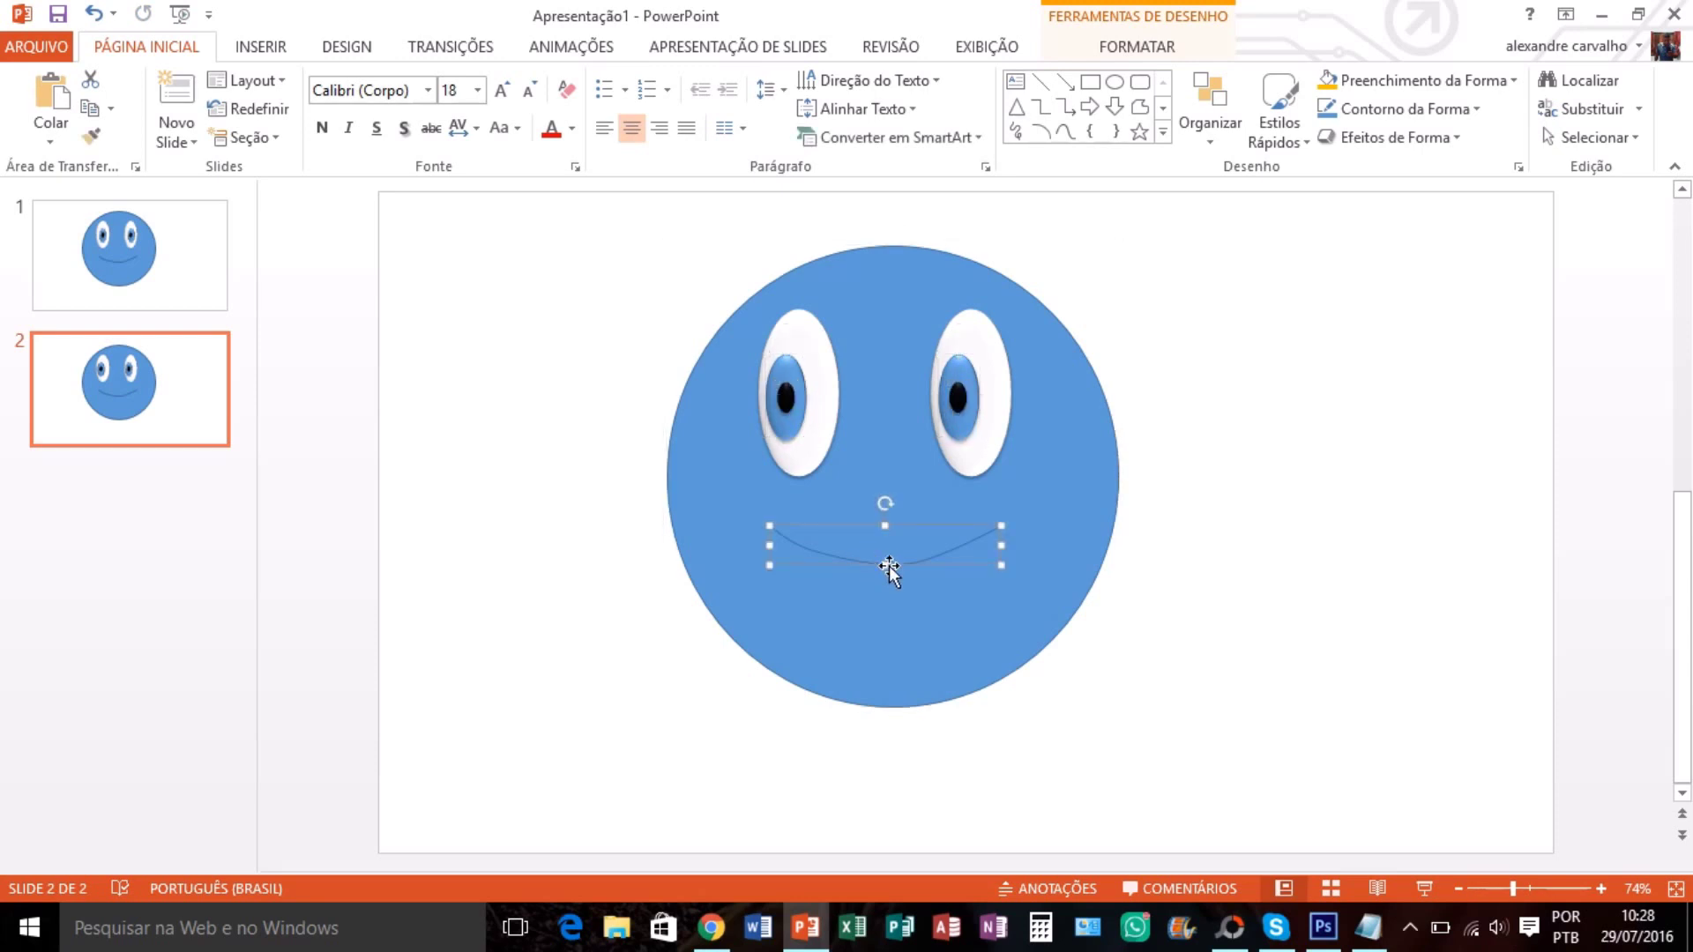
pyautogui.moveTo(885, 565); pyautogui.dragTo(886, 539)
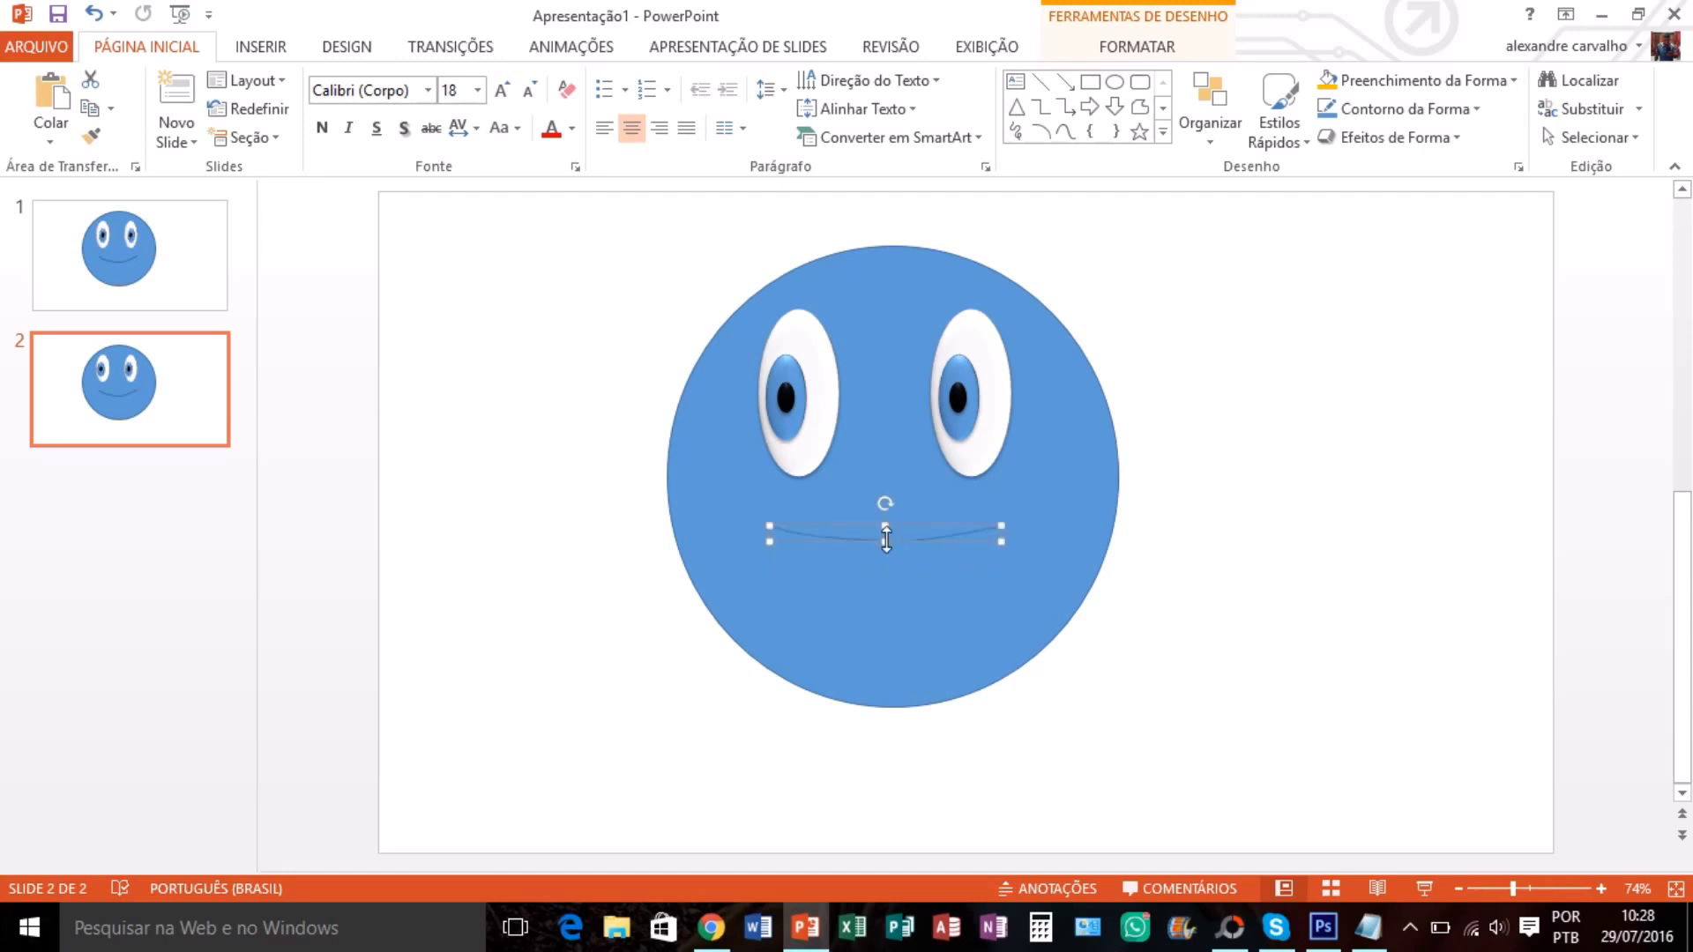
pyautogui.click(166, 259)
pyautogui.click(161, 389)
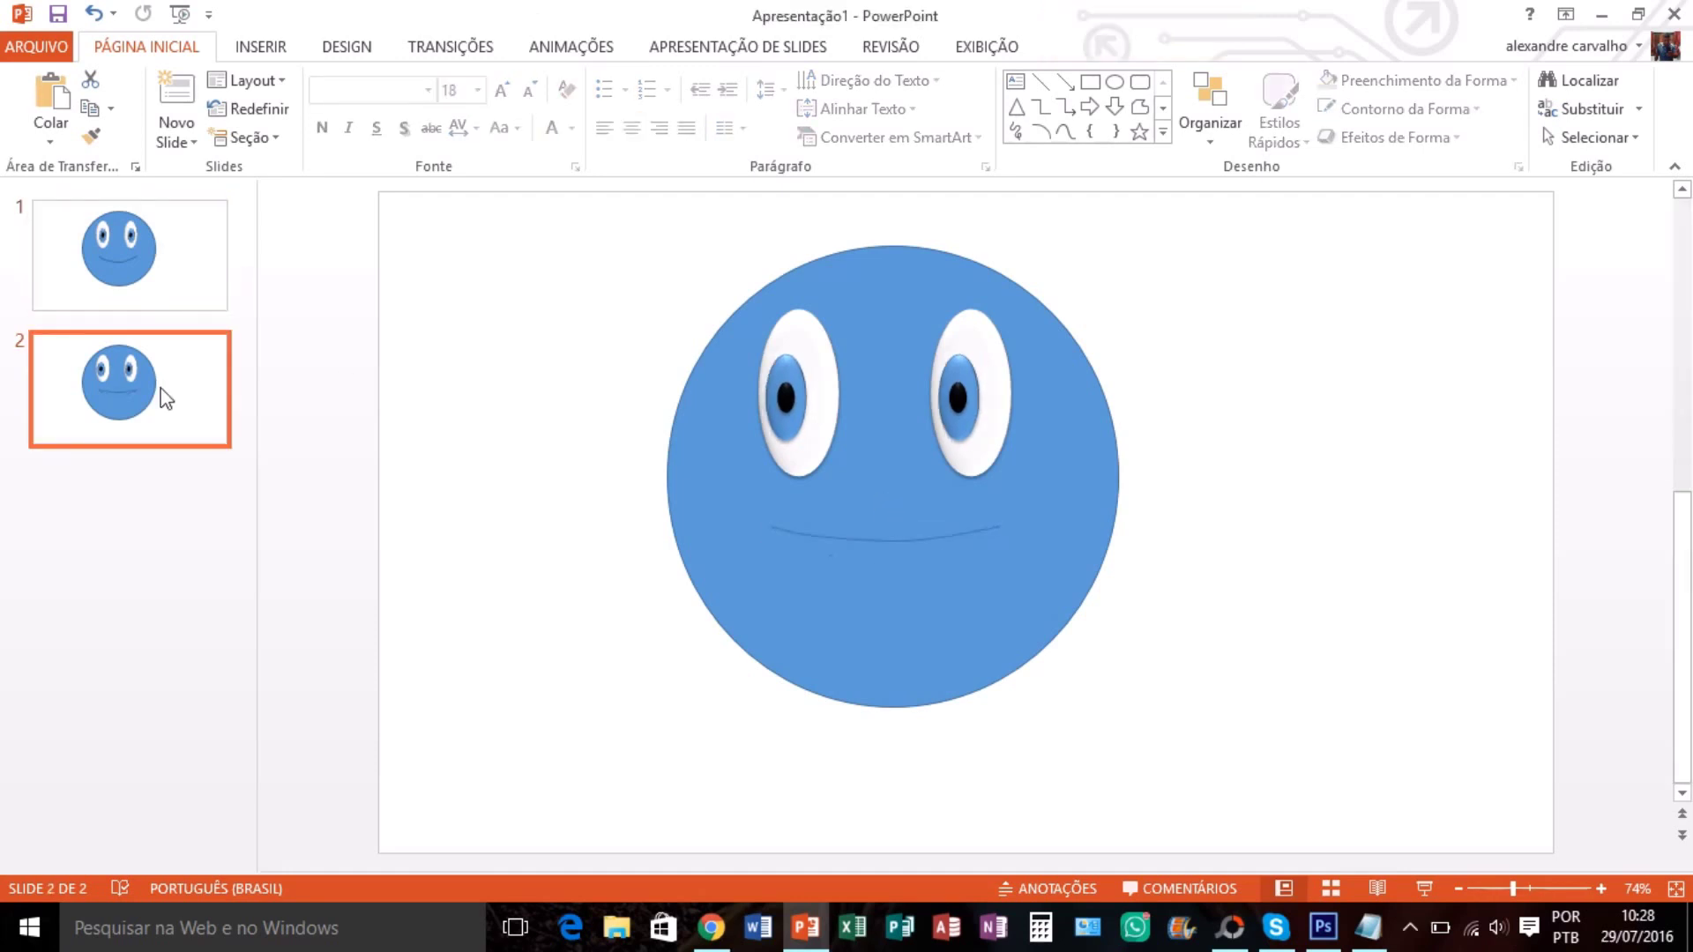
pyautogui.click(145, 275)
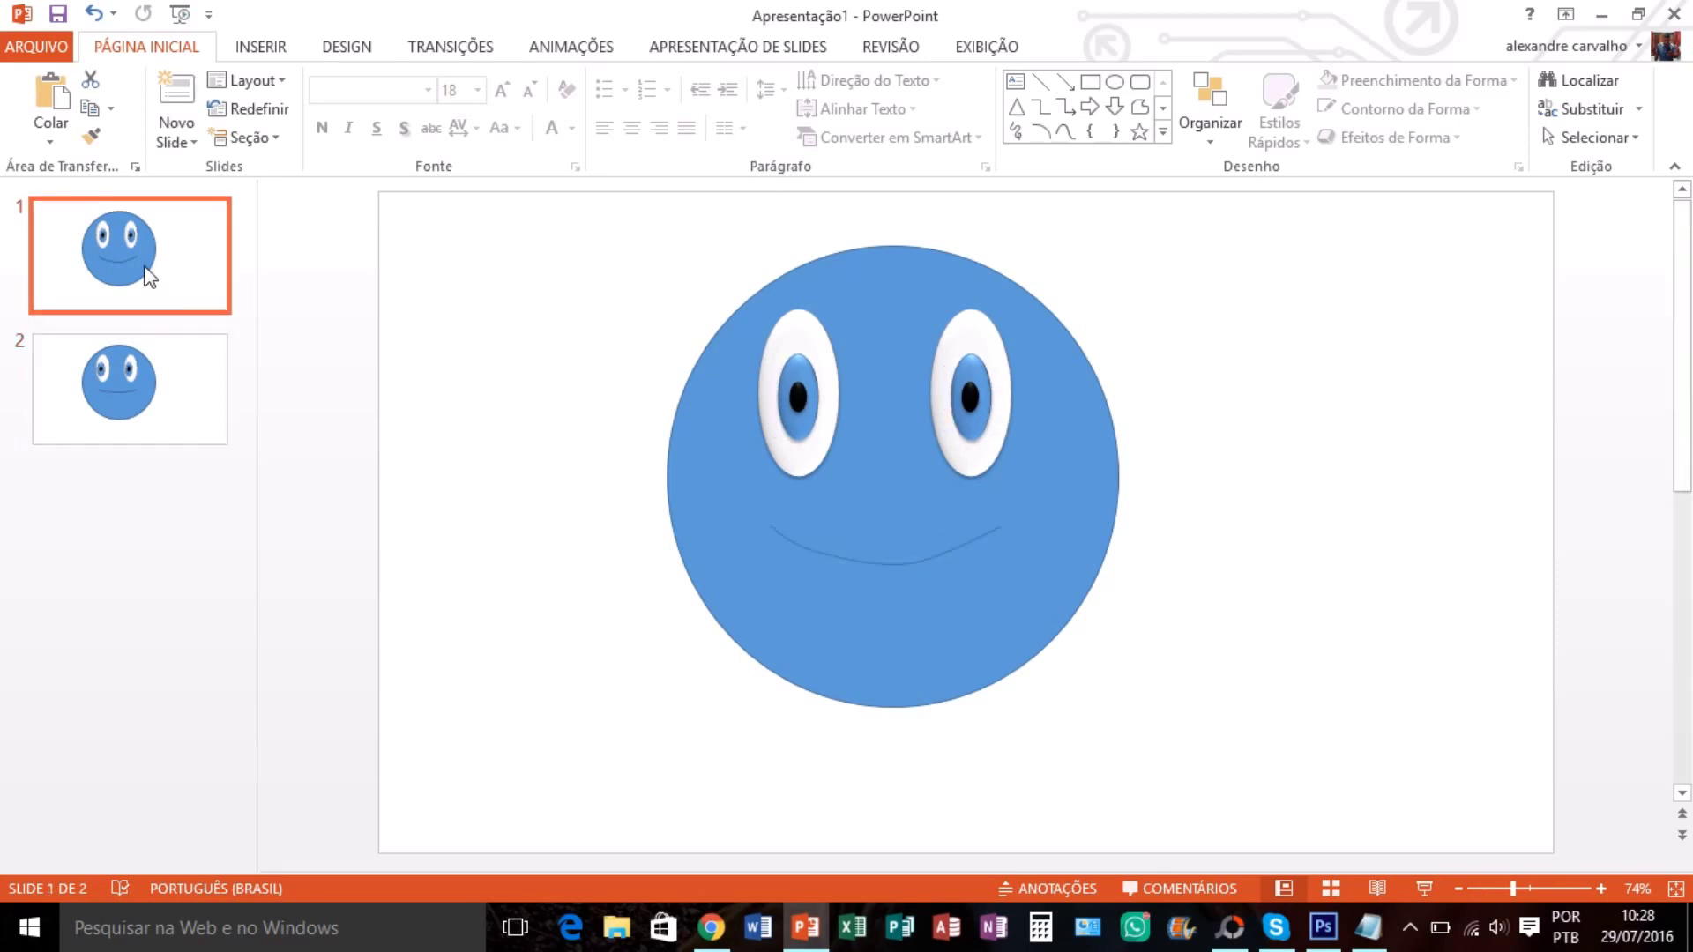
# Duplicate slide 2 with Duplicar Slide to create slide 3
pyautogui.click(147, 399)
pyautogui.rightClick(145, 395)
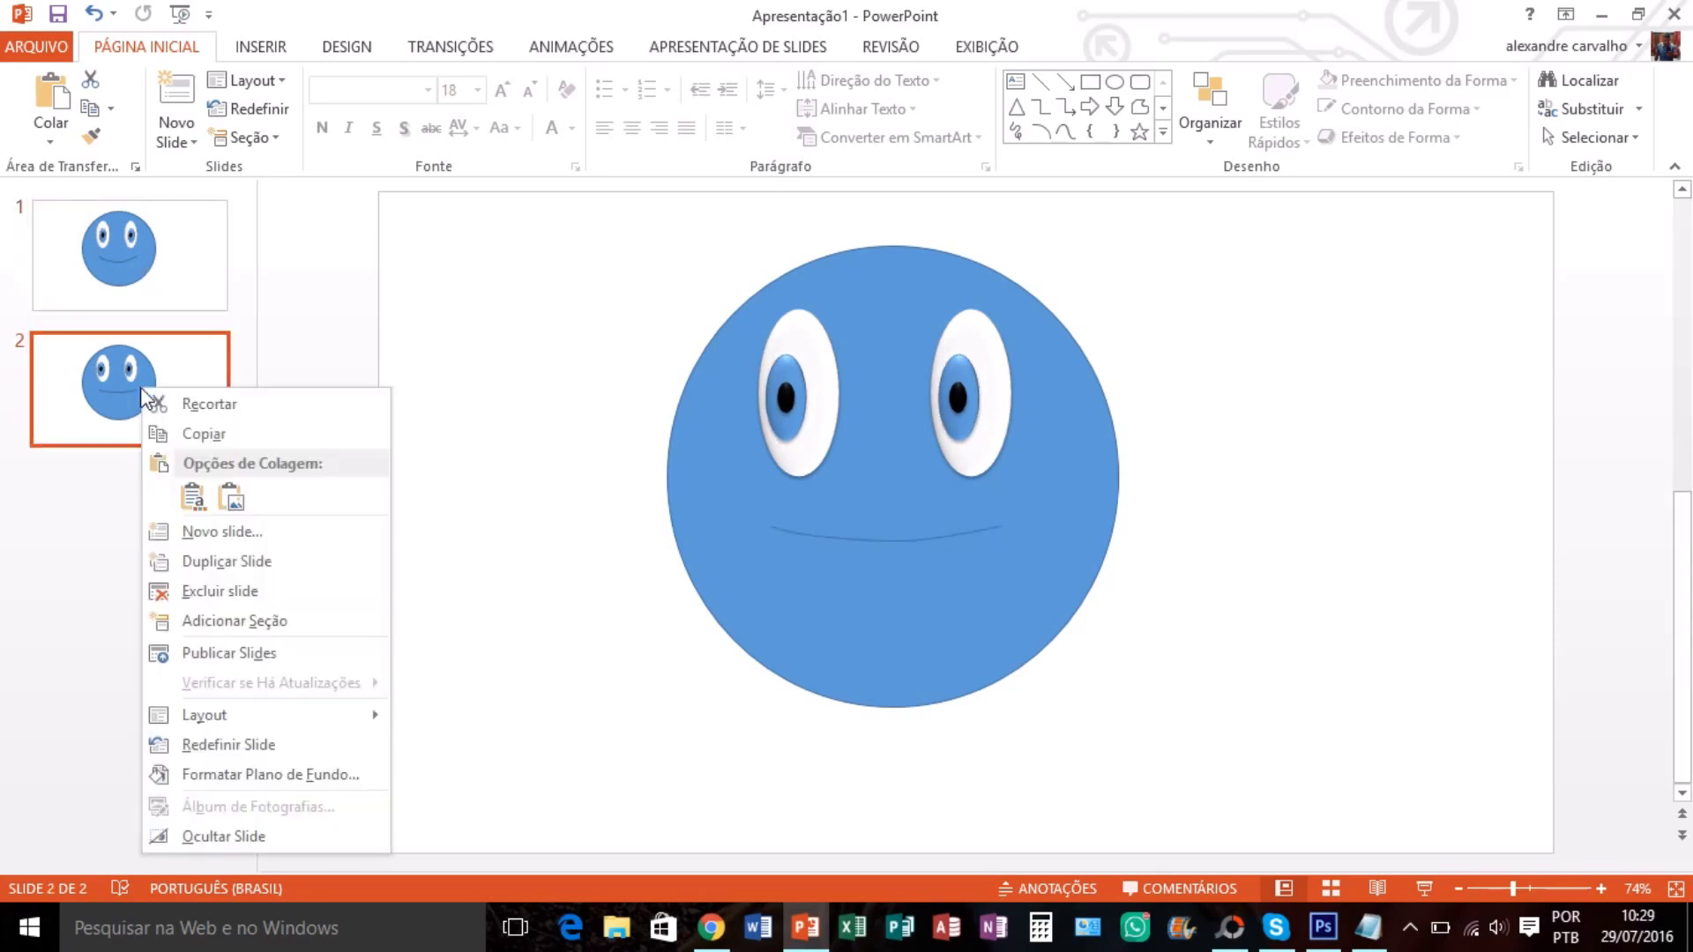
pyautogui.click(215, 561)
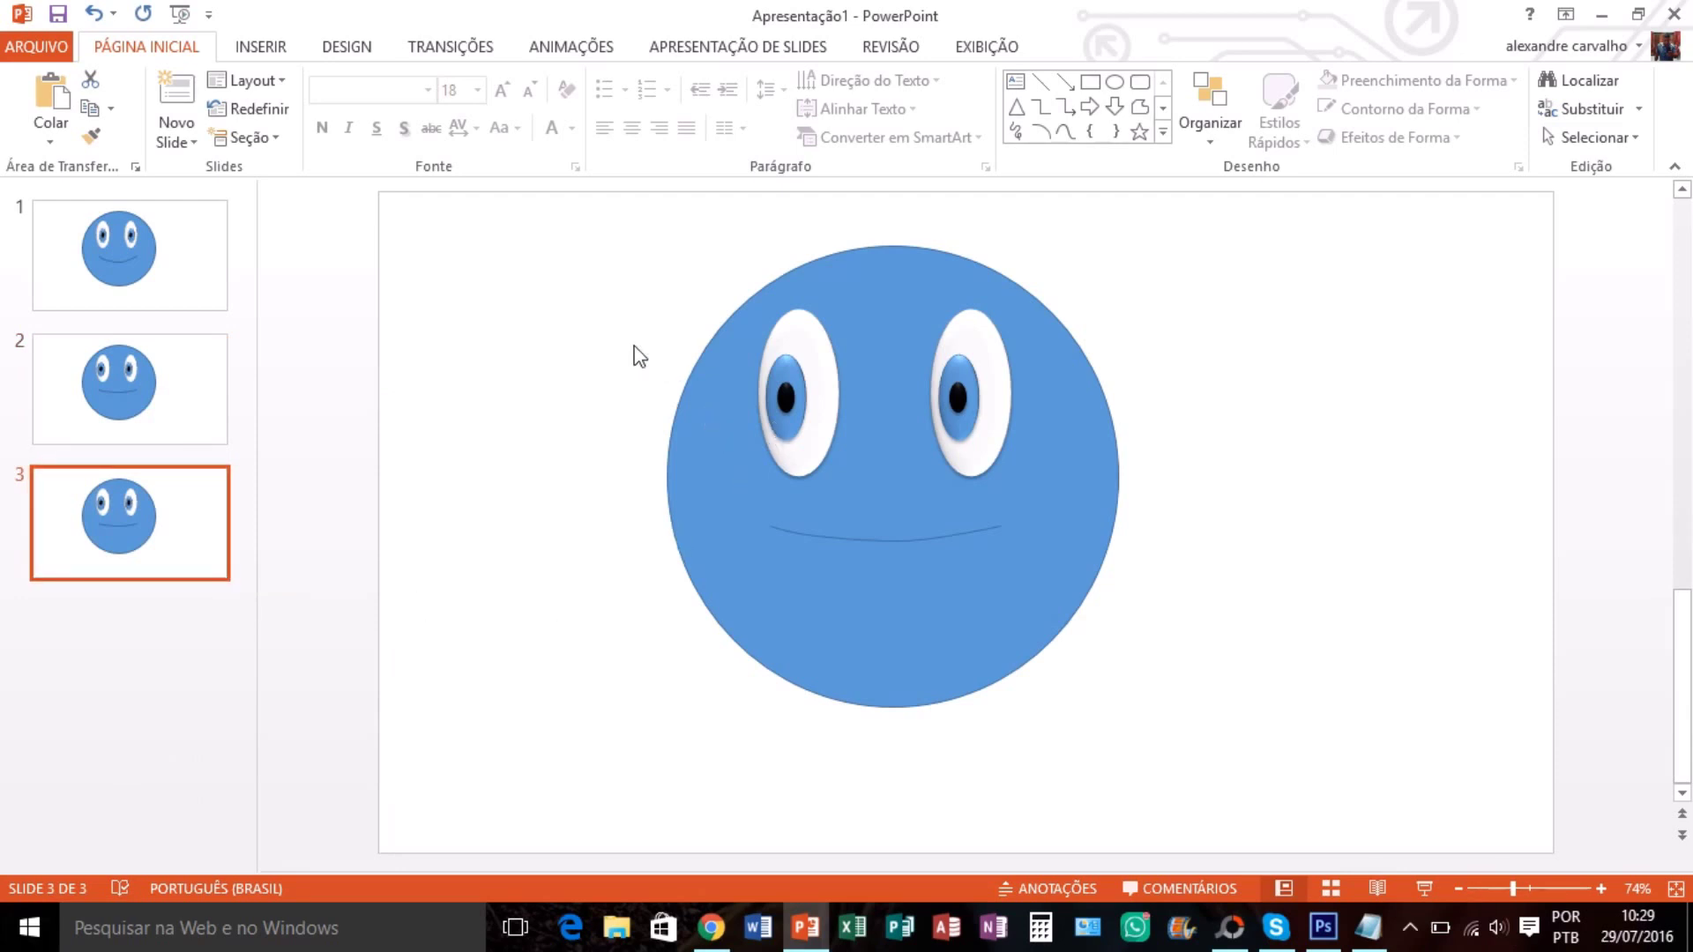
# Shift slide 3's pupils to the right and bend the mouth deeper
pyautogui.moveTo(604, 325); pyautogui.dragTo(1076, 464)
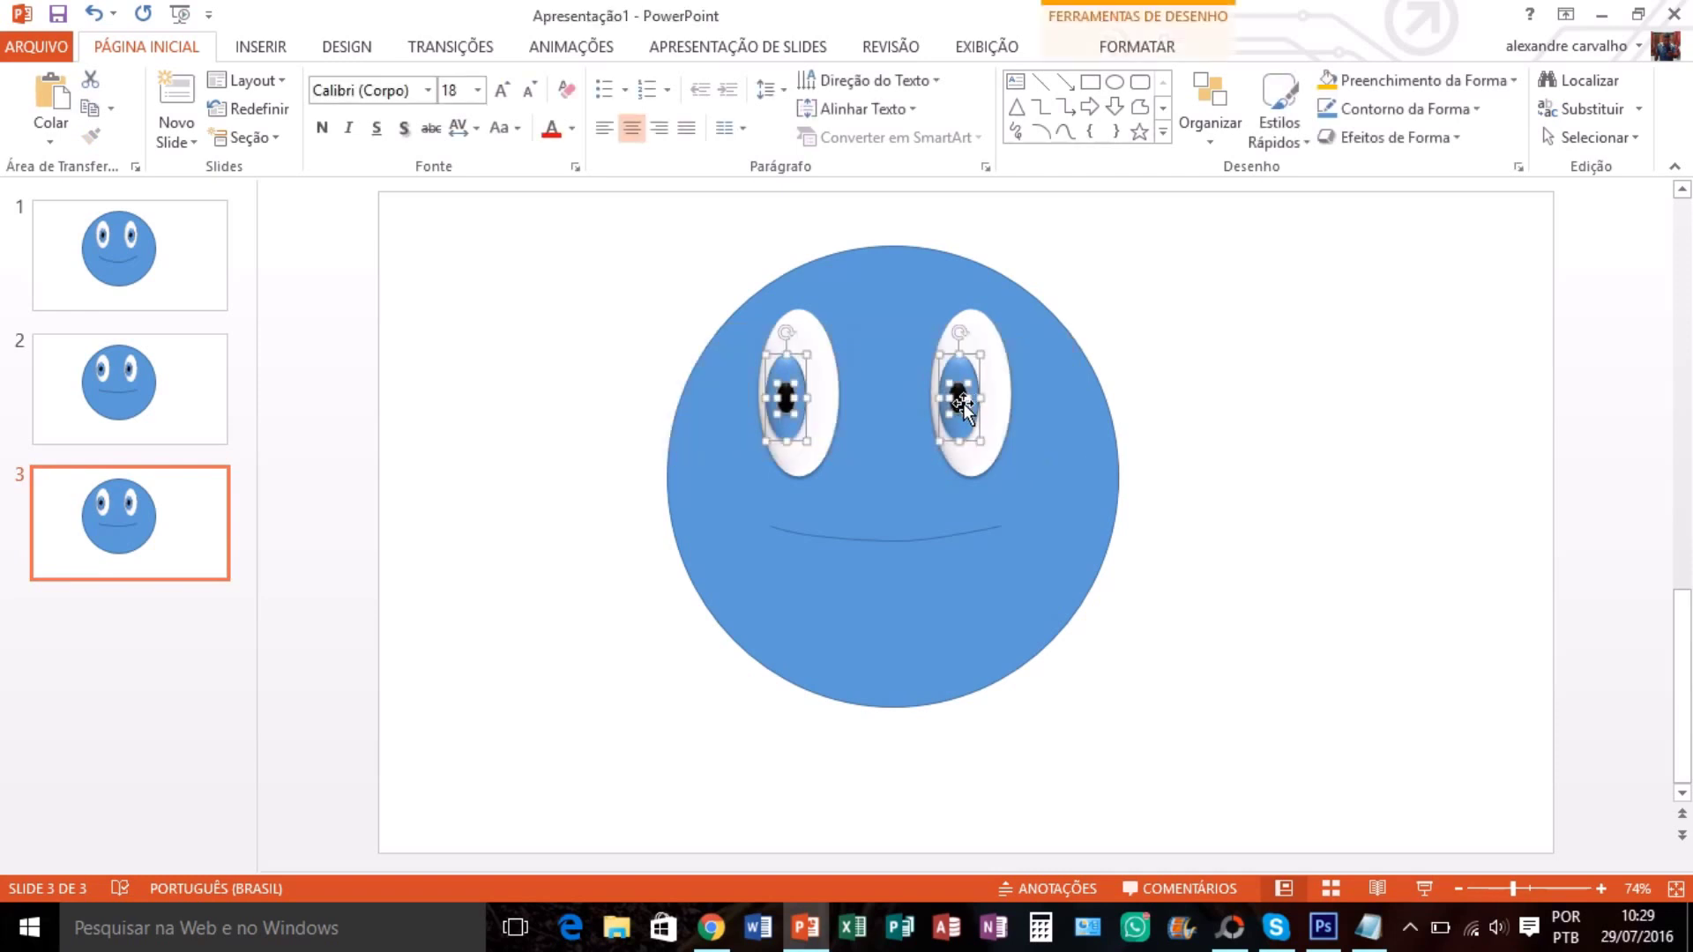
pyautogui.moveTo(961, 402); pyautogui.dragTo(981, 402)
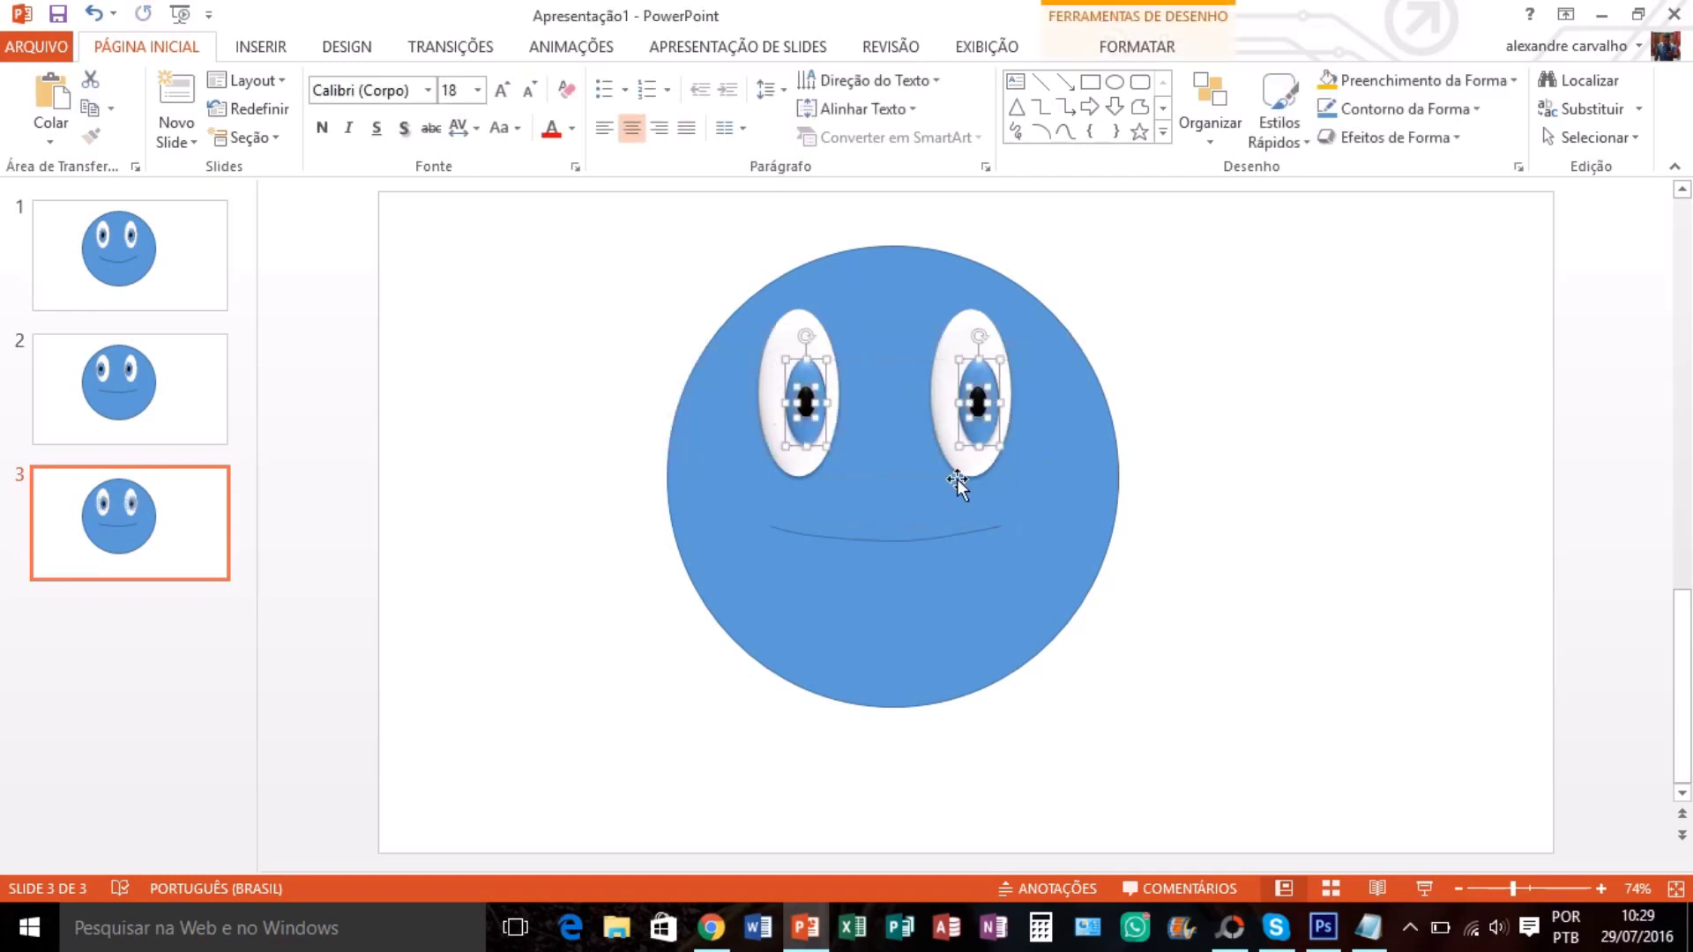
pyautogui.click(910, 540)
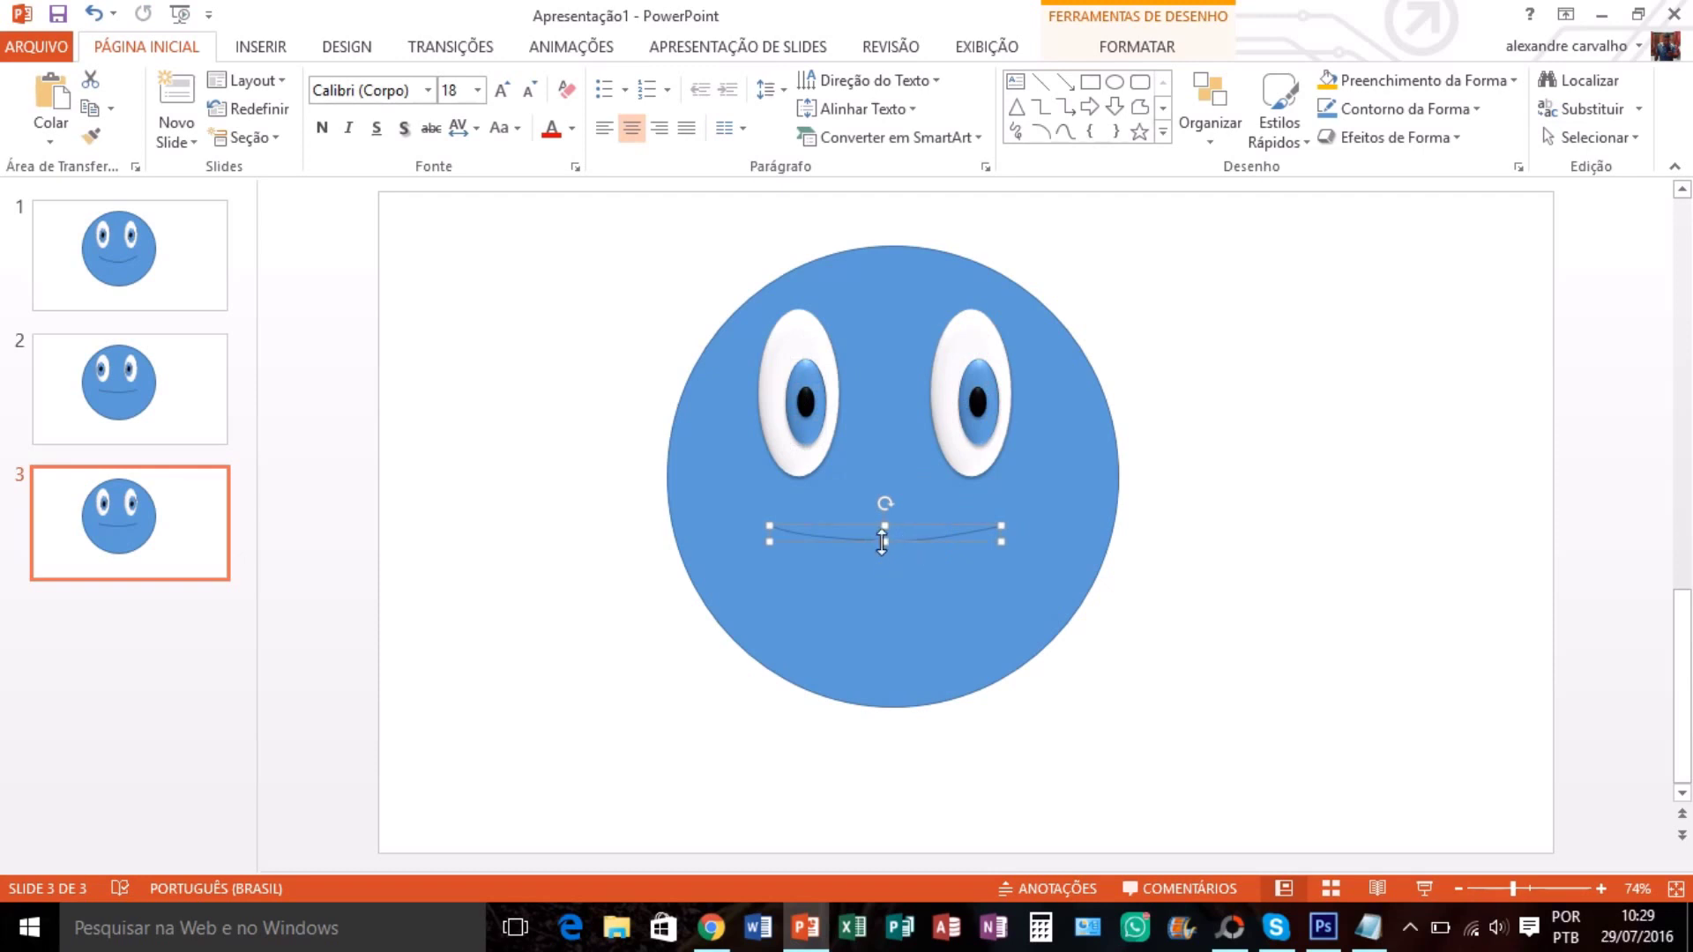
pyautogui.moveTo(884, 539); pyautogui.dragTo(896, 597)
# Cut the mouth curve off slide 3's face with Recortar
pyautogui.click(897, 599)
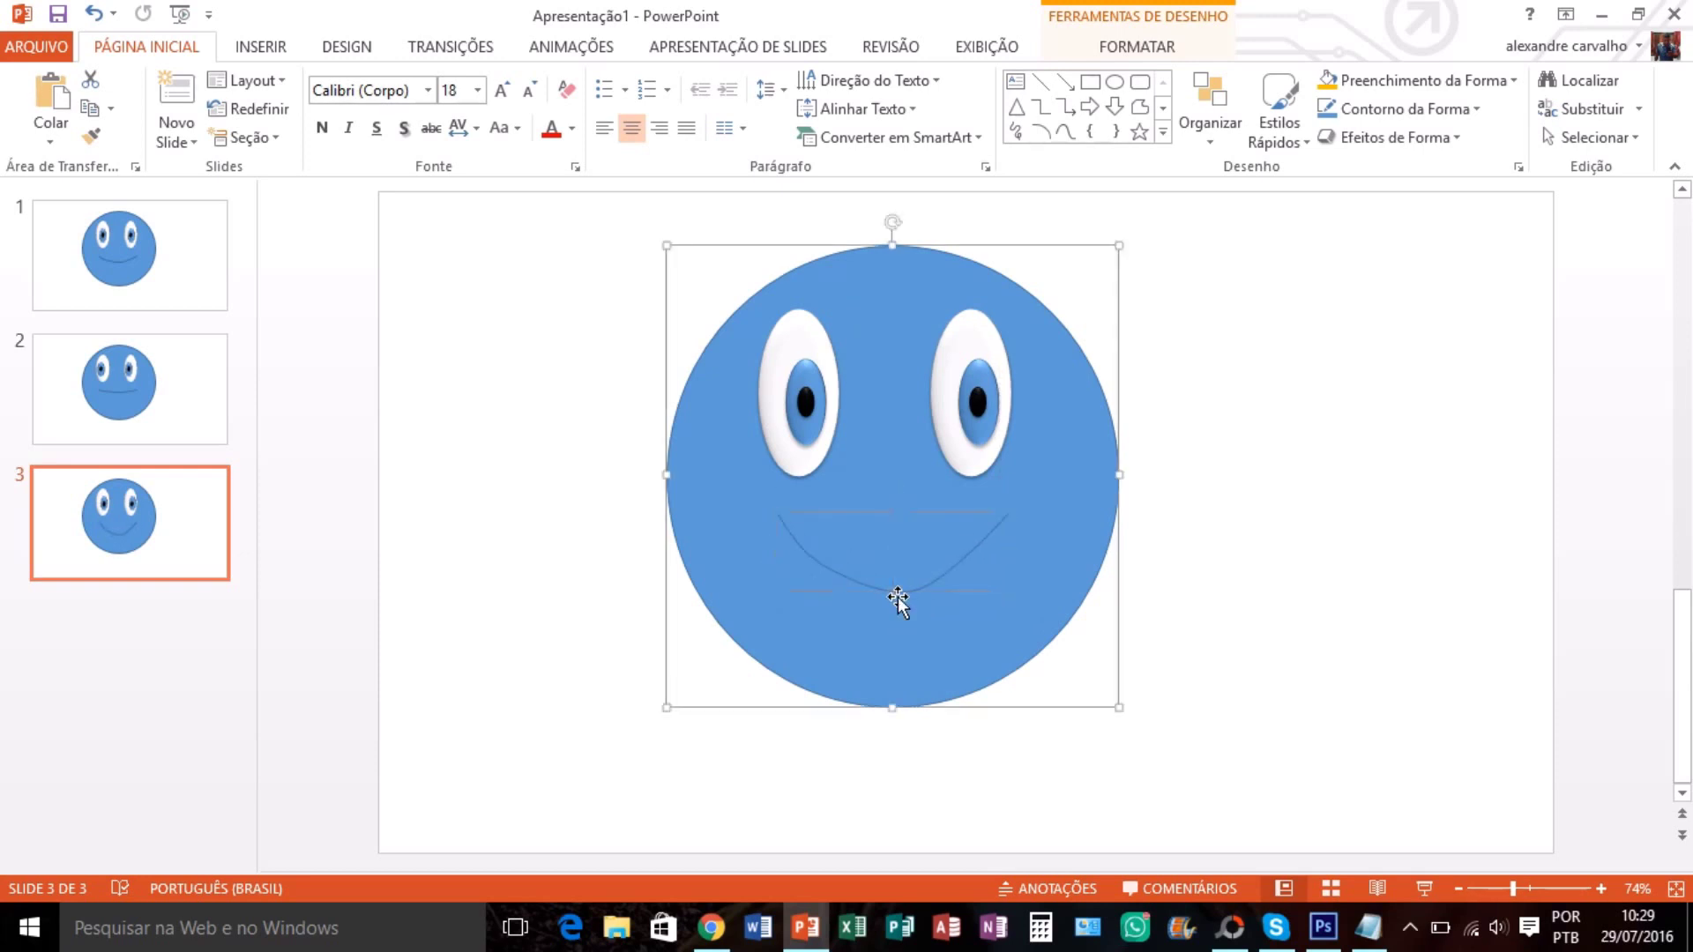
pyautogui.click(901, 589)
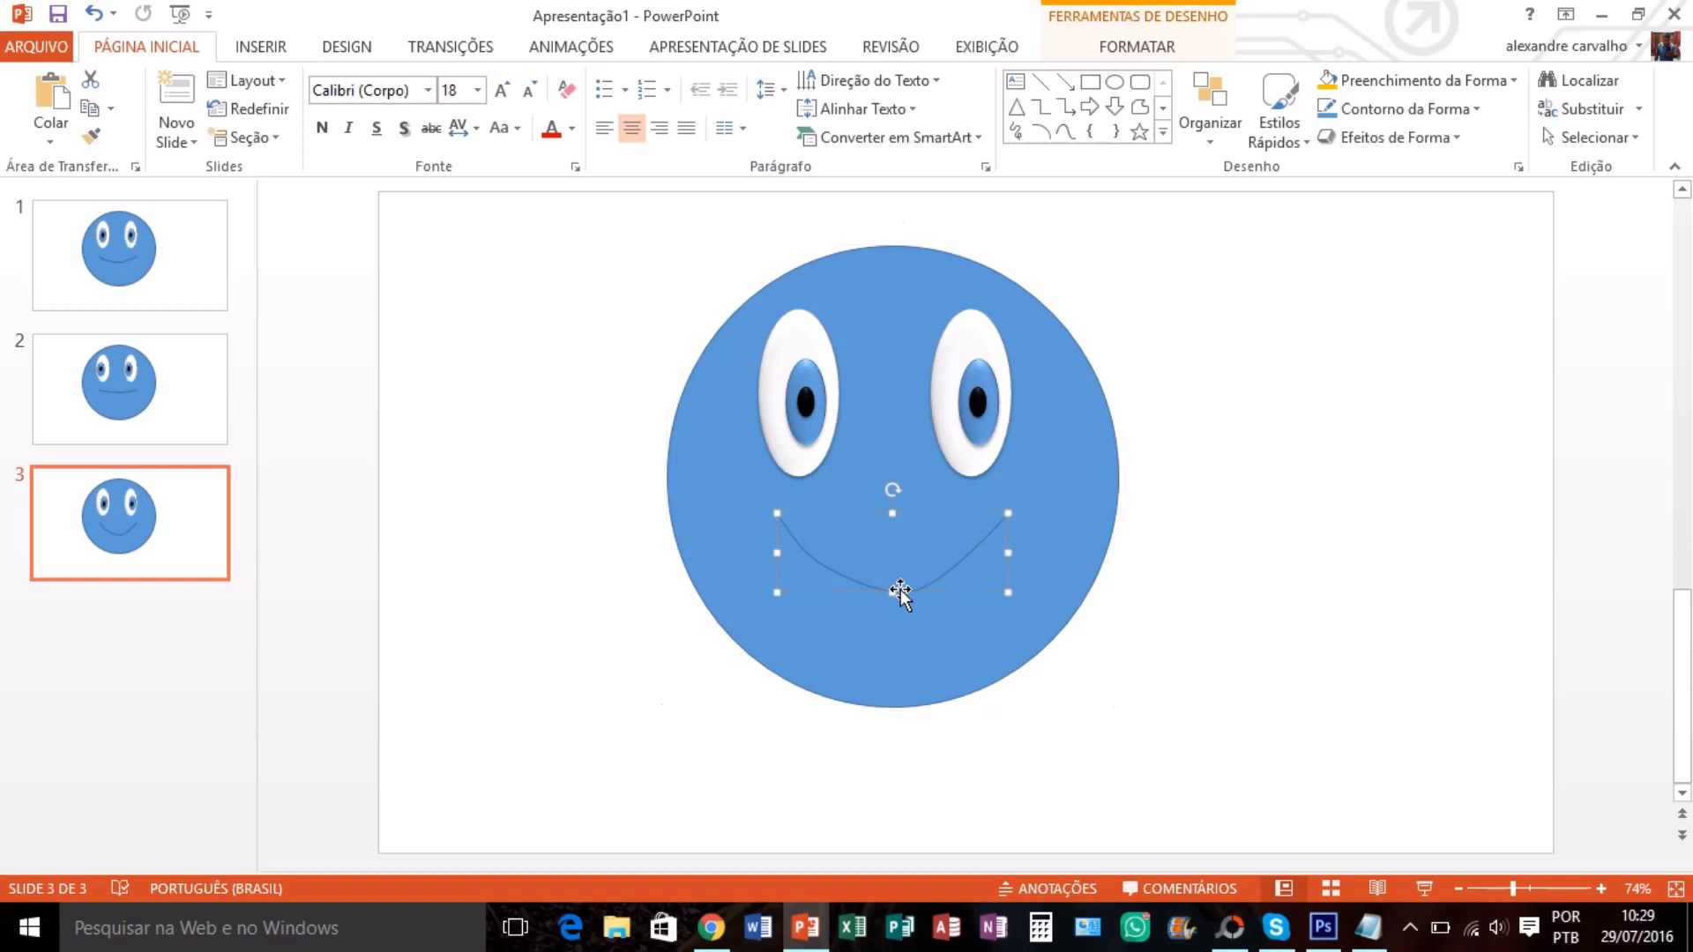
pyautogui.rightClick(901, 589)
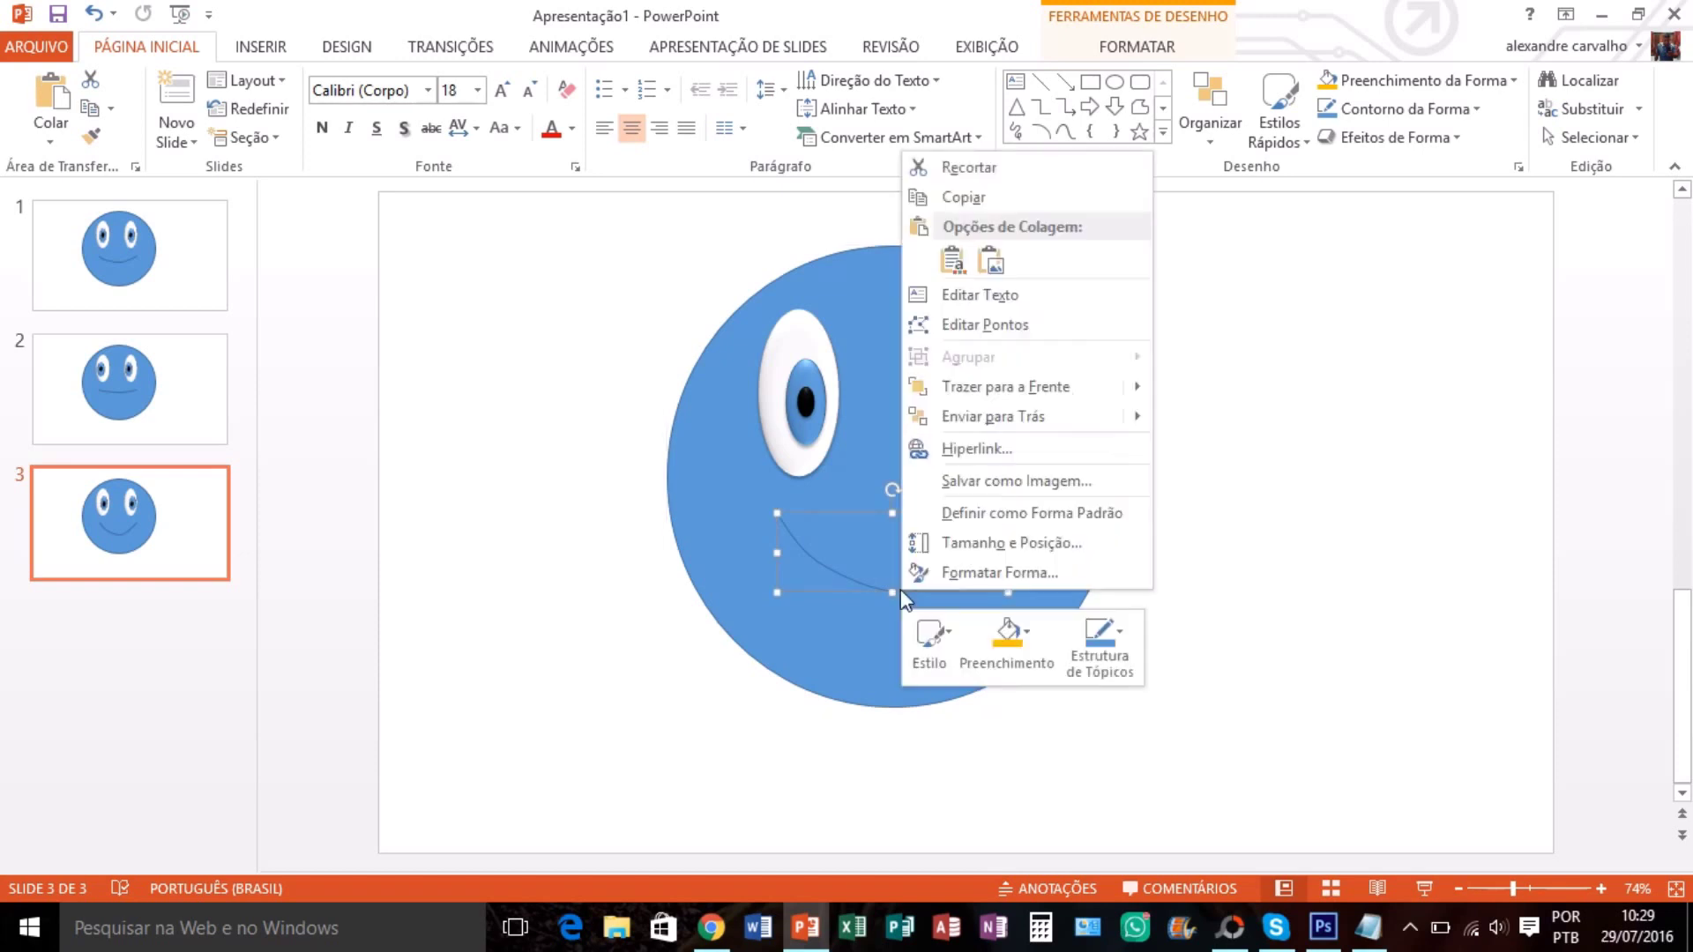
pyautogui.click(970, 174)
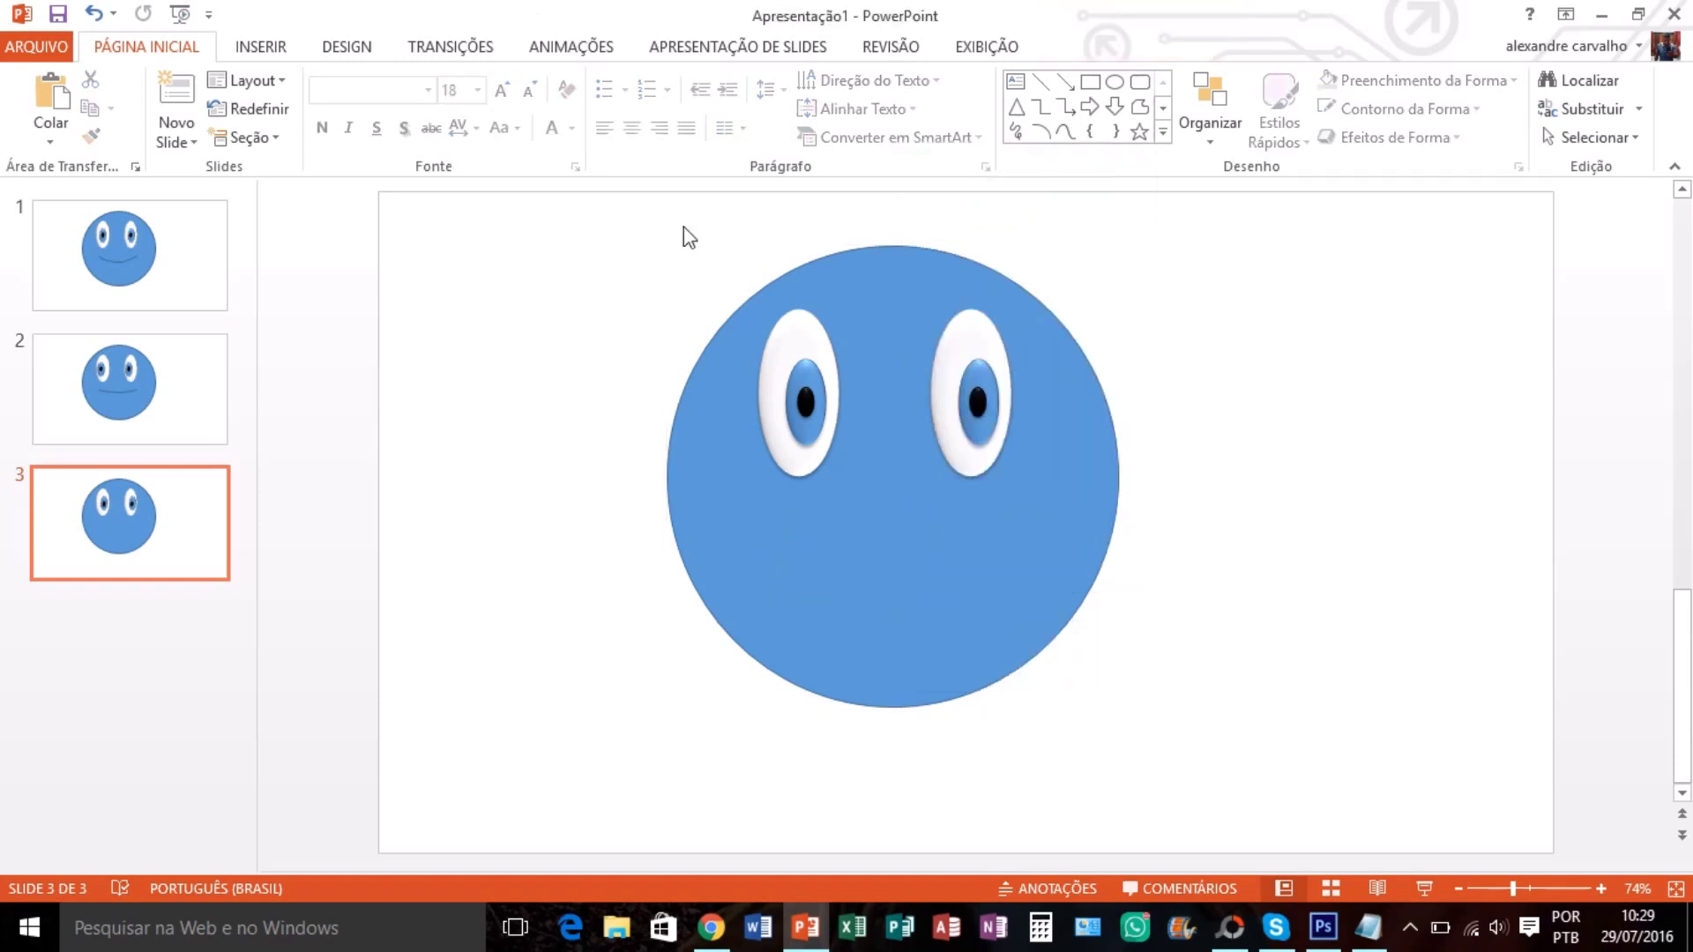
# Draw a closed freeform crescent mouth shape below the eyes
pyautogui.click(255, 48)
pyautogui.click(462, 101)
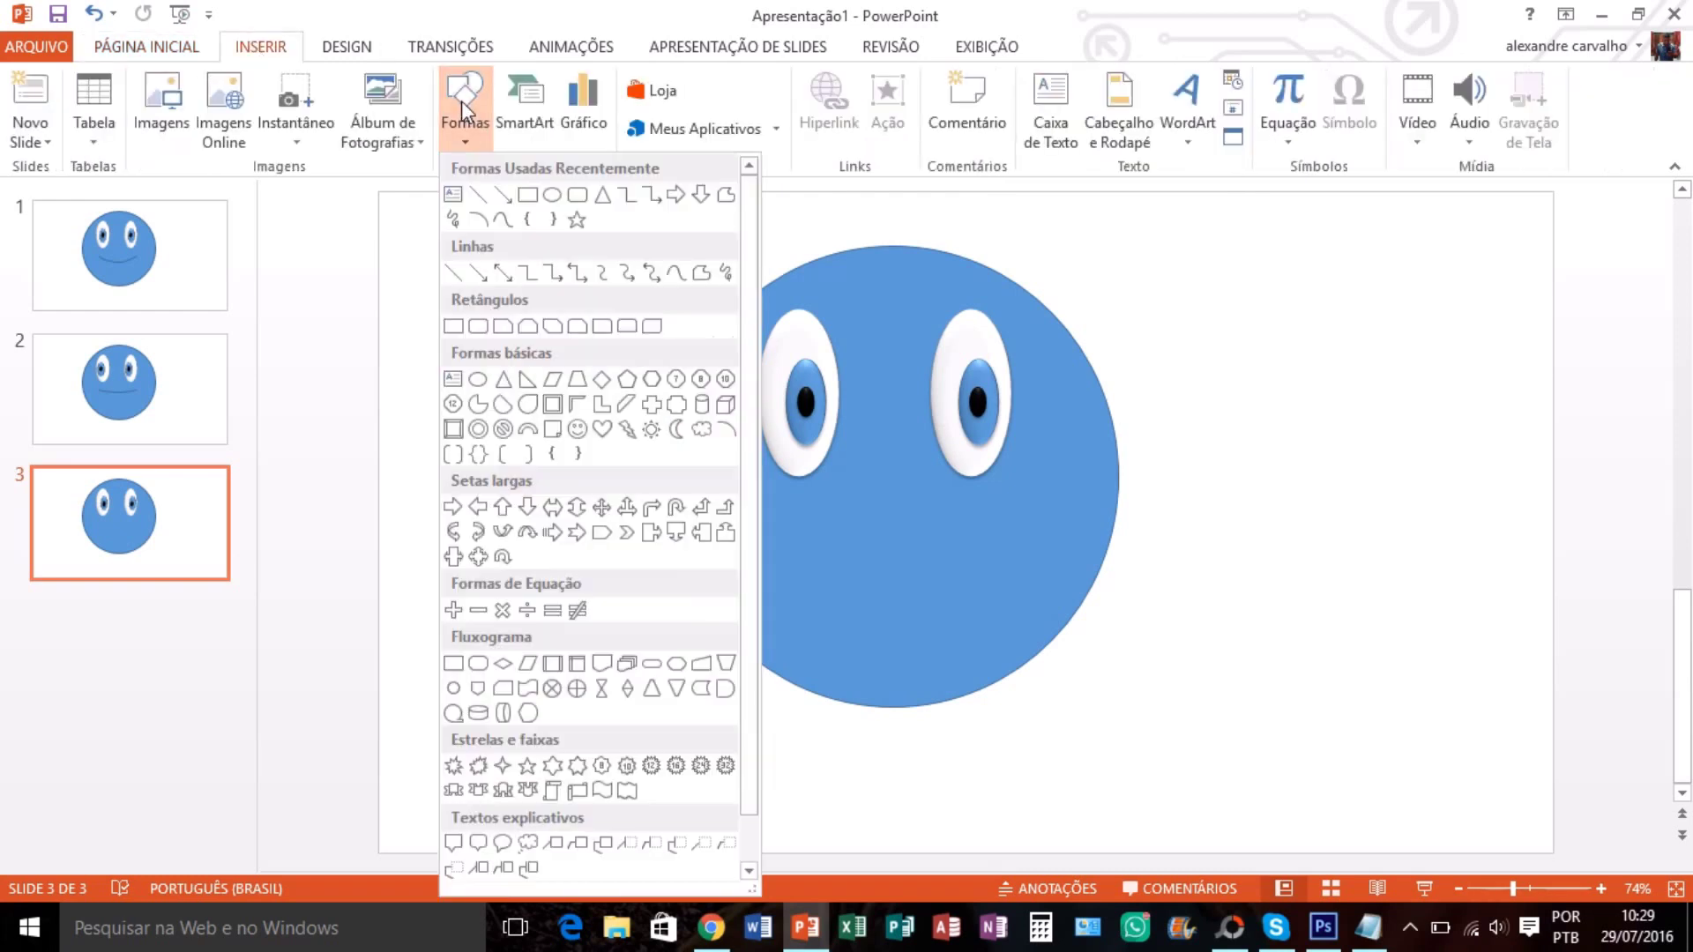
pyautogui.click(503, 220)
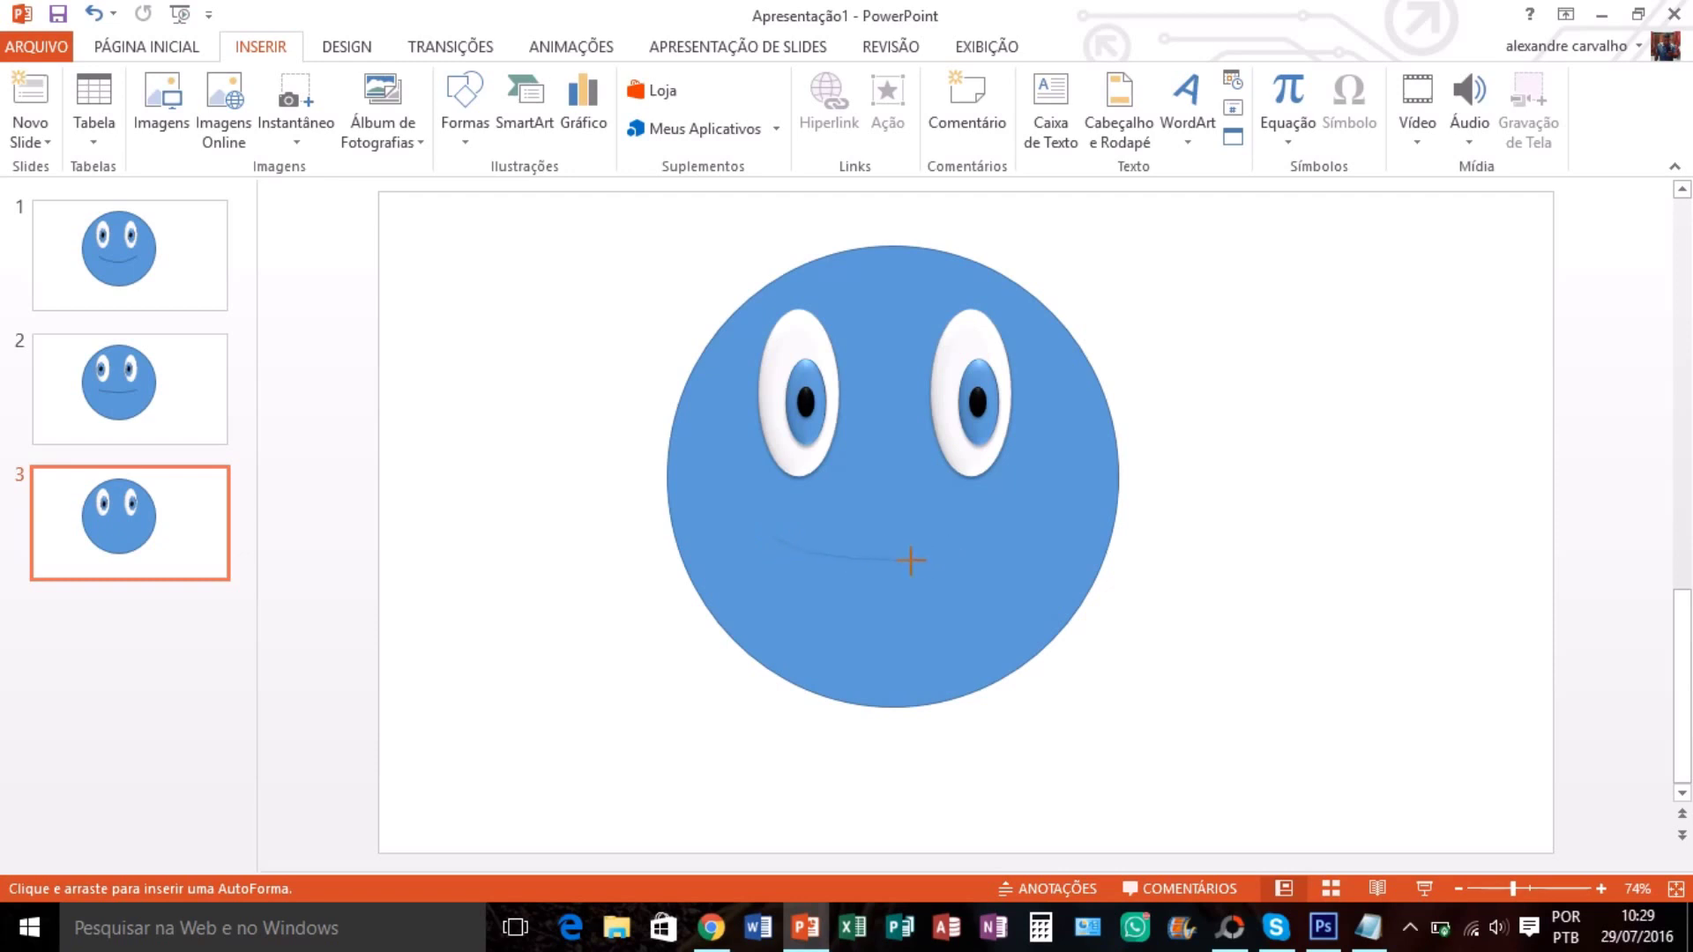
pyautogui.moveTo(944, 549)
pyautogui.mouseDown()
pyautogui.moveTo(984, 530)
pyautogui.moveTo(976, 588)
pyautogui.mouseUp()
pyautogui.moveTo(892, 603)
pyautogui.mouseDown()
pyautogui.moveTo(837, 602)
pyautogui.moveTo(781, 554)
pyautogui.mouseUp()
pyautogui.moveTo(772, 538); pyautogui.dragTo(774, 530)
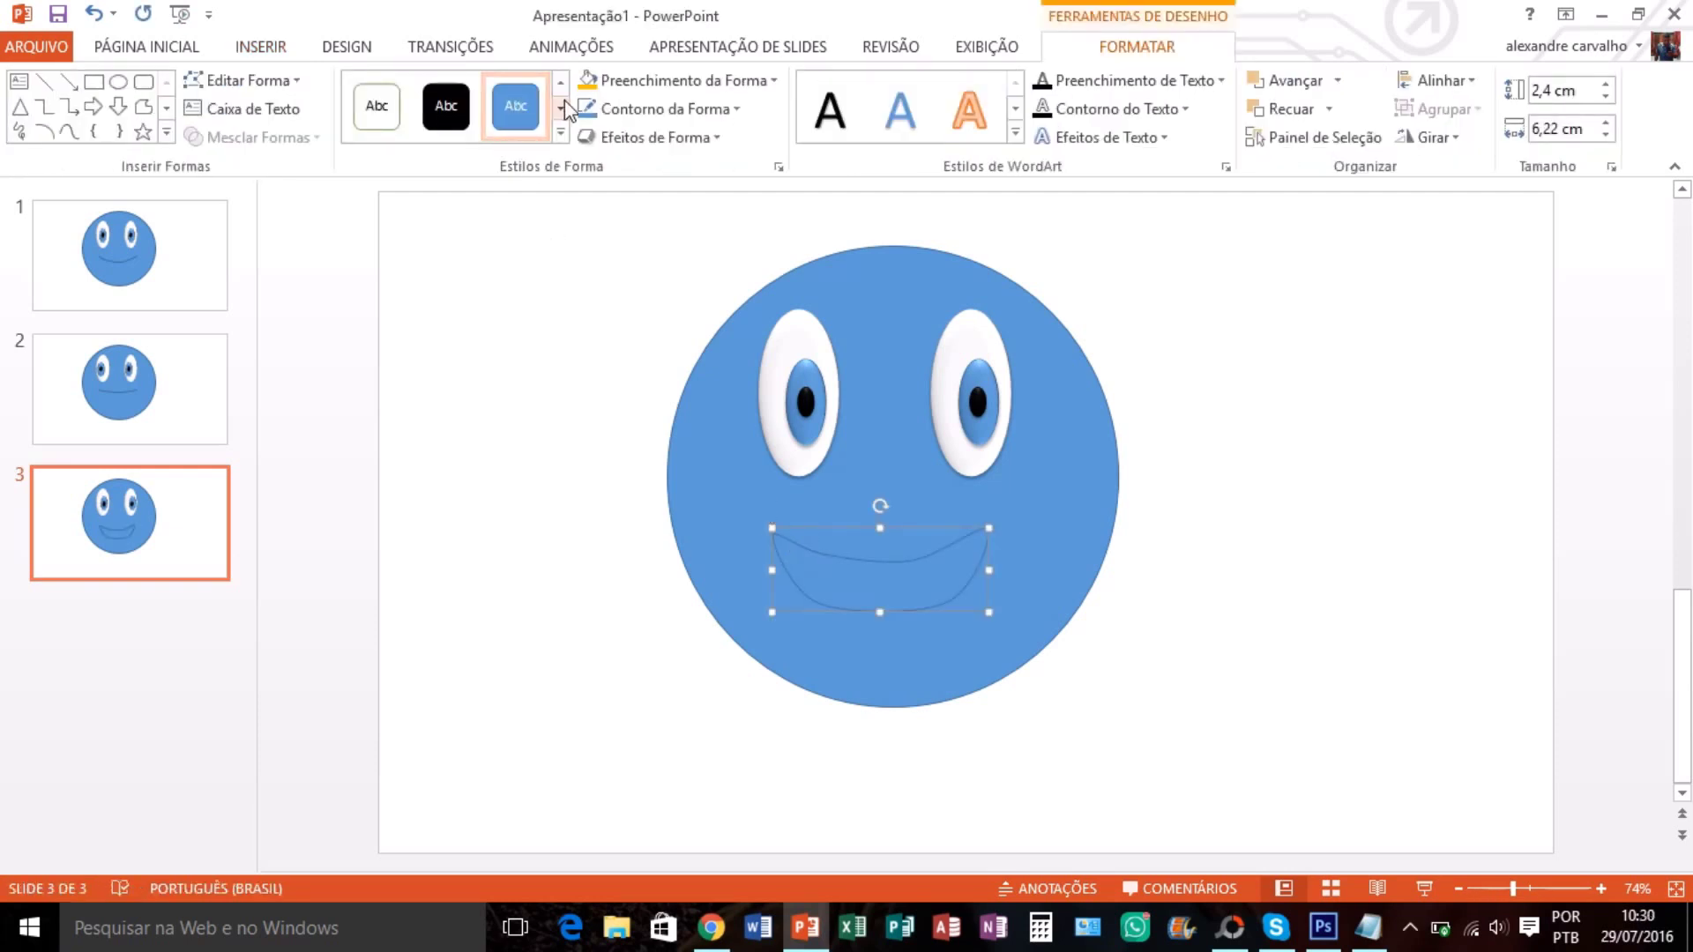
# Style the mouth with the orange shape style and a brown fill
pyautogui.click(379, 111)
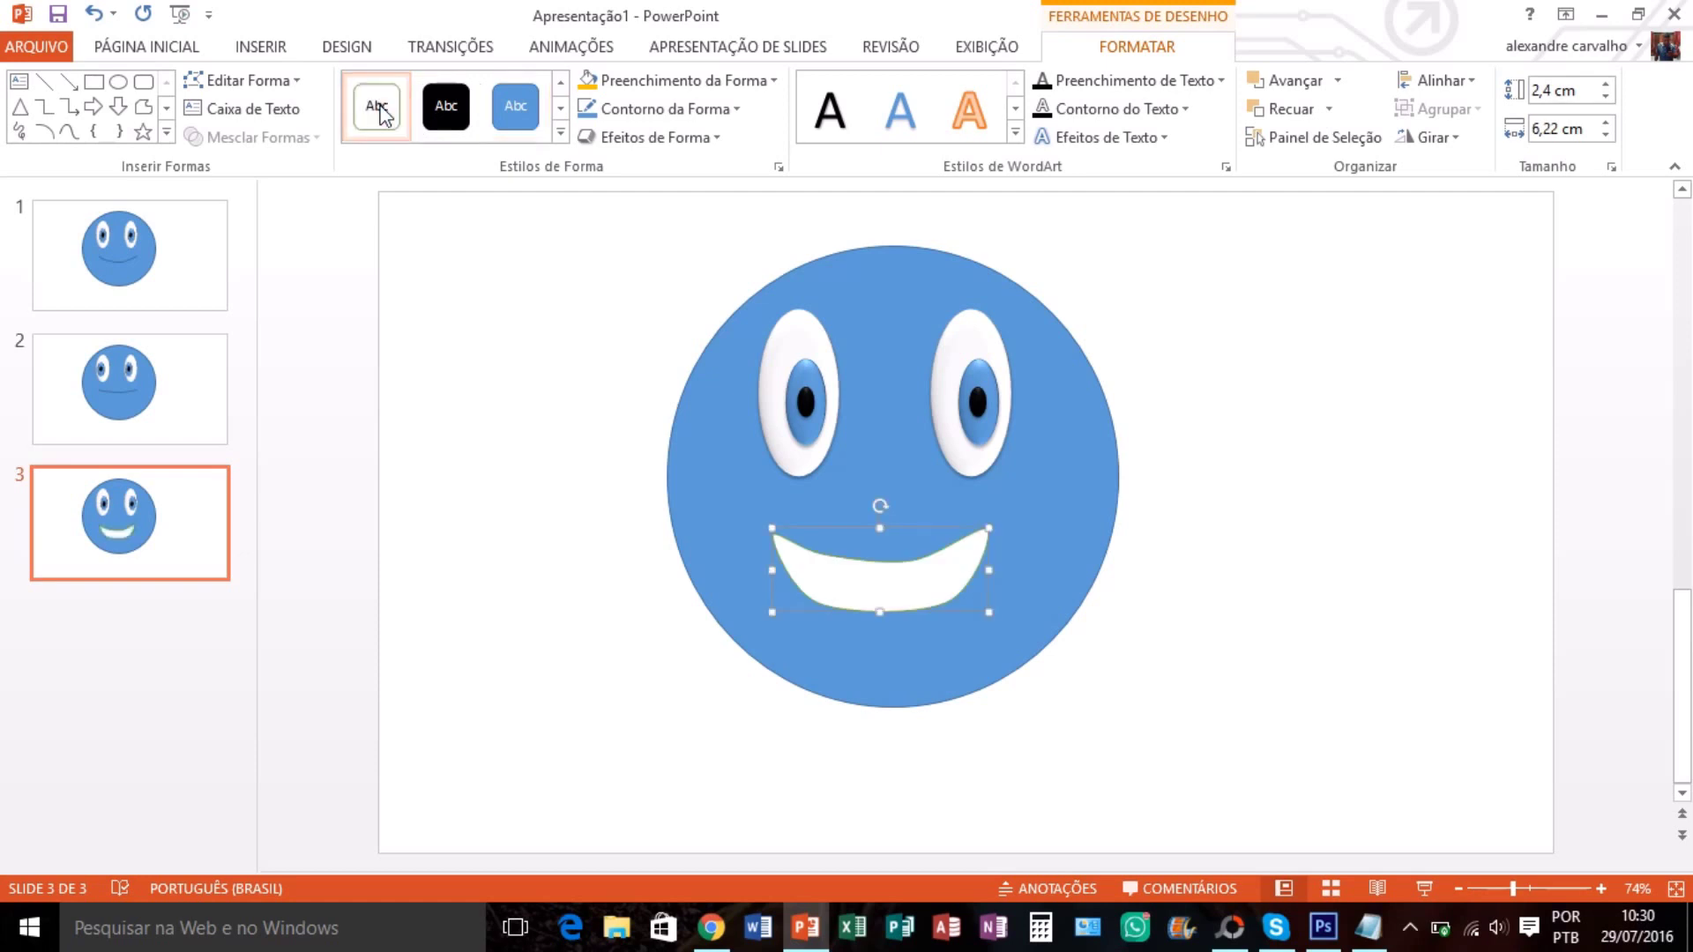
pyautogui.click(560, 107)
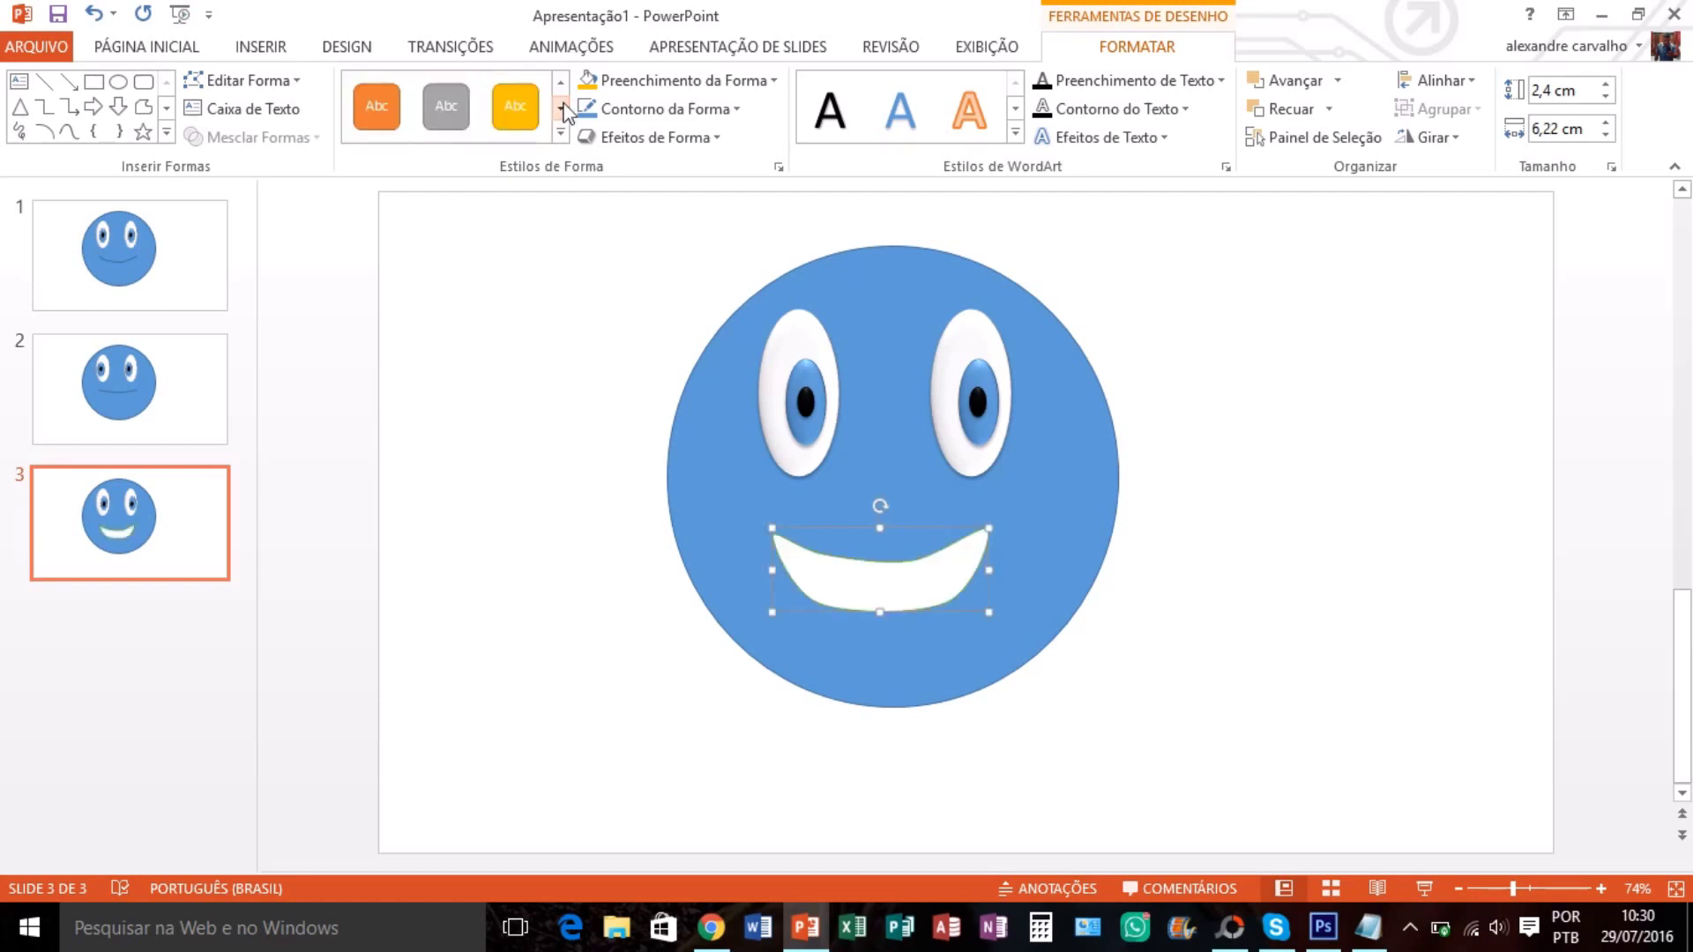
pyautogui.click(382, 104)
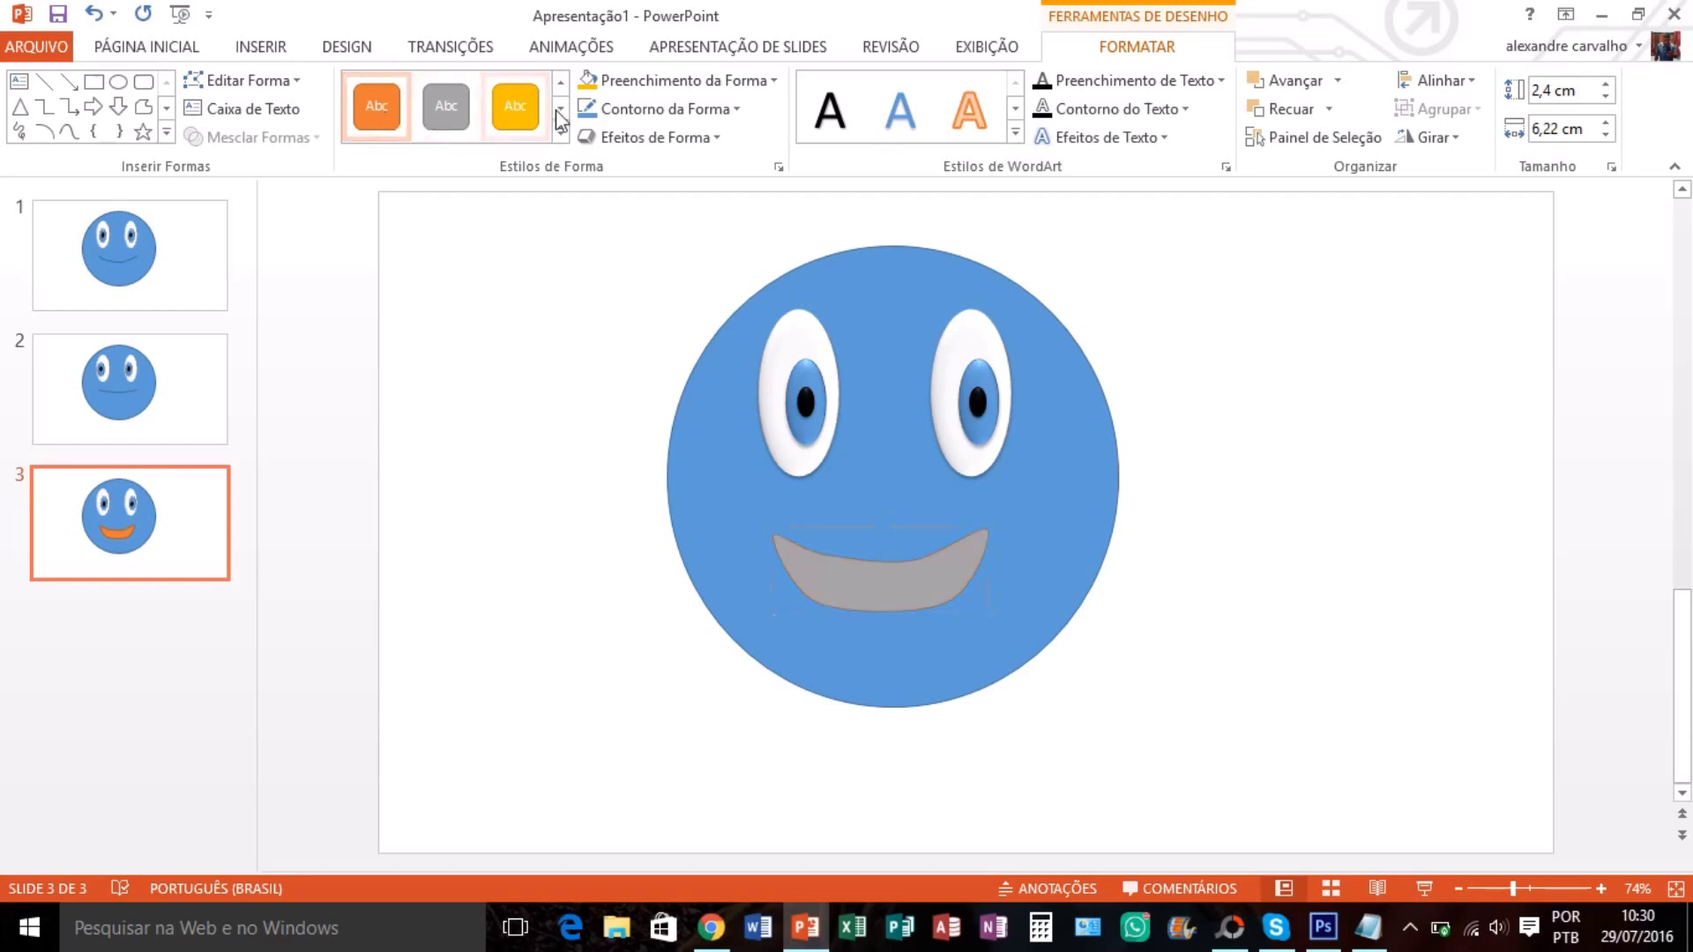
pyautogui.click(773, 82)
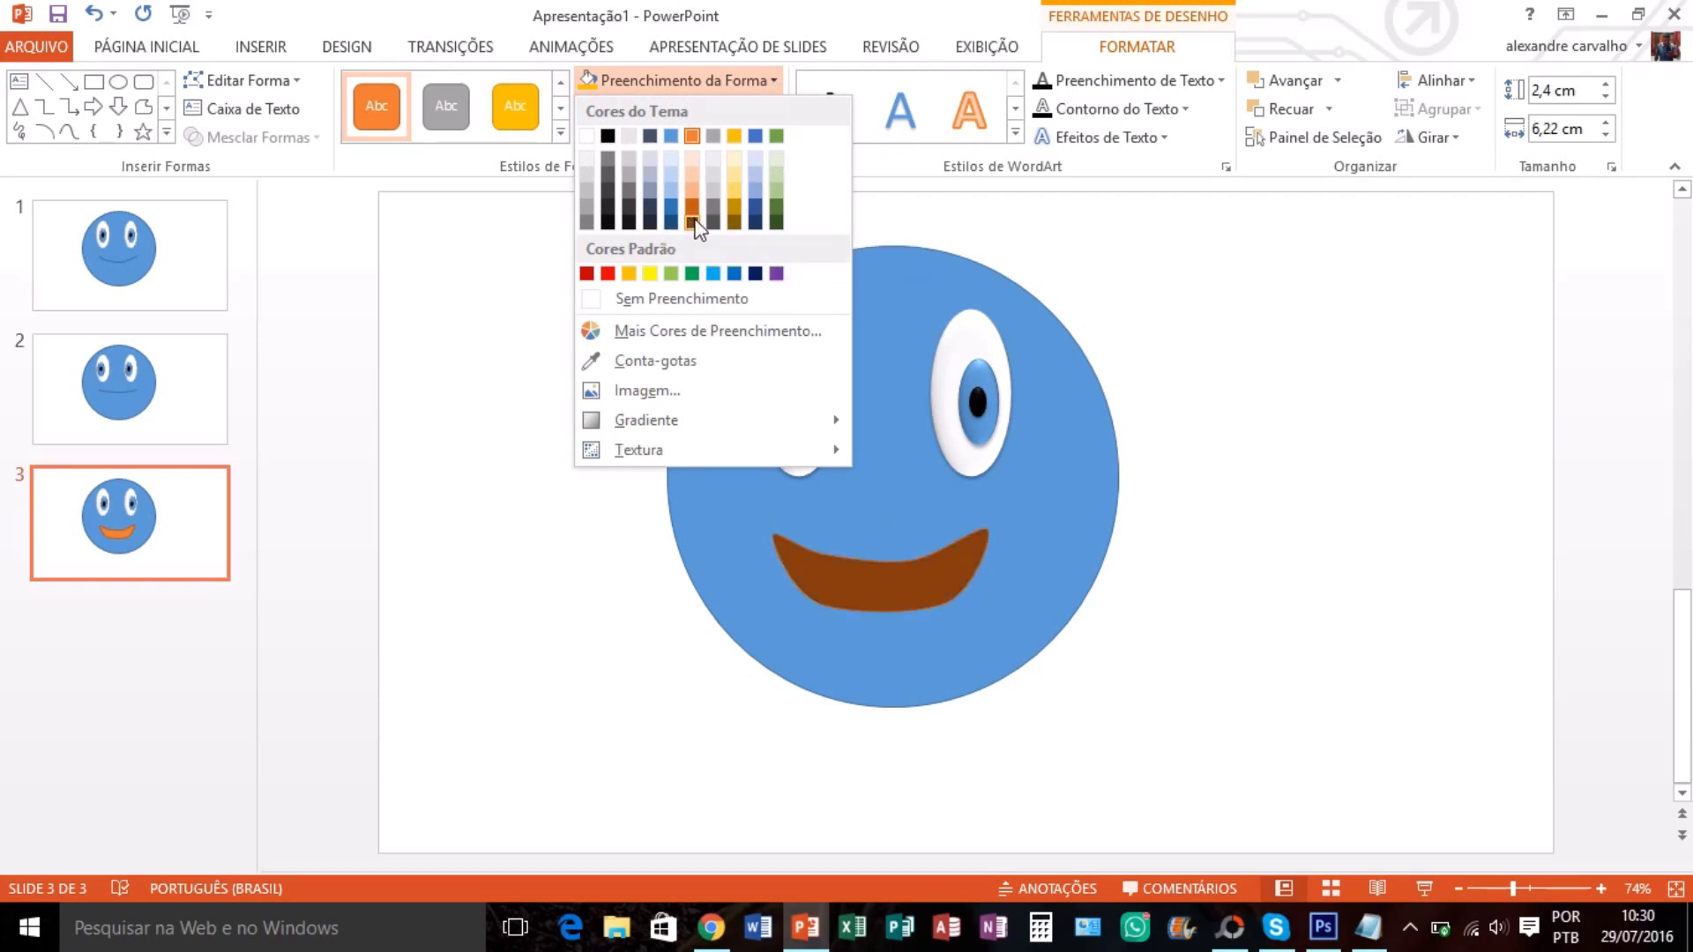
pyautogui.click(693, 221)
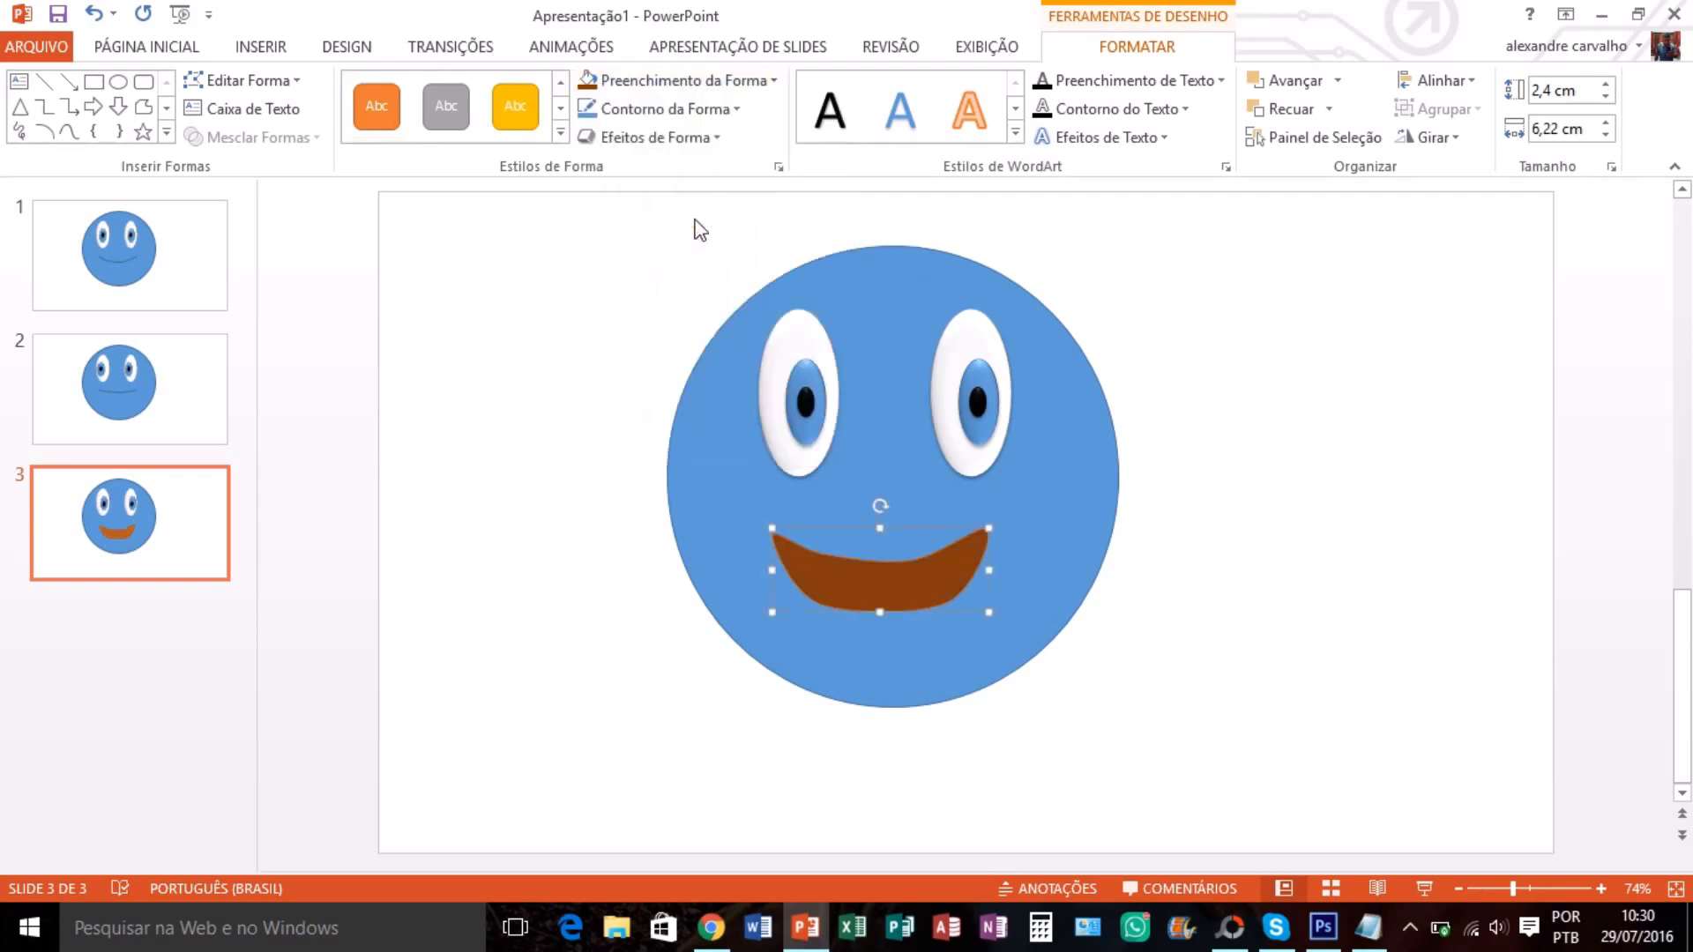
# Draw a closed freeform tongue outline beside the face
pyautogui.click(67, 133)
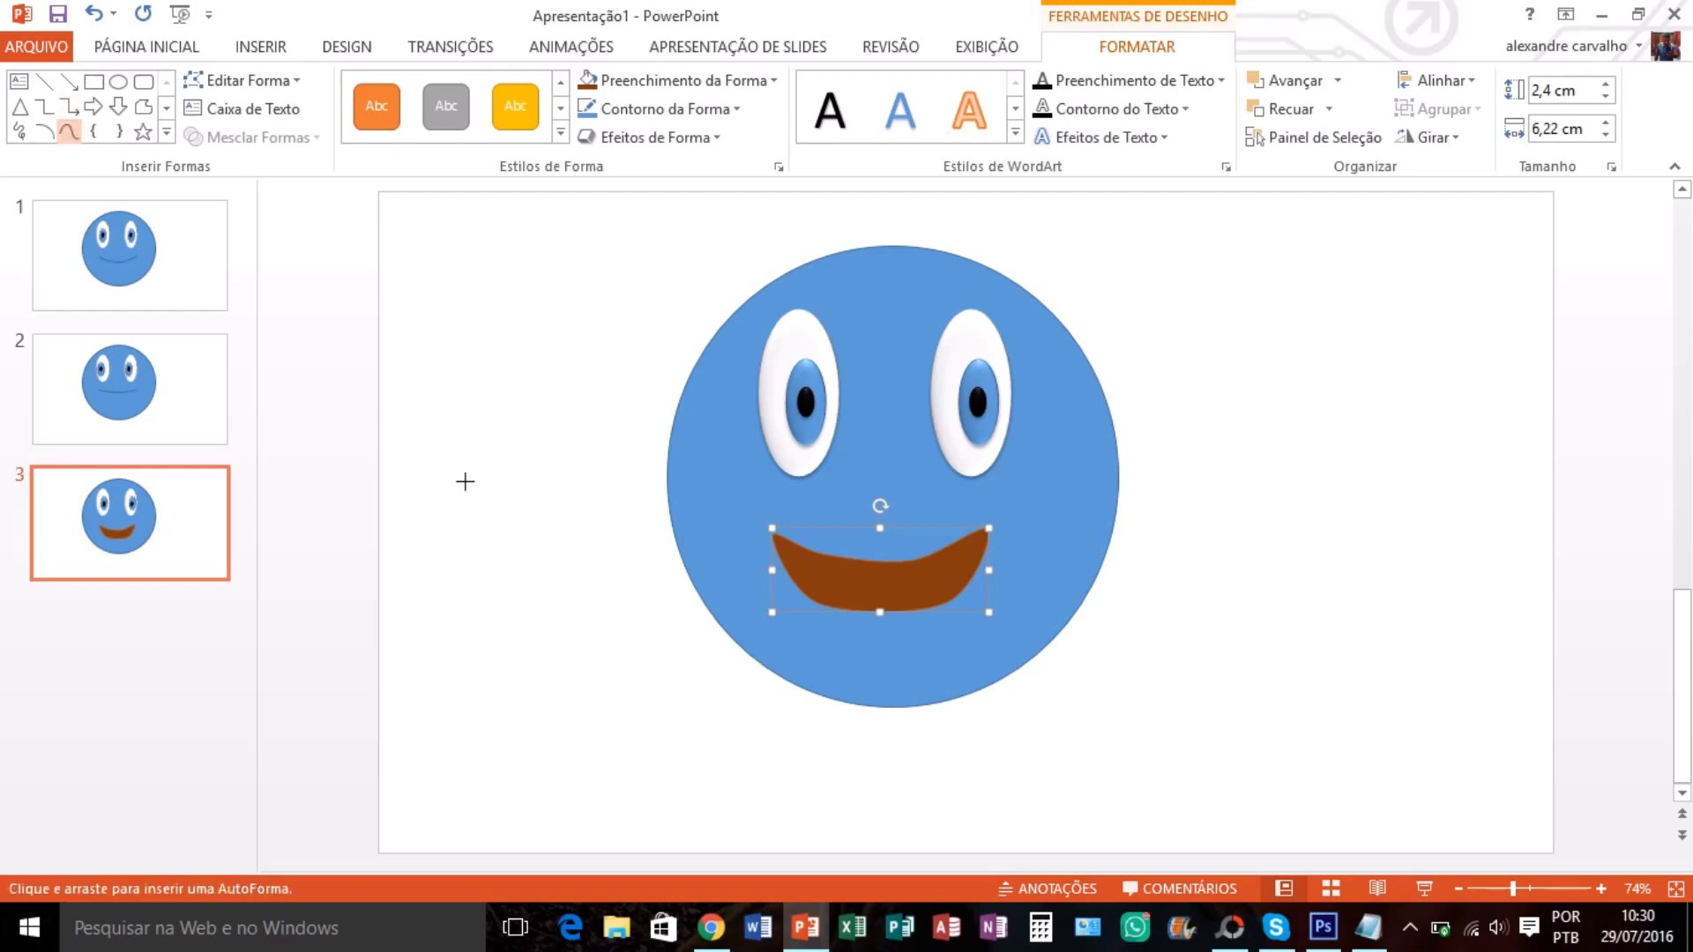
pyautogui.click(524, 571)
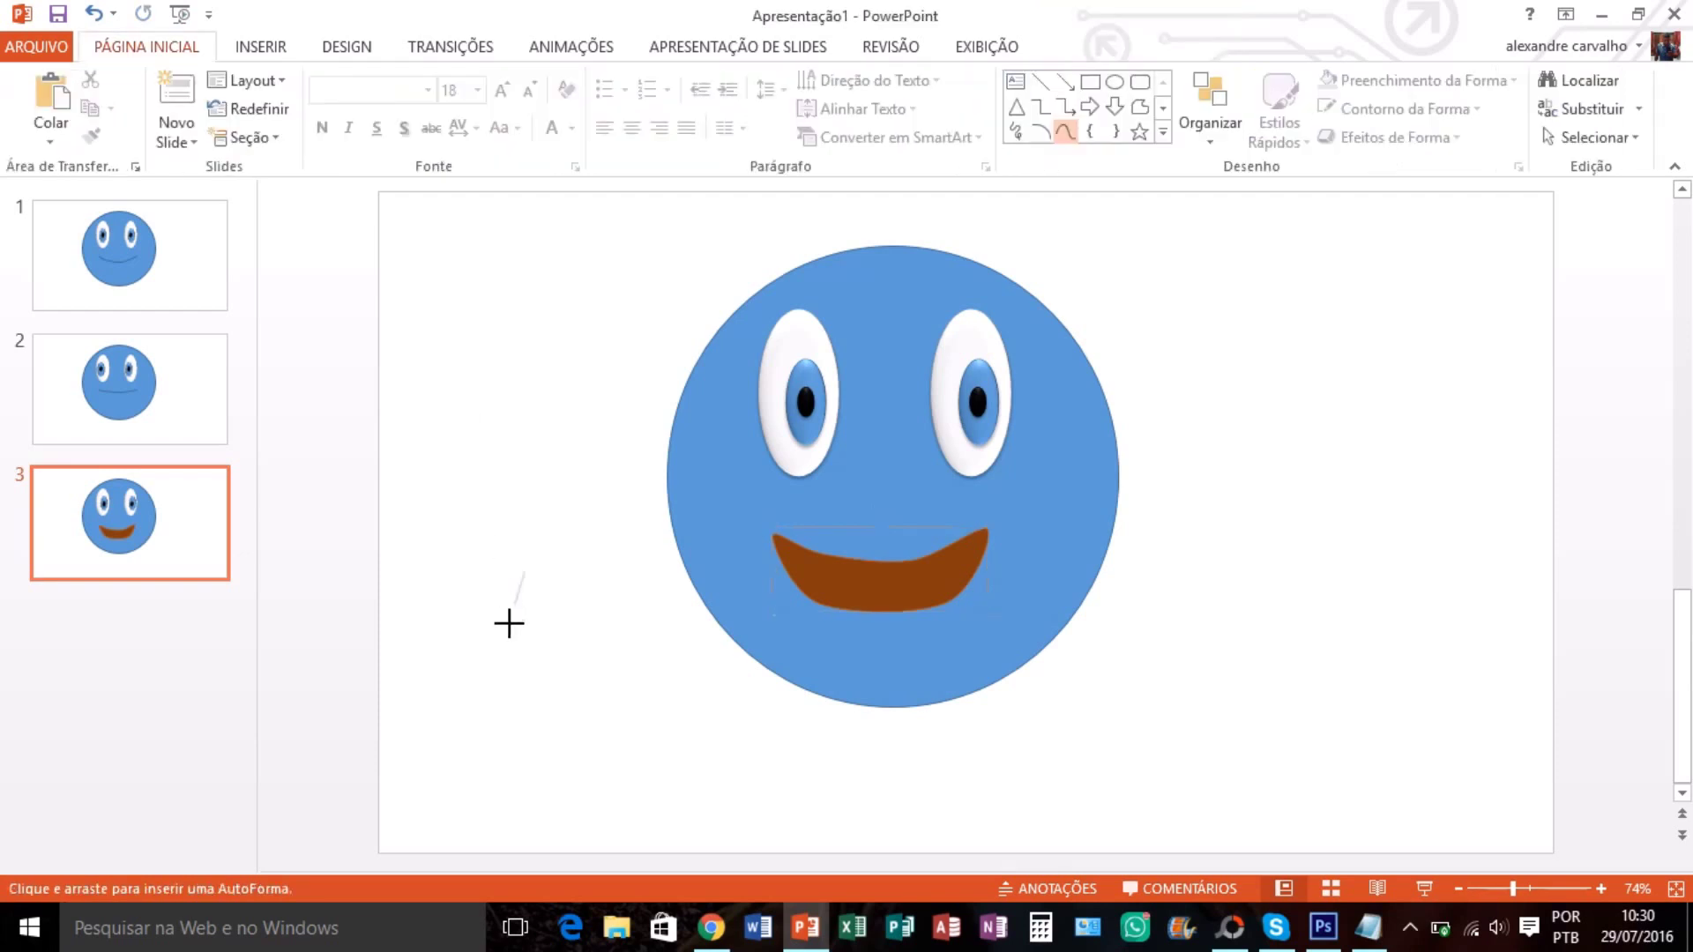
pyautogui.click(509, 633)
pyautogui.click(583, 706)
pyautogui.click(602, 572)
pyautogui.doubleClick(525, 598)
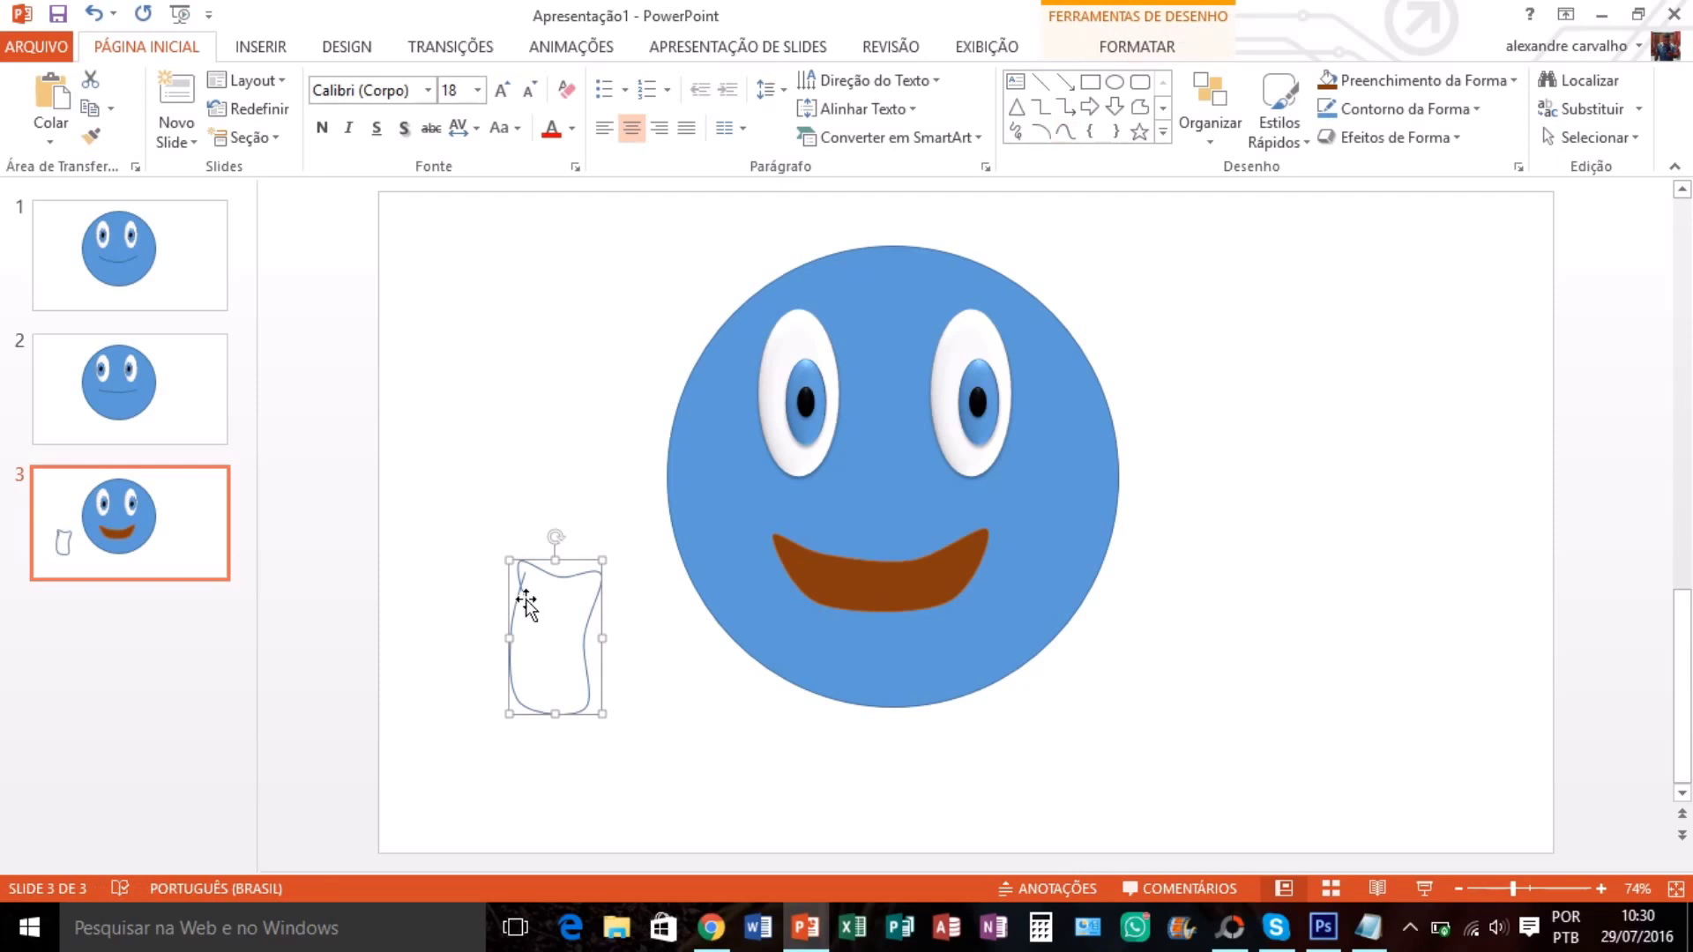
# Fill the tongue red and move it under the brown mouth
pyautogui.click(1117, 50)
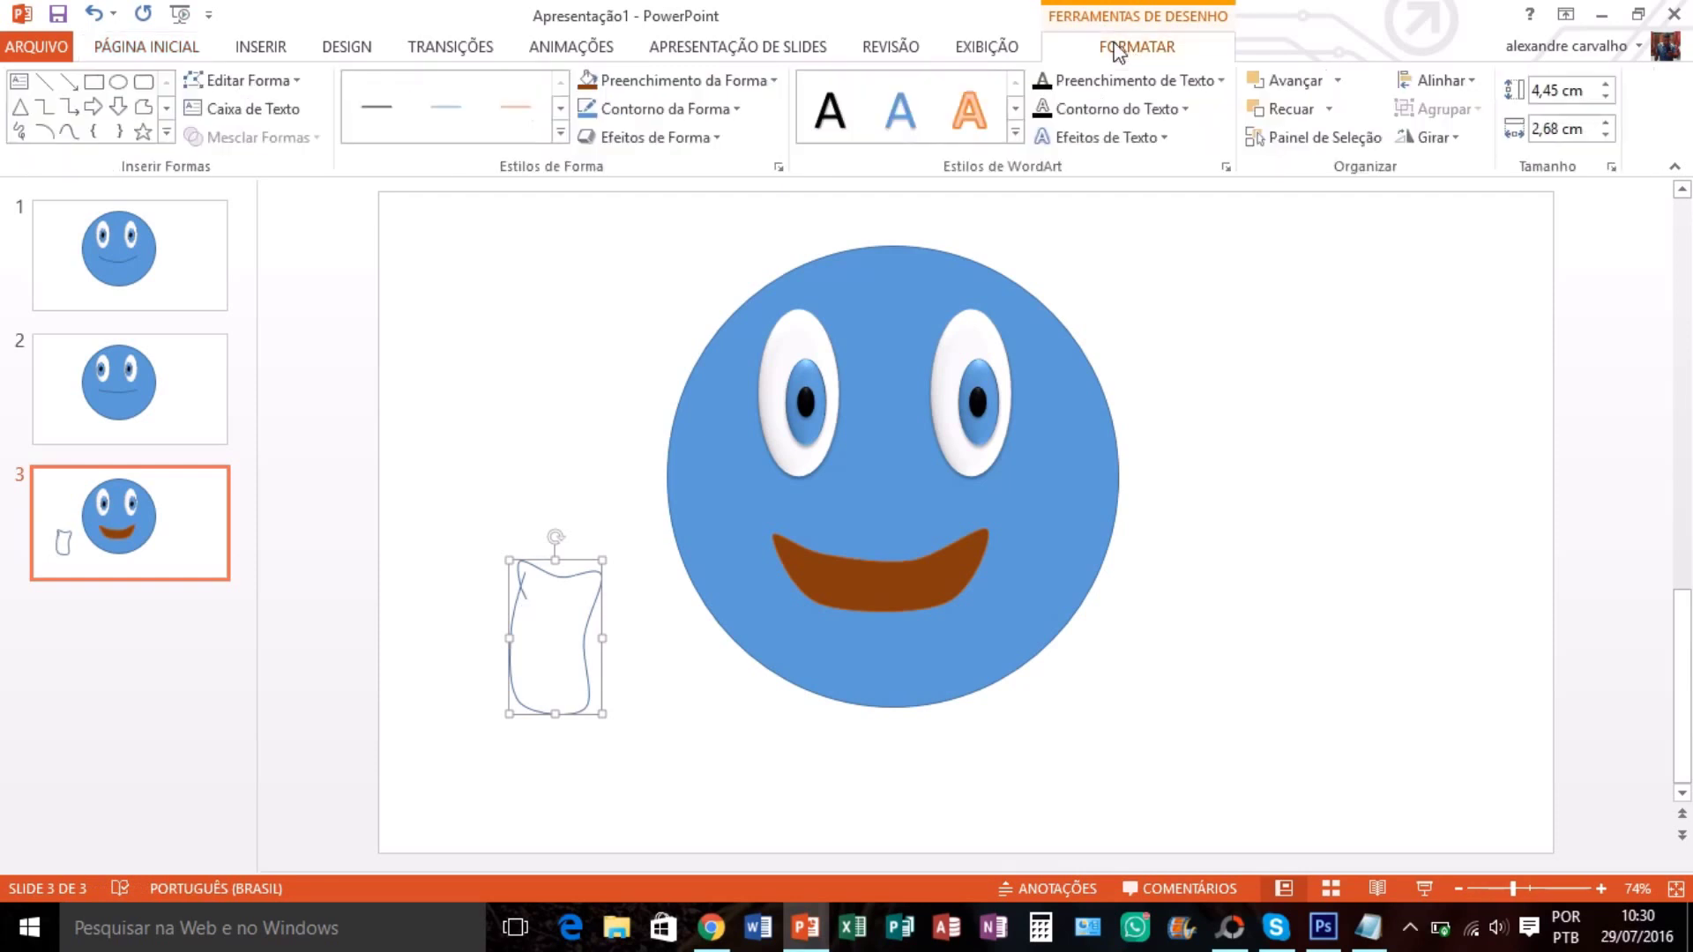
pyautogui.click(776, 80)
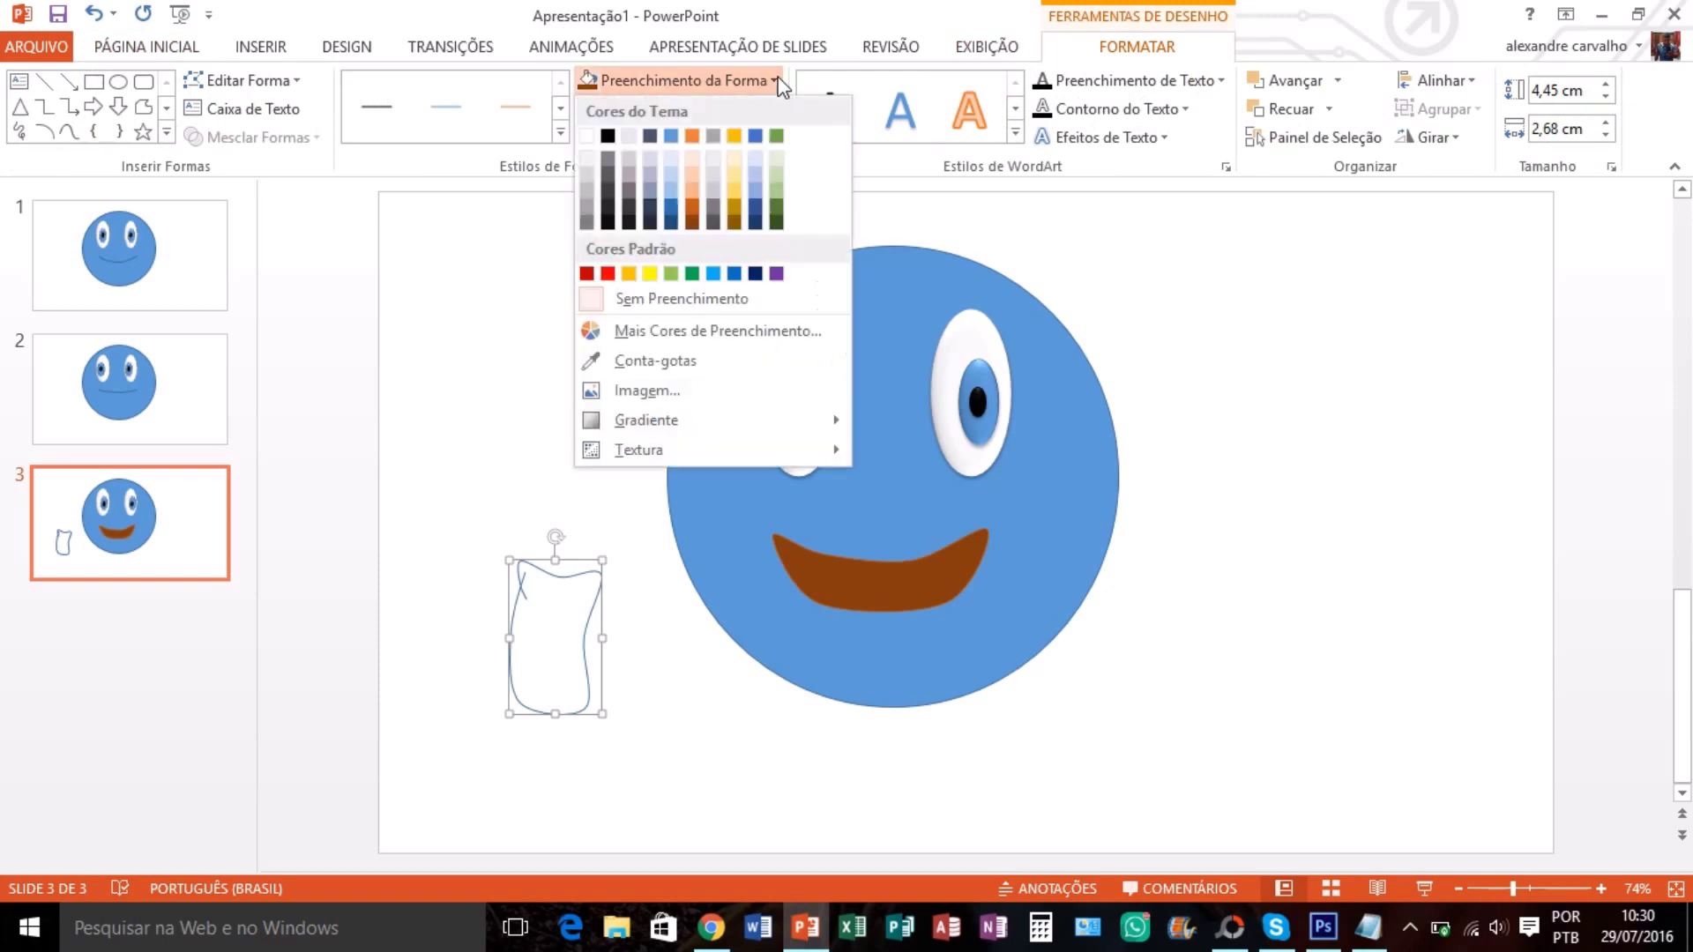
pyautogui.click(607, 274)
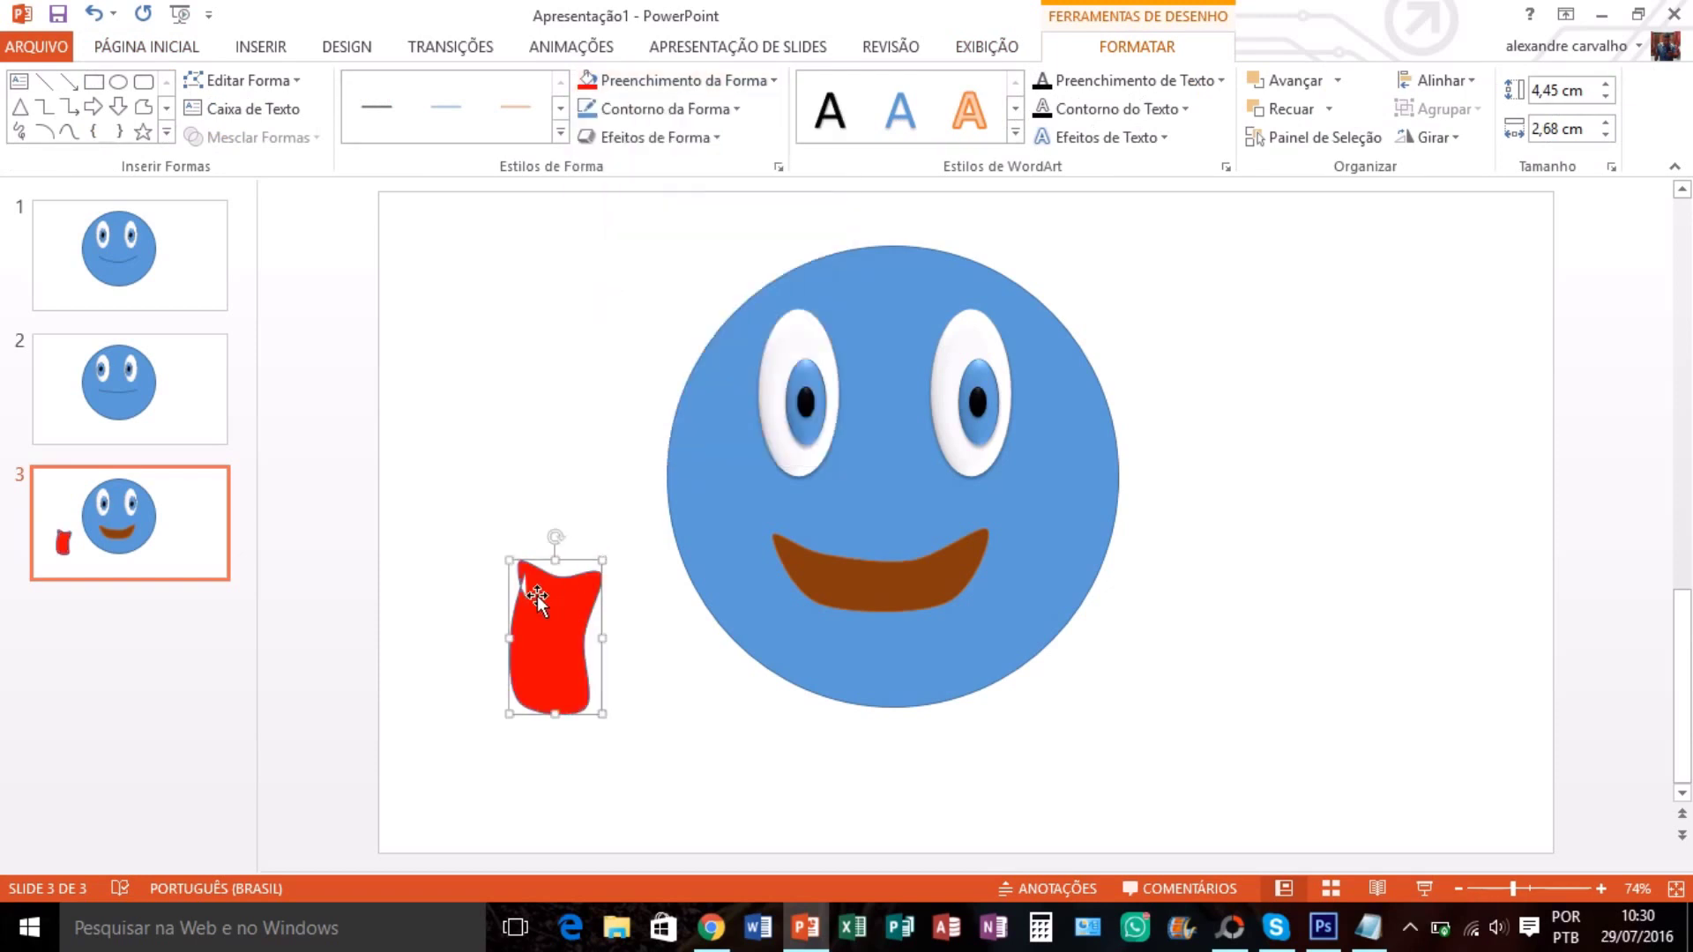
pyautogui.moveTo(541, 604); pyautogui.dragTo(892, 628)
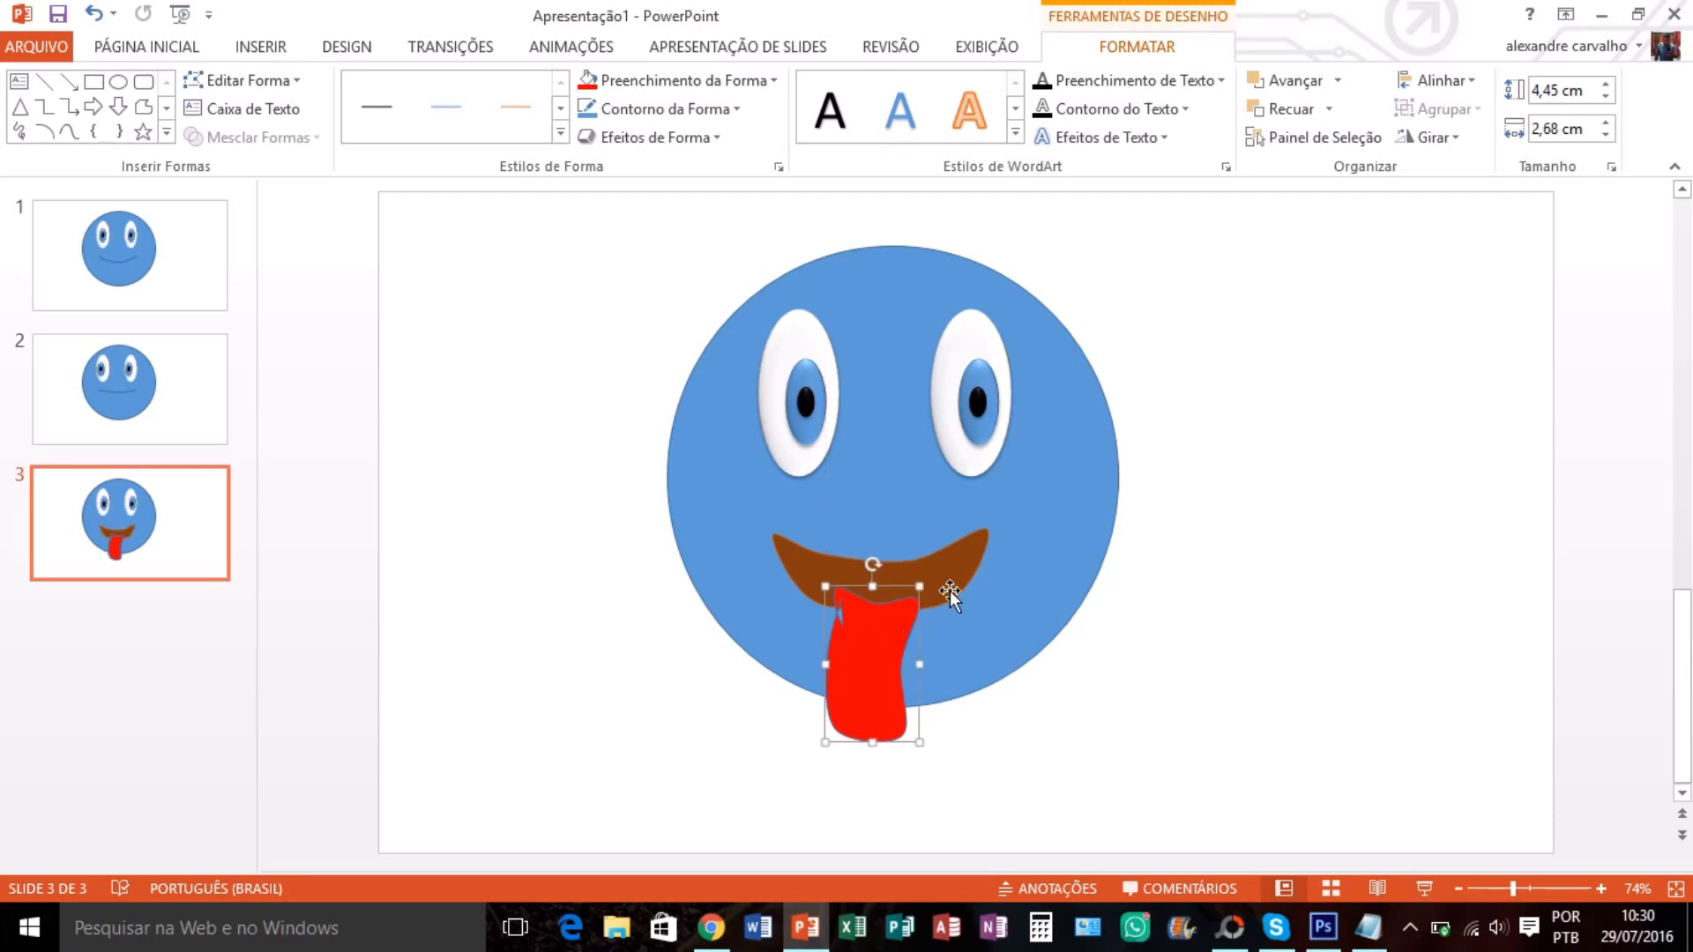
# Refine the tongue's outline with Edit Points
pyautogui.click(991, 591)
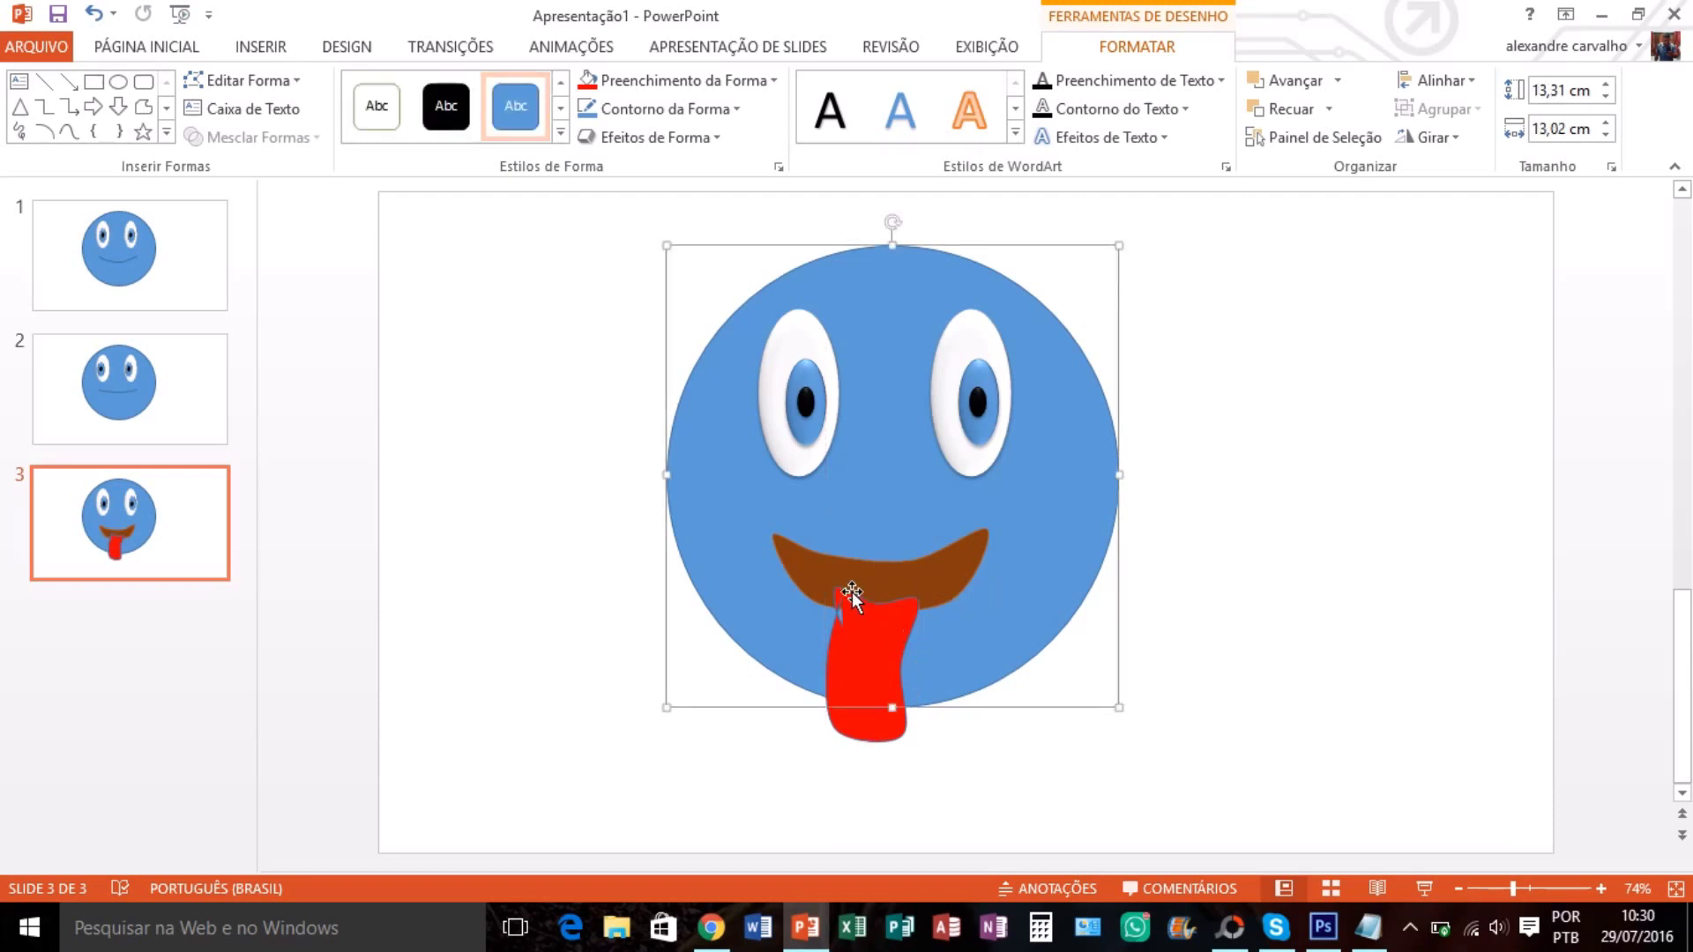
pyautogui.click(857, 628)
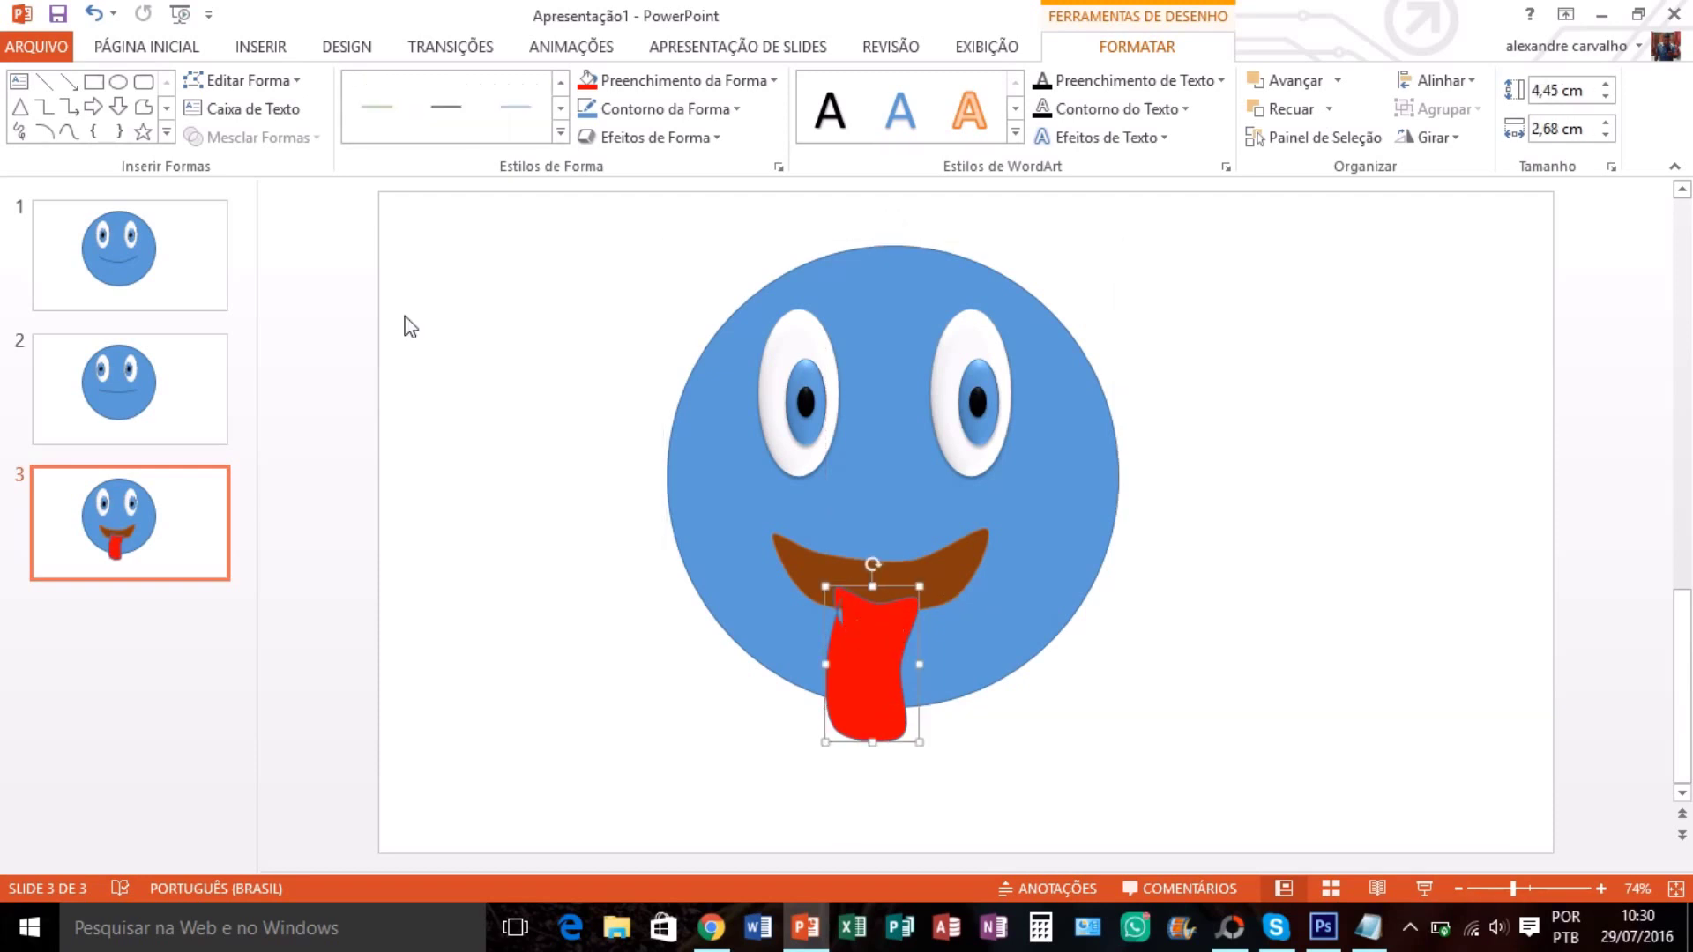
pyautogui.click(226, 84)
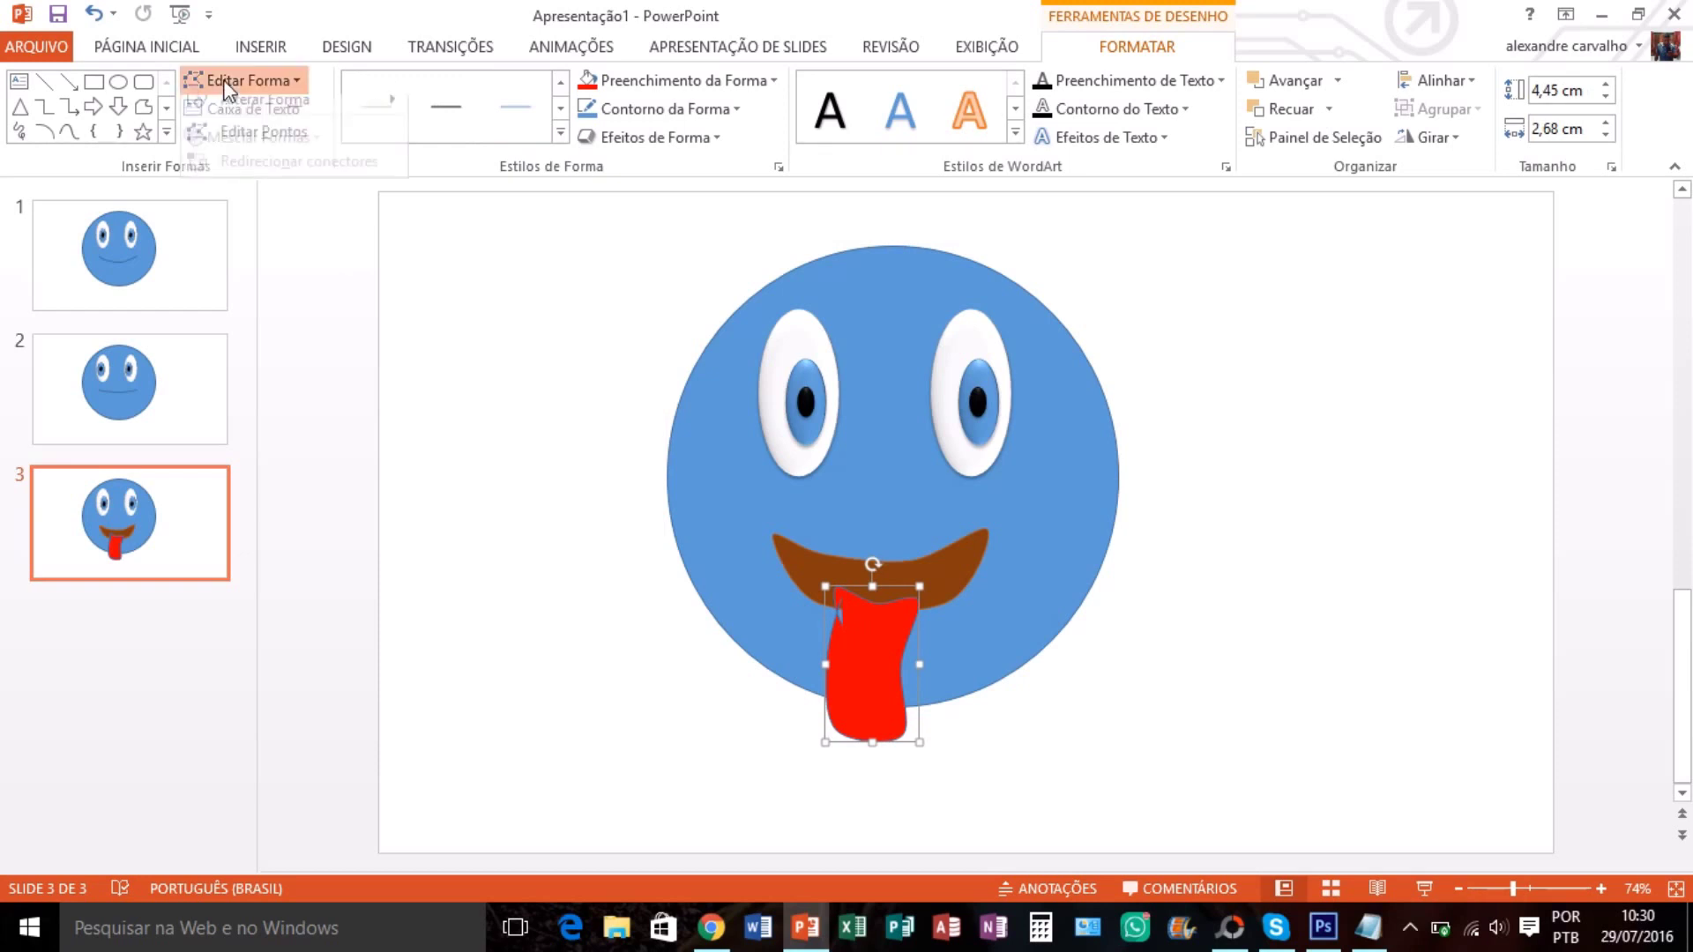
pyautogui.click(247, 144)
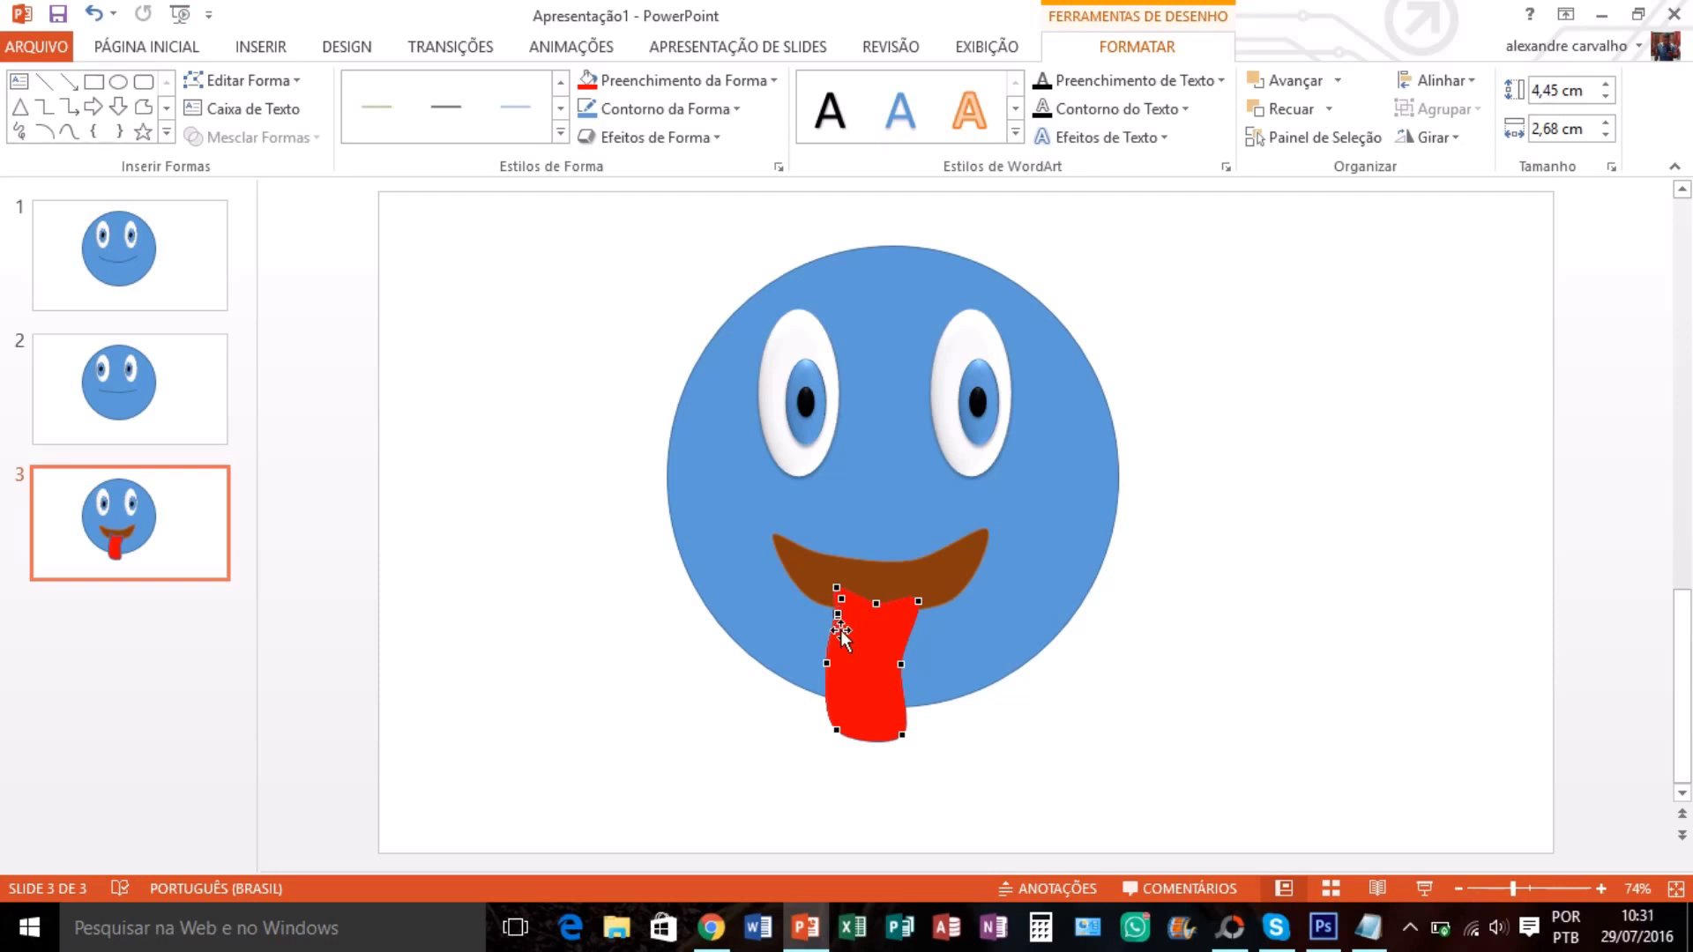
pyautogui.click(760, 613)
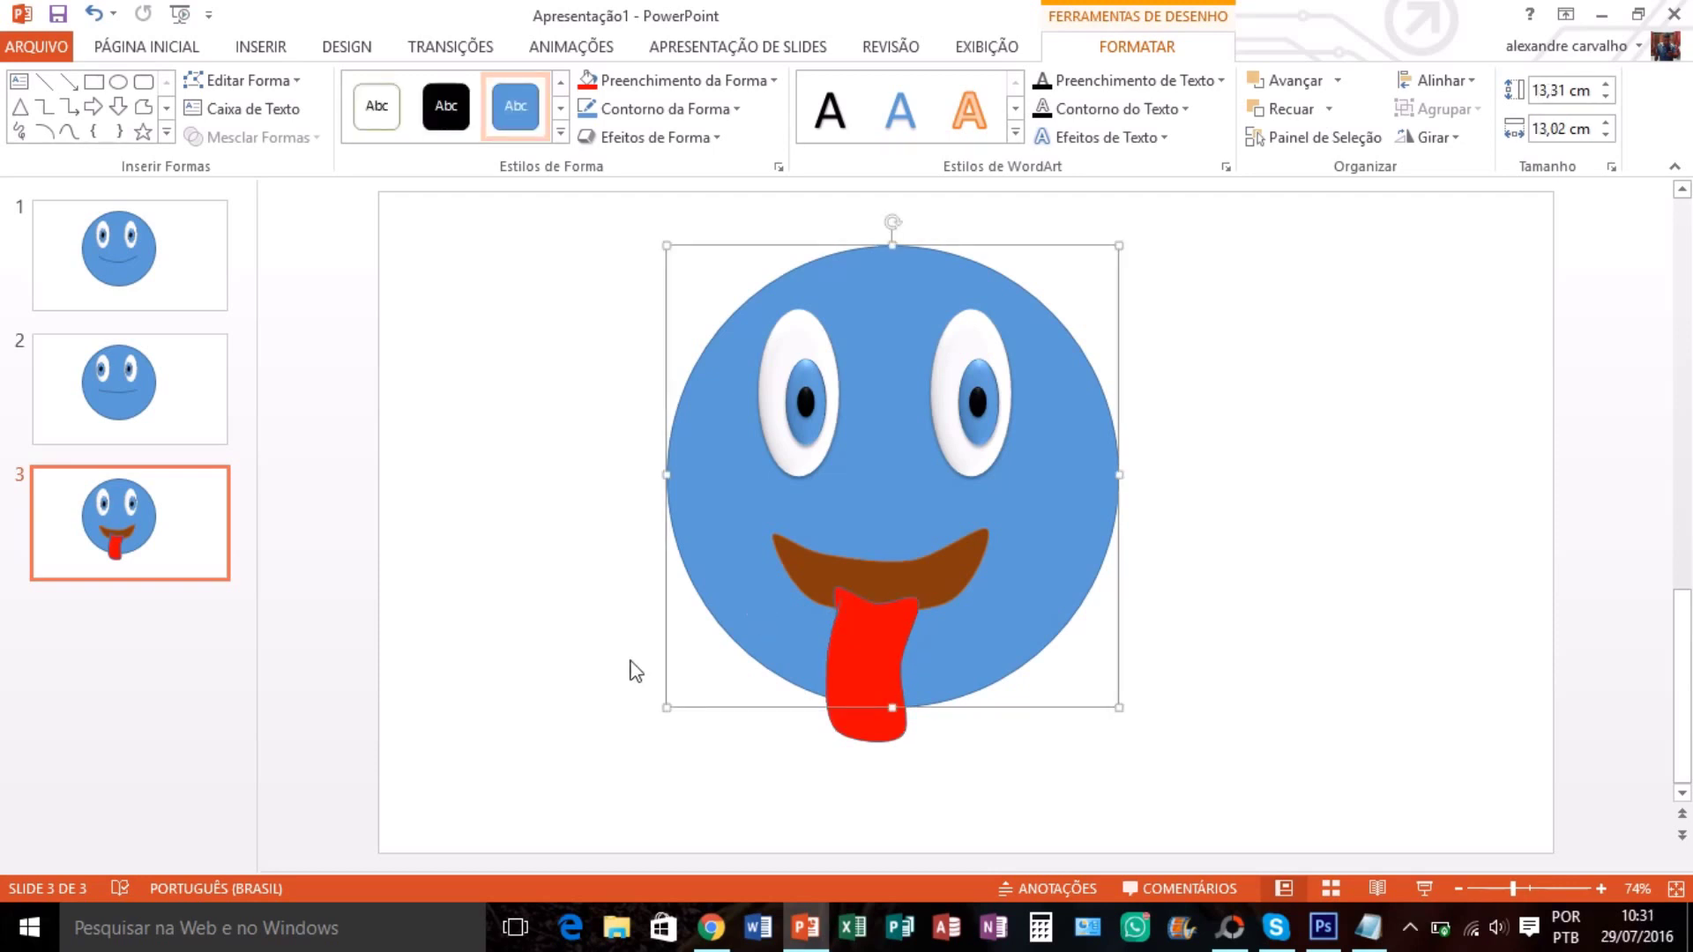
pyautogui.click(128, 382)
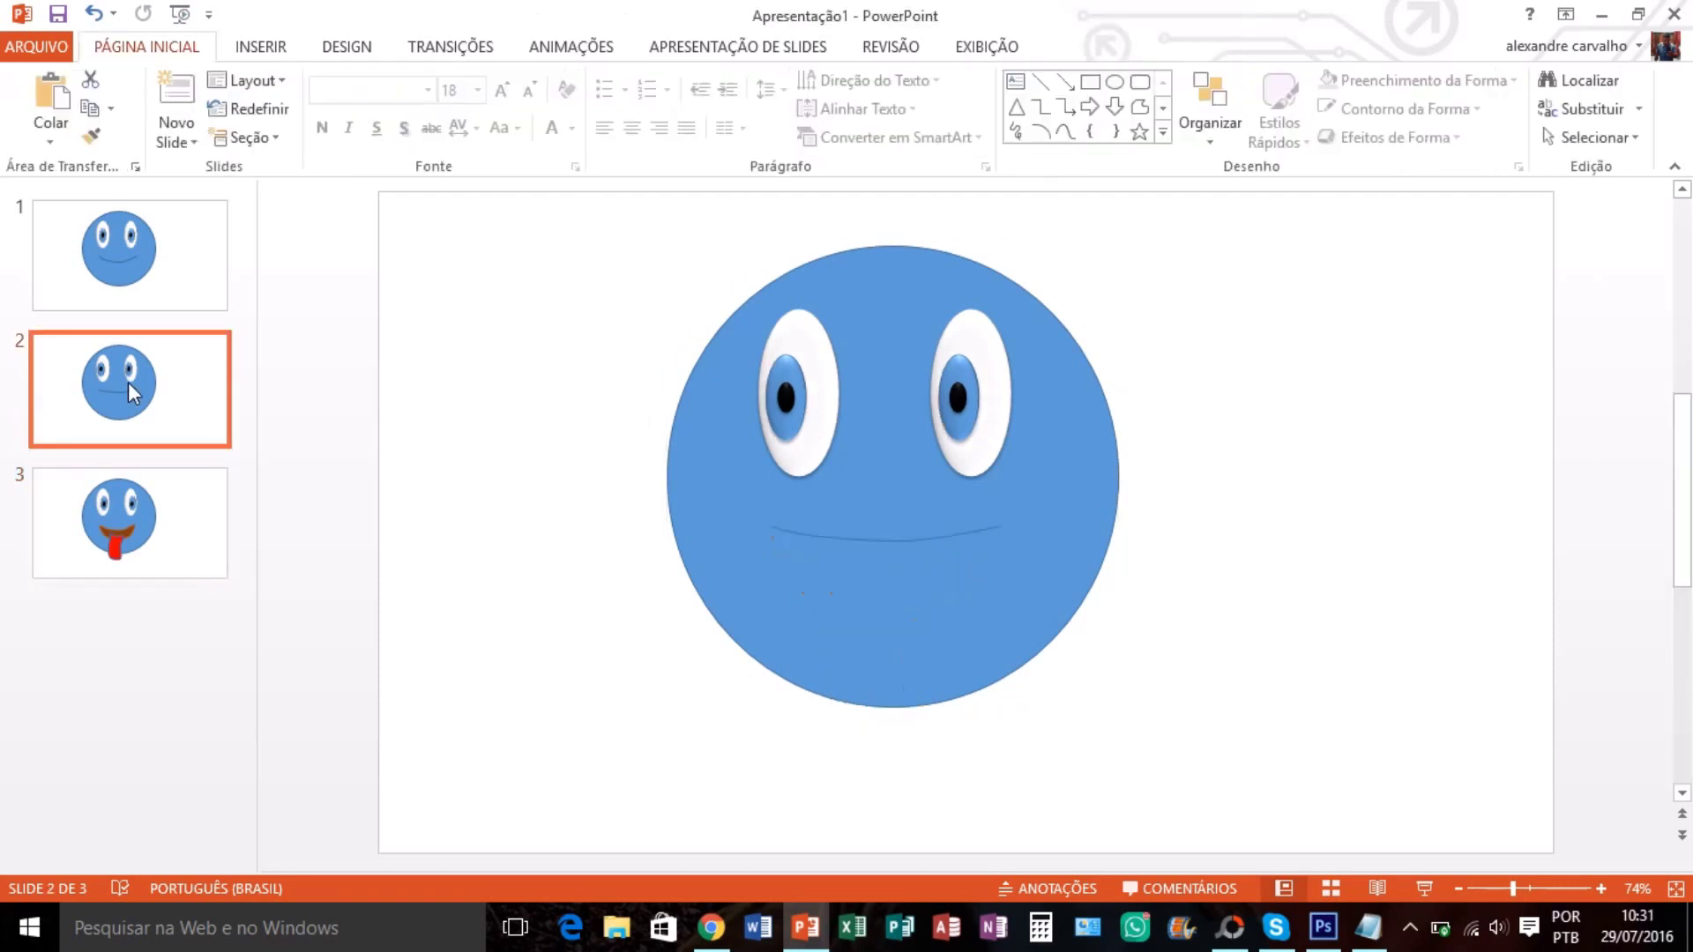
pyautogui.click(141, 494)
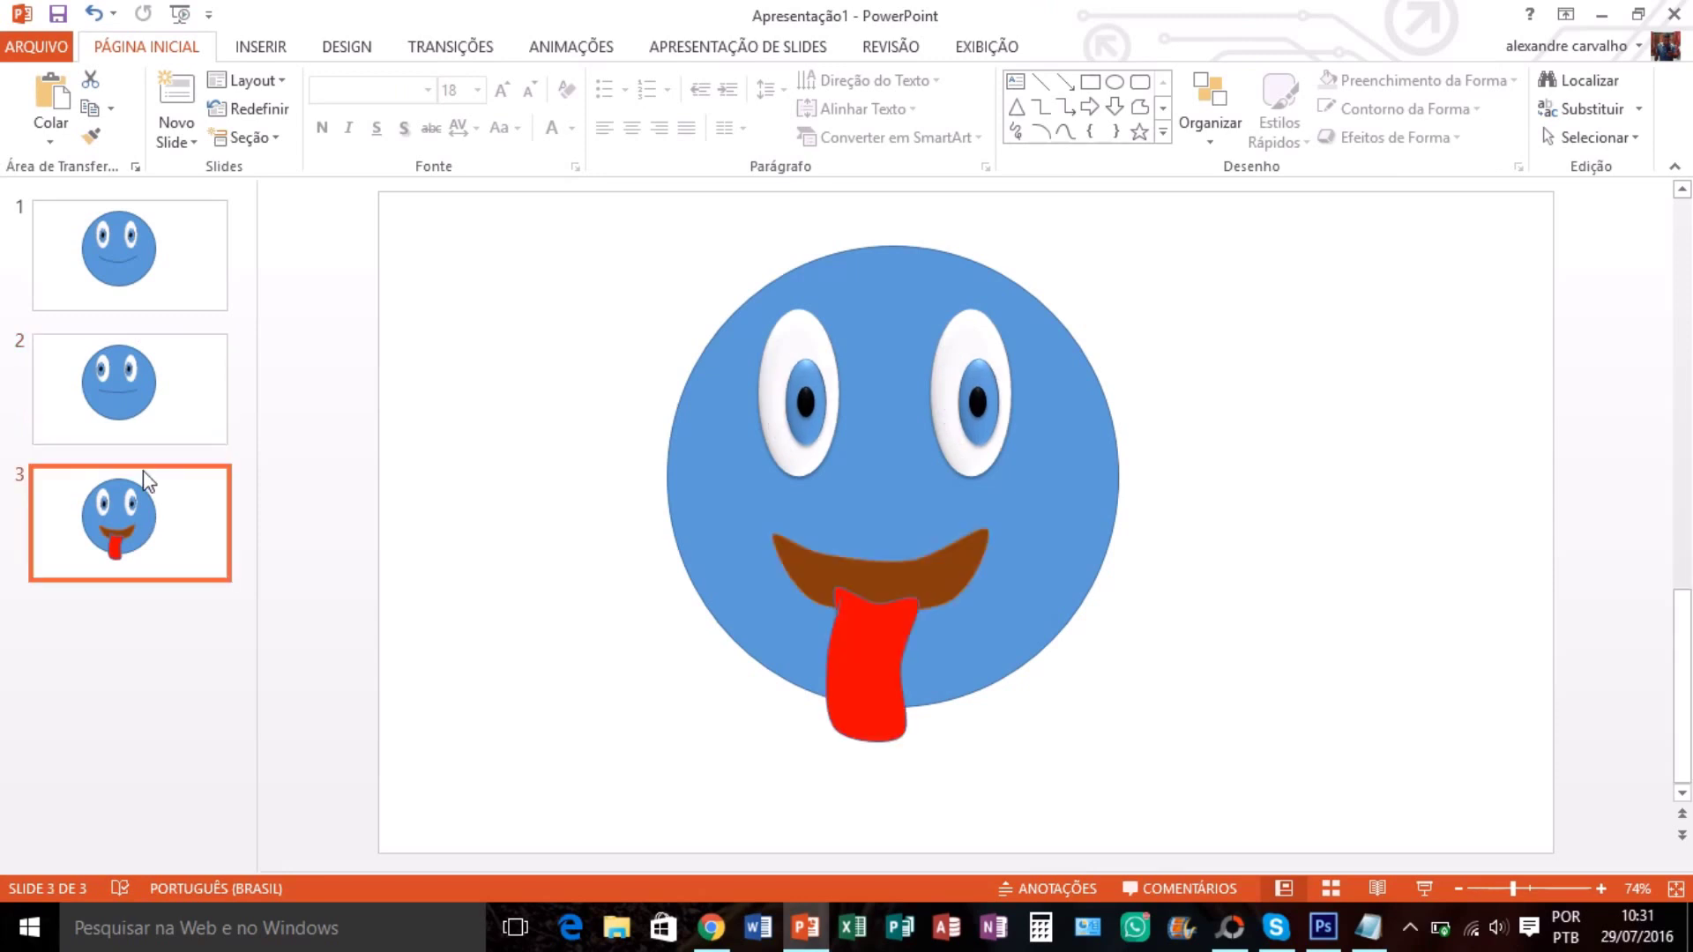
pyautogui.click(148, 421)
pyautogui.click(144, 279)
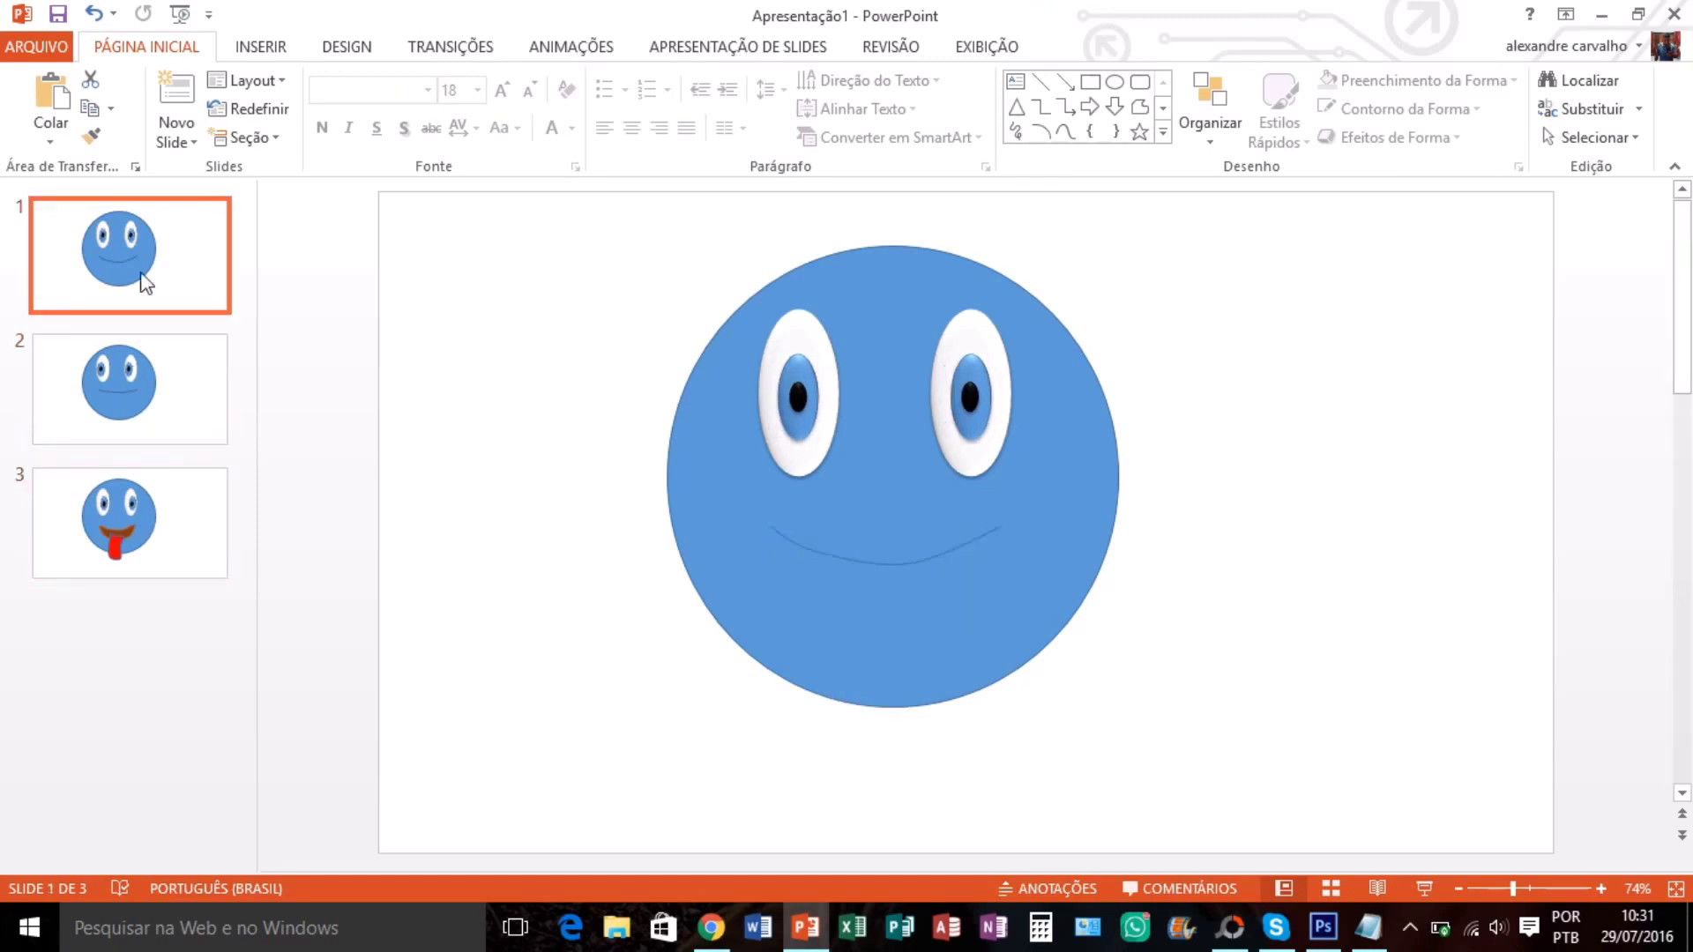
pyautogui.click(124, 390)
pyautogui.click(131, 477)
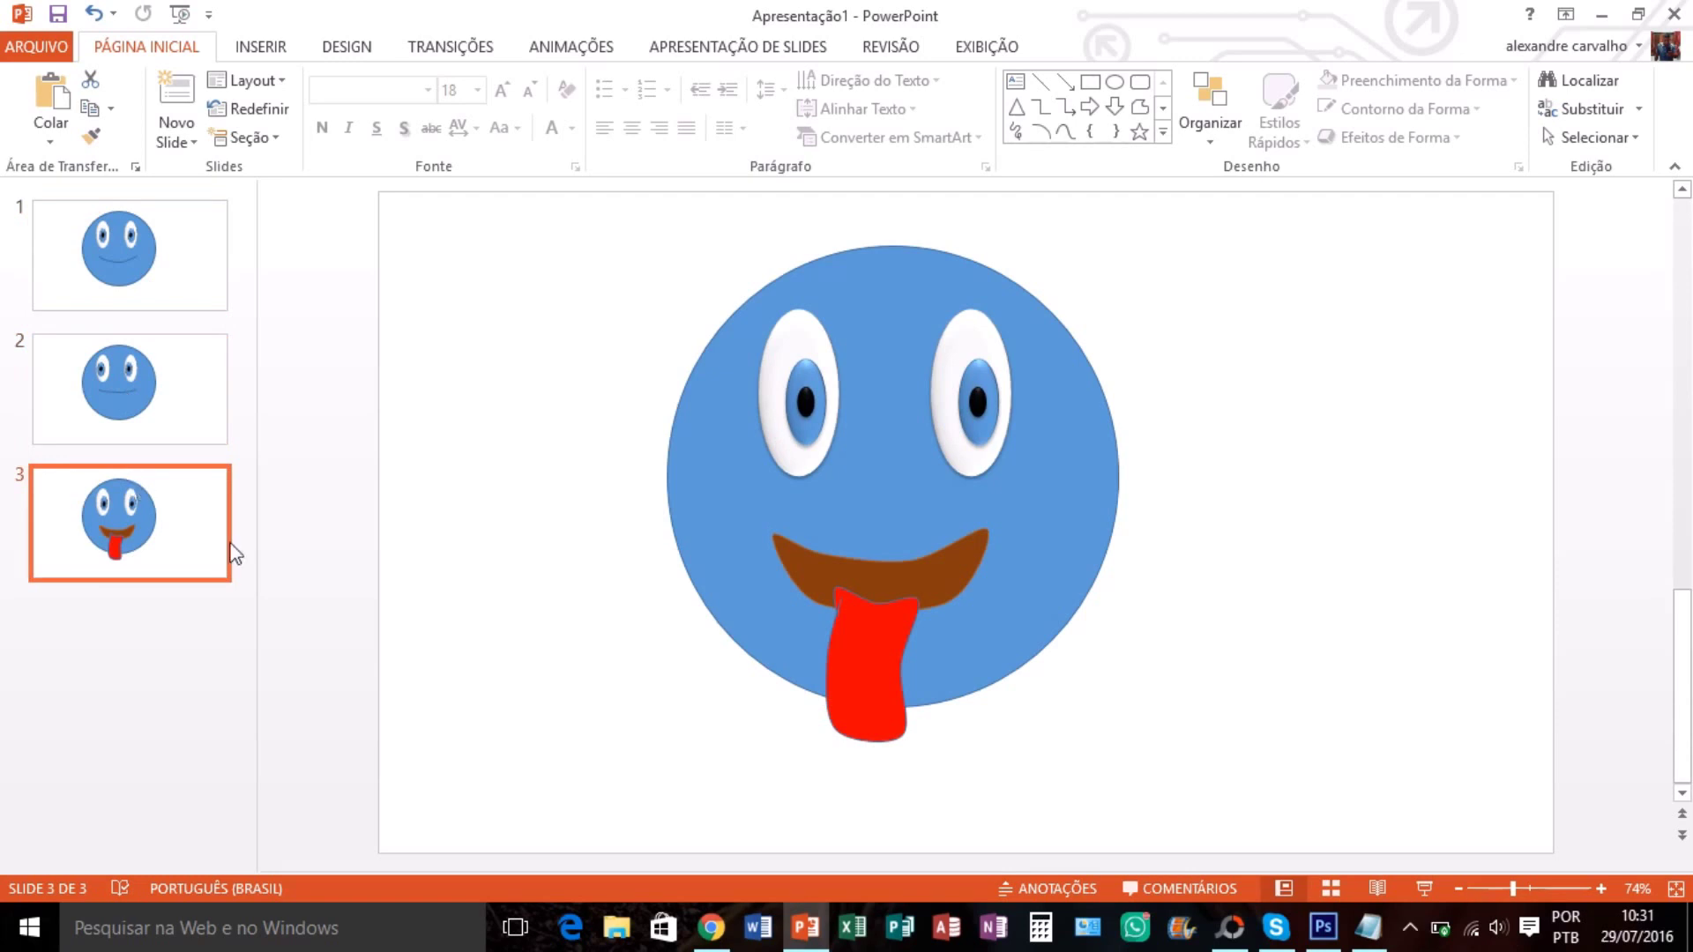
# Type the note: emoticons can be made in varied colours and sizes, ending 'Agora vamos anima-los'
pyautogui.click(1367, 927)
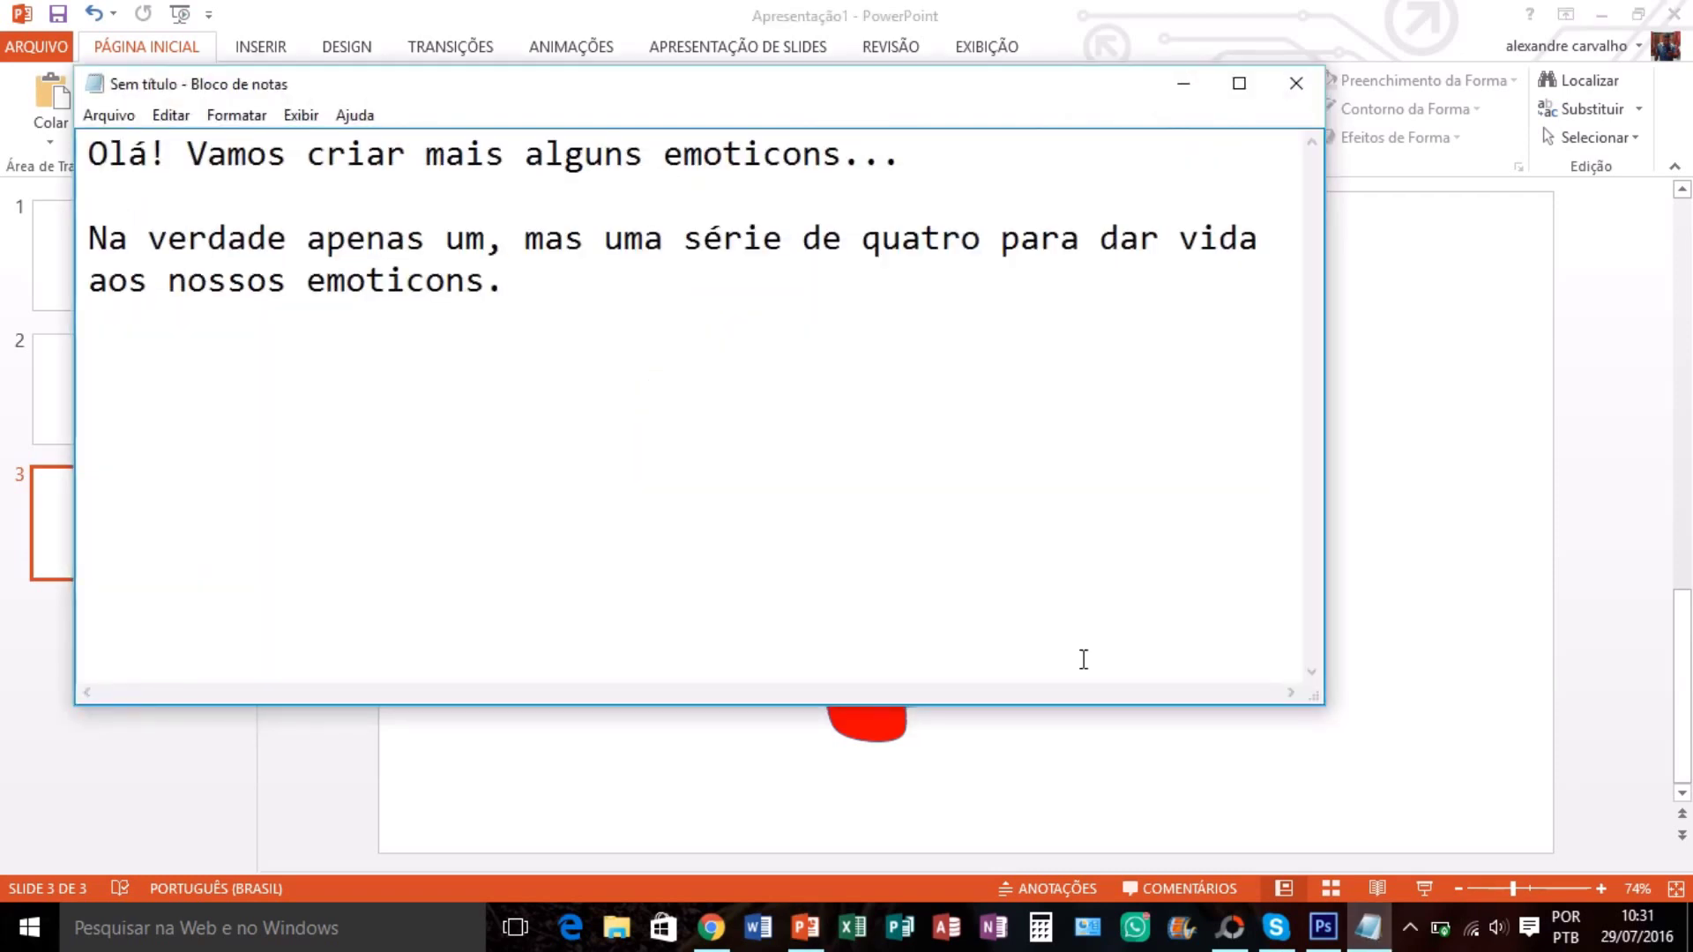
pyautogui.write('Est')
pyautogui.write('á cr')
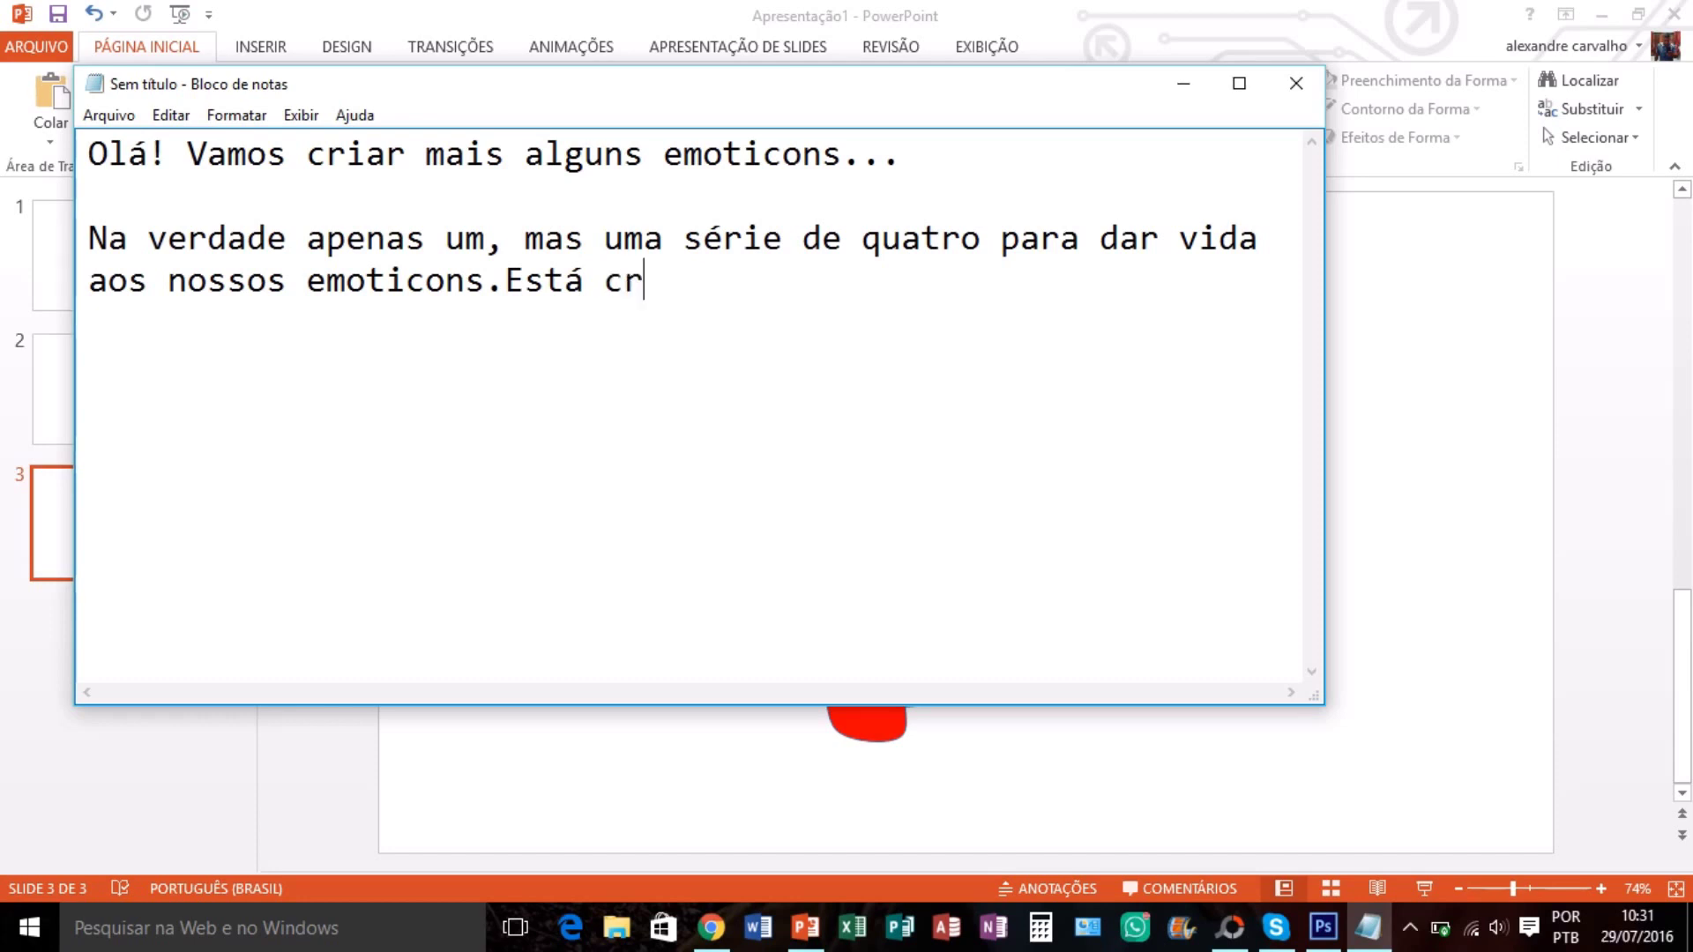
pyautogui.write('iado o ')
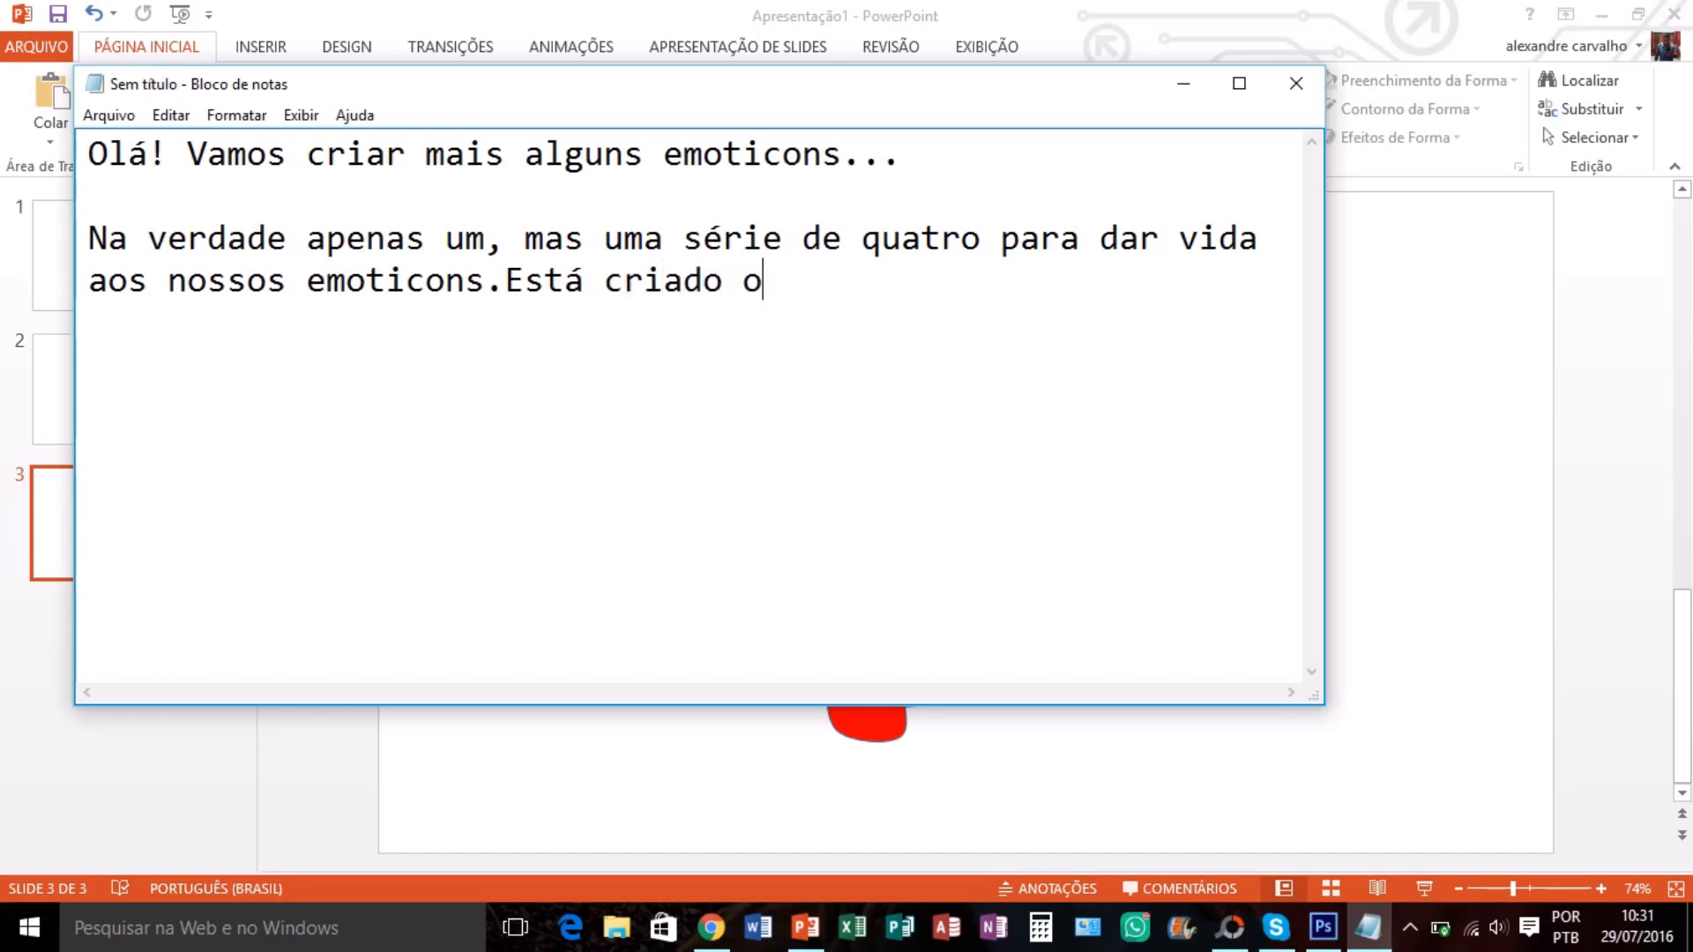
pyautogui.write('nosso ')
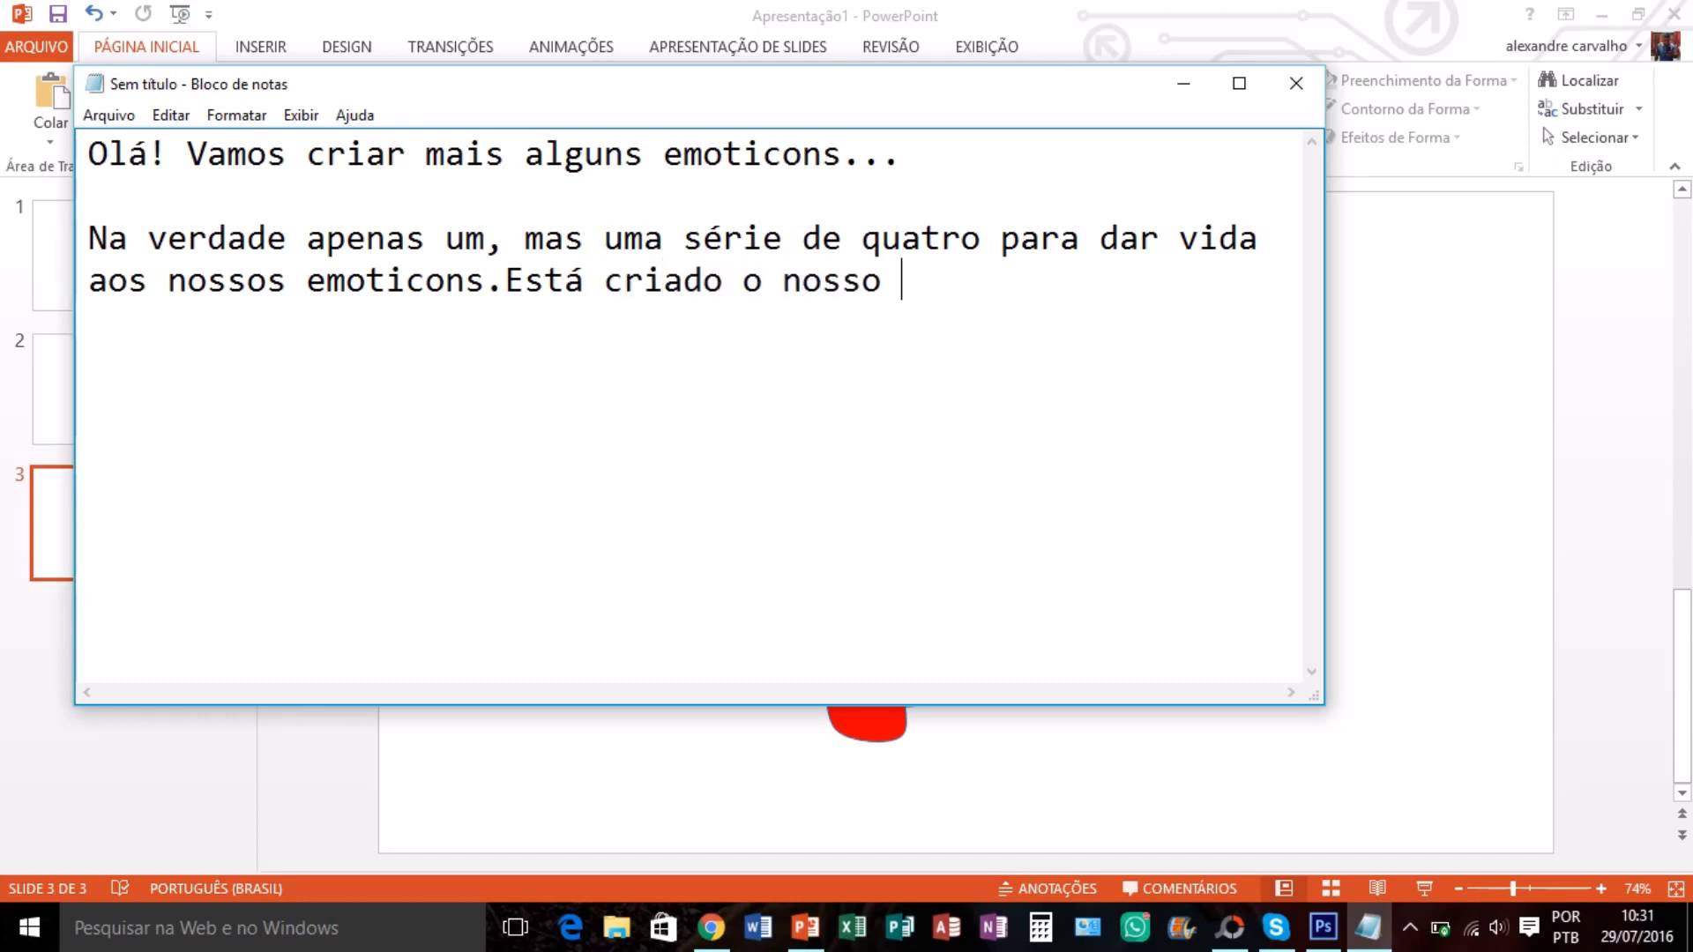
pyautogui.write('emotic')
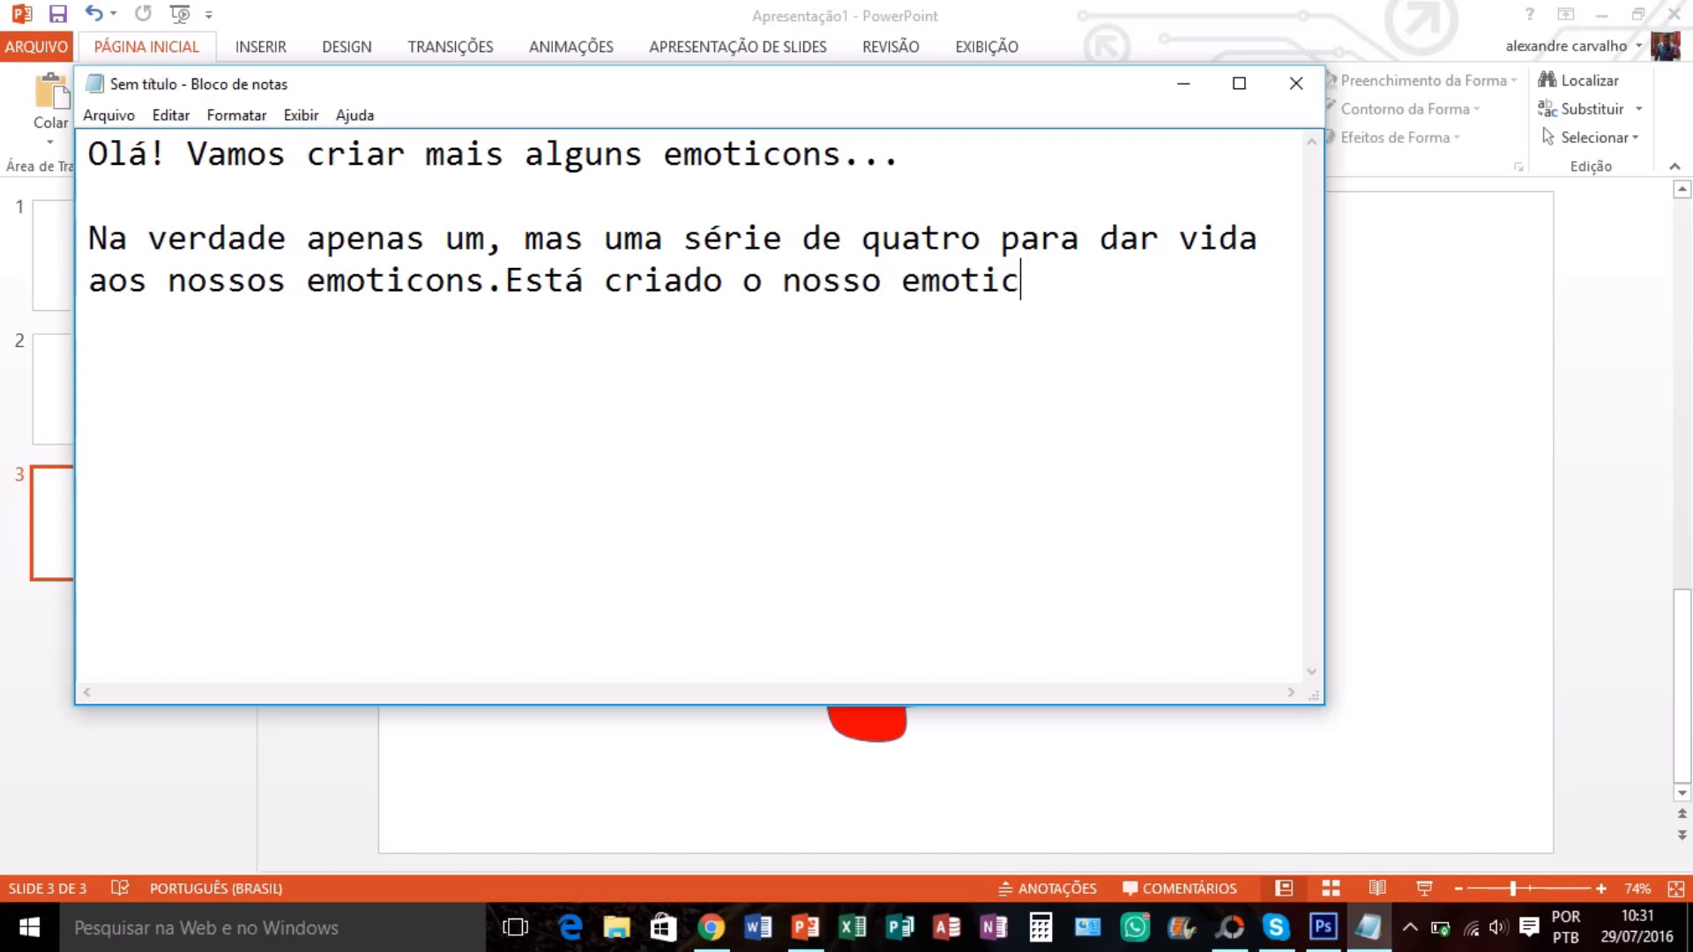
pyautogui.write('on')
pyautogui.write(', va')
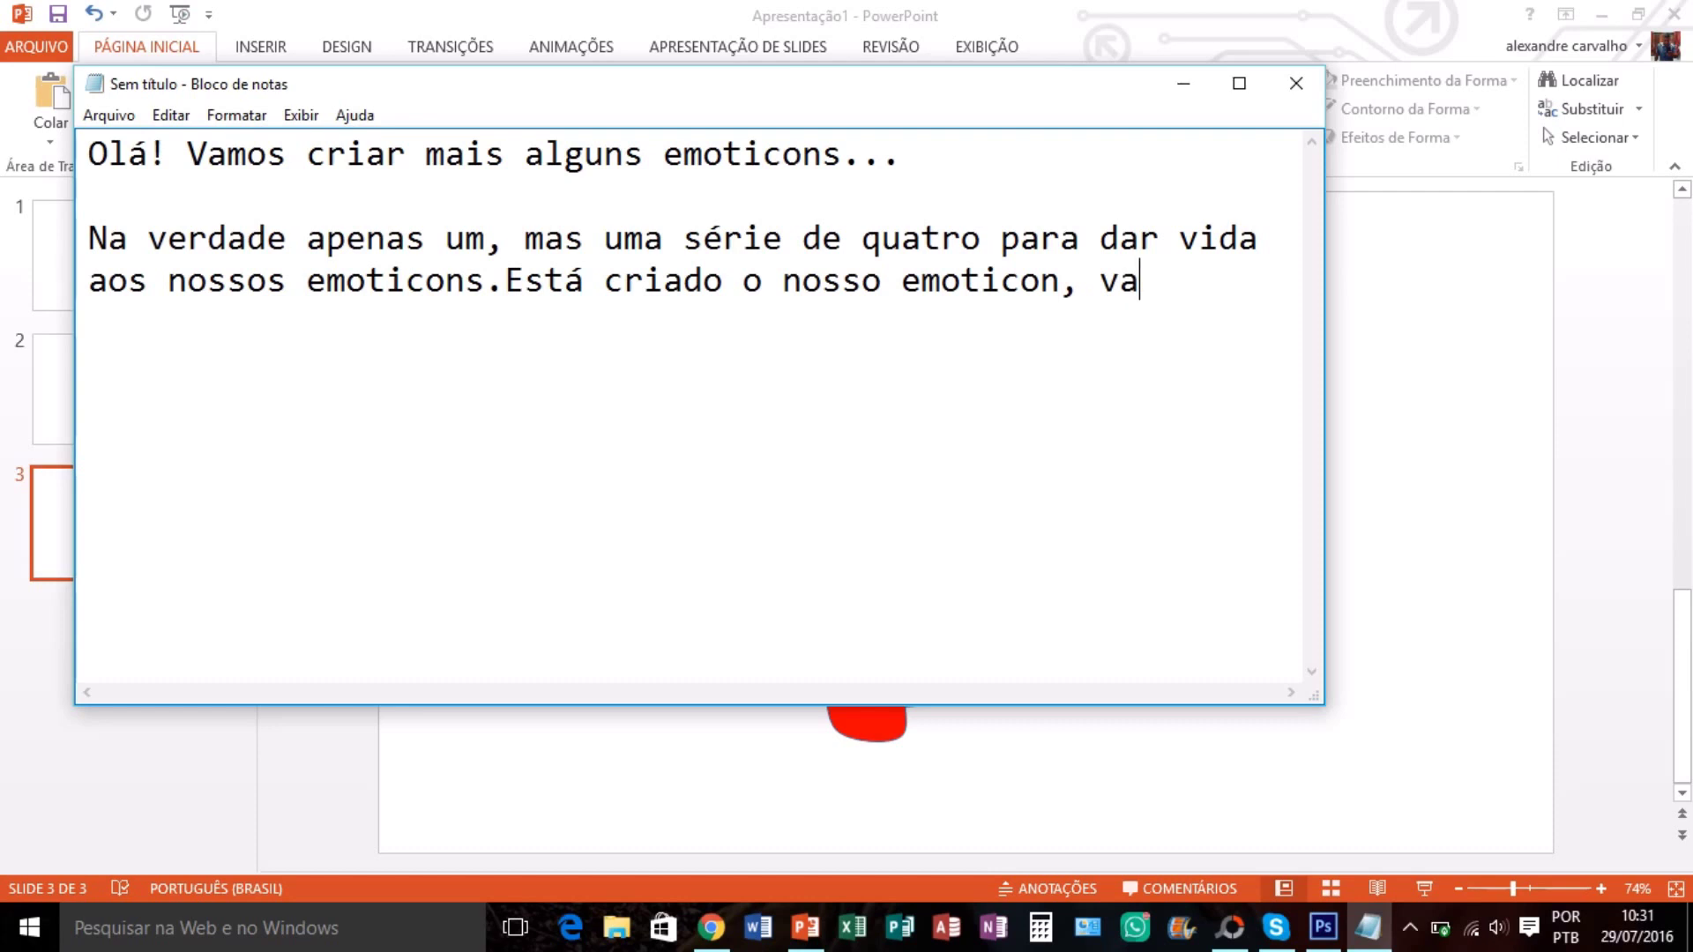
pyautogui.write('mos lem')
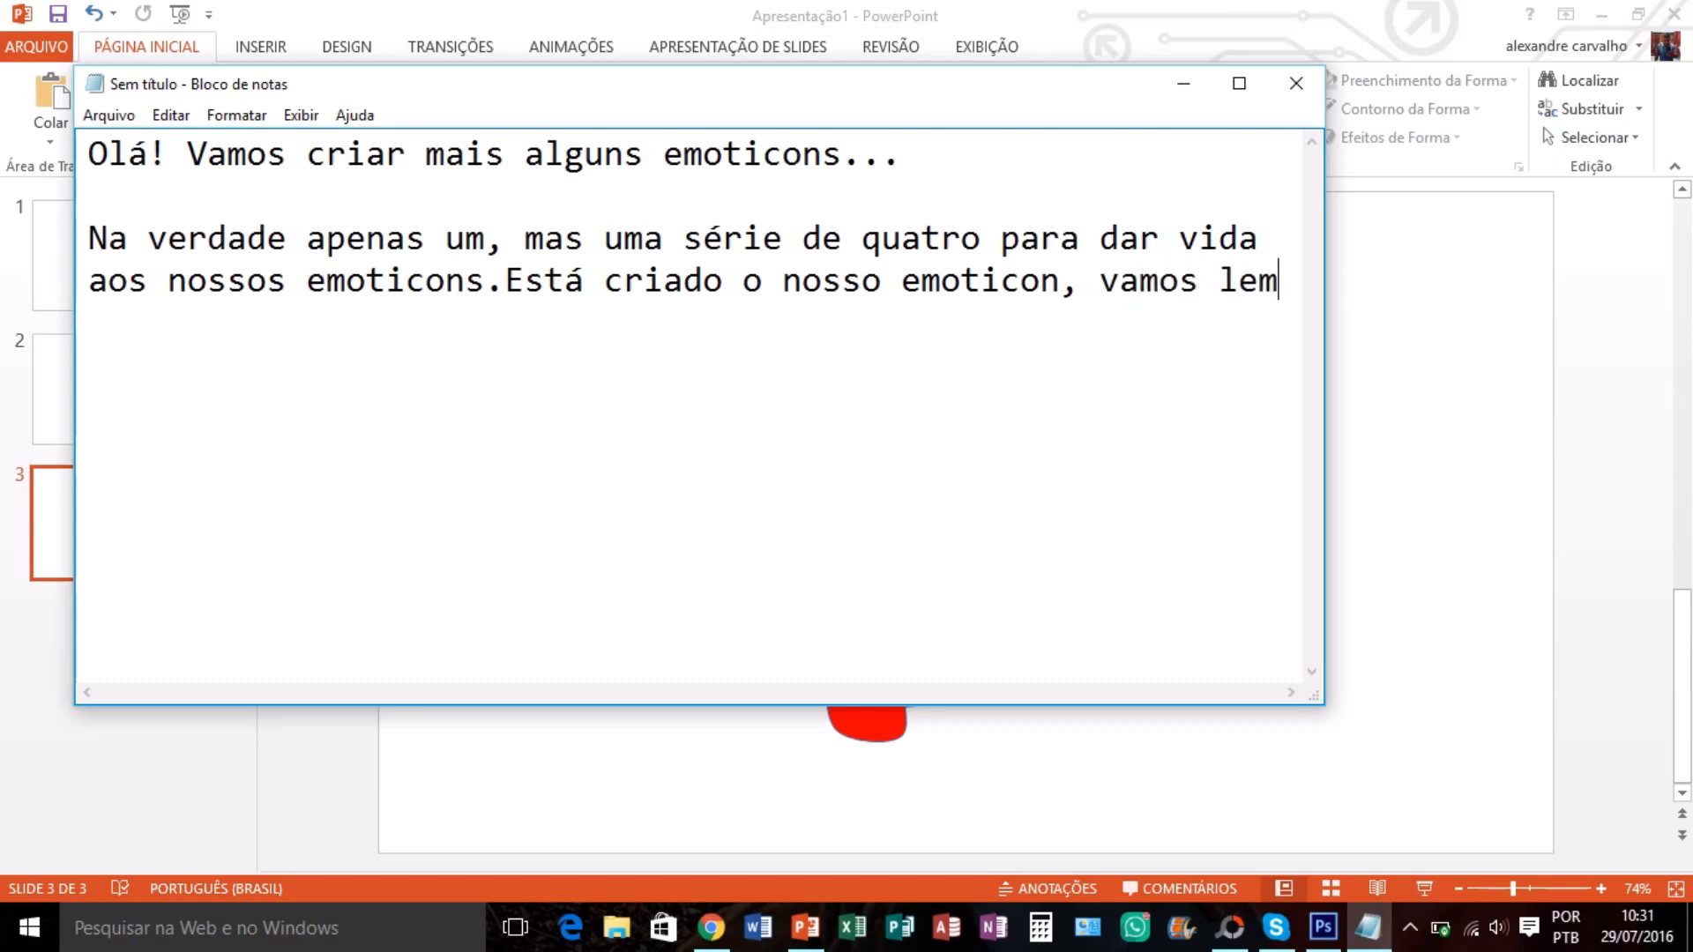
pyautogui.write('brar')
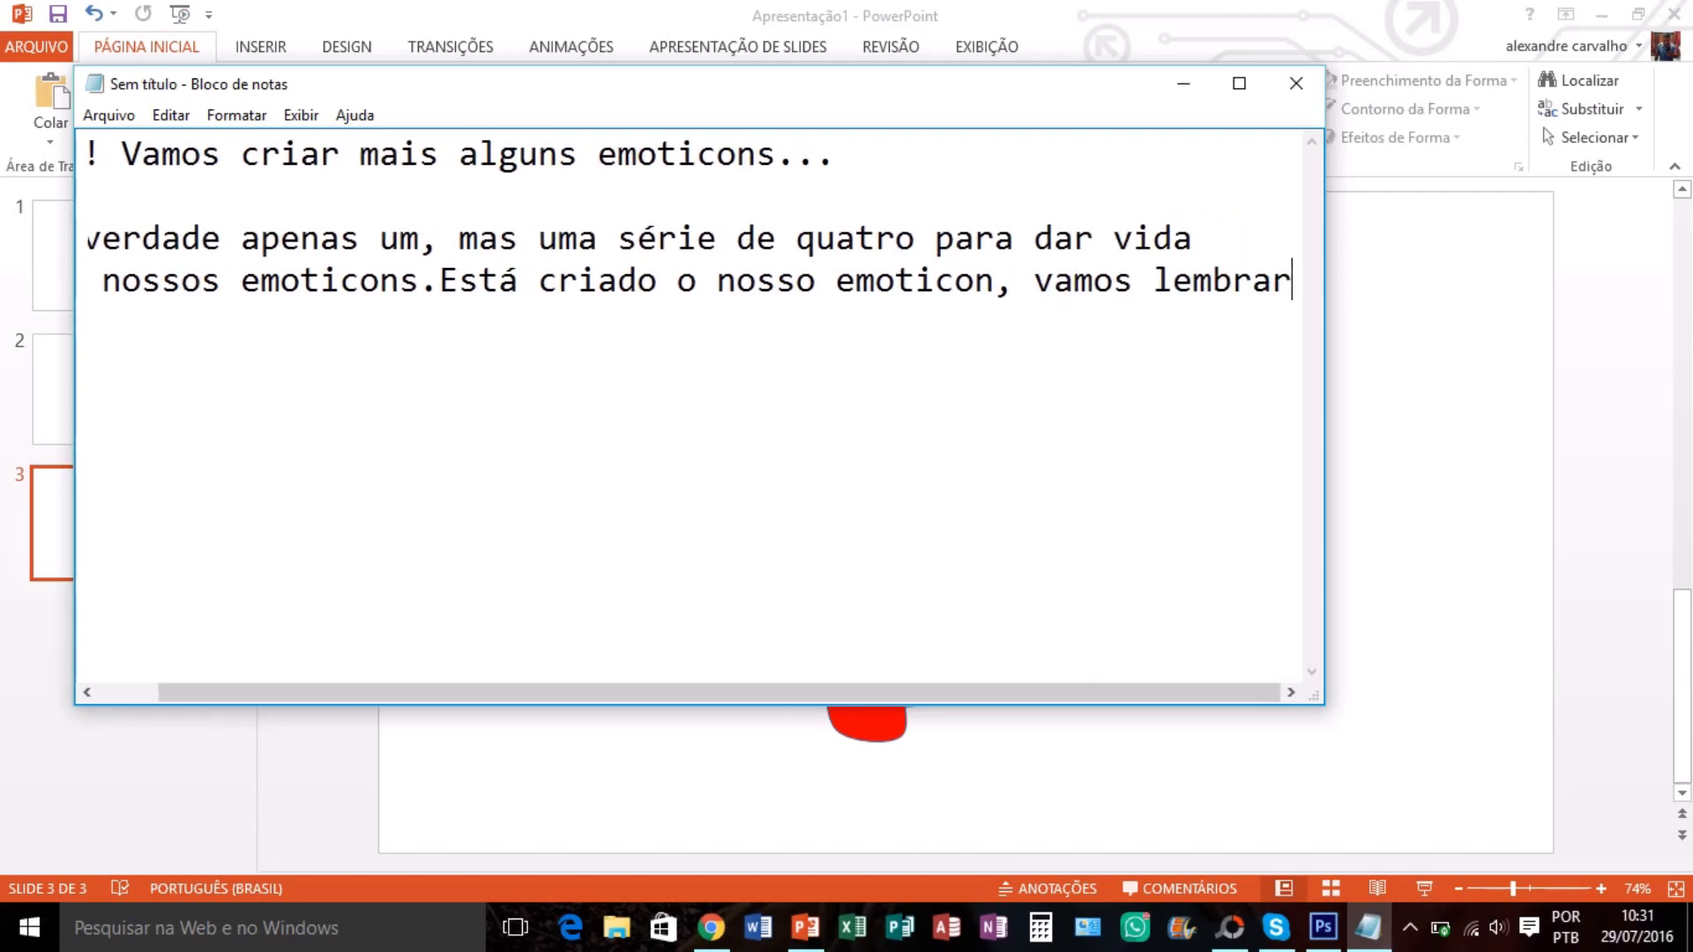
pyautogui.press('Return')
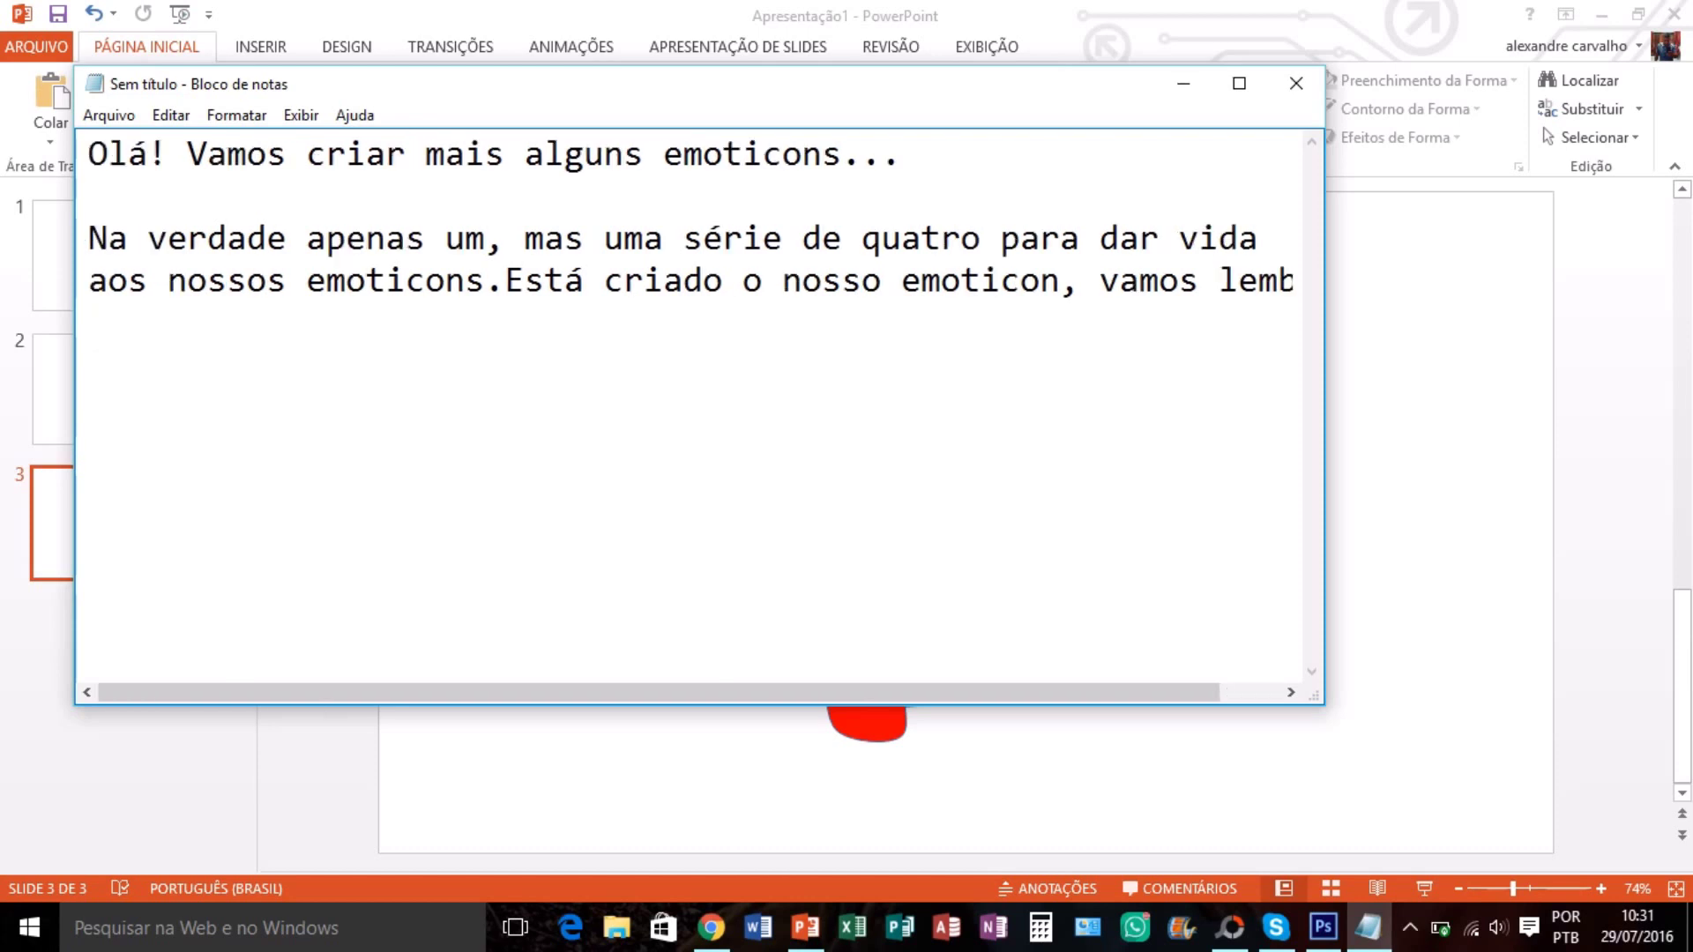
pyautogui.write('que ')
pyautogui.write('no powe')
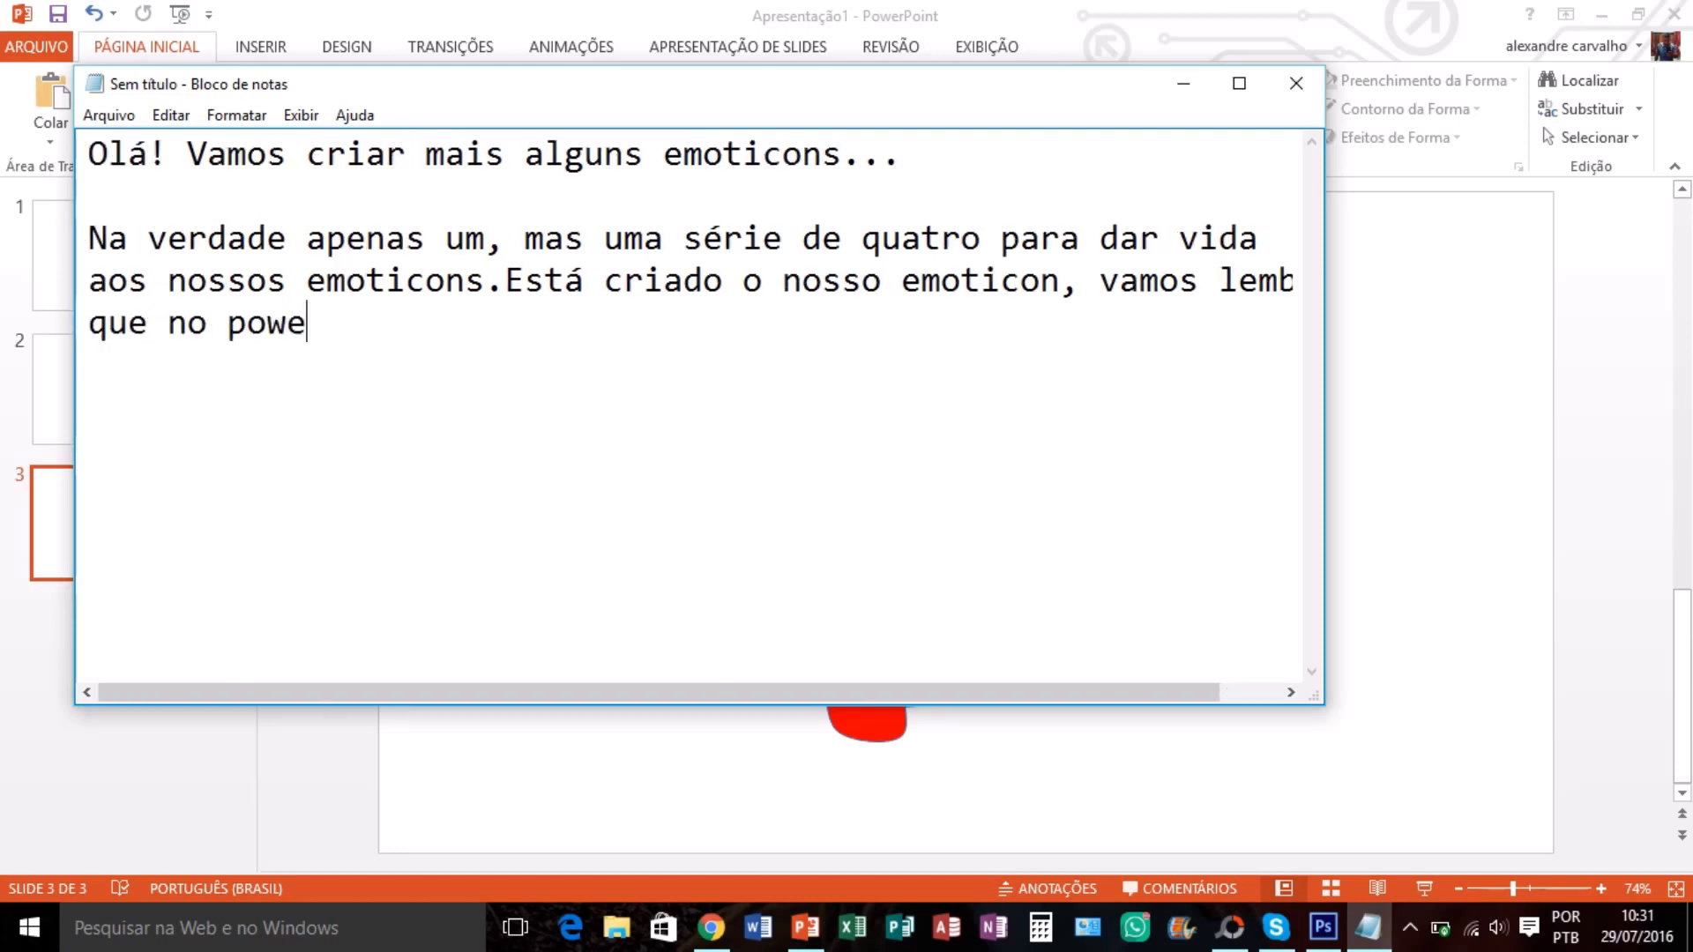
pyautogui.write('r poin')
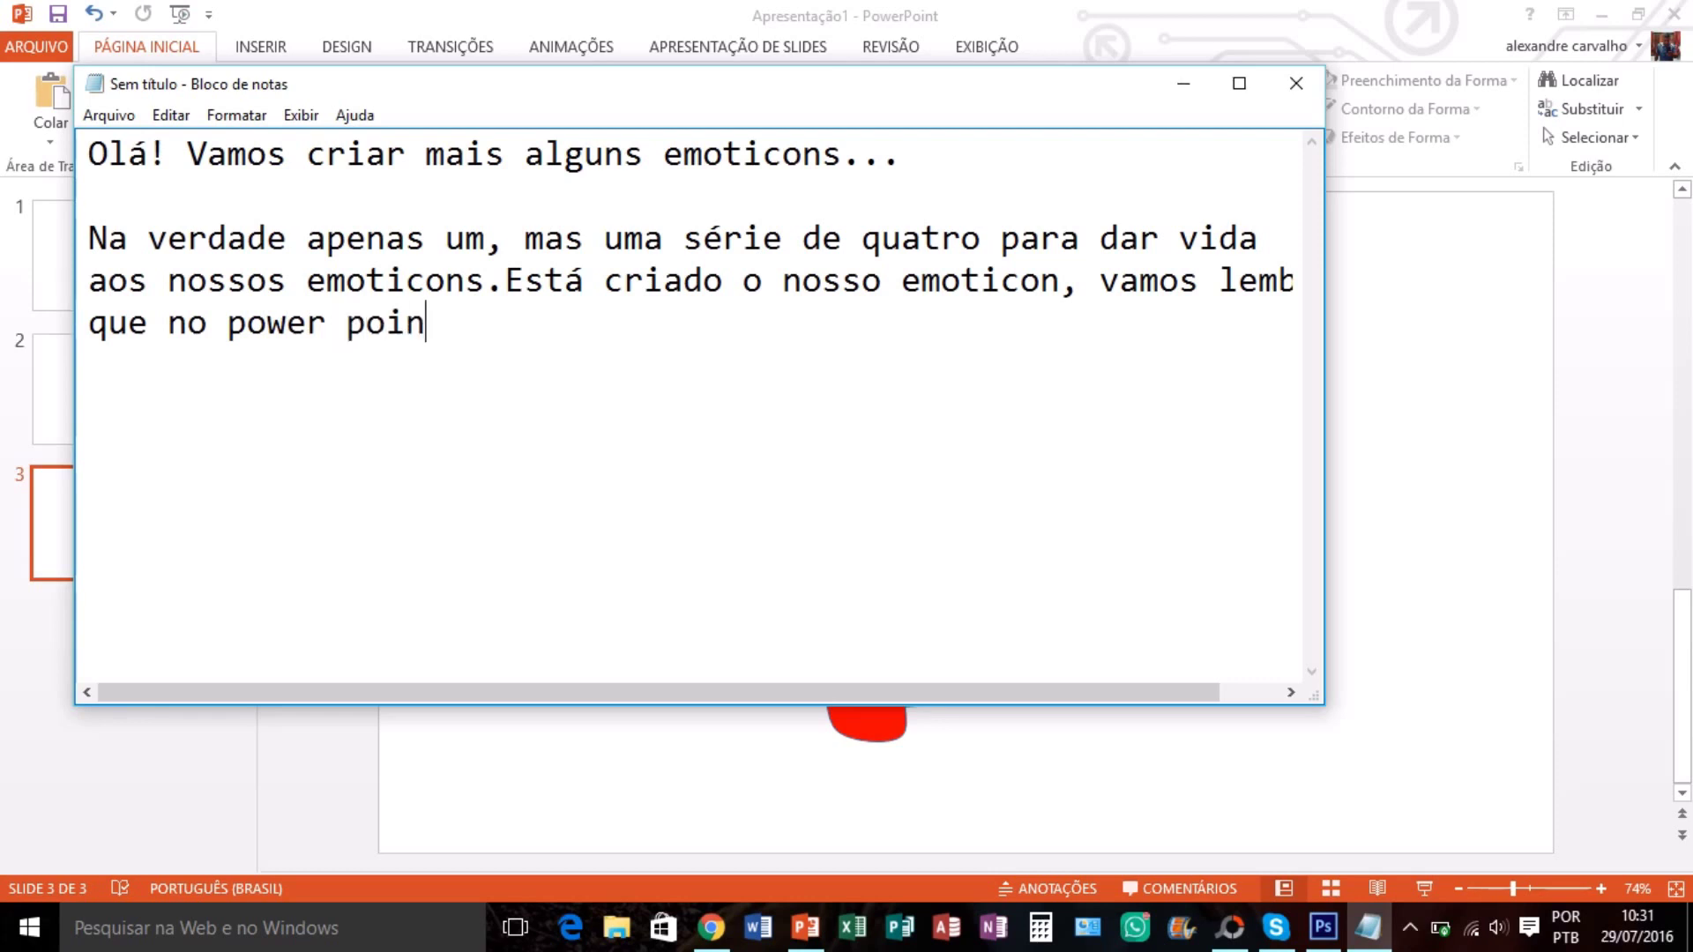
pyautogui.write('tpo')
pyautogui.write('demos c')
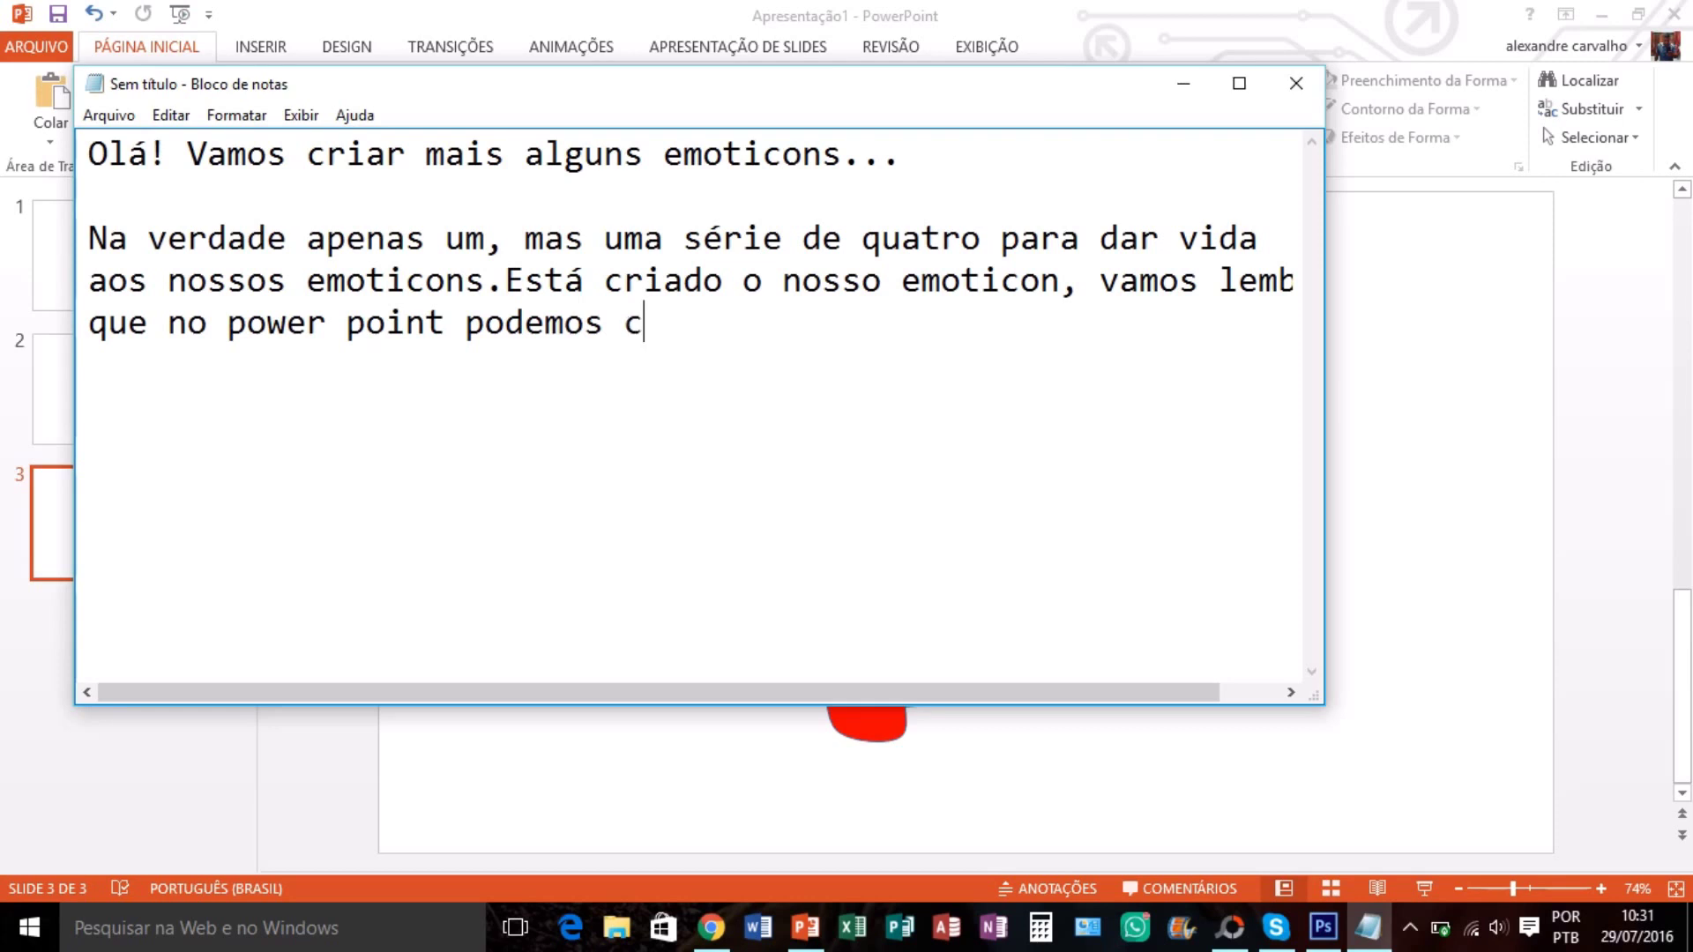
pyautogui.write('ria-')
pyautogui.write('los d')
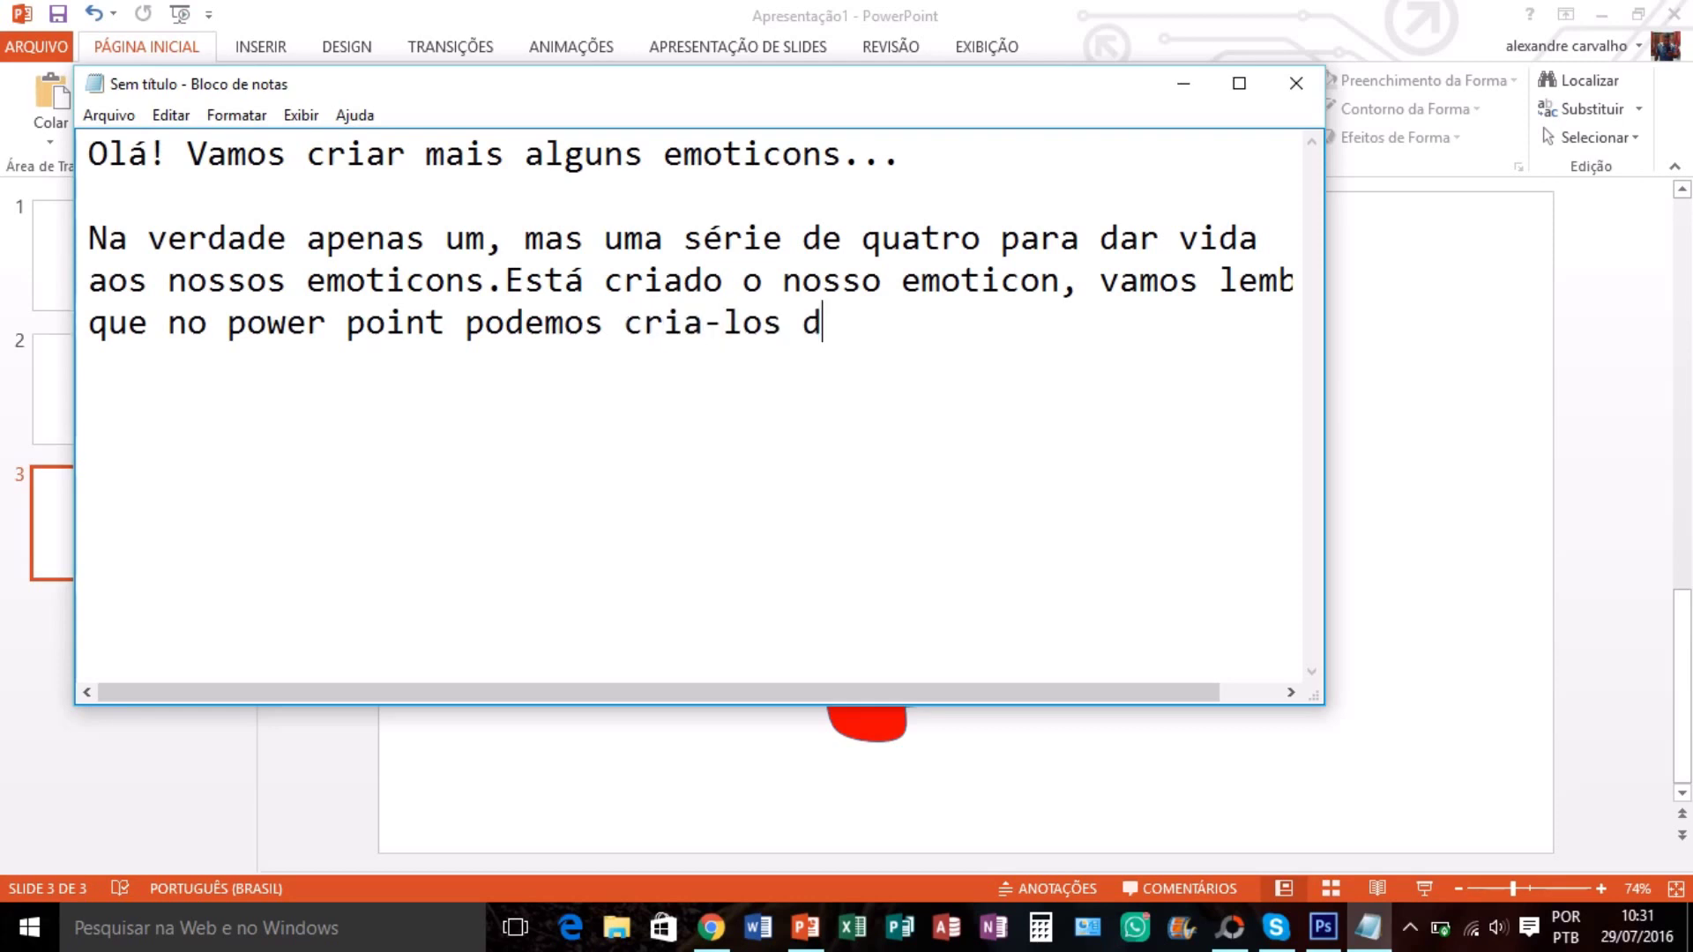
pyautogui.write('o jeito ')
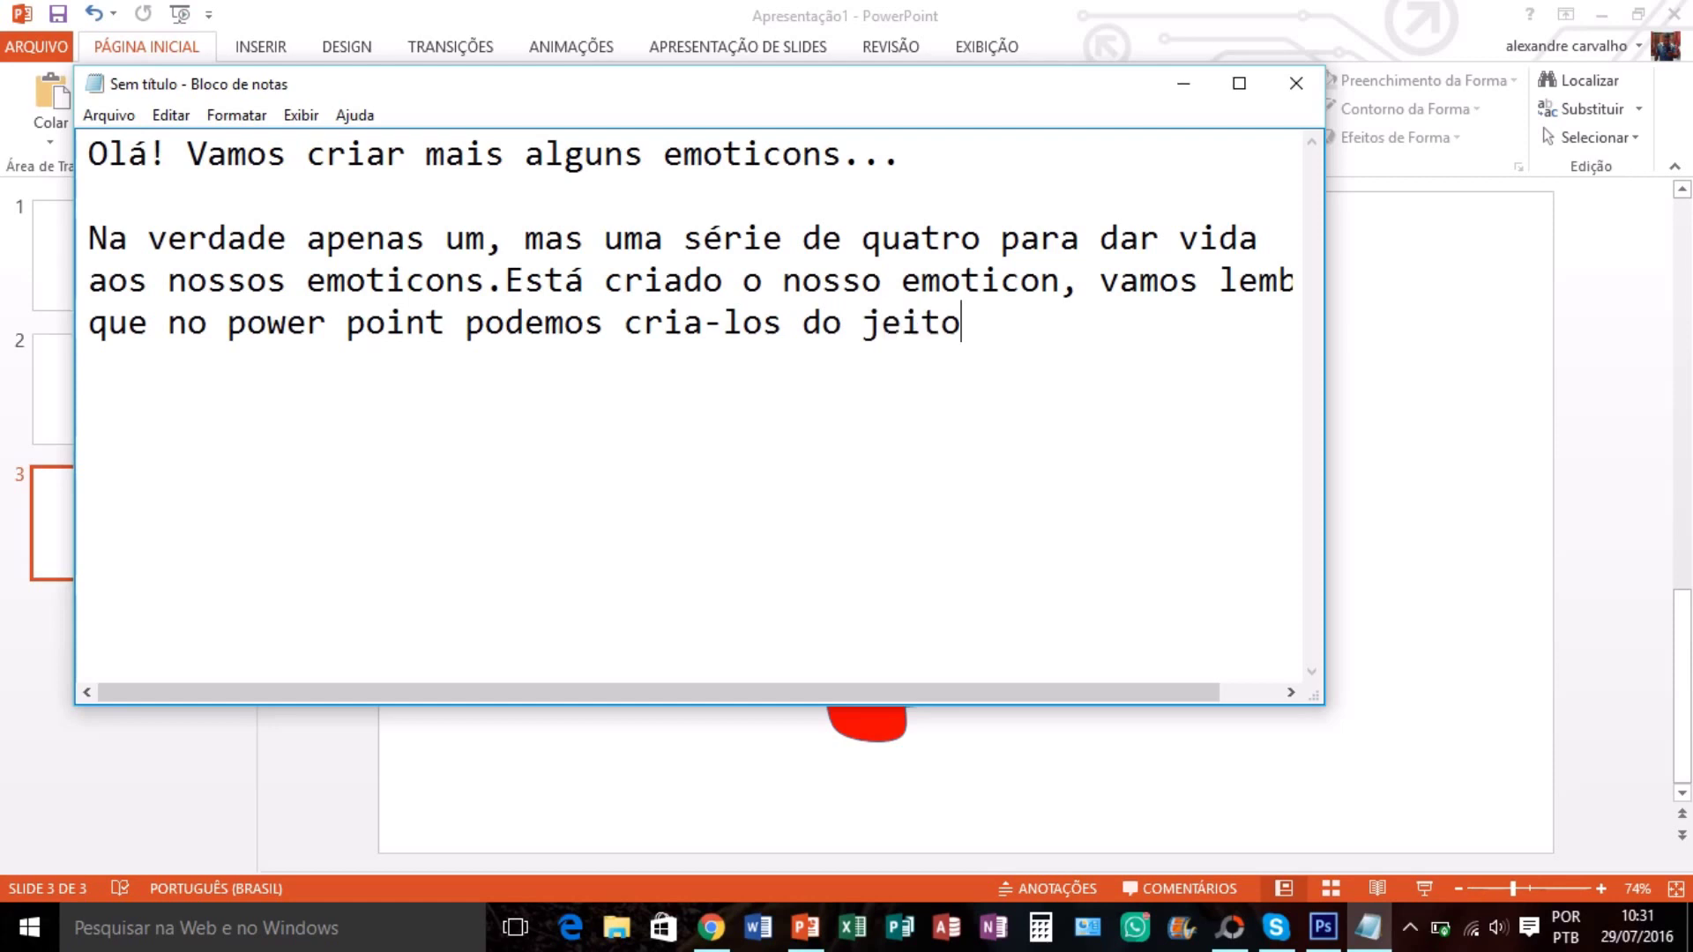
pyautogui.write('que ')
pyautogui.write('quisermos')
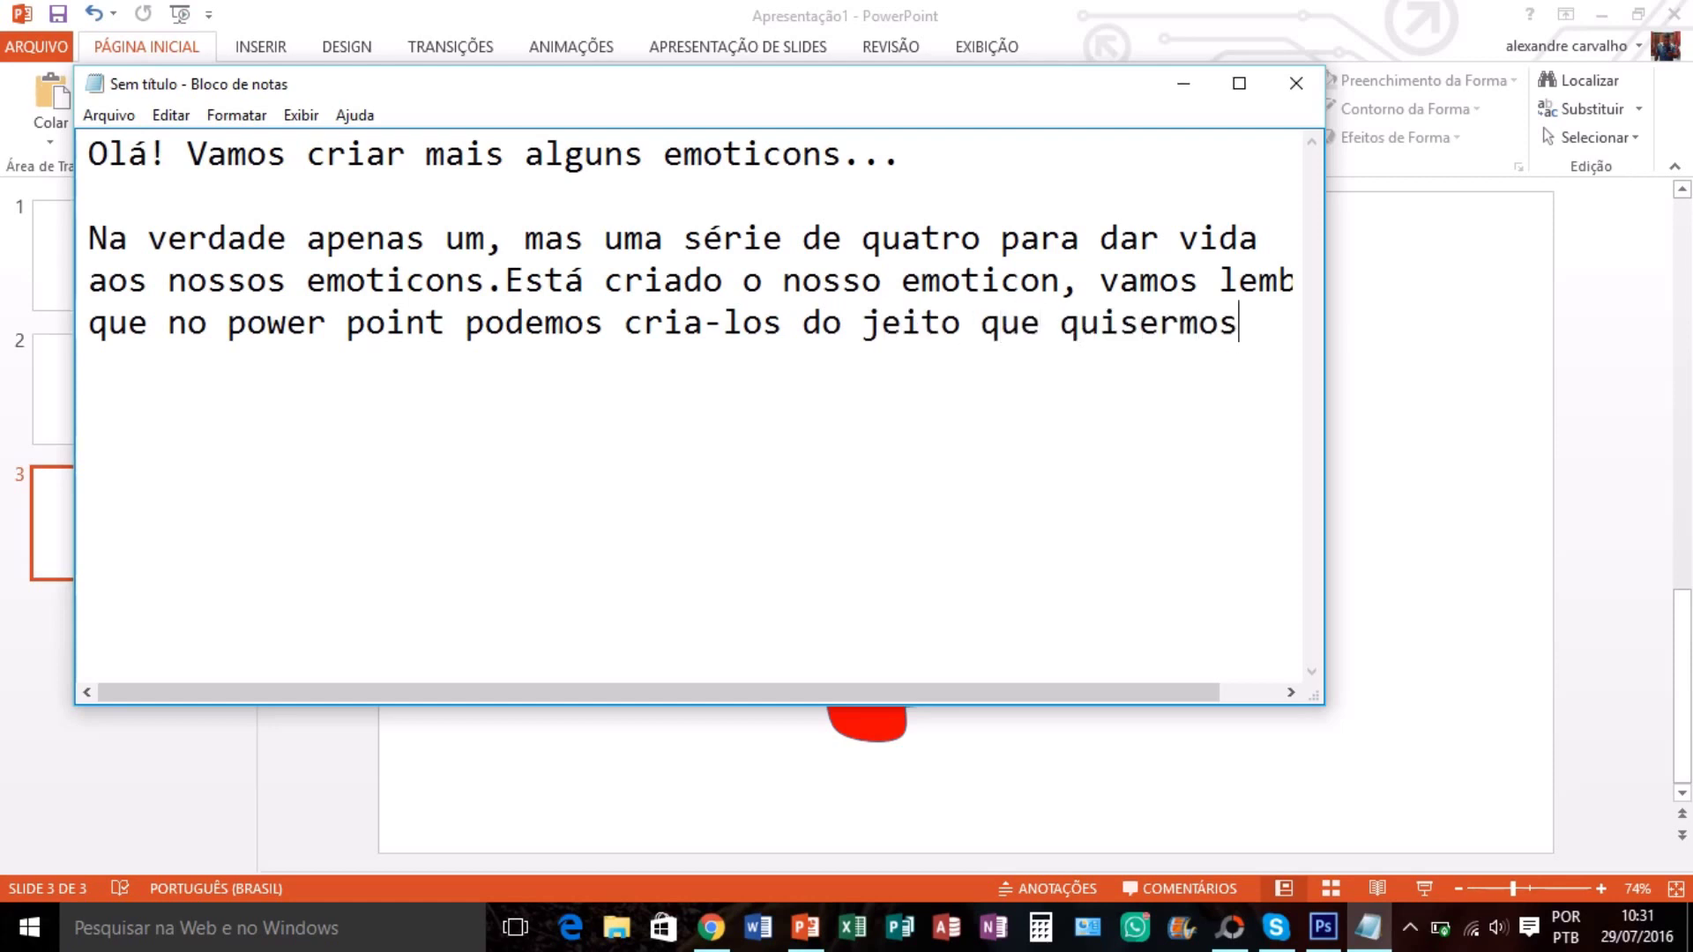
pyautogui.write(', na')
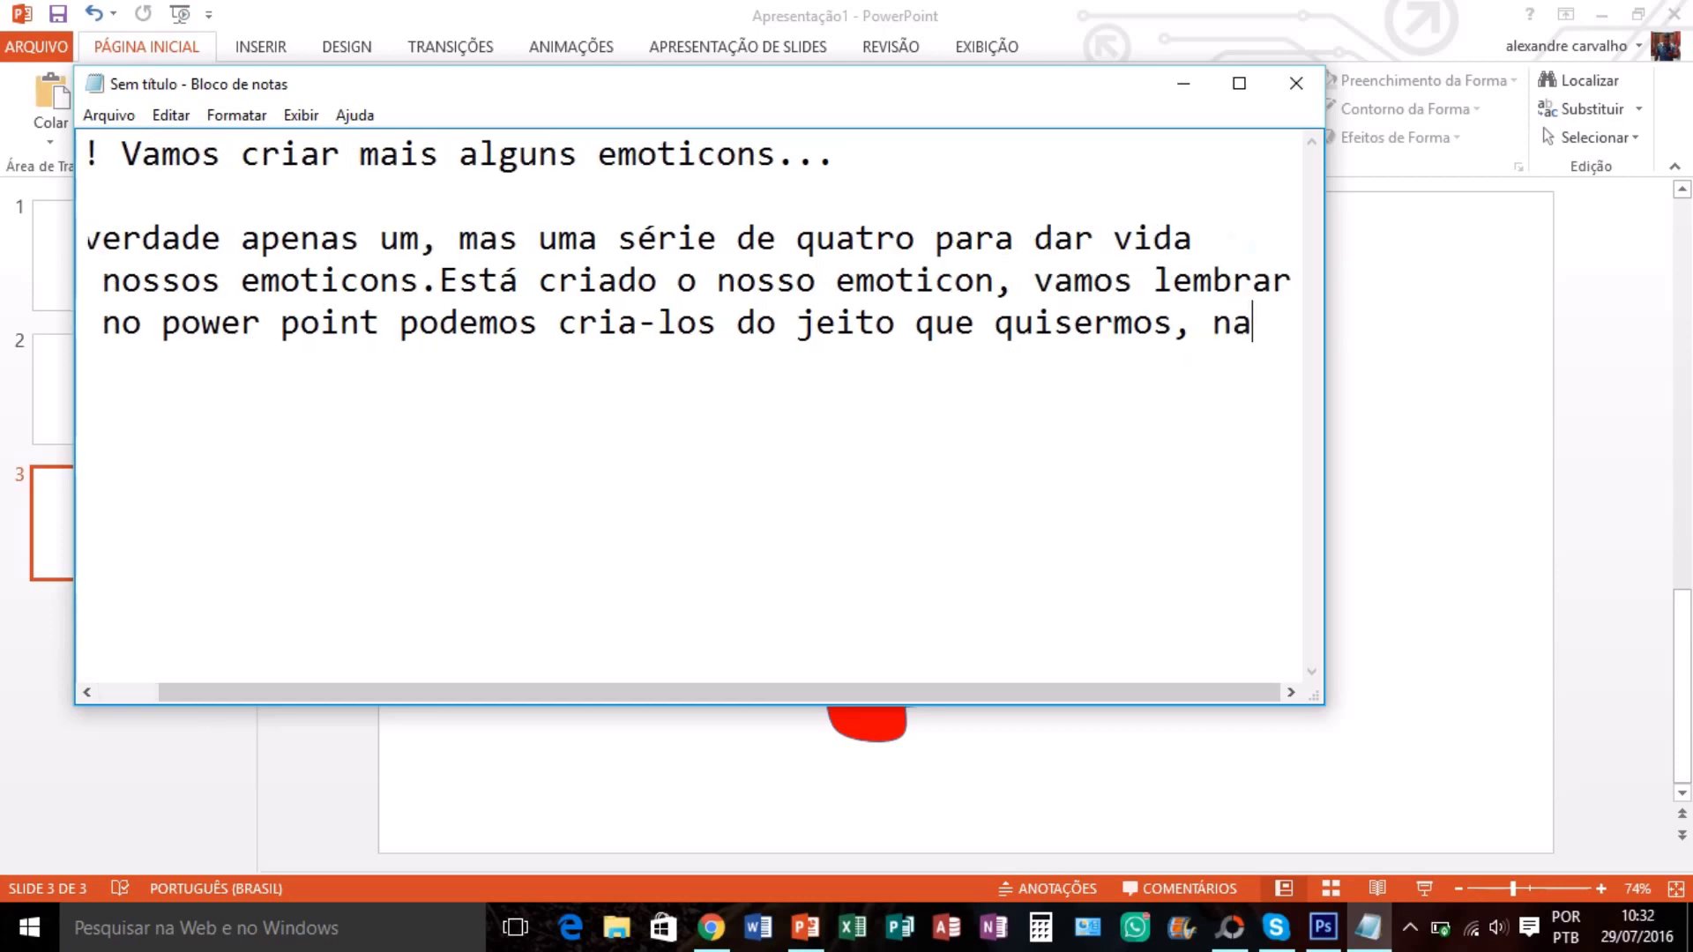
pyautogui.write('s')
pyautogui.press('Return')
pyautogui.write('co')
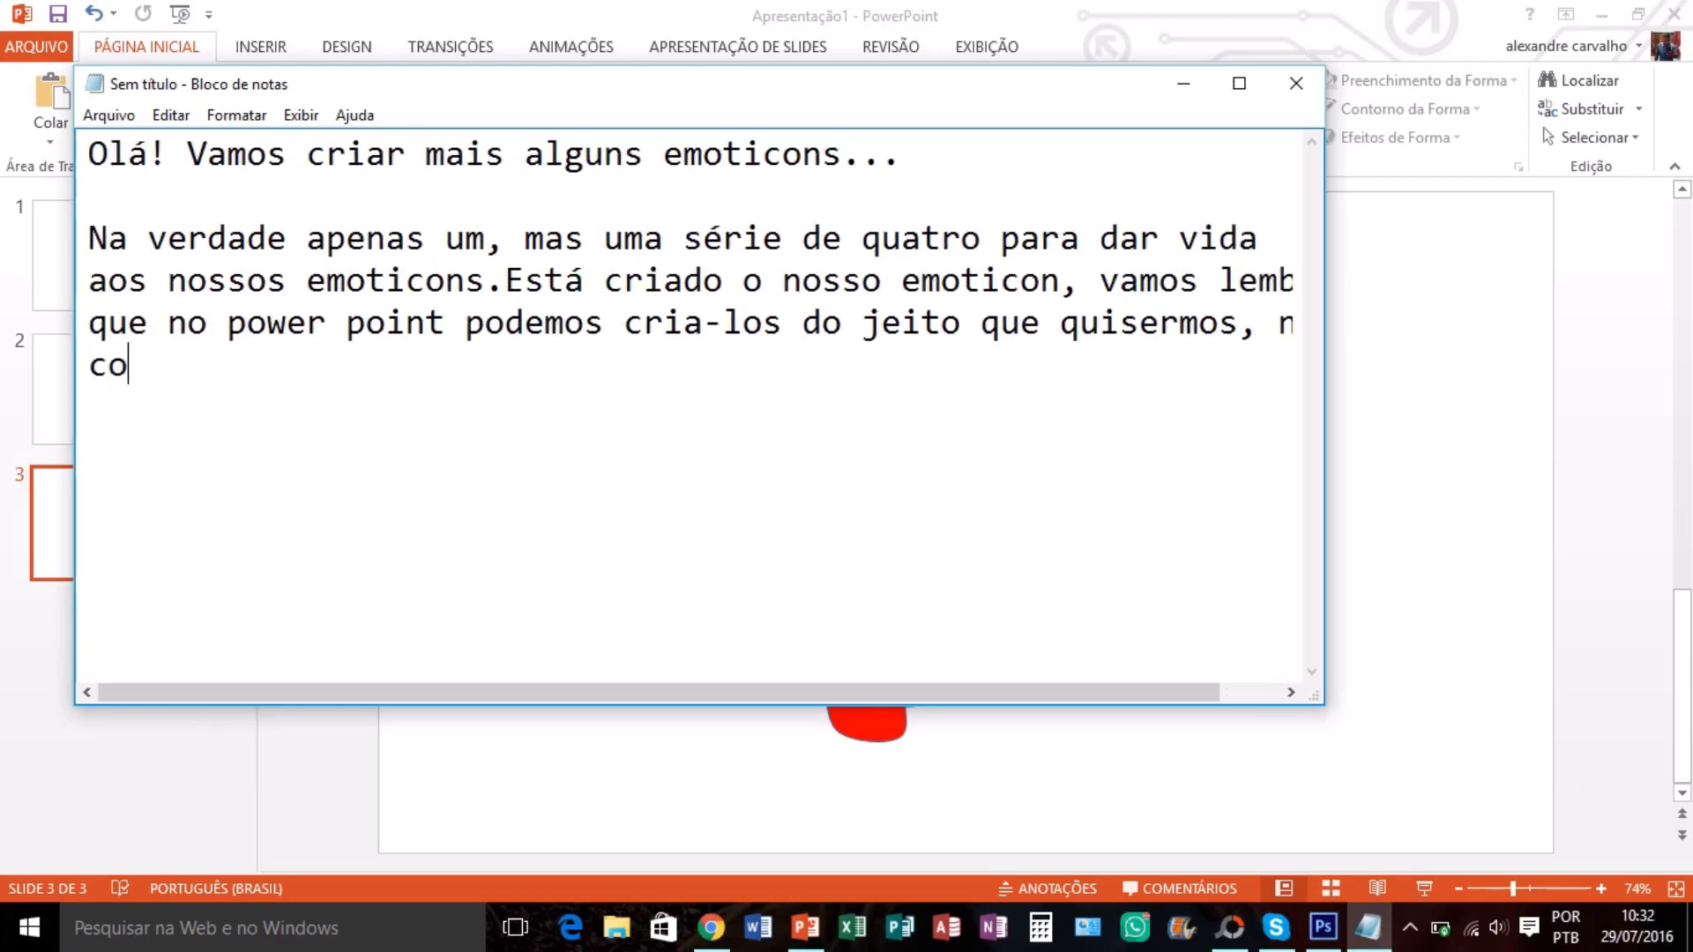
pyautogui.write('res ')
pyautogui.write('e taman')
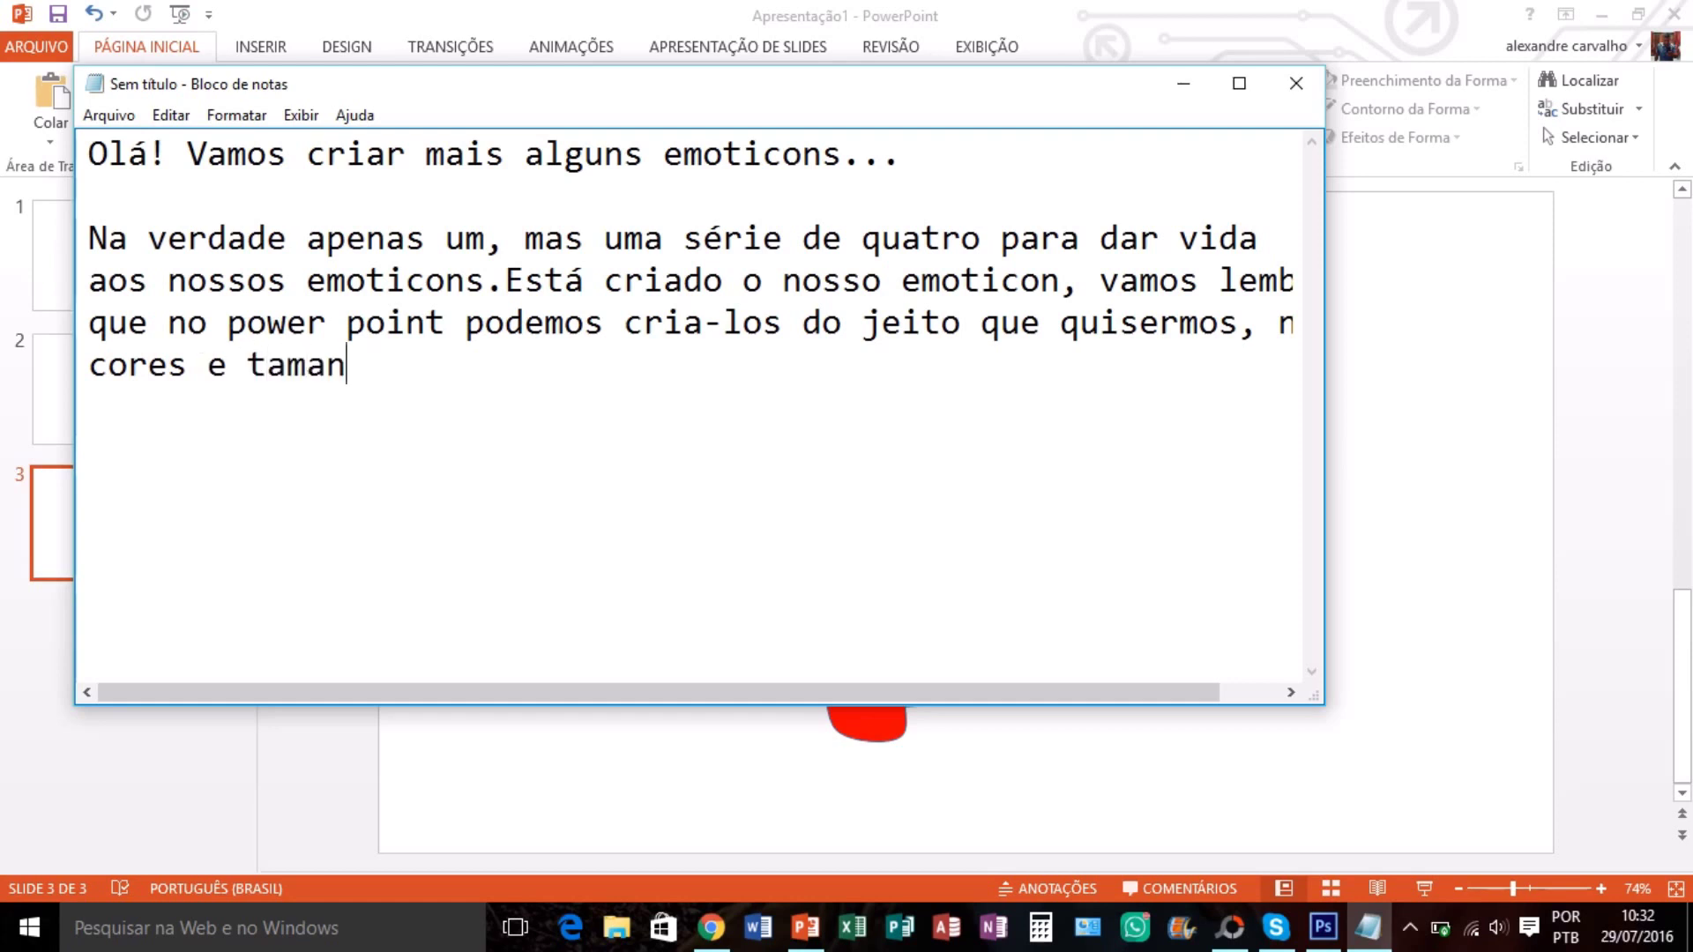
pyautogui.write('hos ')
pyautogui.write('vari')
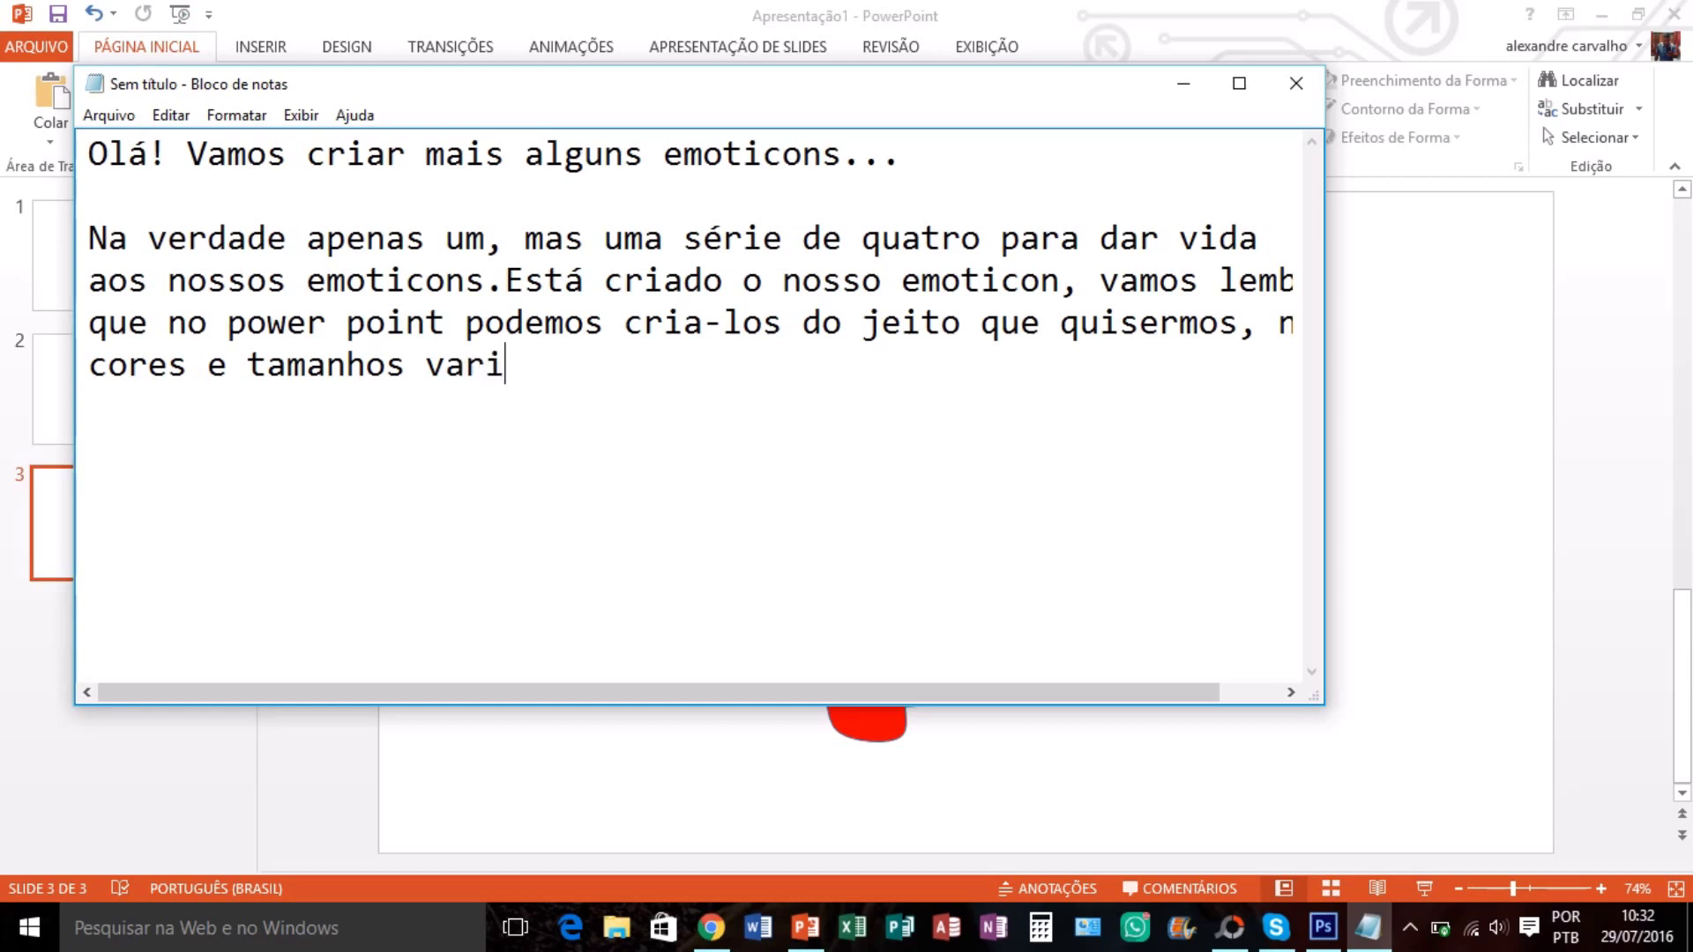
pyautogui.write('ados.')
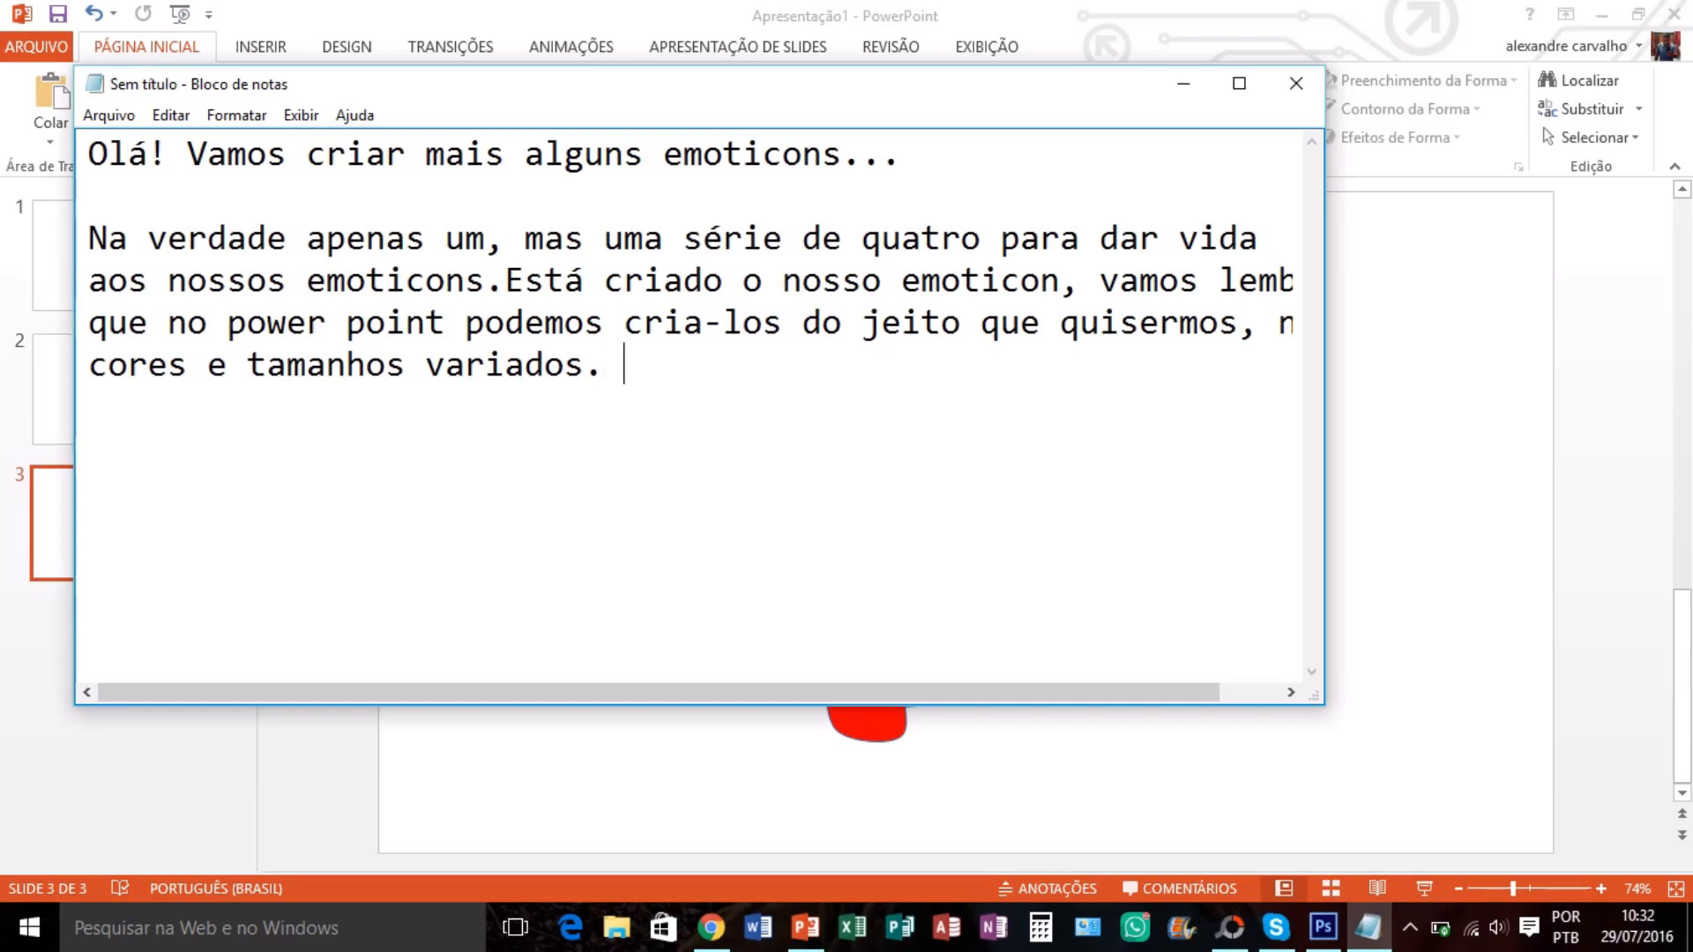
pyautogui.write(' Ag')
pyautogui.write('ora va')
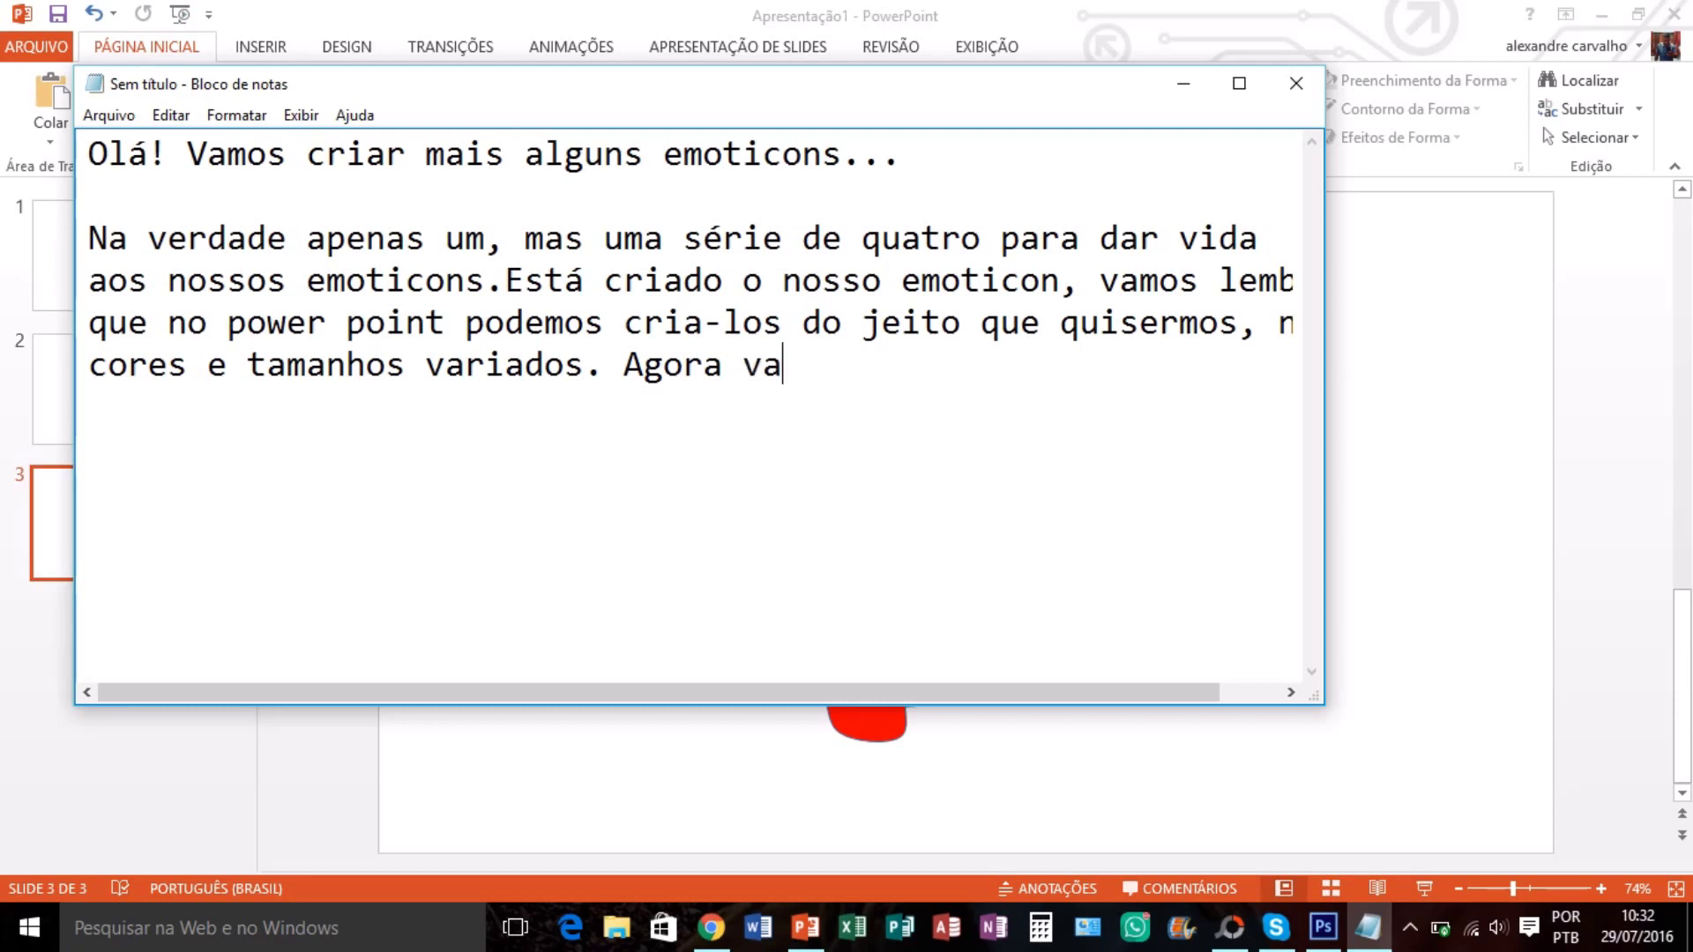
pyautogui.write('mos anim')
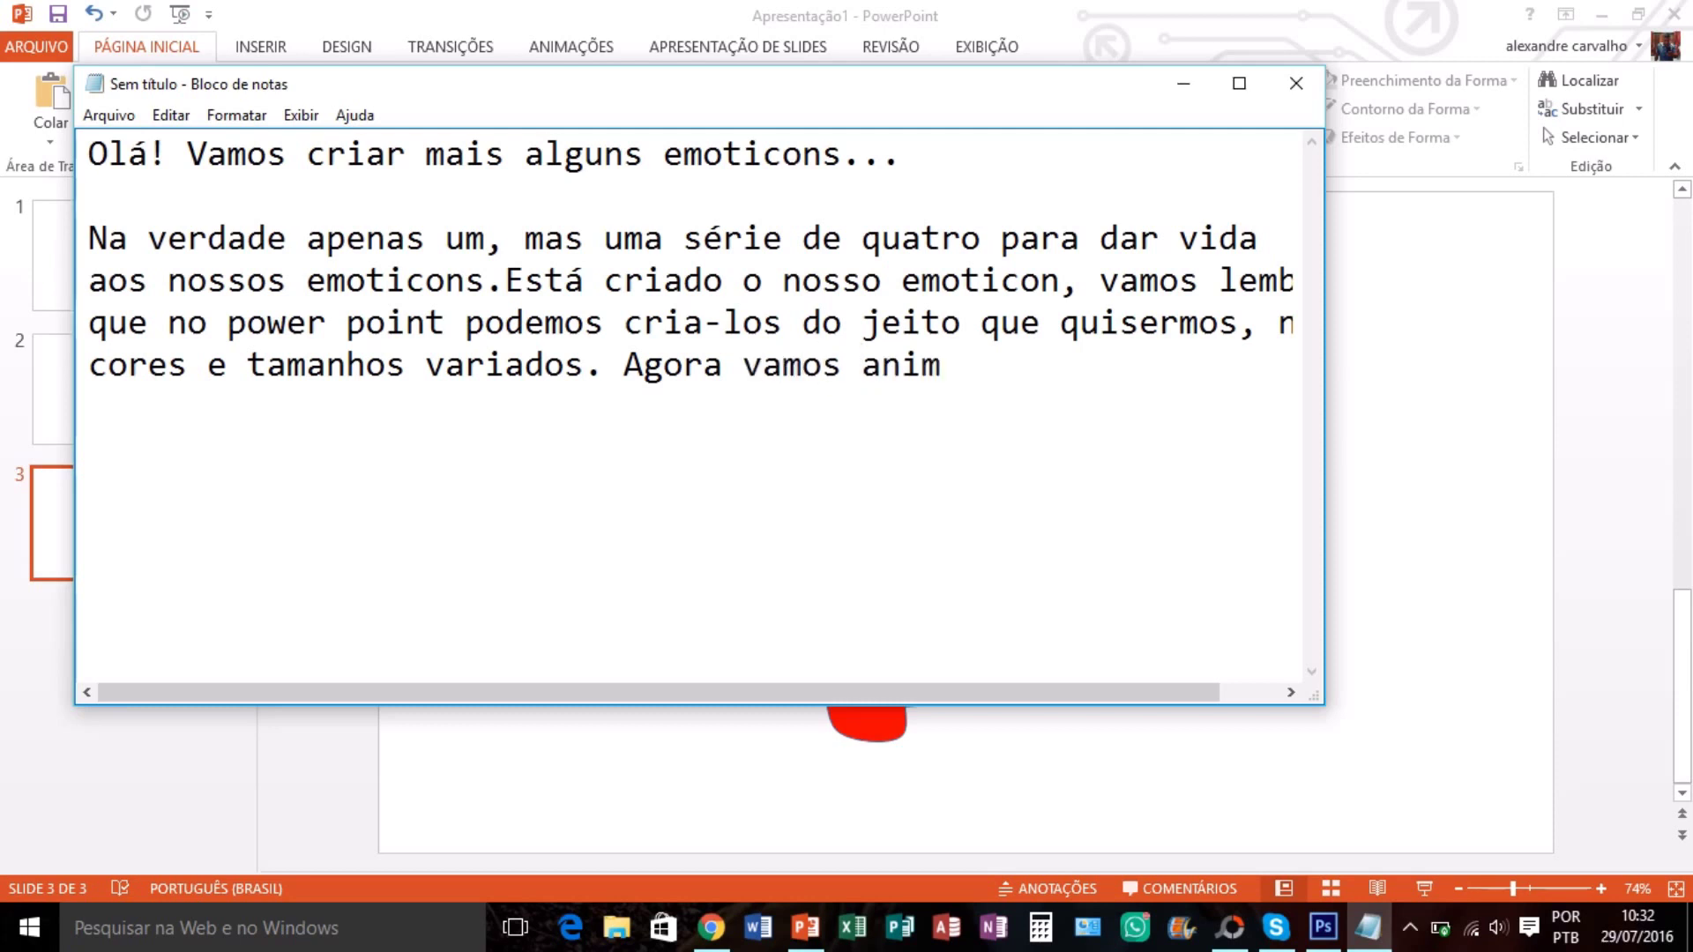
pyautogui.write('a-los.')
# Hide Notepad and accept the Configurar Apresentação de Slides dialog with its current options
pyautogui.click(1183, 83)
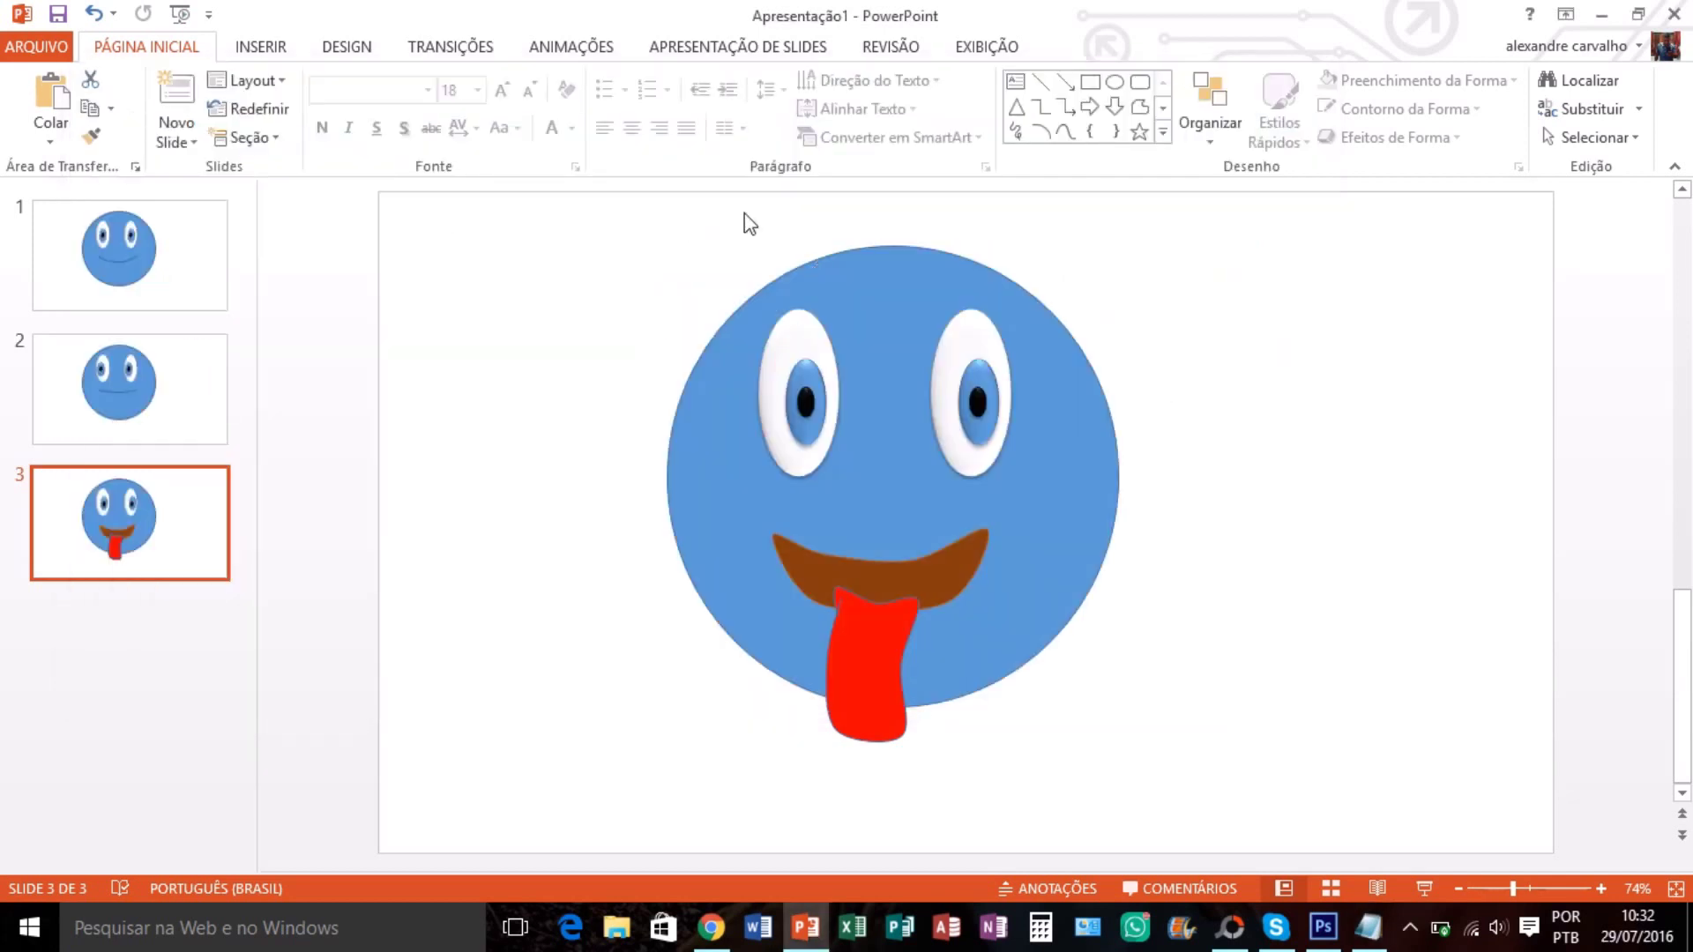
pyautogui.click(743, 53)
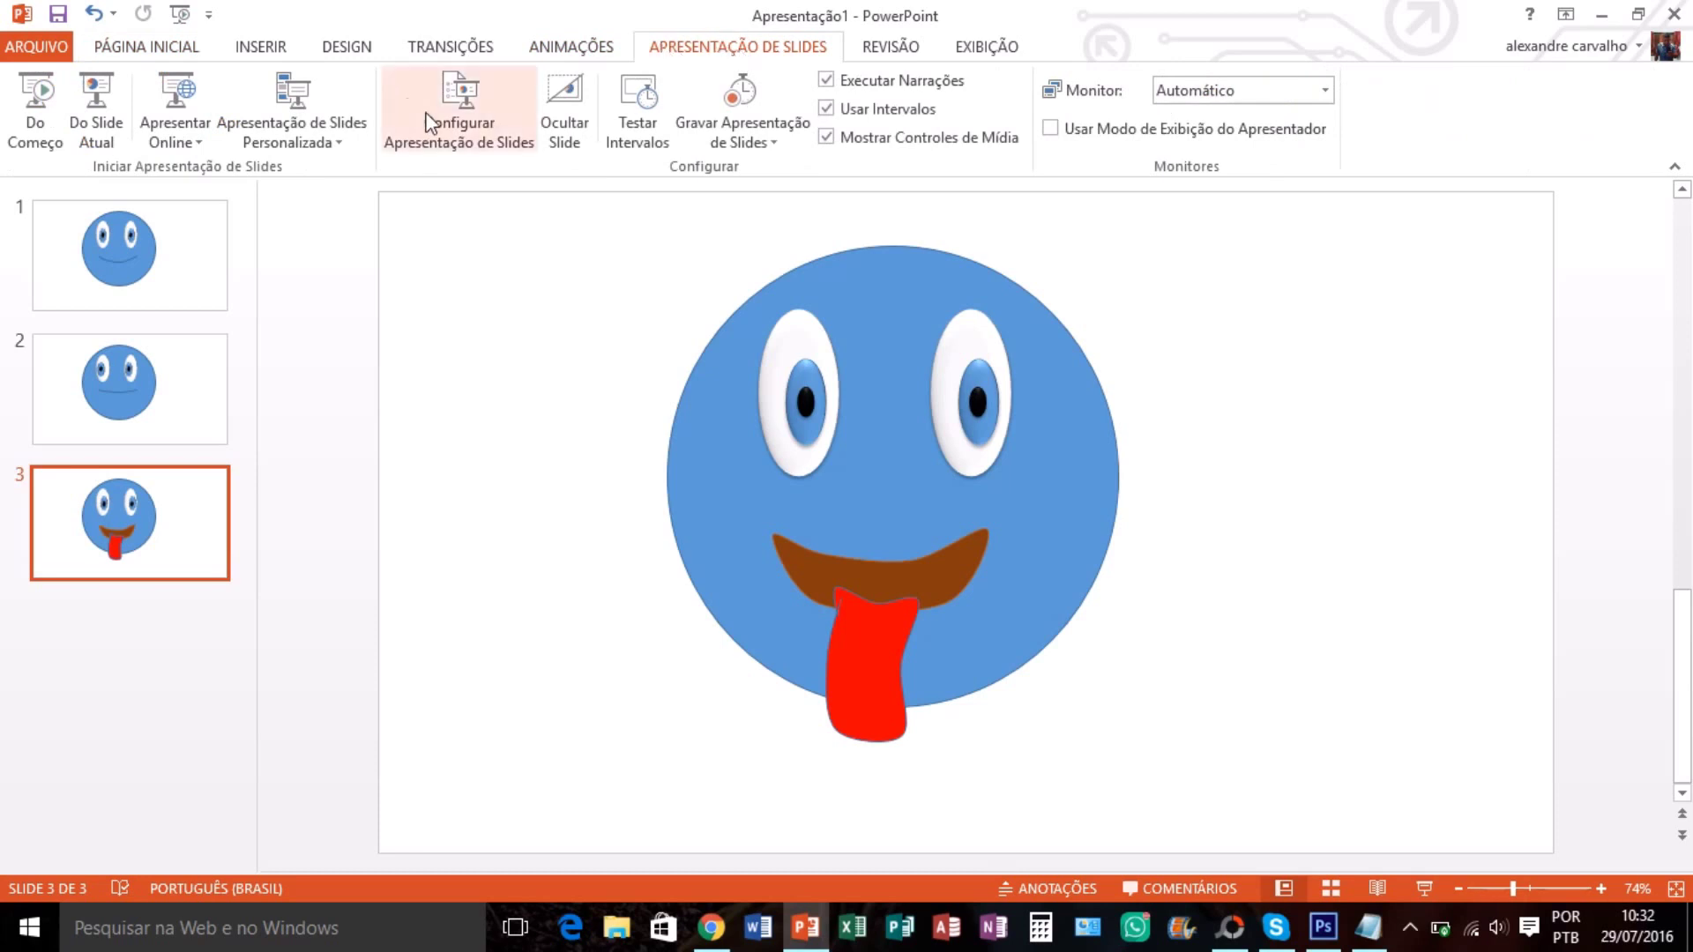
pyautogui.click(463, 106)
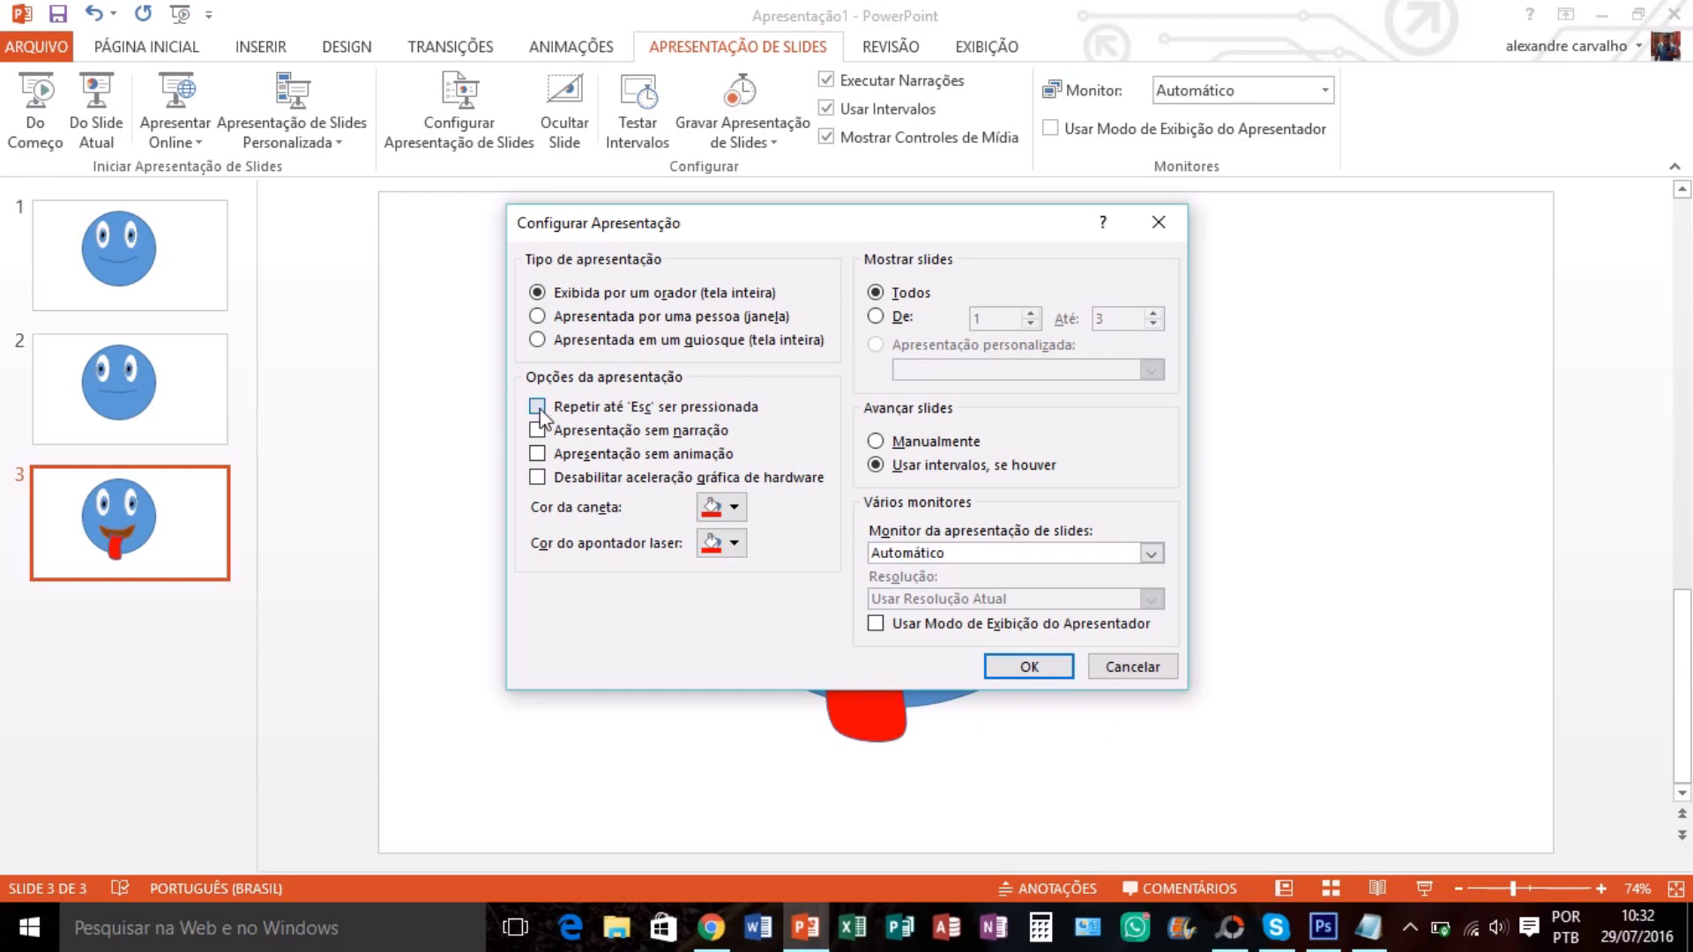
pyautogui.click(1030, 668)
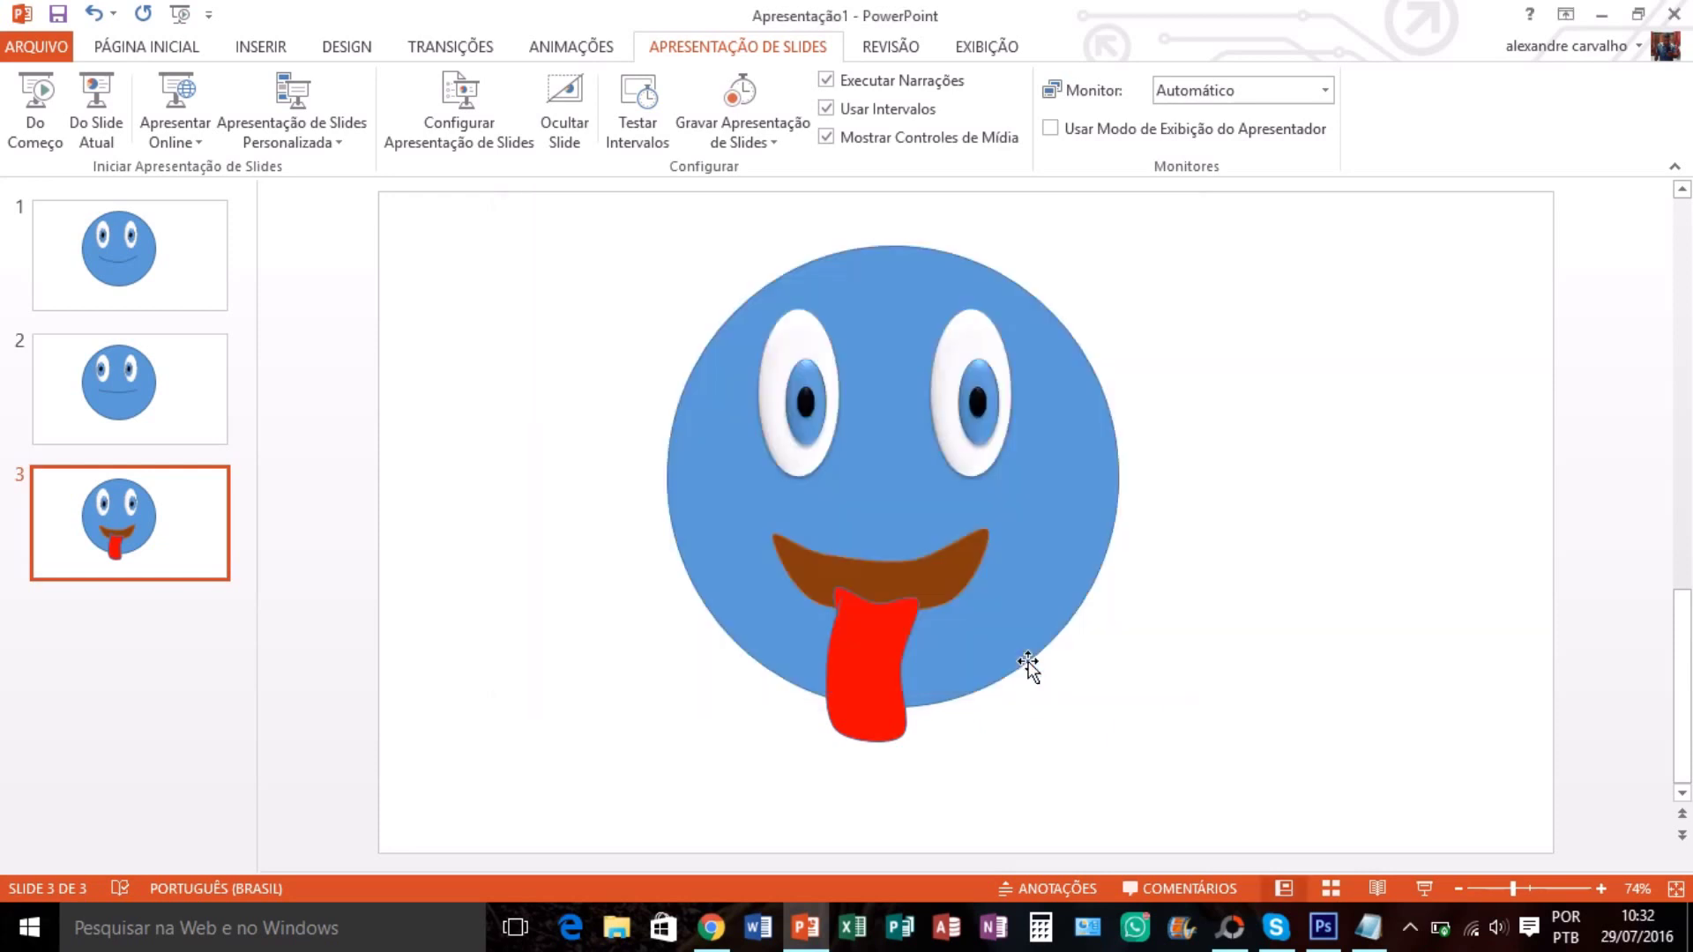
# Start recording timings and narration from the first slide
pyautogui.click(765, 123)
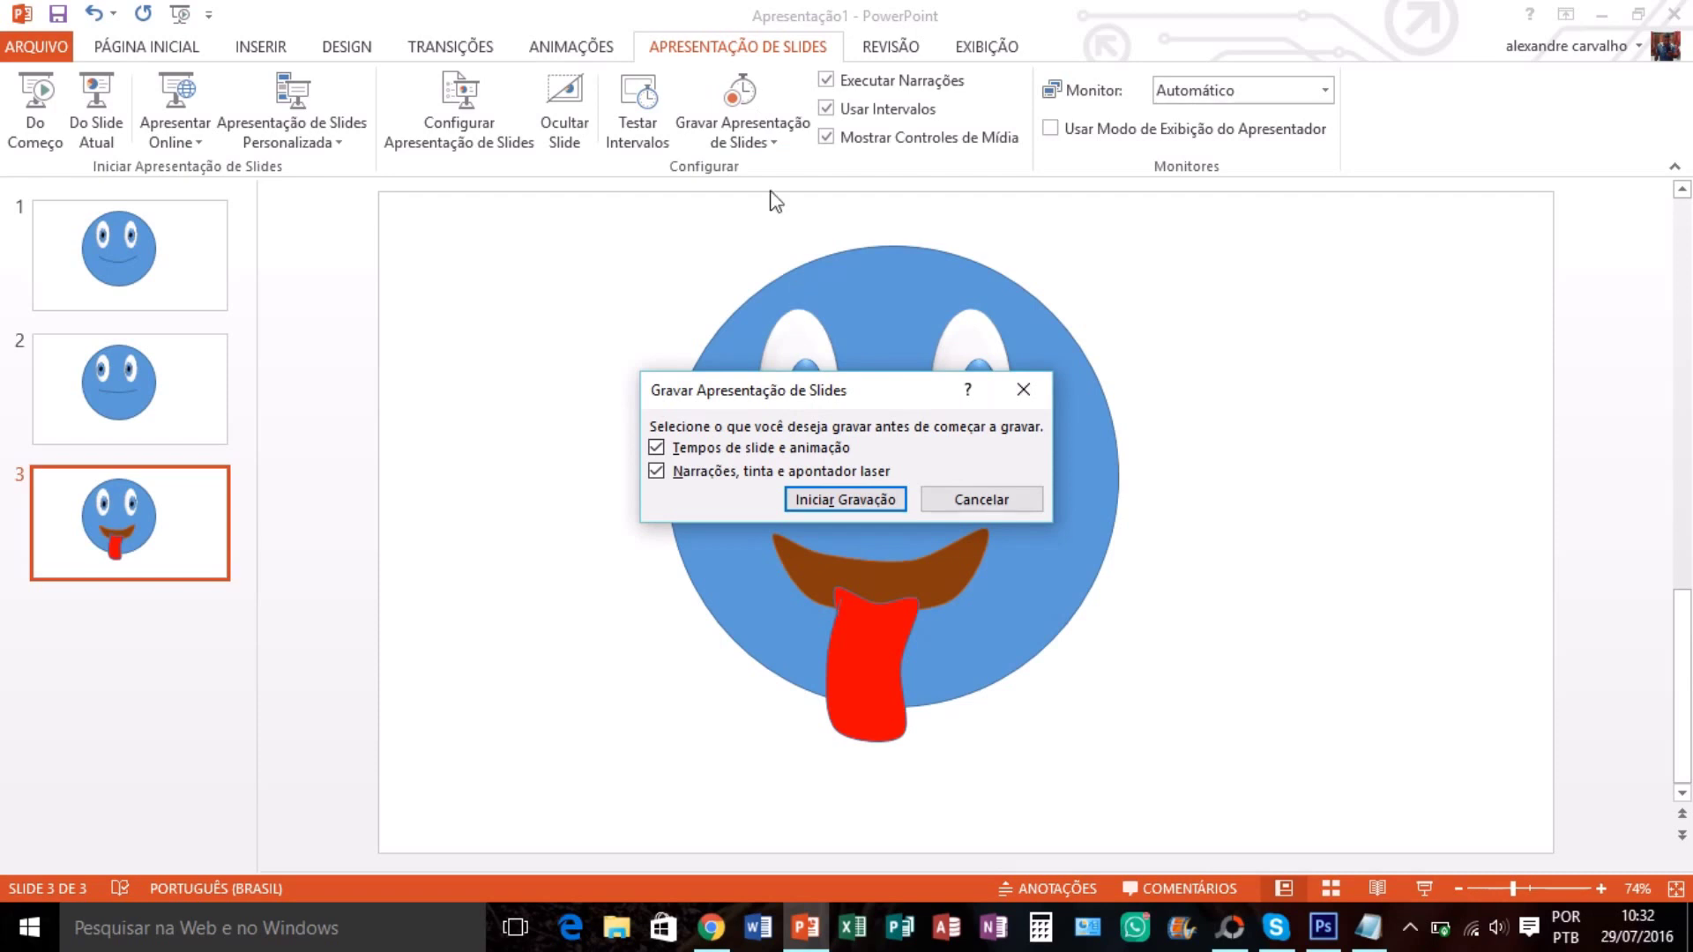
pyautogui.click(966, 499)
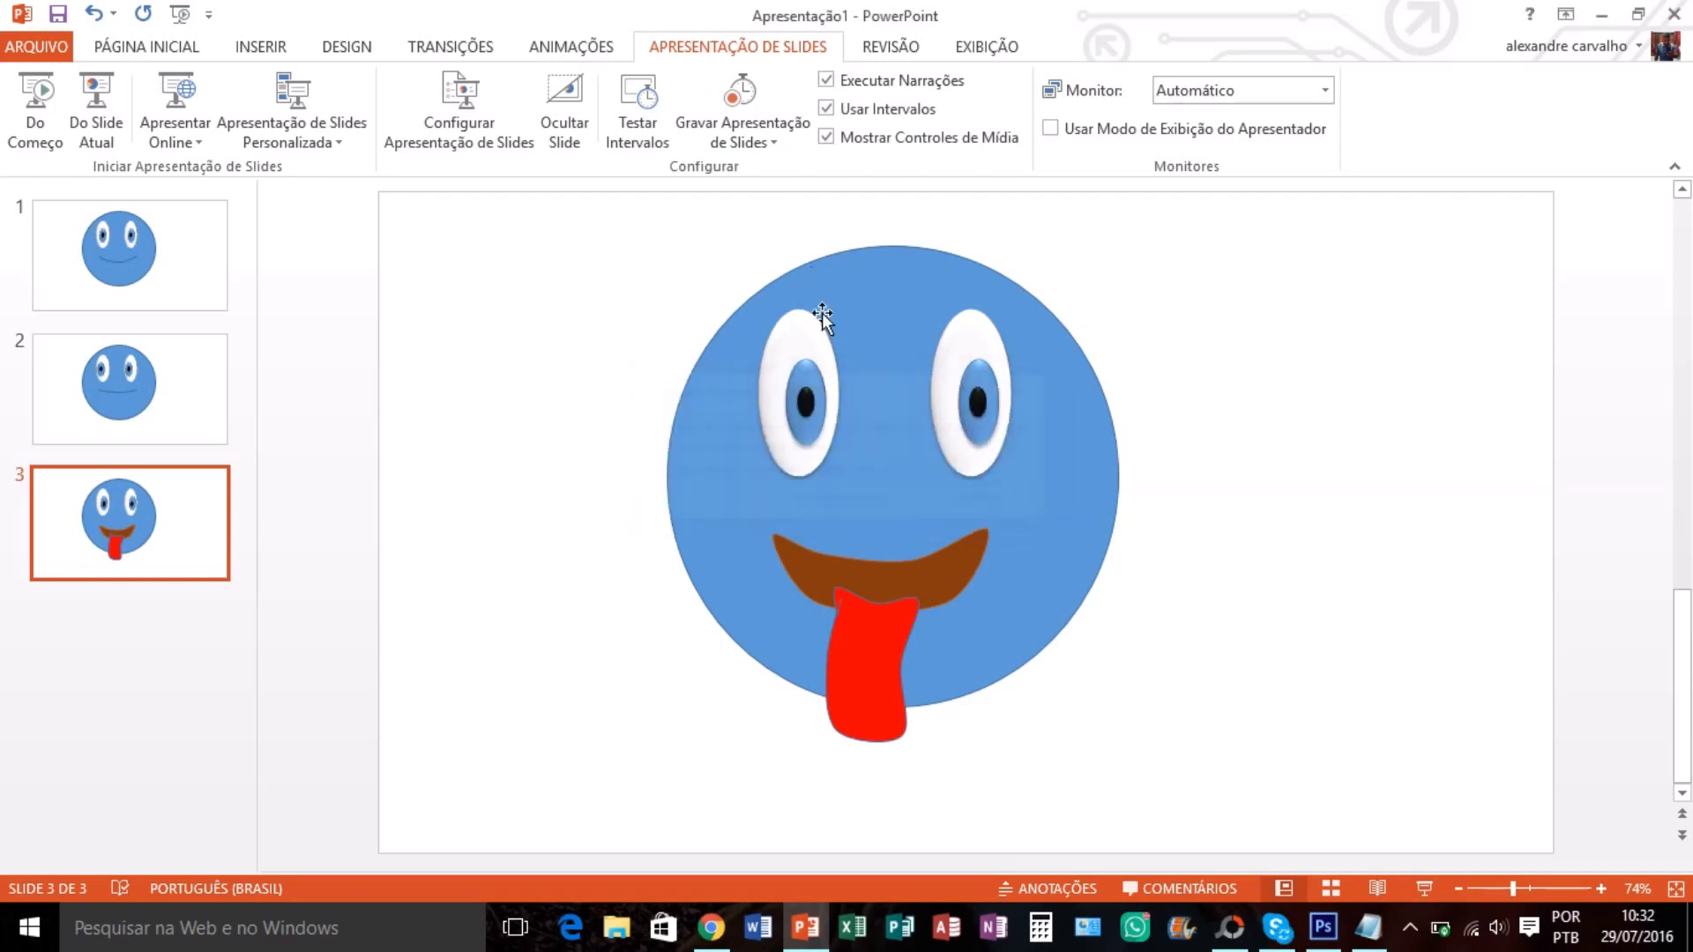
pyautogui.click(723, 141)
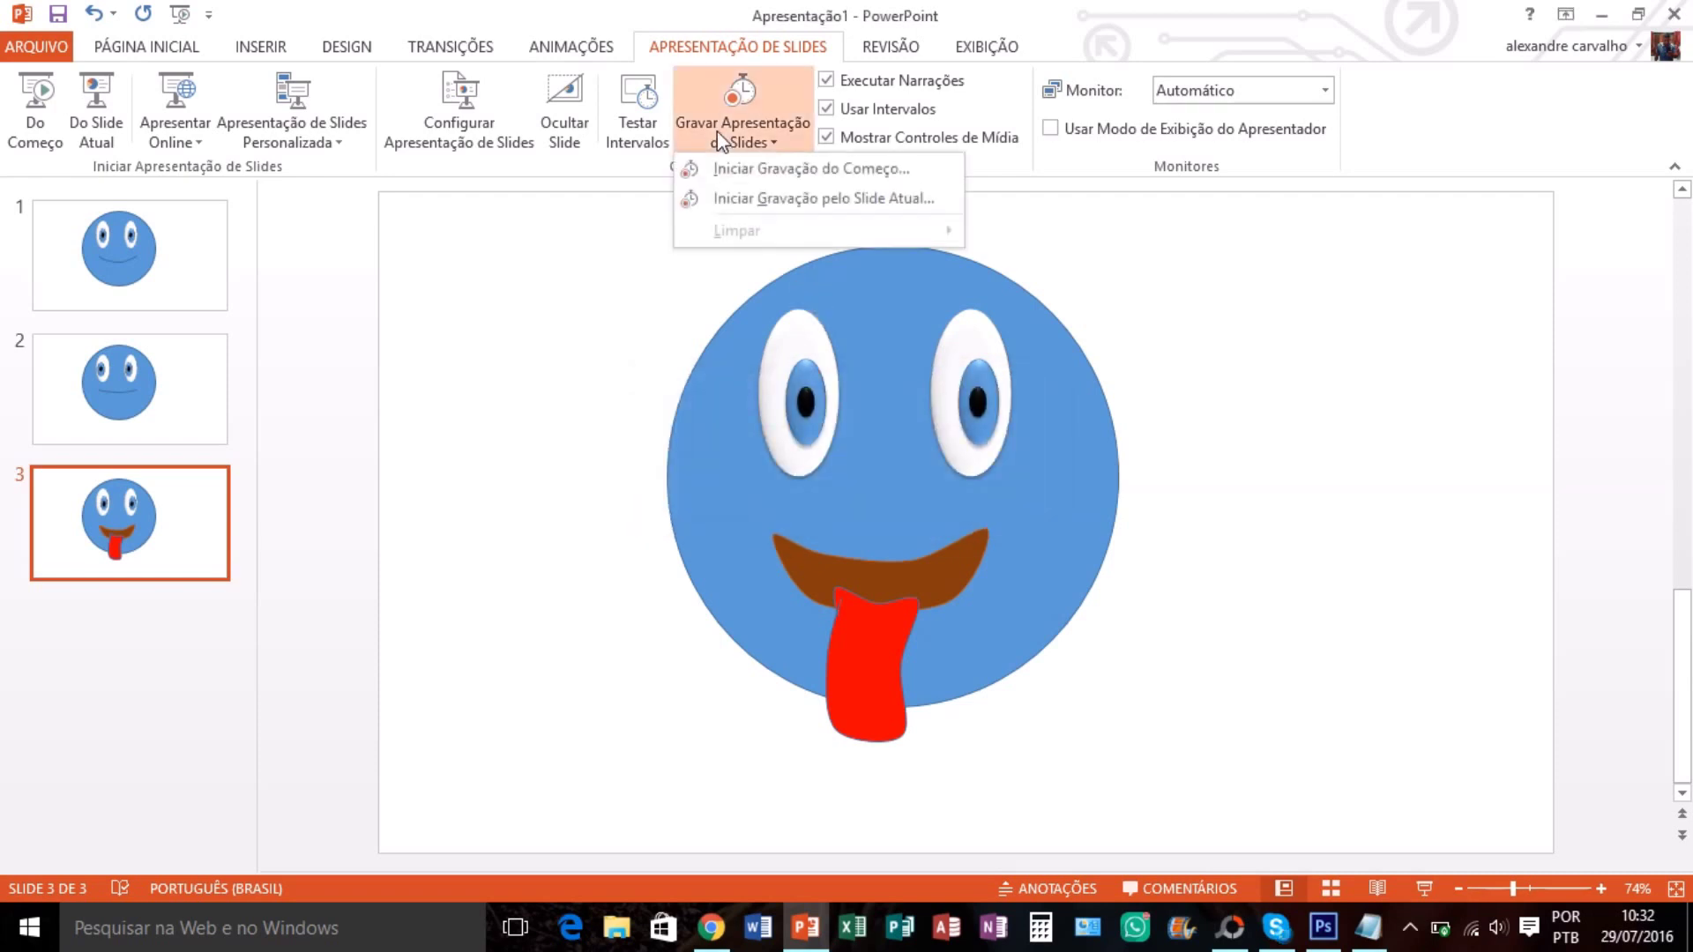
pyautogui.click(745, 172)
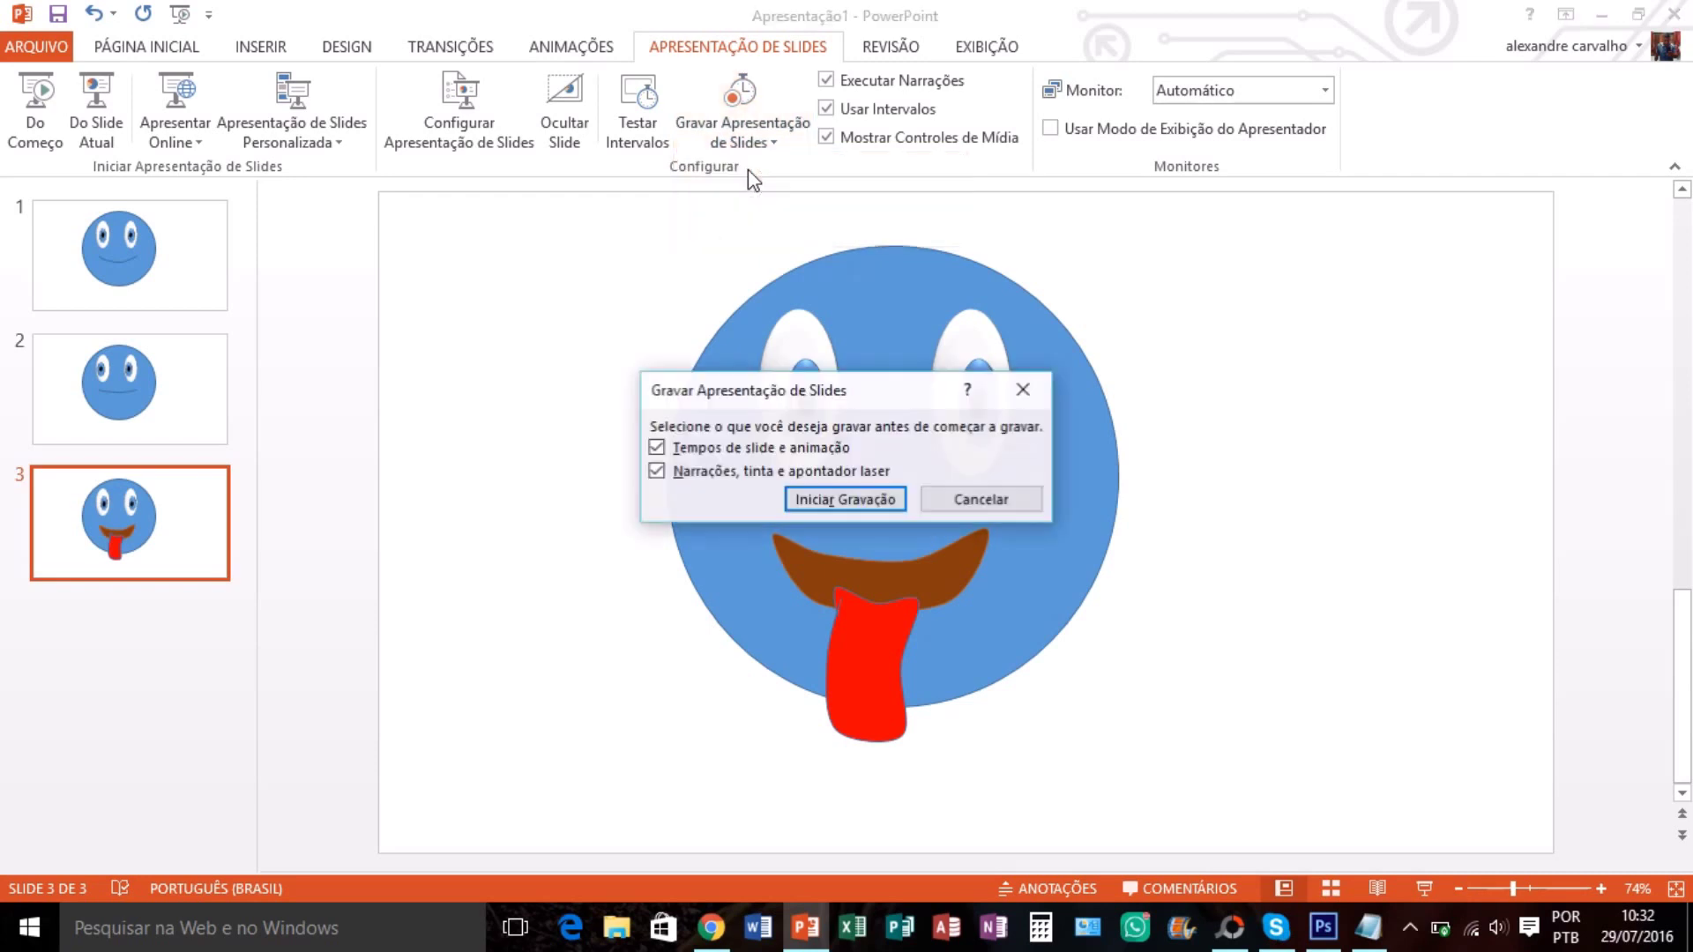
pyautogui.click(845, 499)
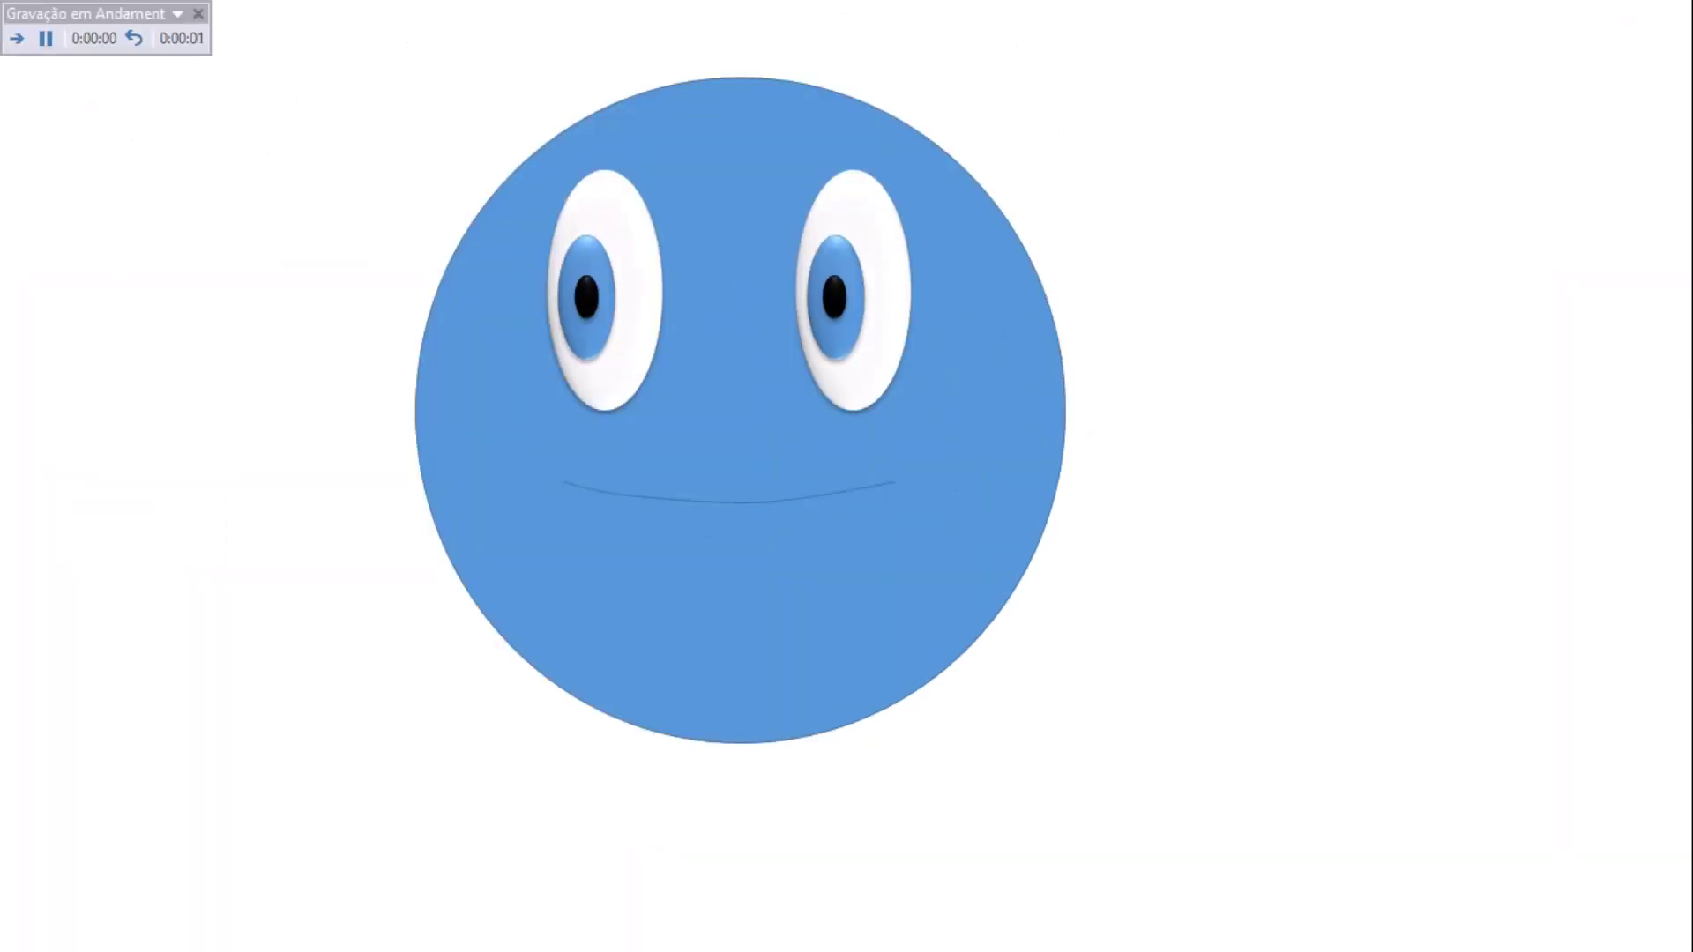
# Advance through the slides and the mouth-and-tongue animation, then end the recording
pyautogui.press('Right')
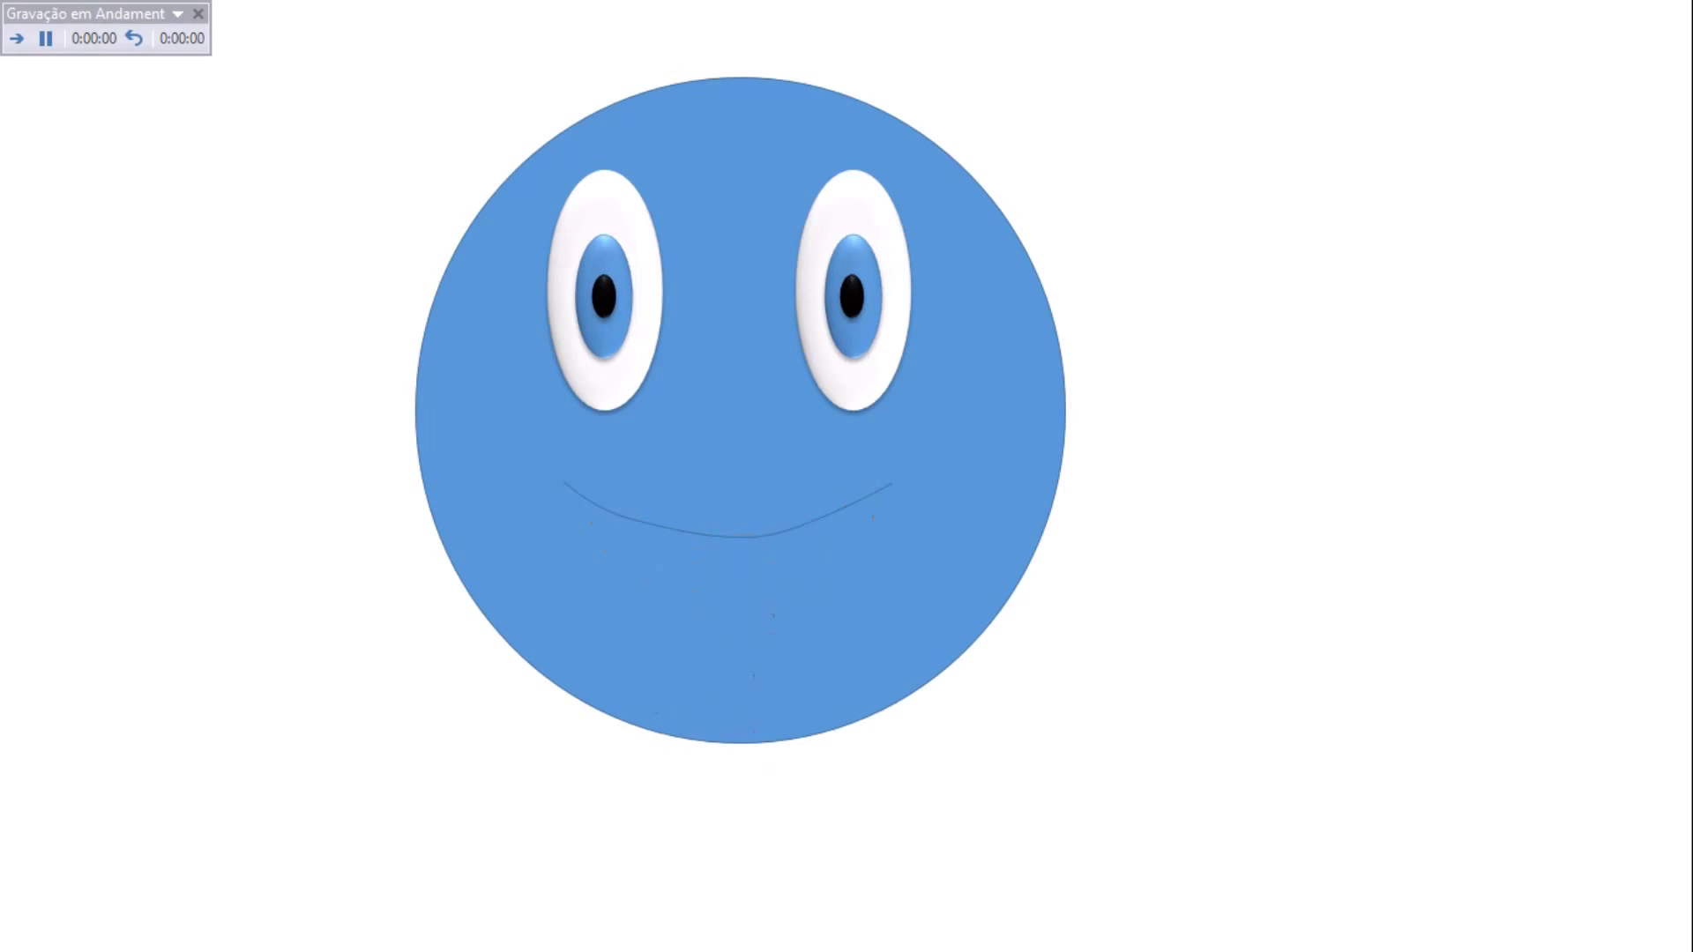
pyautogui.press('Right')
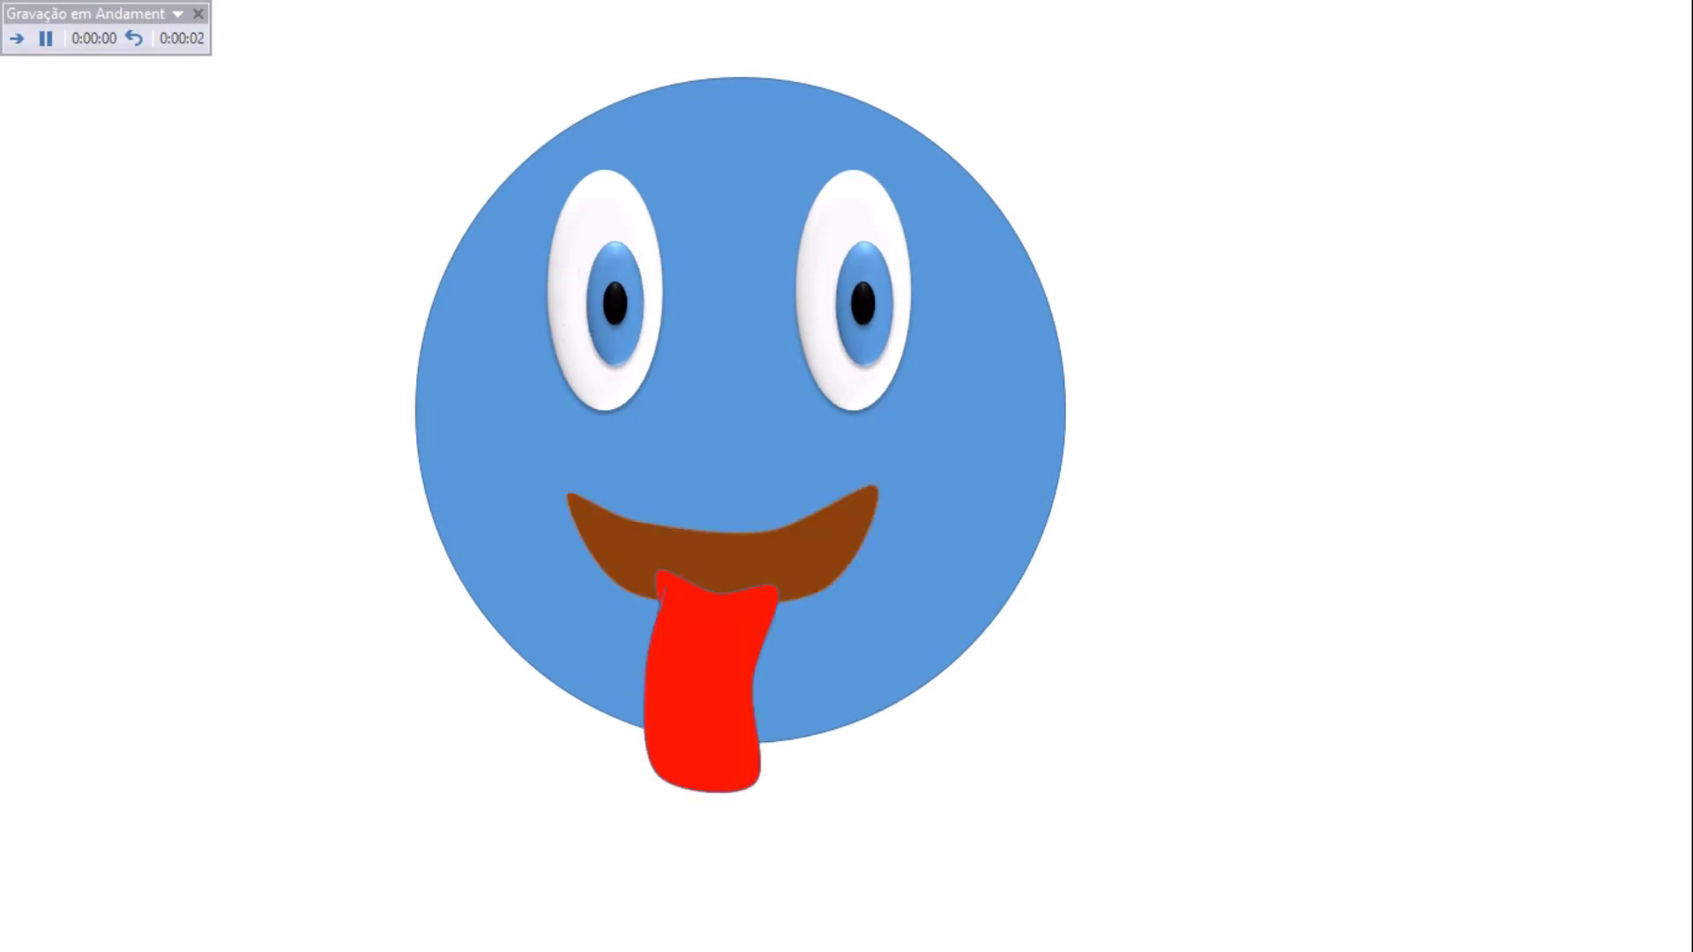
pyautogui.press('Right')
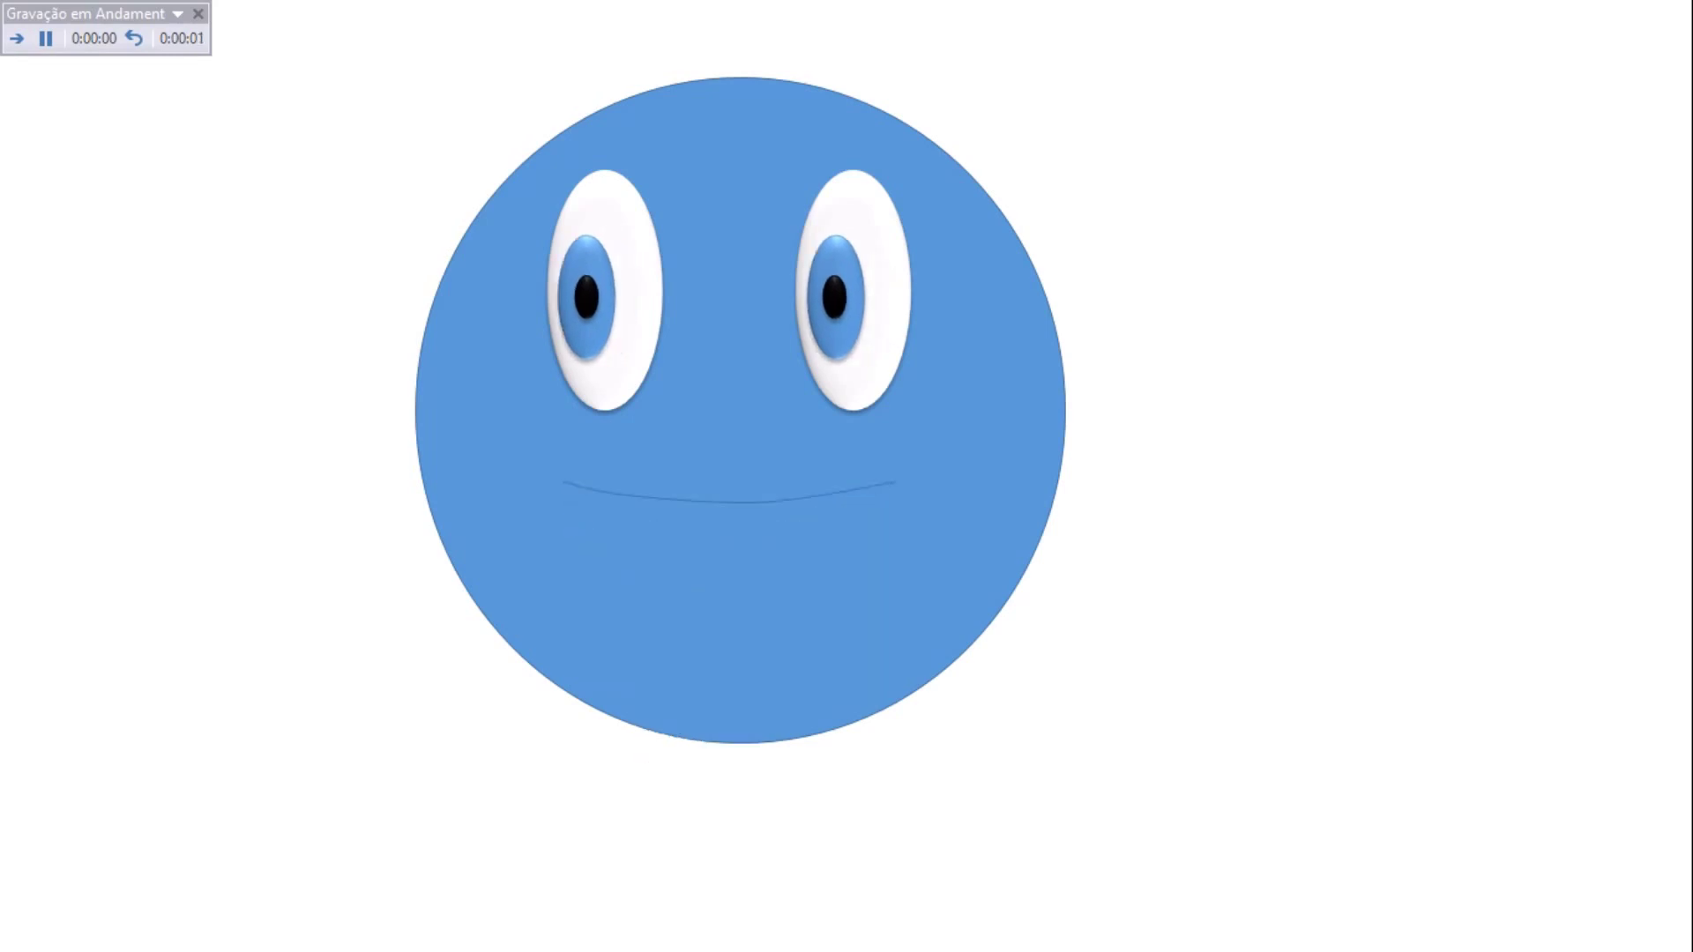
pyautogui.press('Escape')
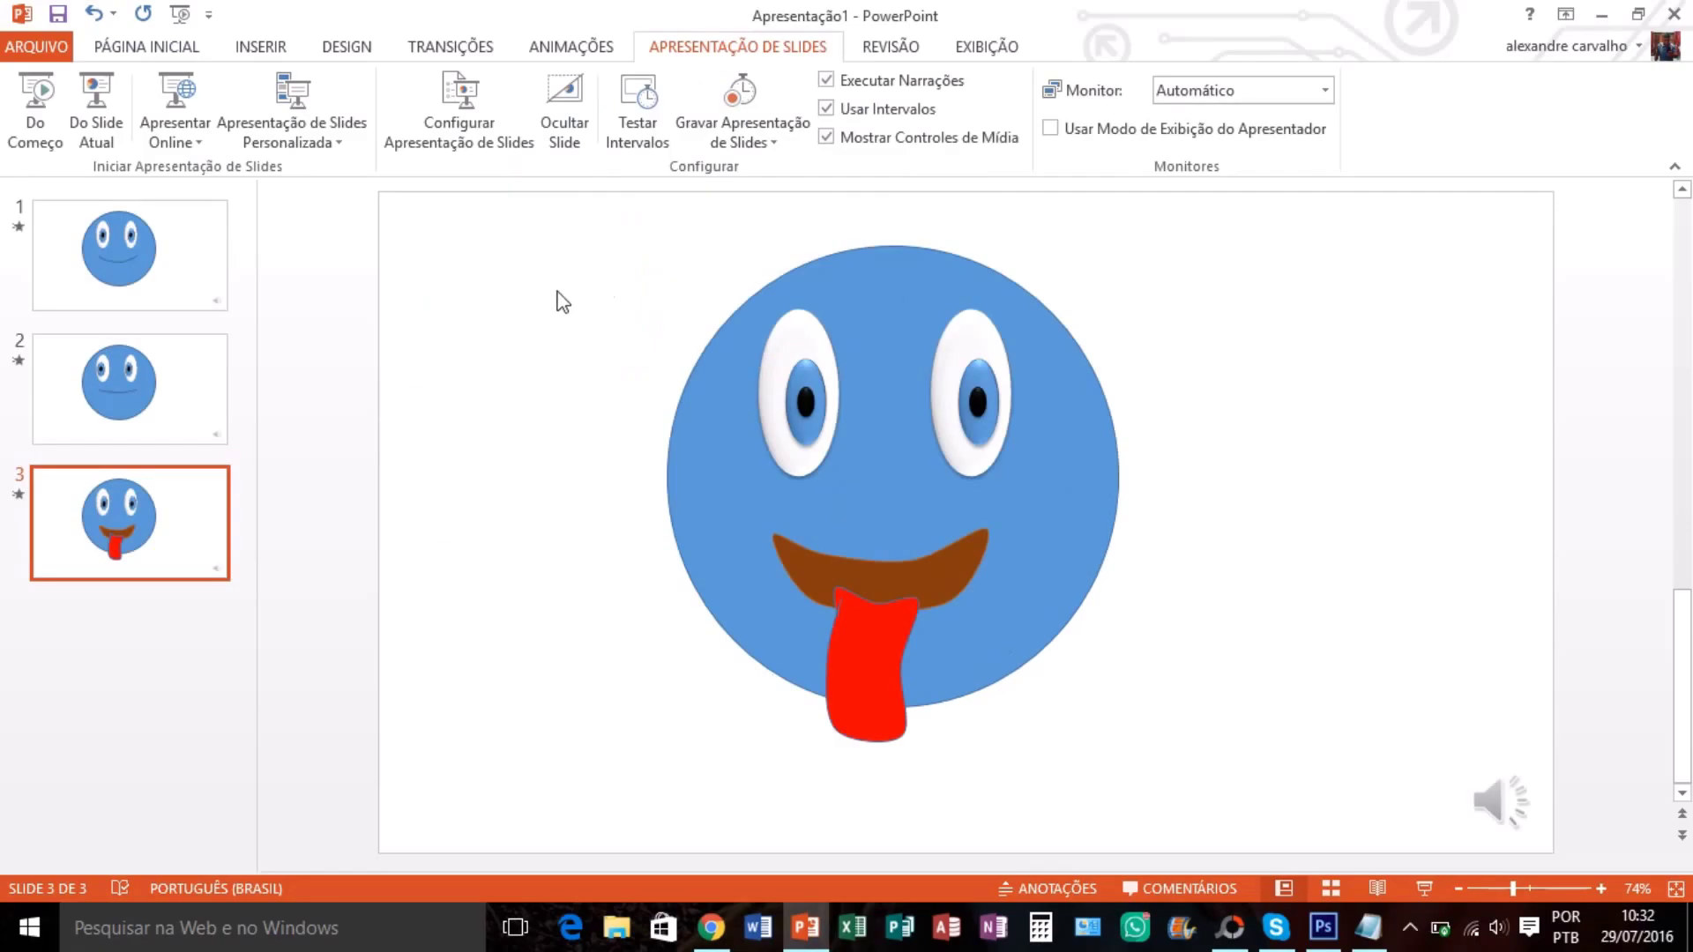
pyautogui.click(35, 102)
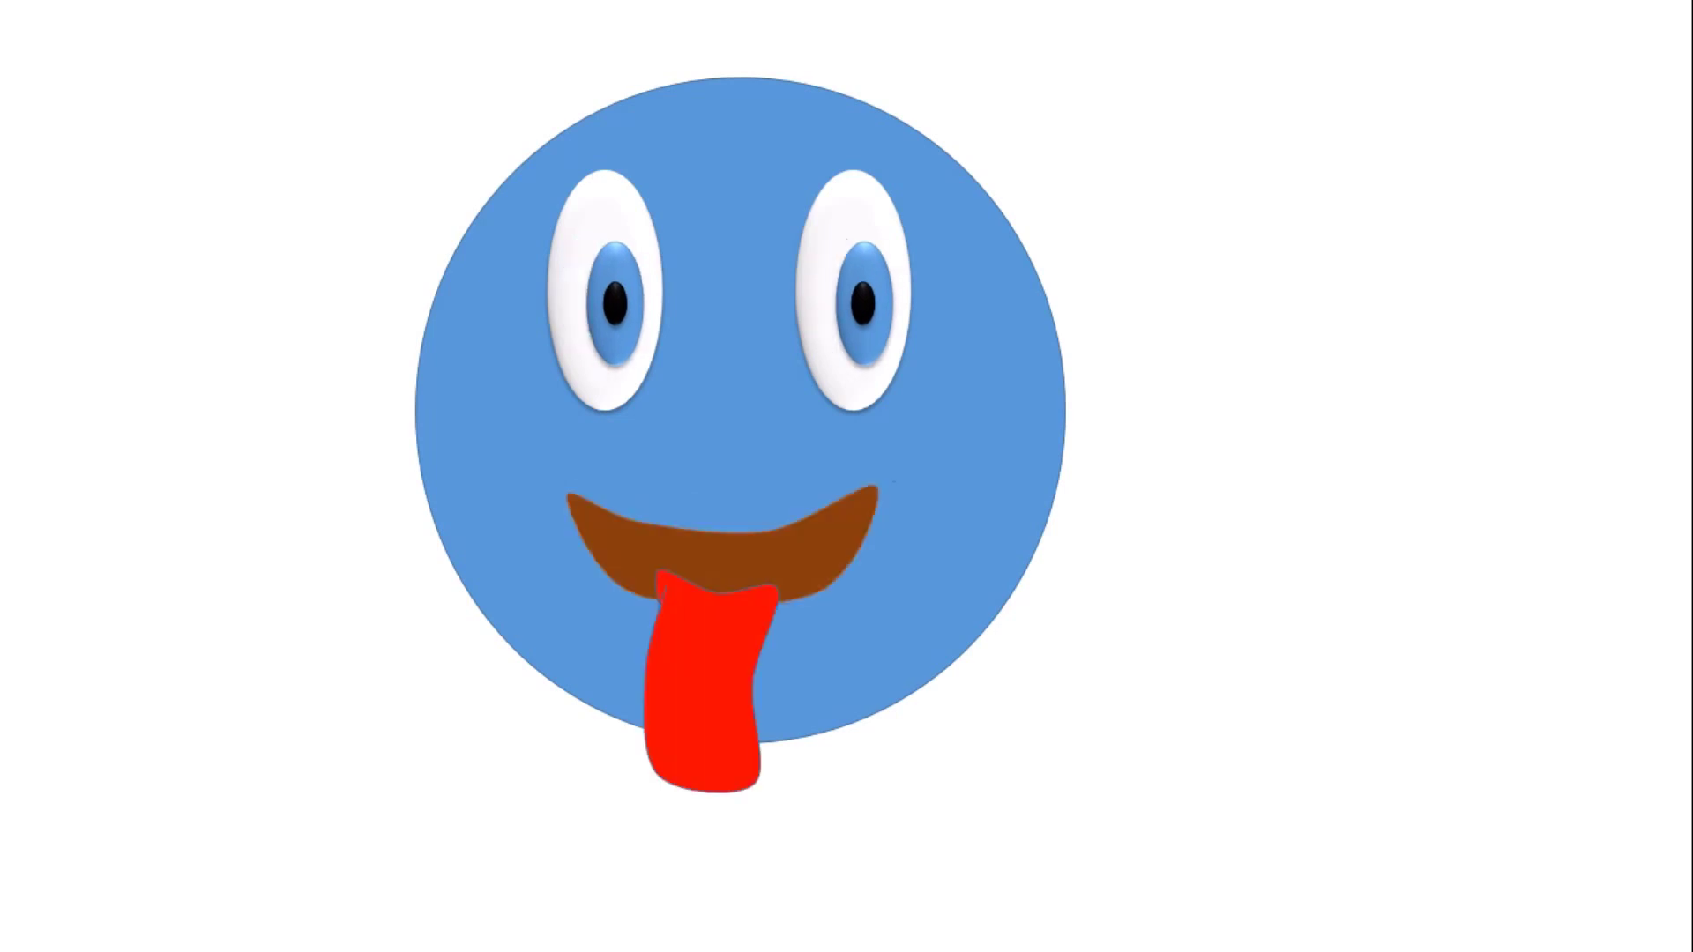
pyautogui.press('Escape')
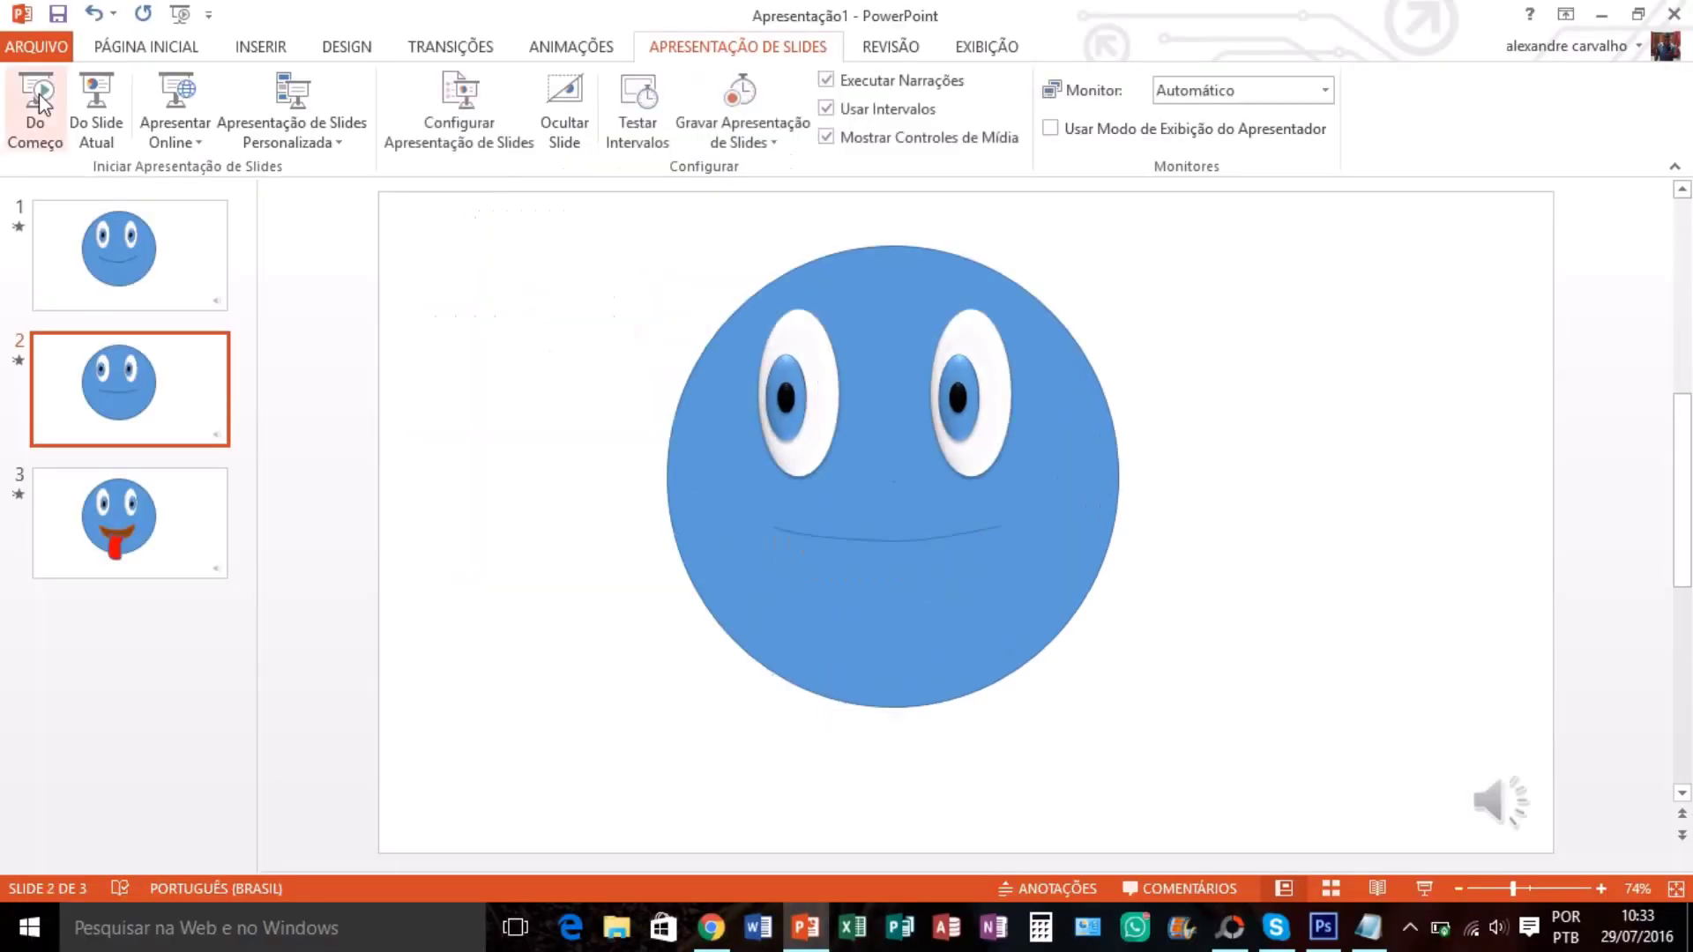
pyautogui.click(1378, 932)
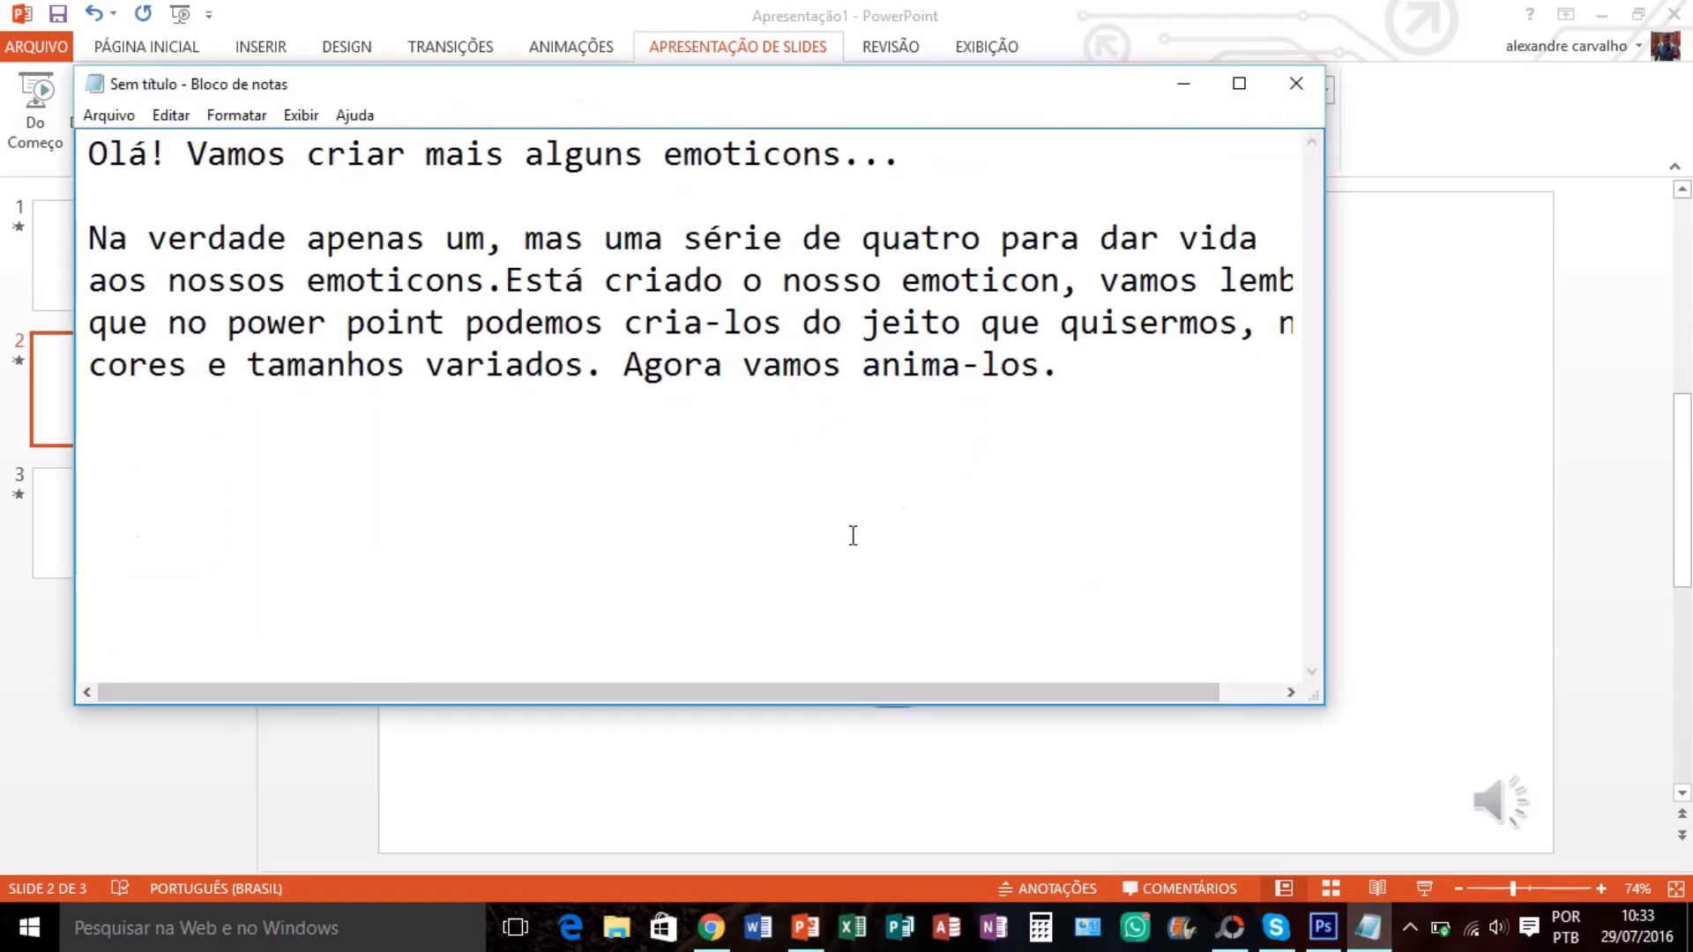
# Add that emoticons can be saved as separate images or a gif played in PowerPoint
pyautogui.write('Pod')
pyautogui.write('emos sal')
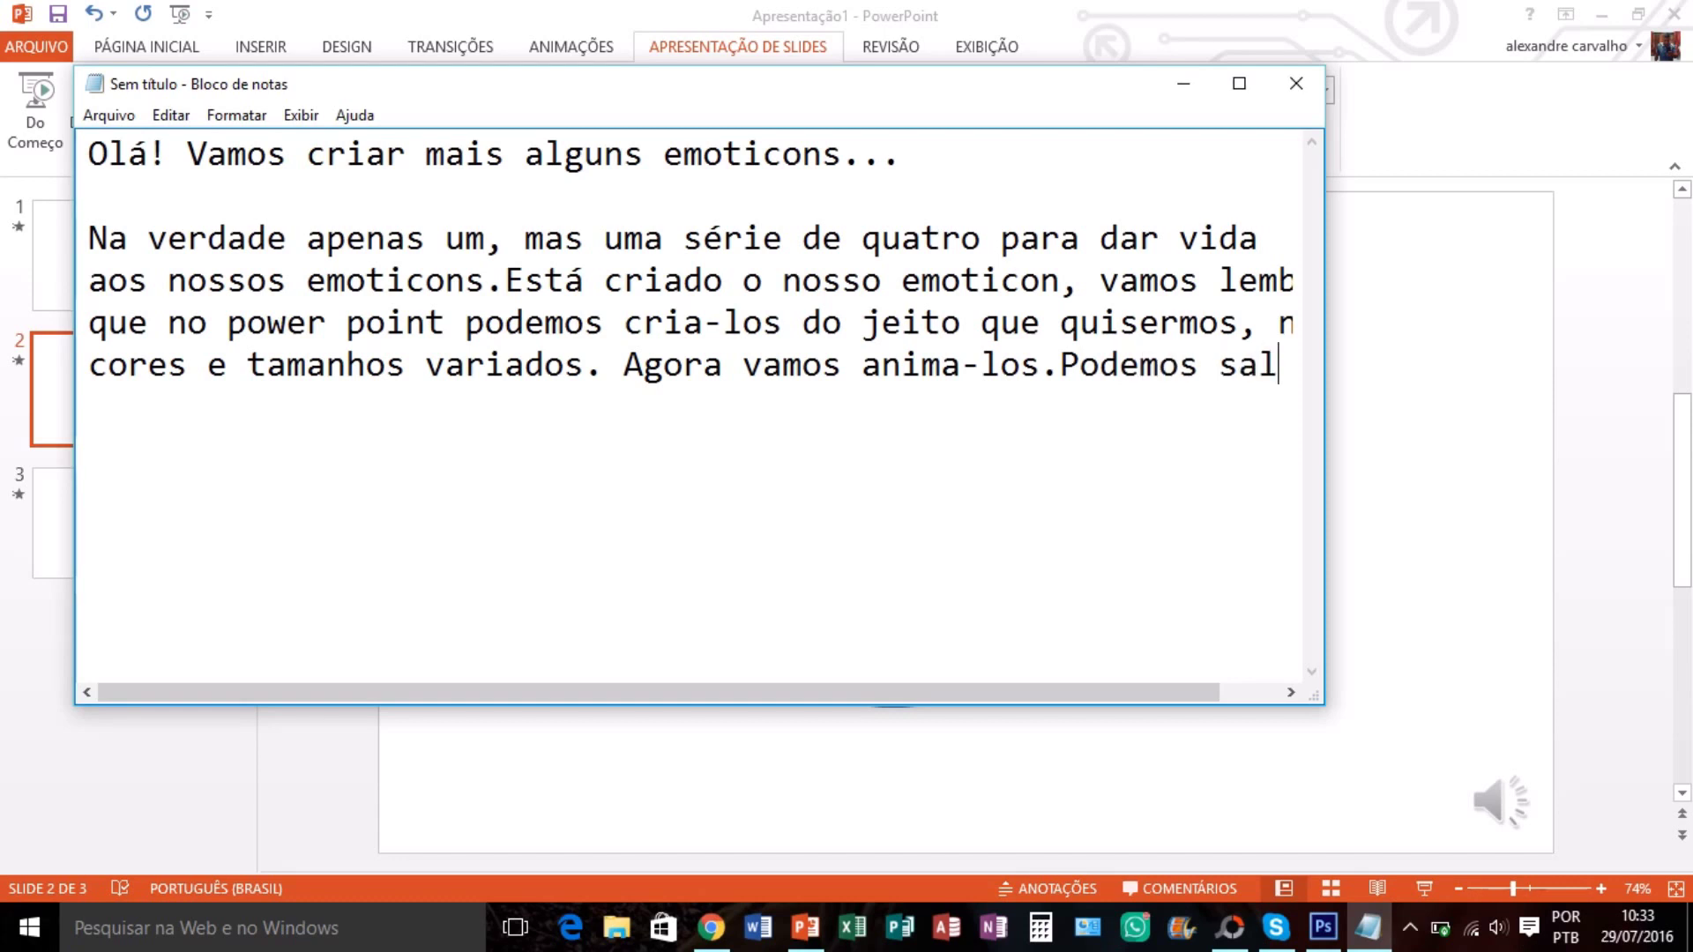
pyautogui.write('va-los')
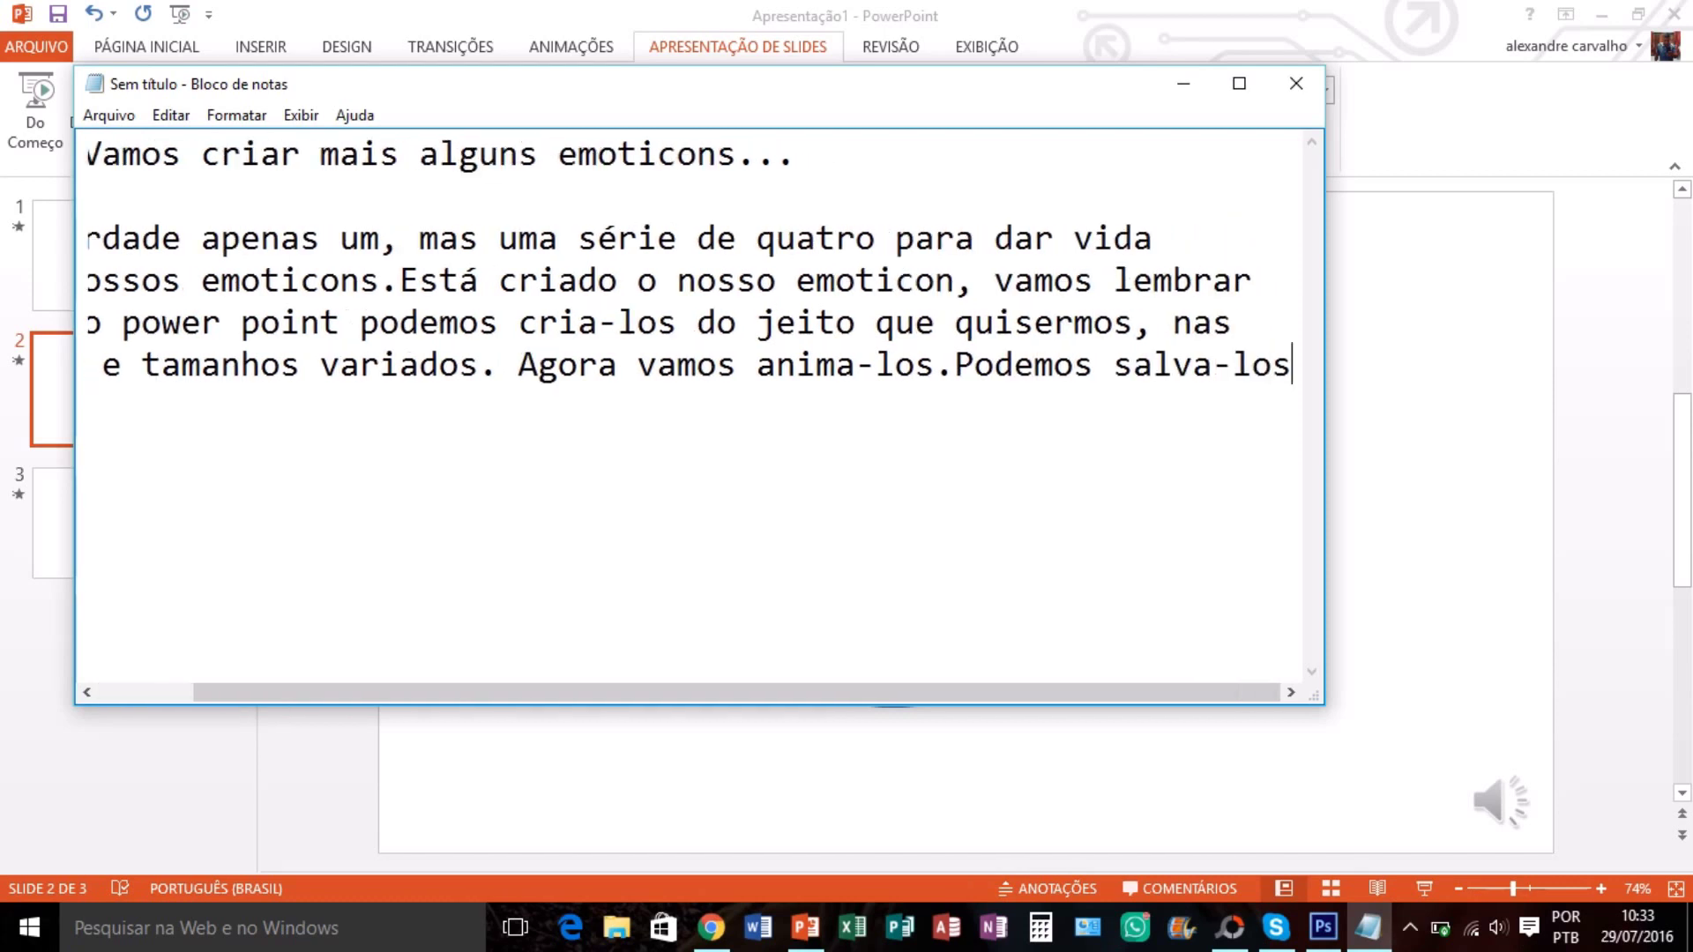
pyautogui.press('Return')
pyautogui.write('como ')
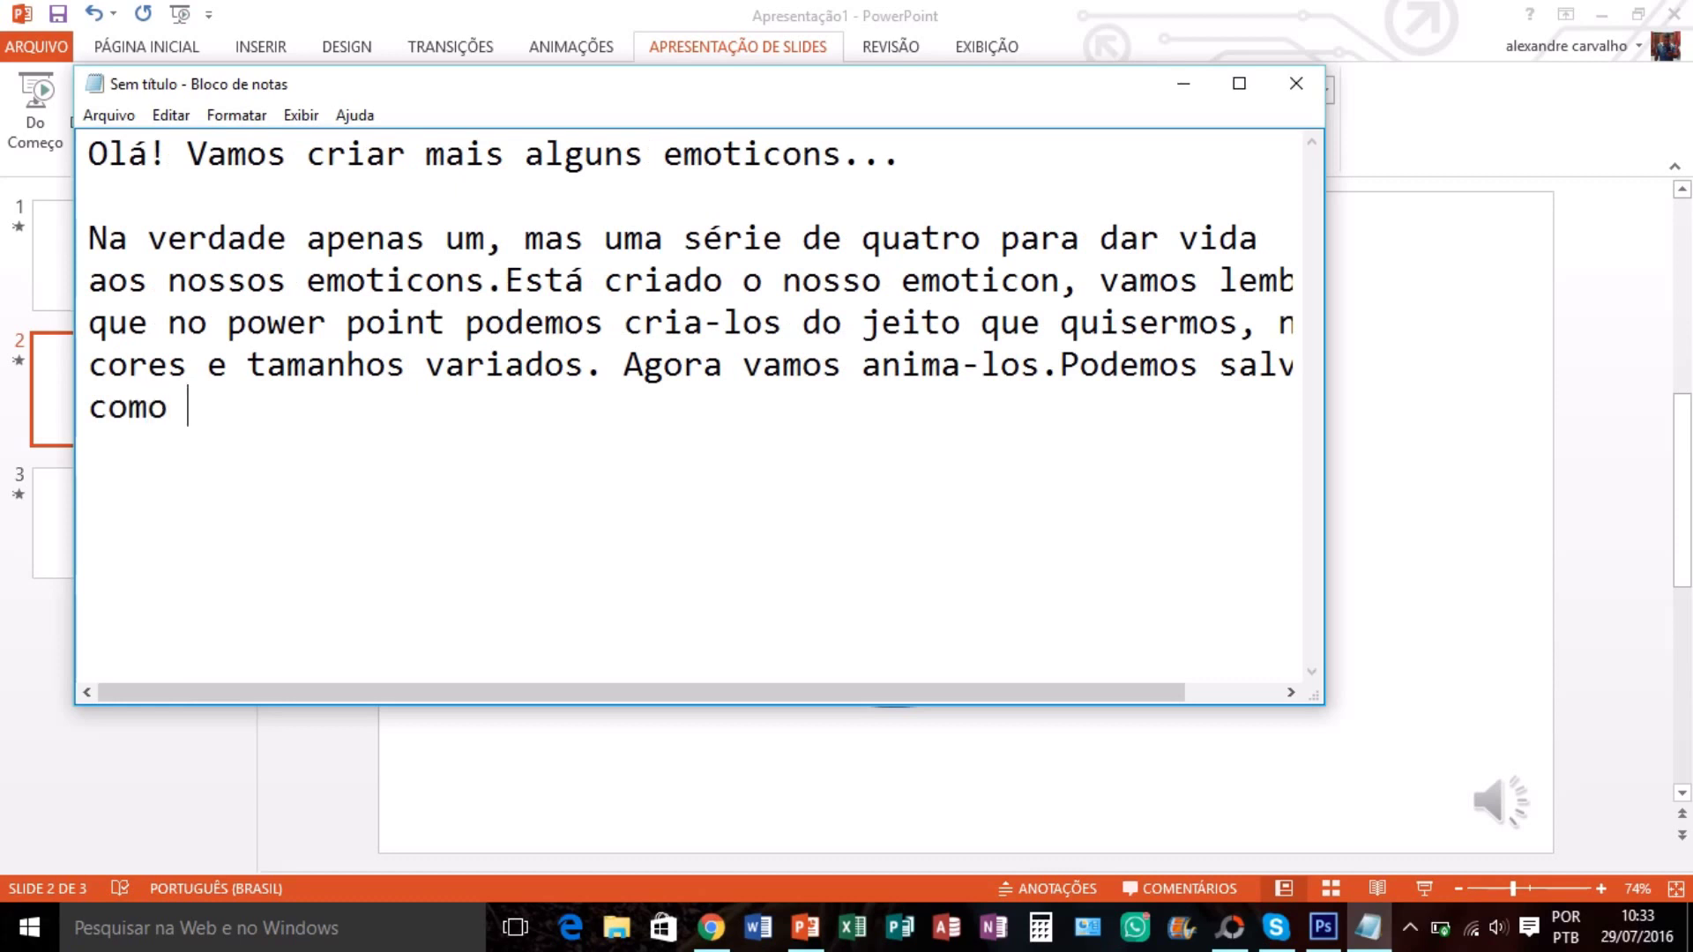
pyautogui.write('imagem')
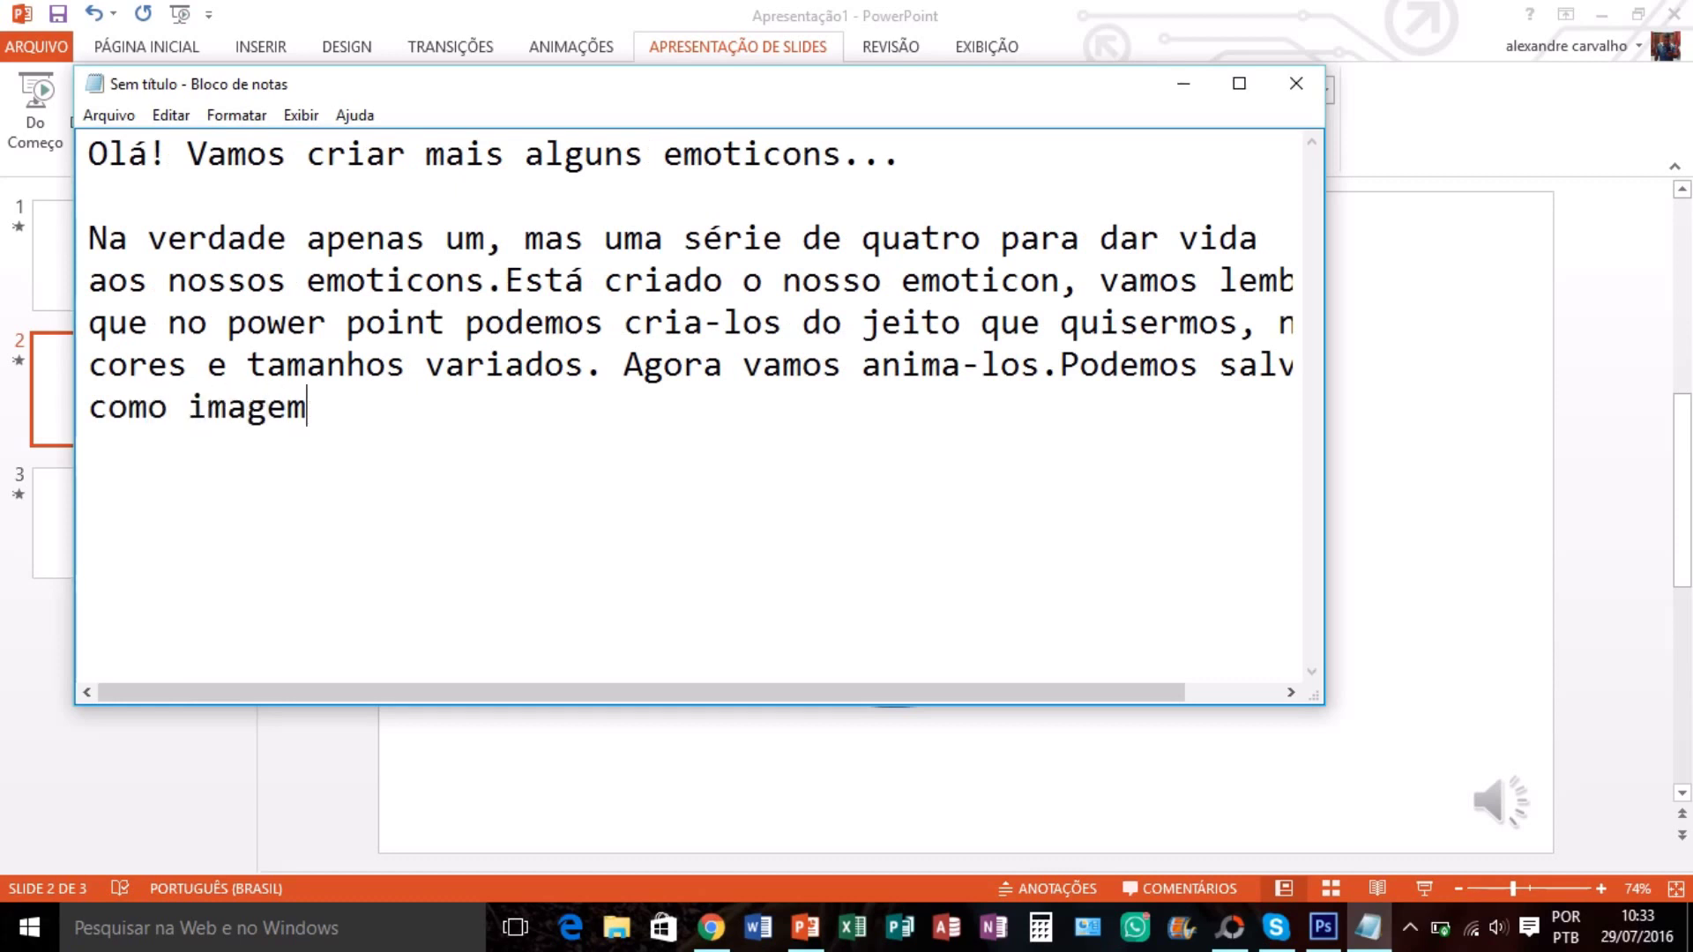
pyautogui.write(' c')
pyautogui.write('ada um se')
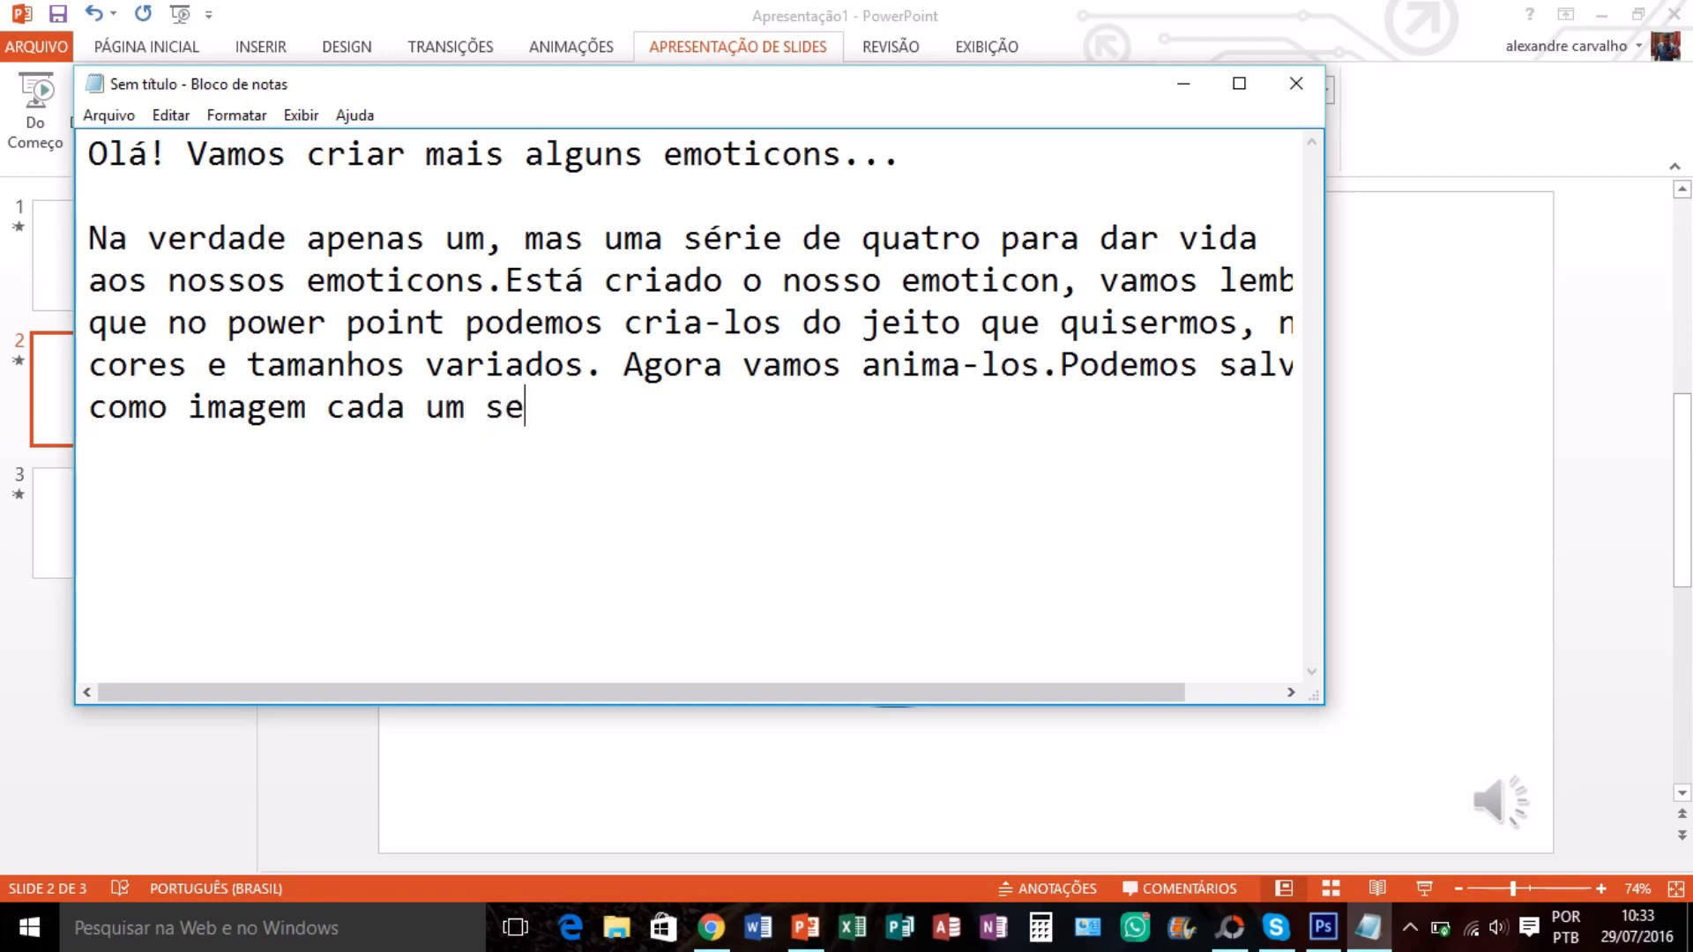
pyautogui.write('parado')
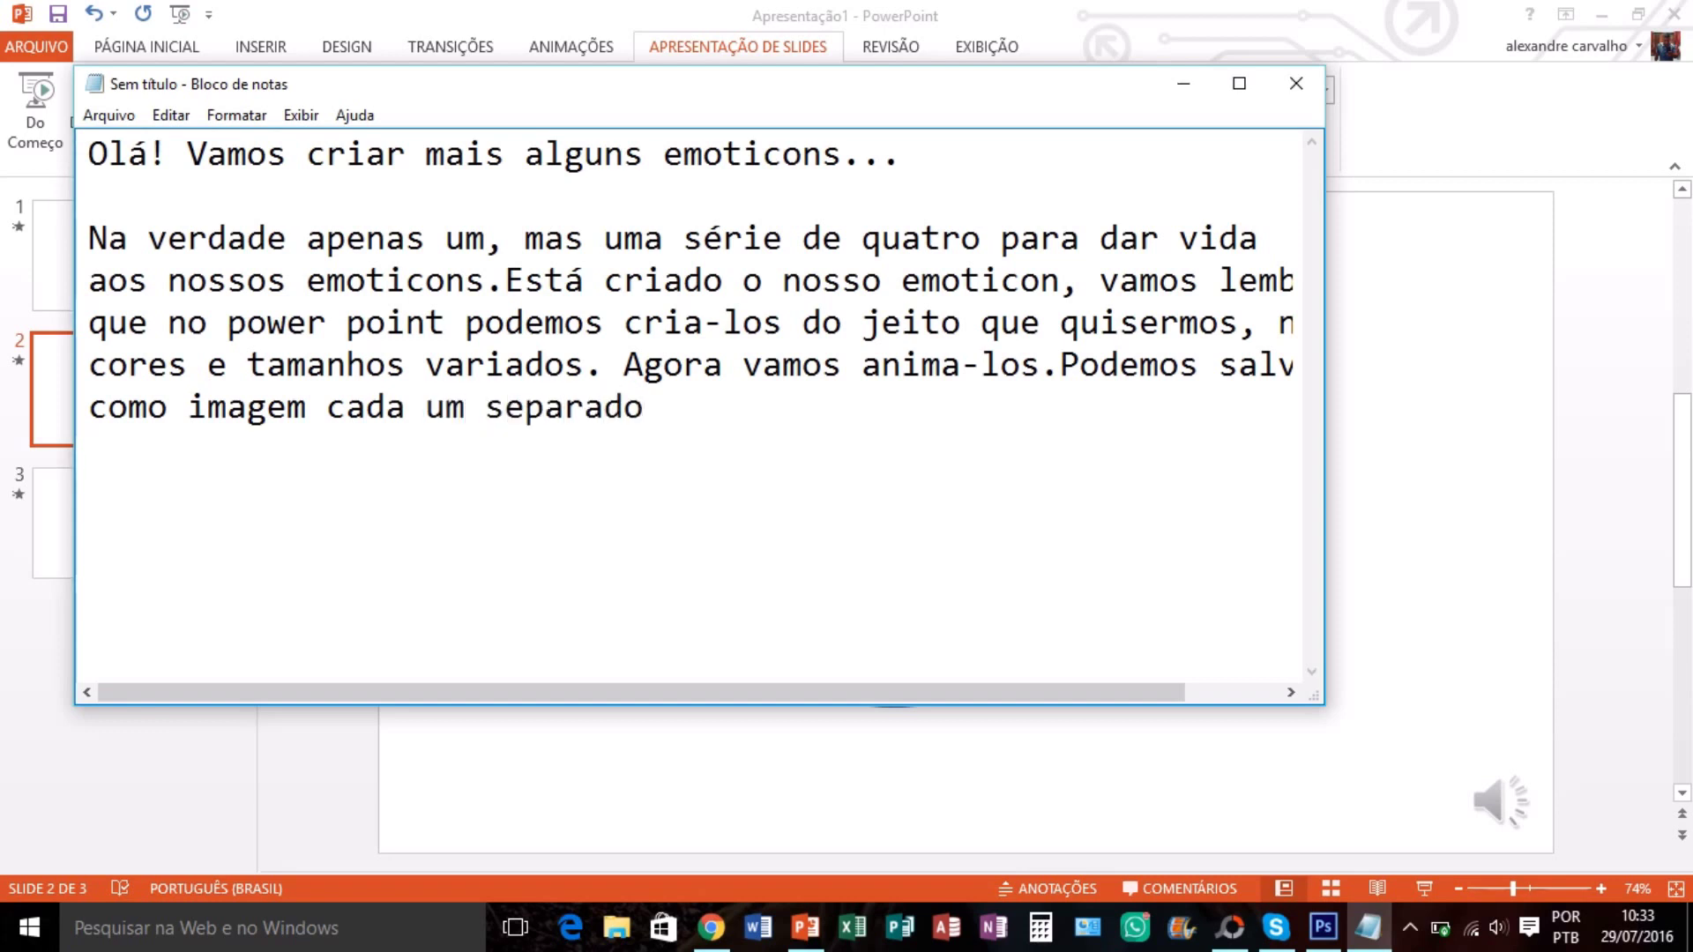
pyautogui.write(' ou c')
pyautogui.write('omo g')
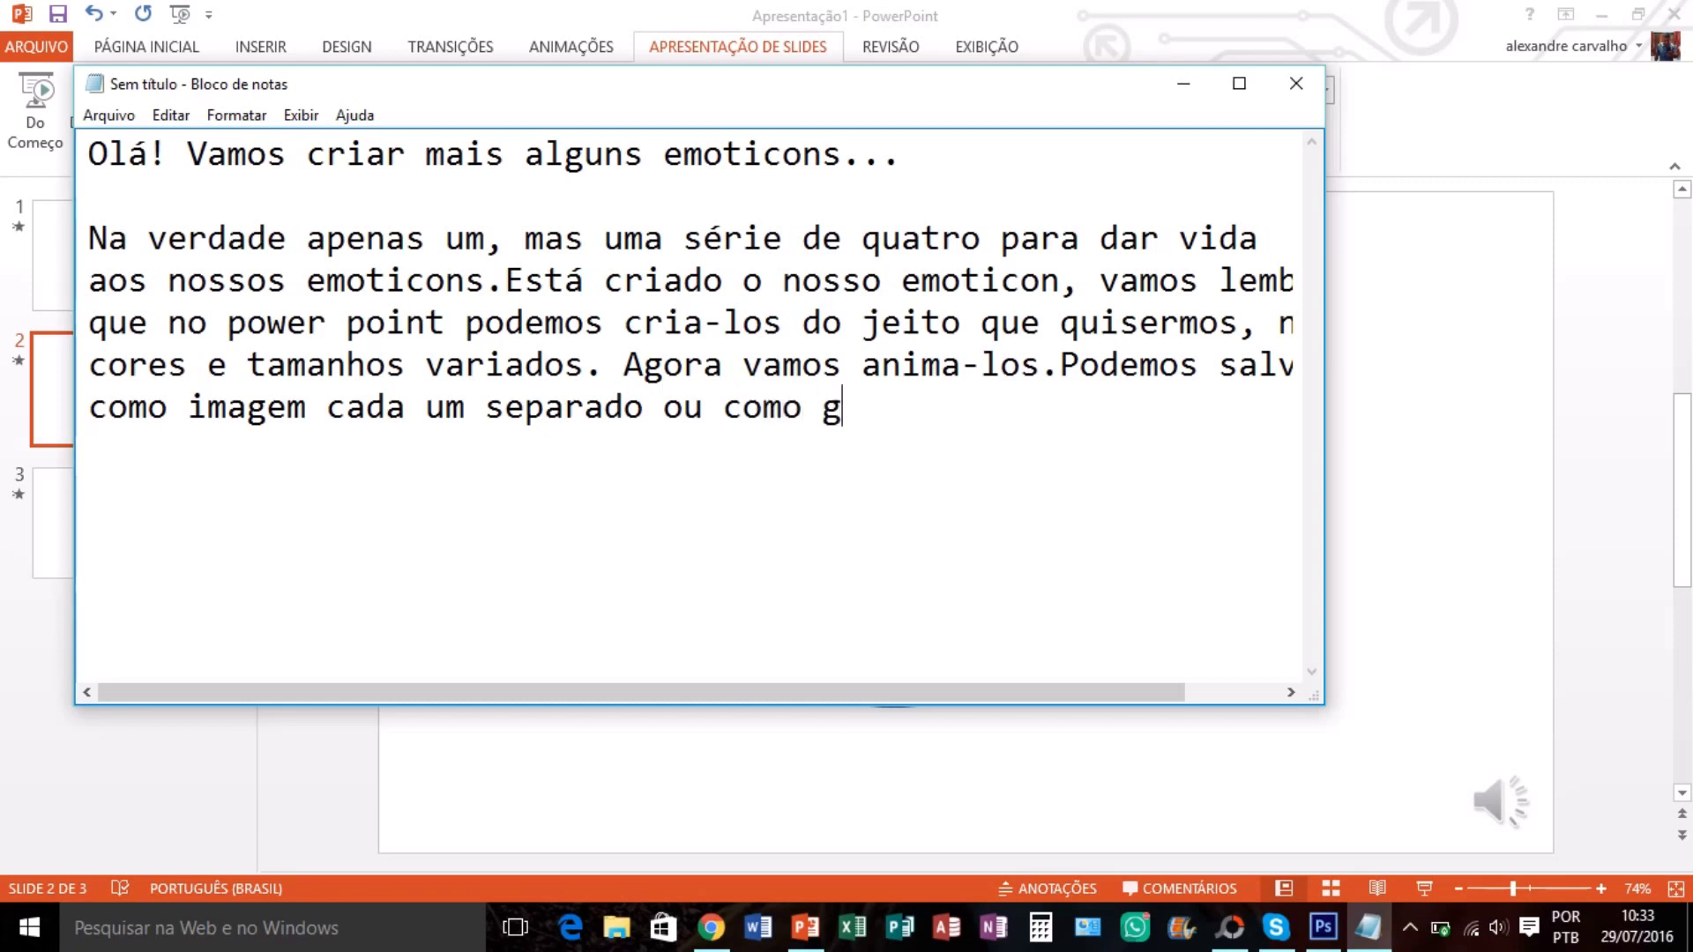
pyautogui.write('f')
pyautogui.press('BackSpace')
pyautogui.write('if ')
pyautogui.write('e rodar ')
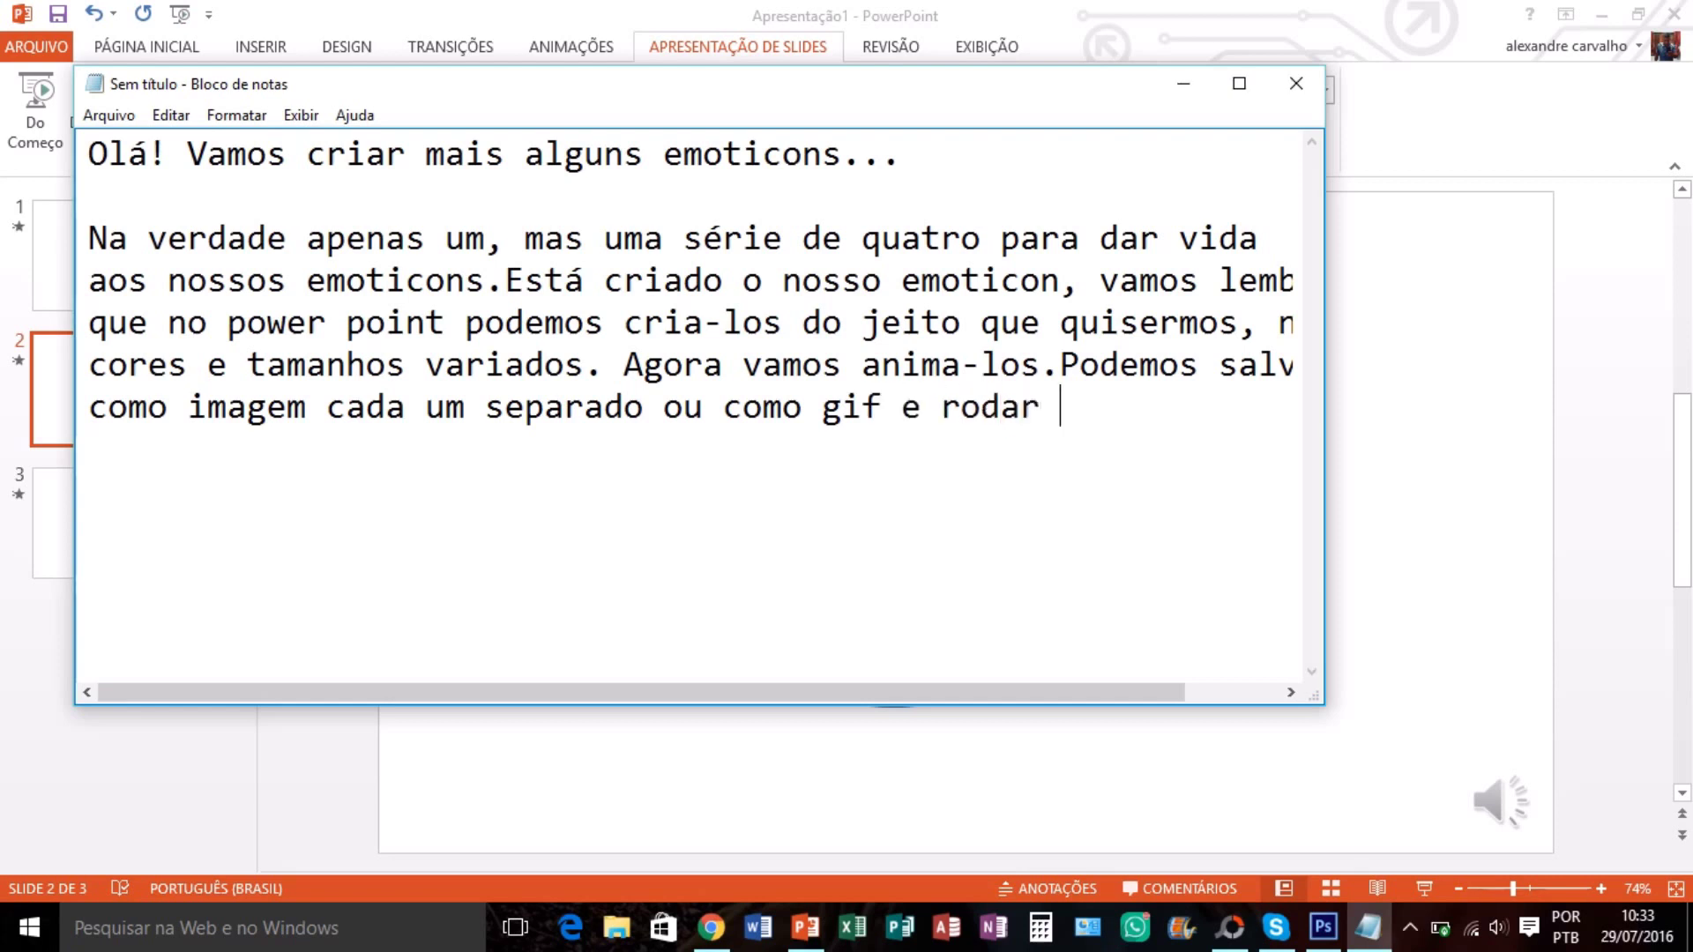
pyautogui.write('no p')
pyautogui.write('ró')
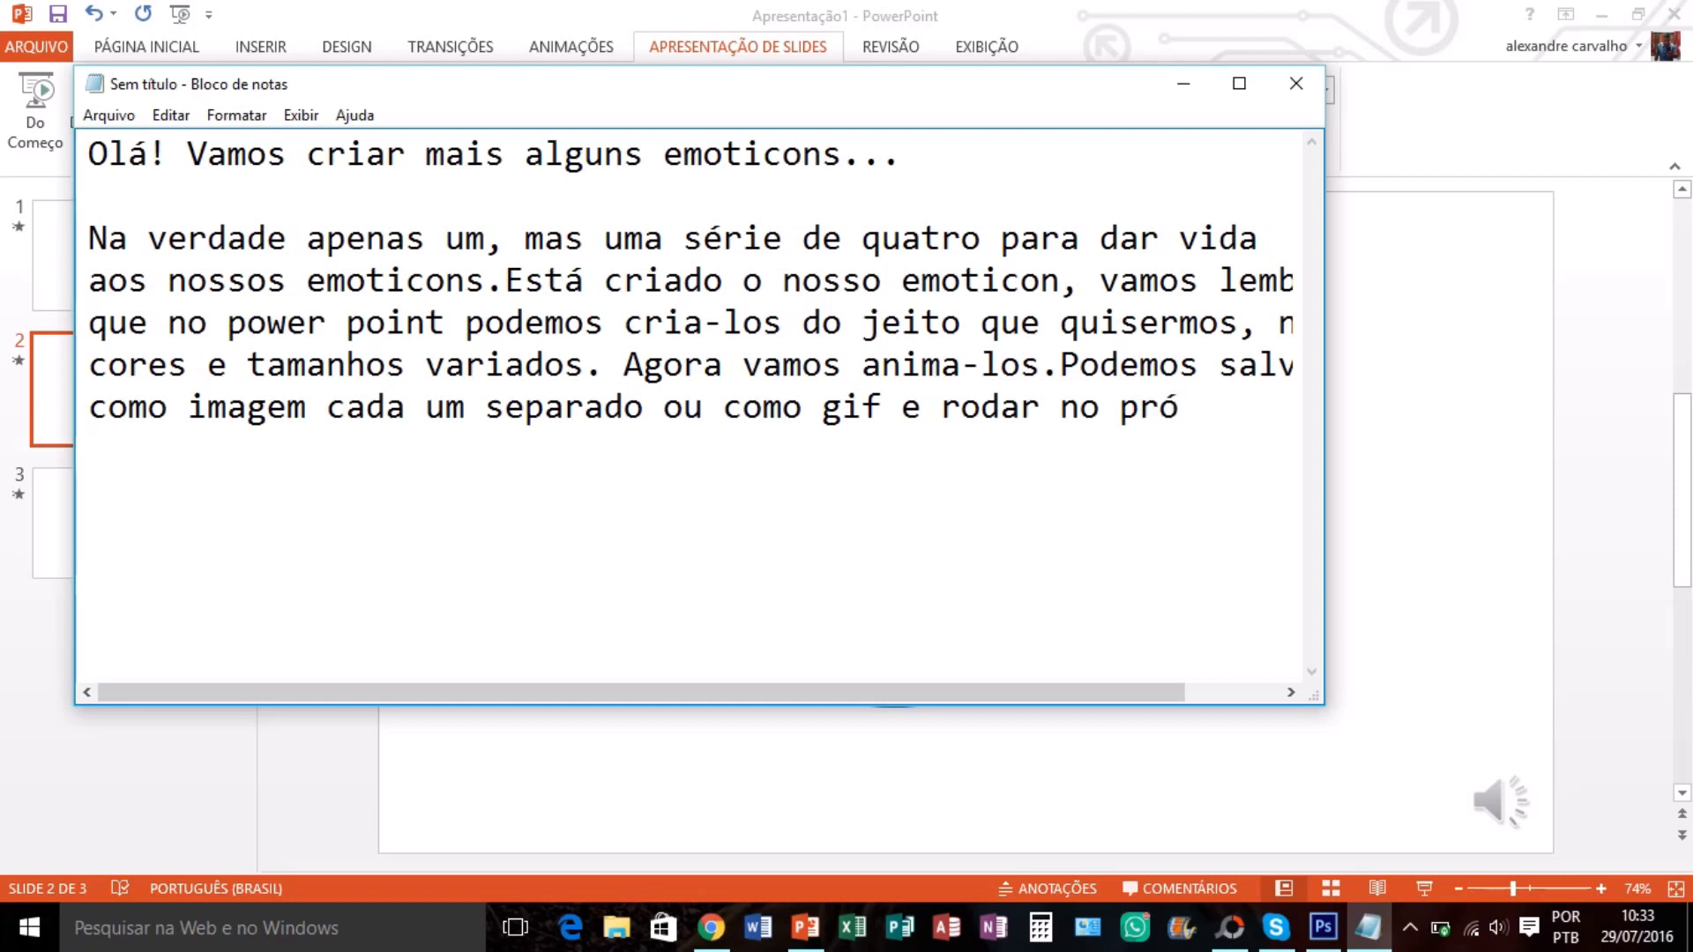
pyautogui.write('pri')
pyautogui.write(' pow')
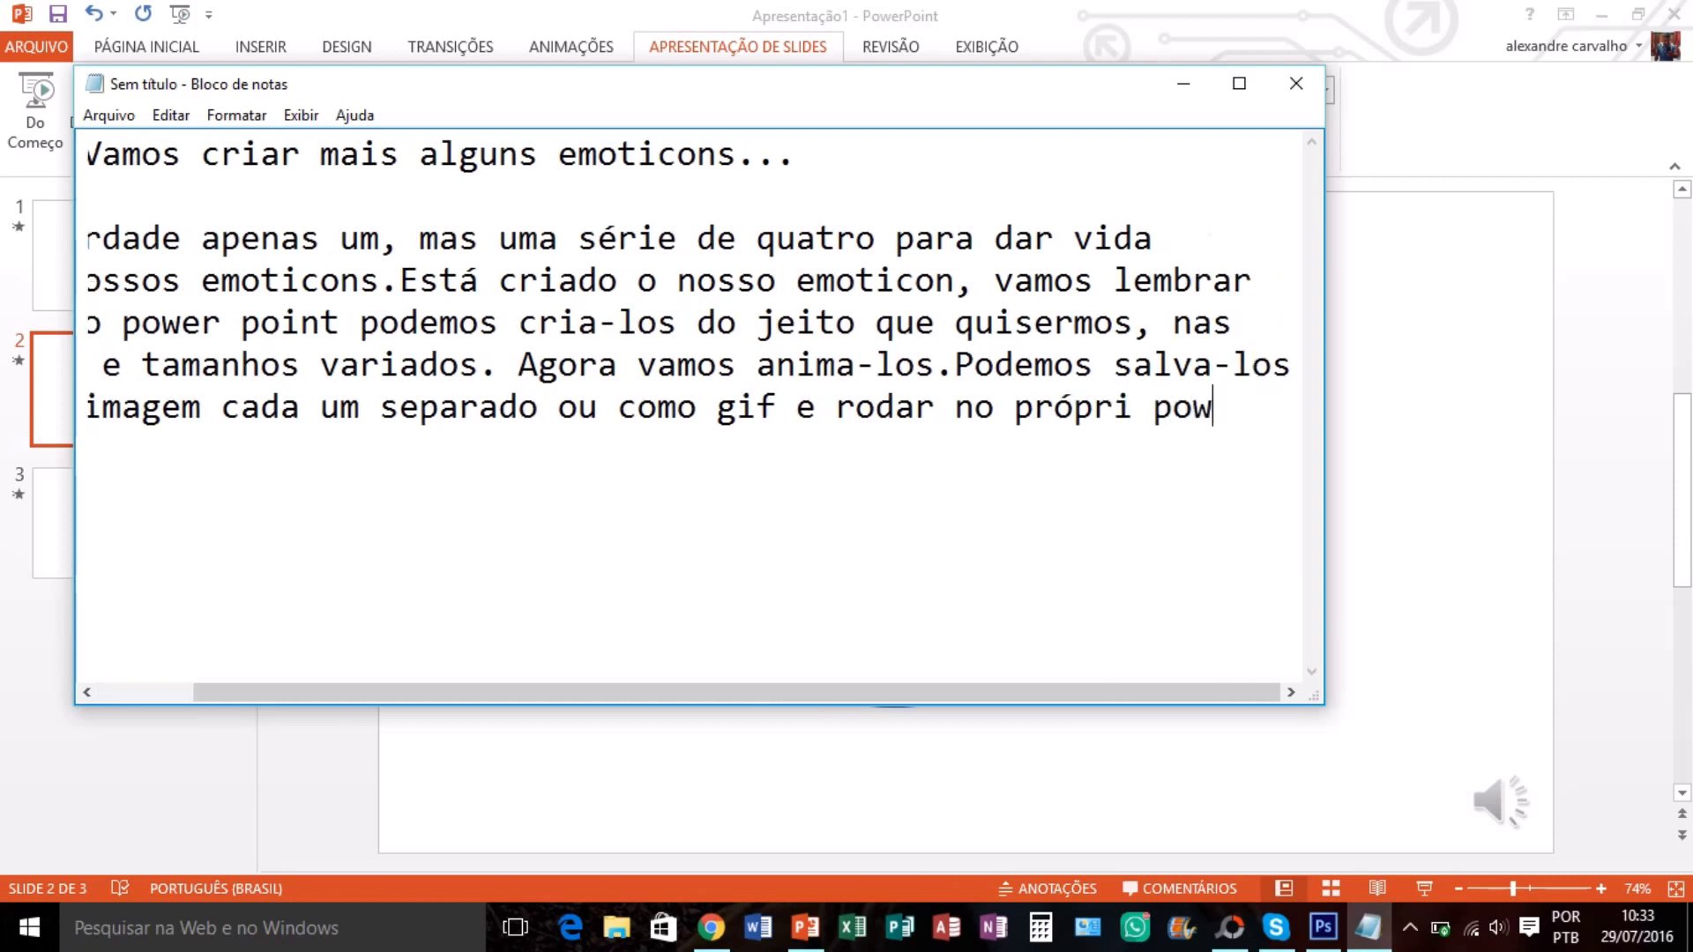
pyautogui.write('er poi')
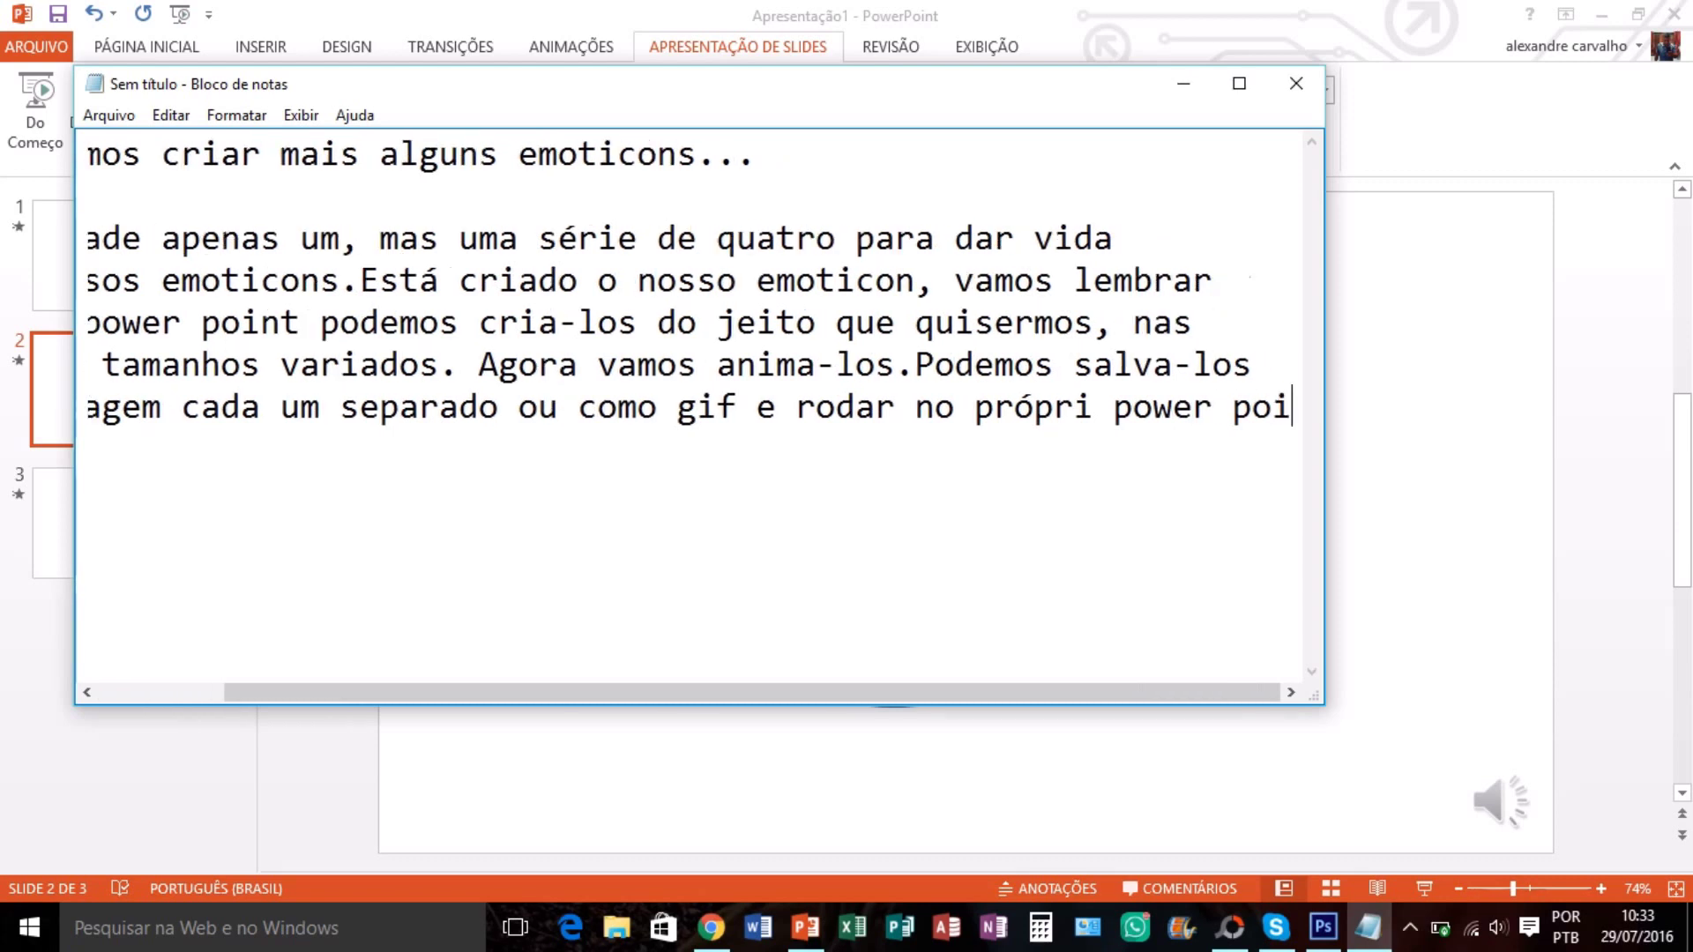
pyautogui.write('nt')
# After a blank line, add 'Espero que tenham gostado, deixem uma curtida lá embaixo.'
pyautogui.press('Return')
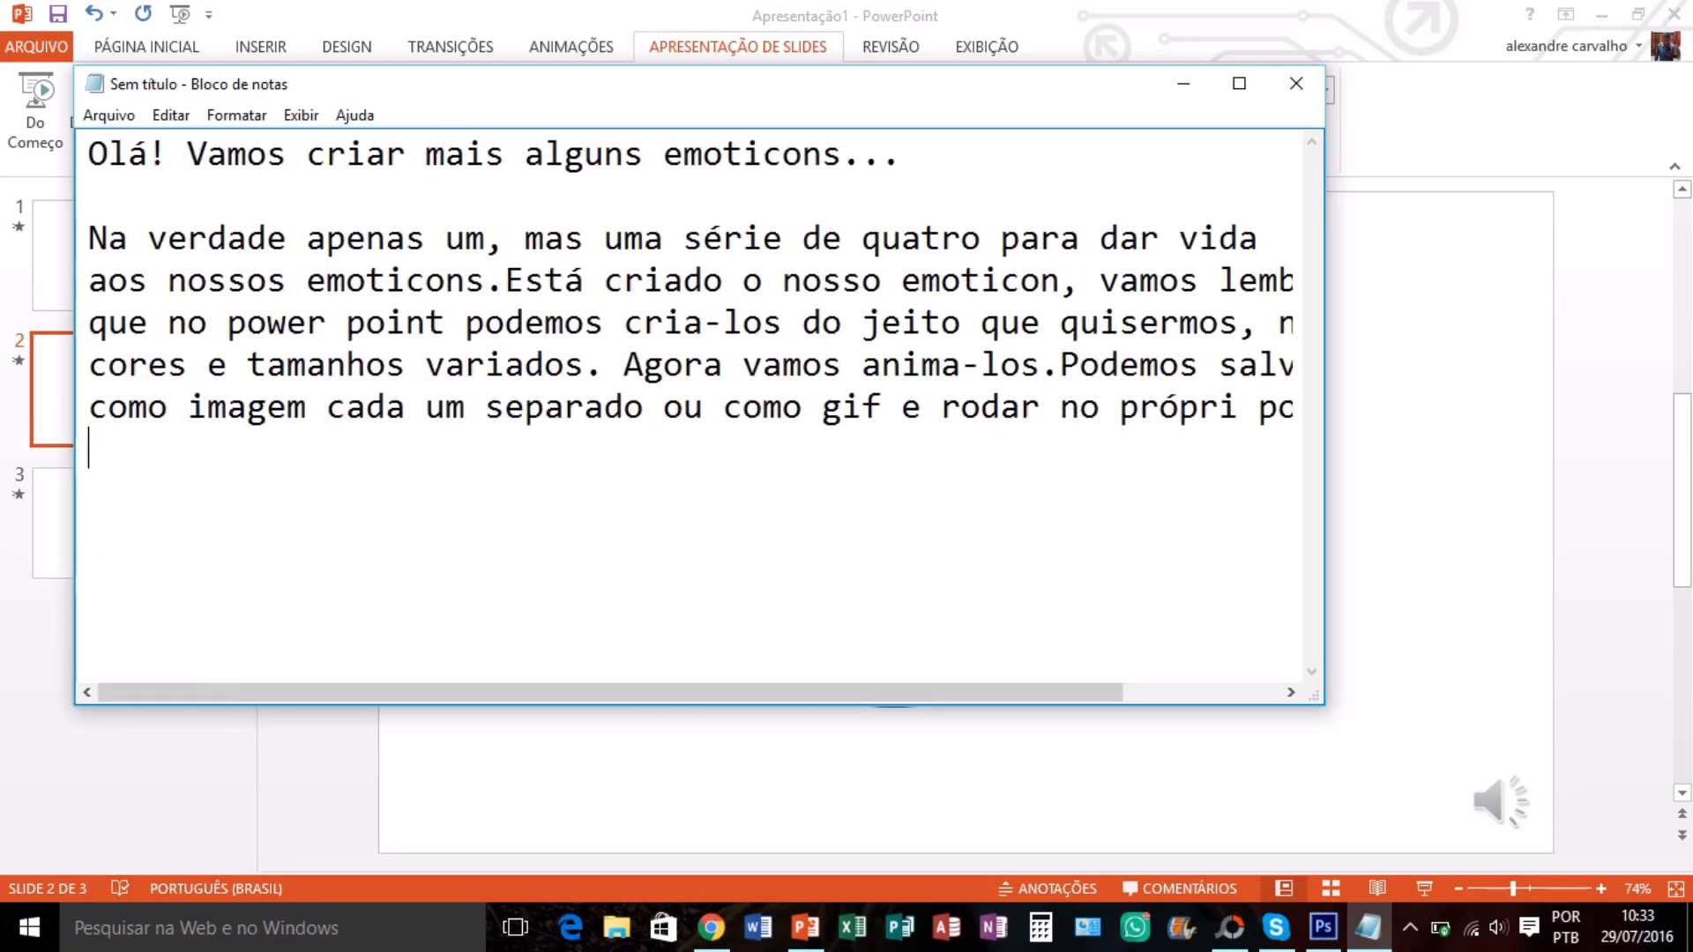
pyautogui.press('Return')
pyautogui.write('Esper')
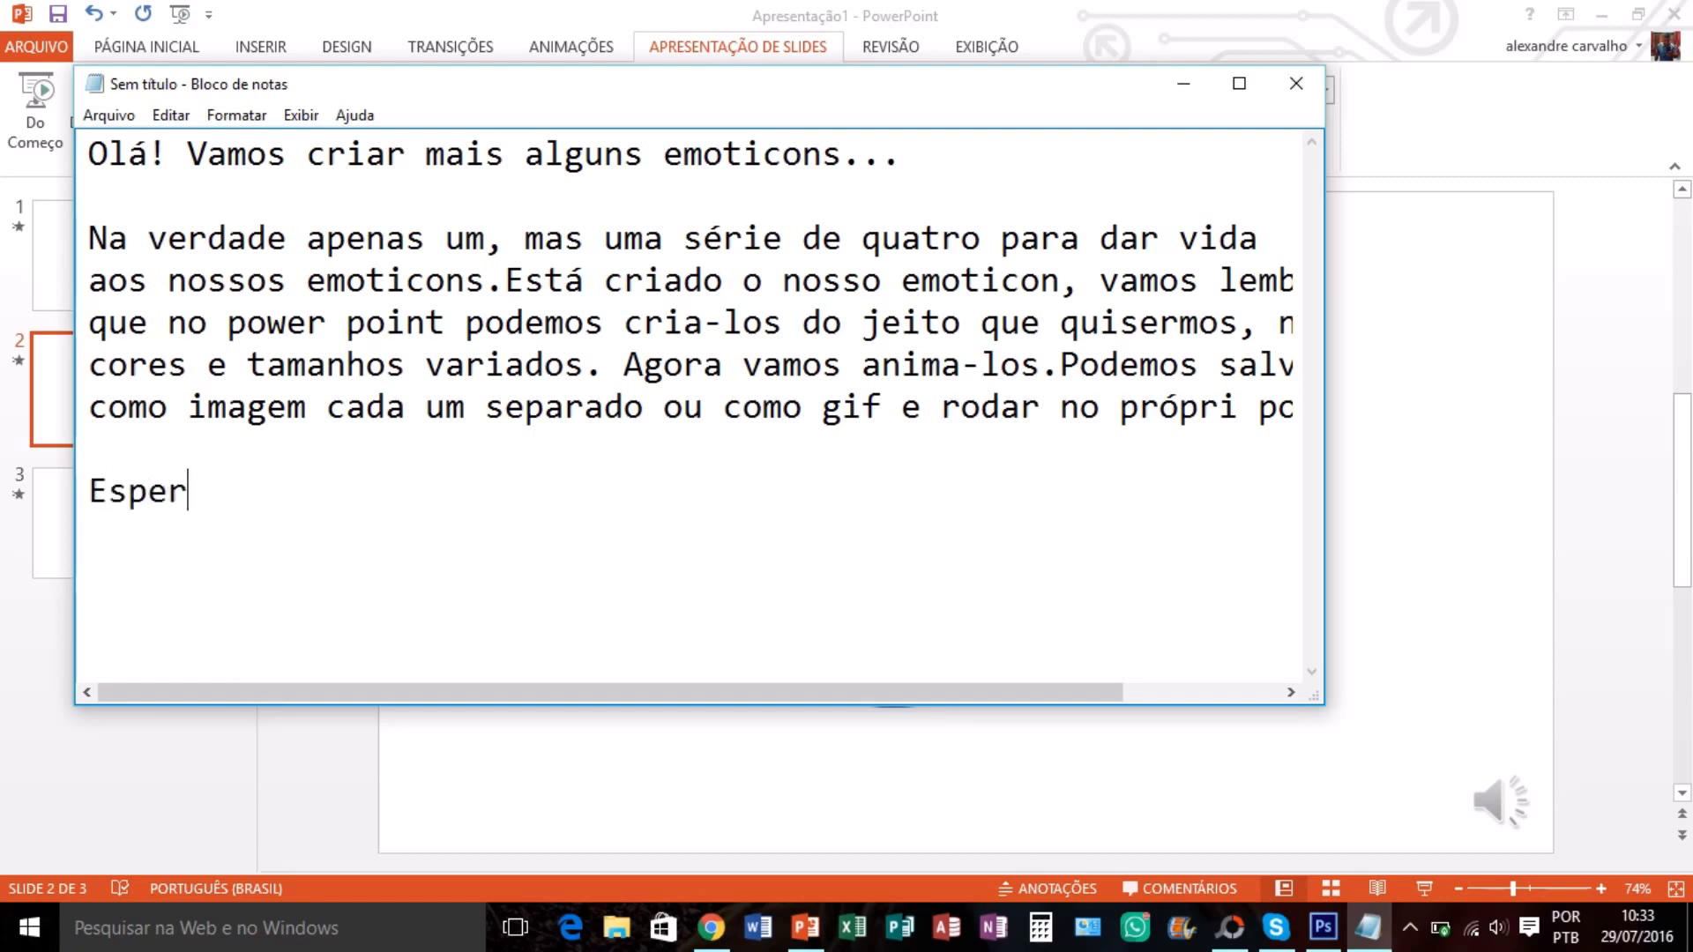
pyautogui.write('o que ')
pyautogui.write('tenham g')
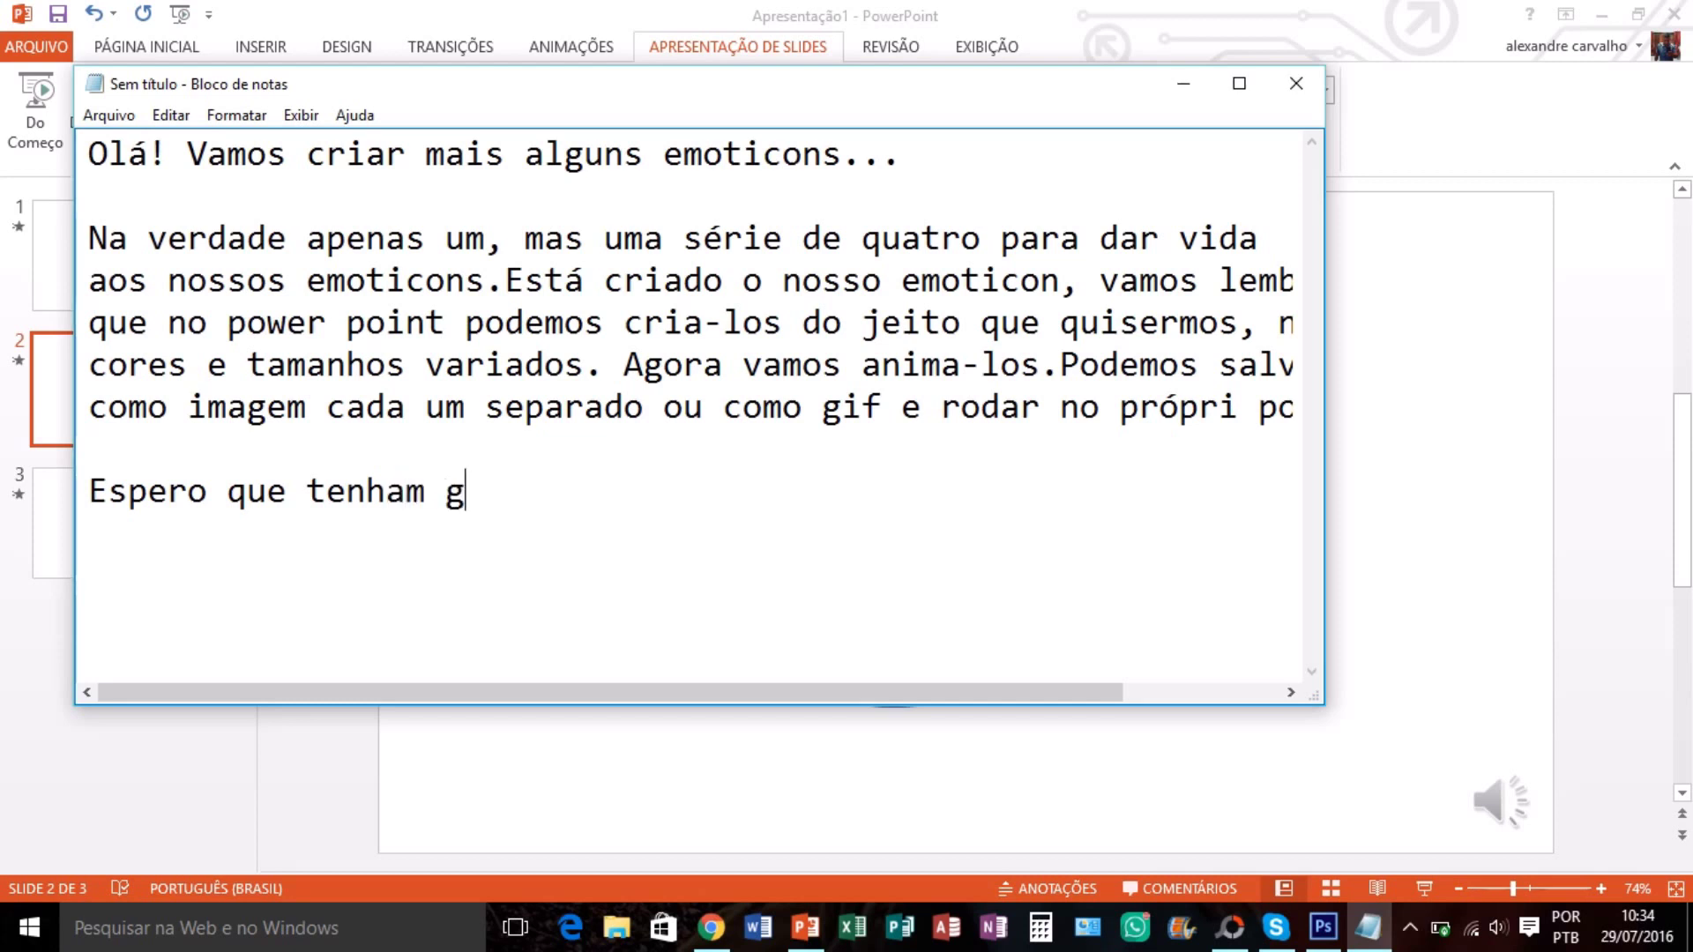
pyautogui.write('ostado')
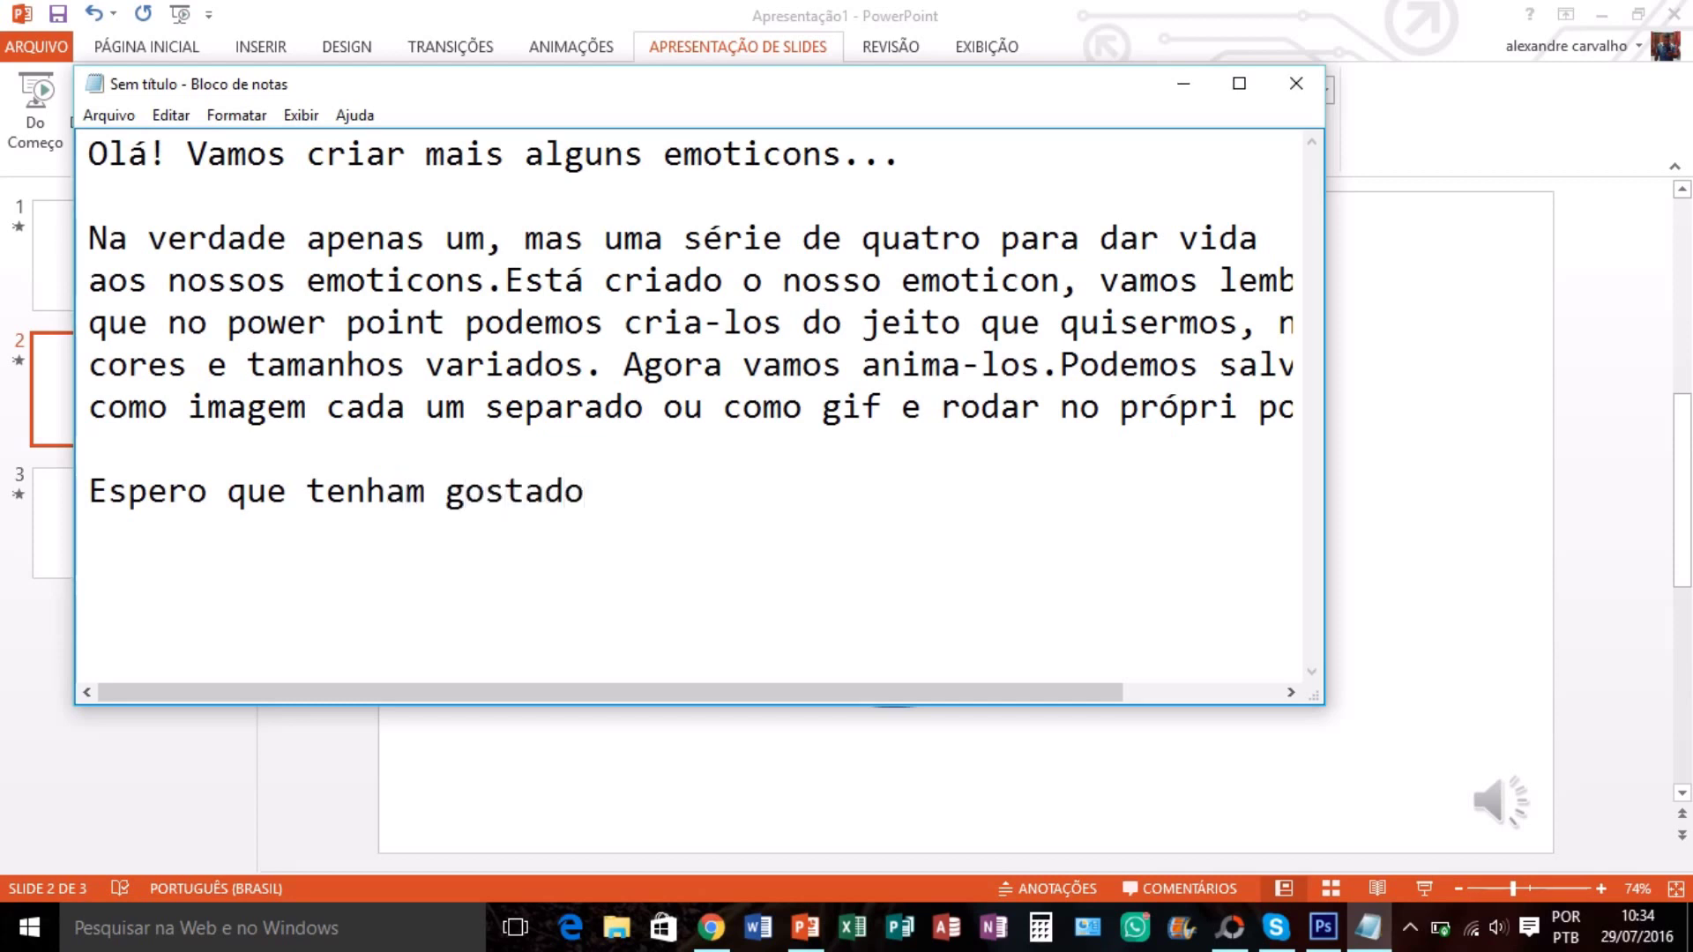
pyautogui.write(', ')
pyautogui.write('dei')
pyautogui.write('xem uma ')
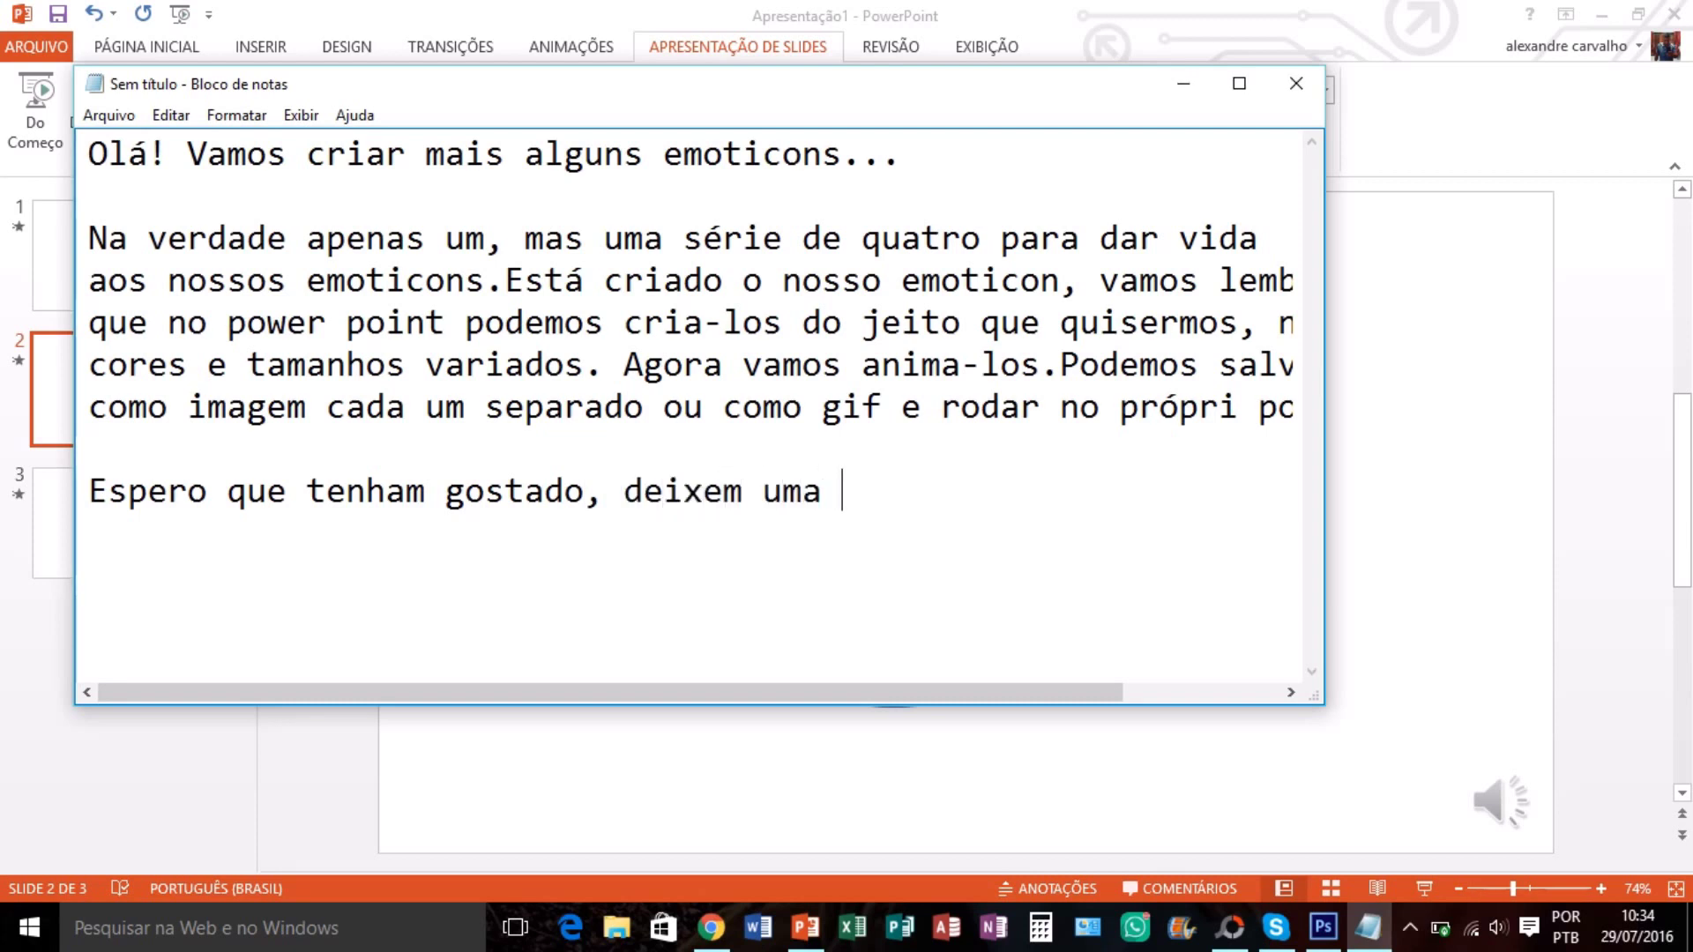
pyautogui.write('curtid')
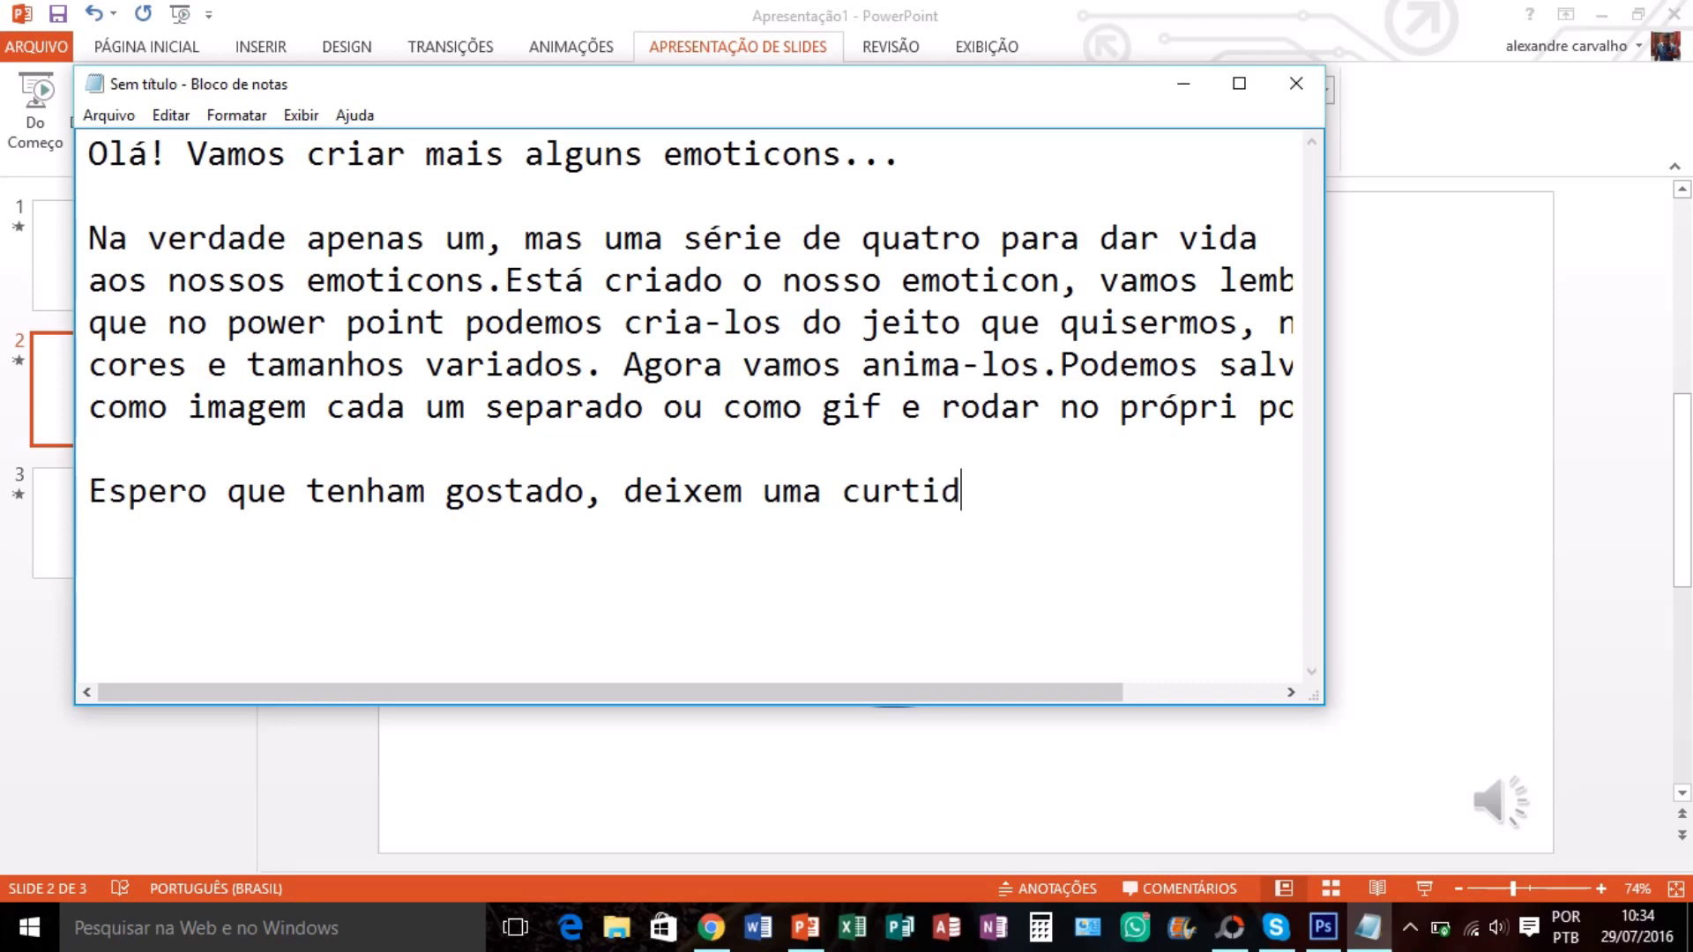
pyautogui.write('a lá ')
pyautogui.write('embaix')
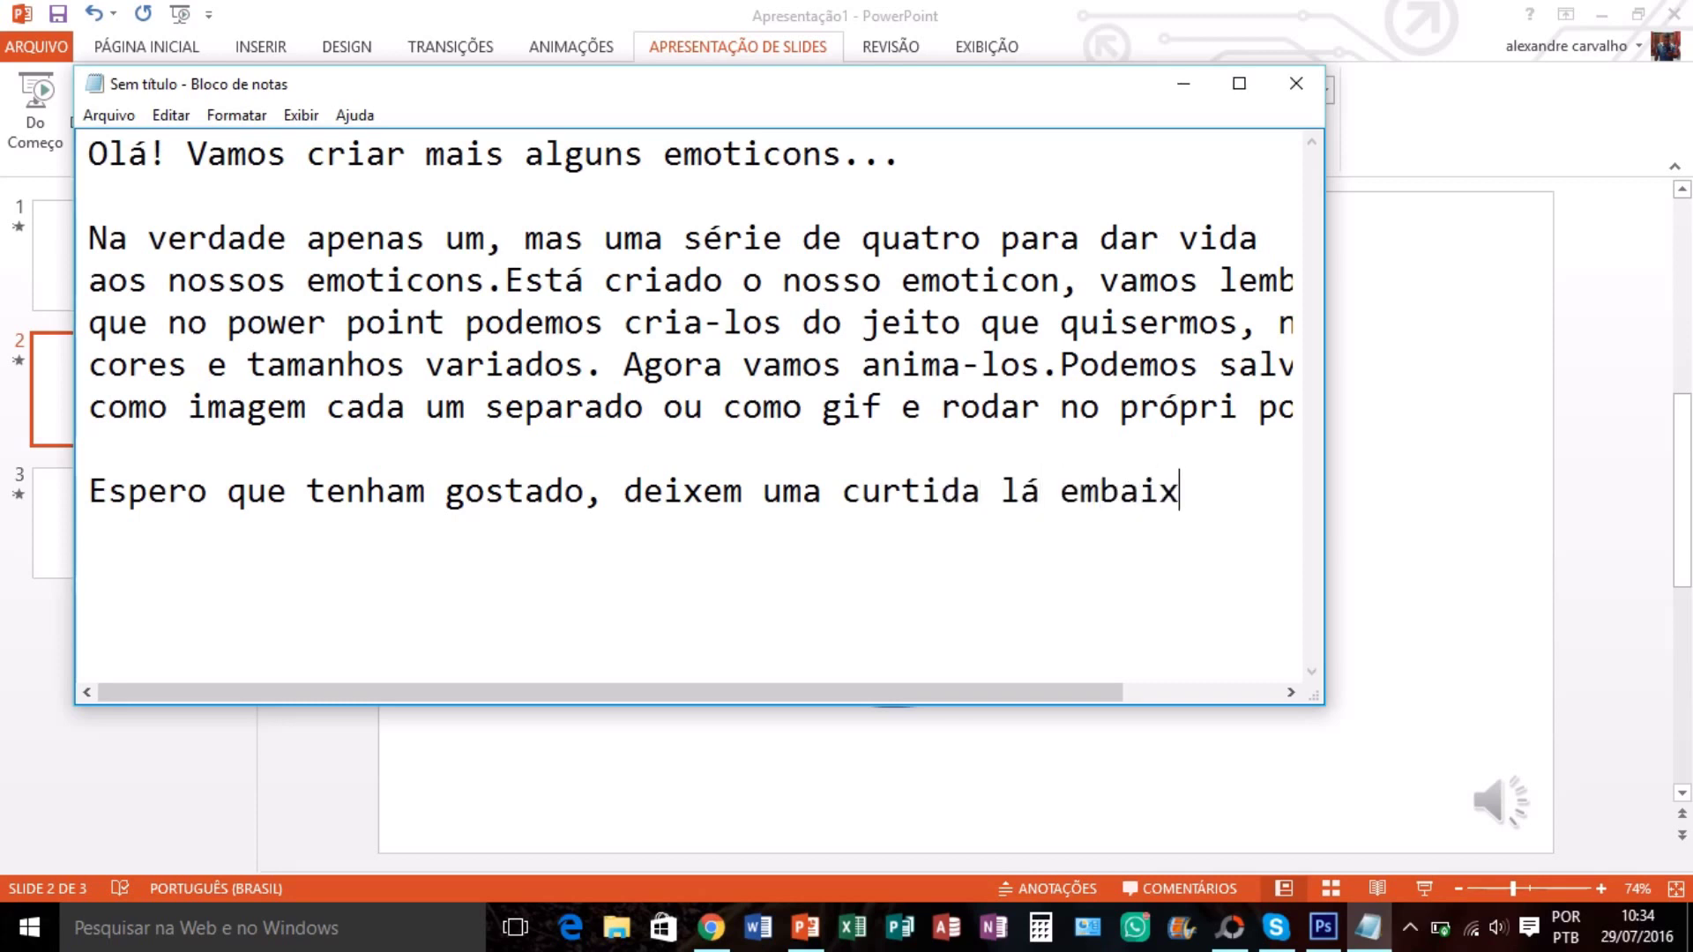
pyautogui.write('o.')
# Minimize Notepad to bring PowerPoint's slide 2 back into view
pyautogui.click(1182, 97)
pyautogui.moveTo(688, 11)
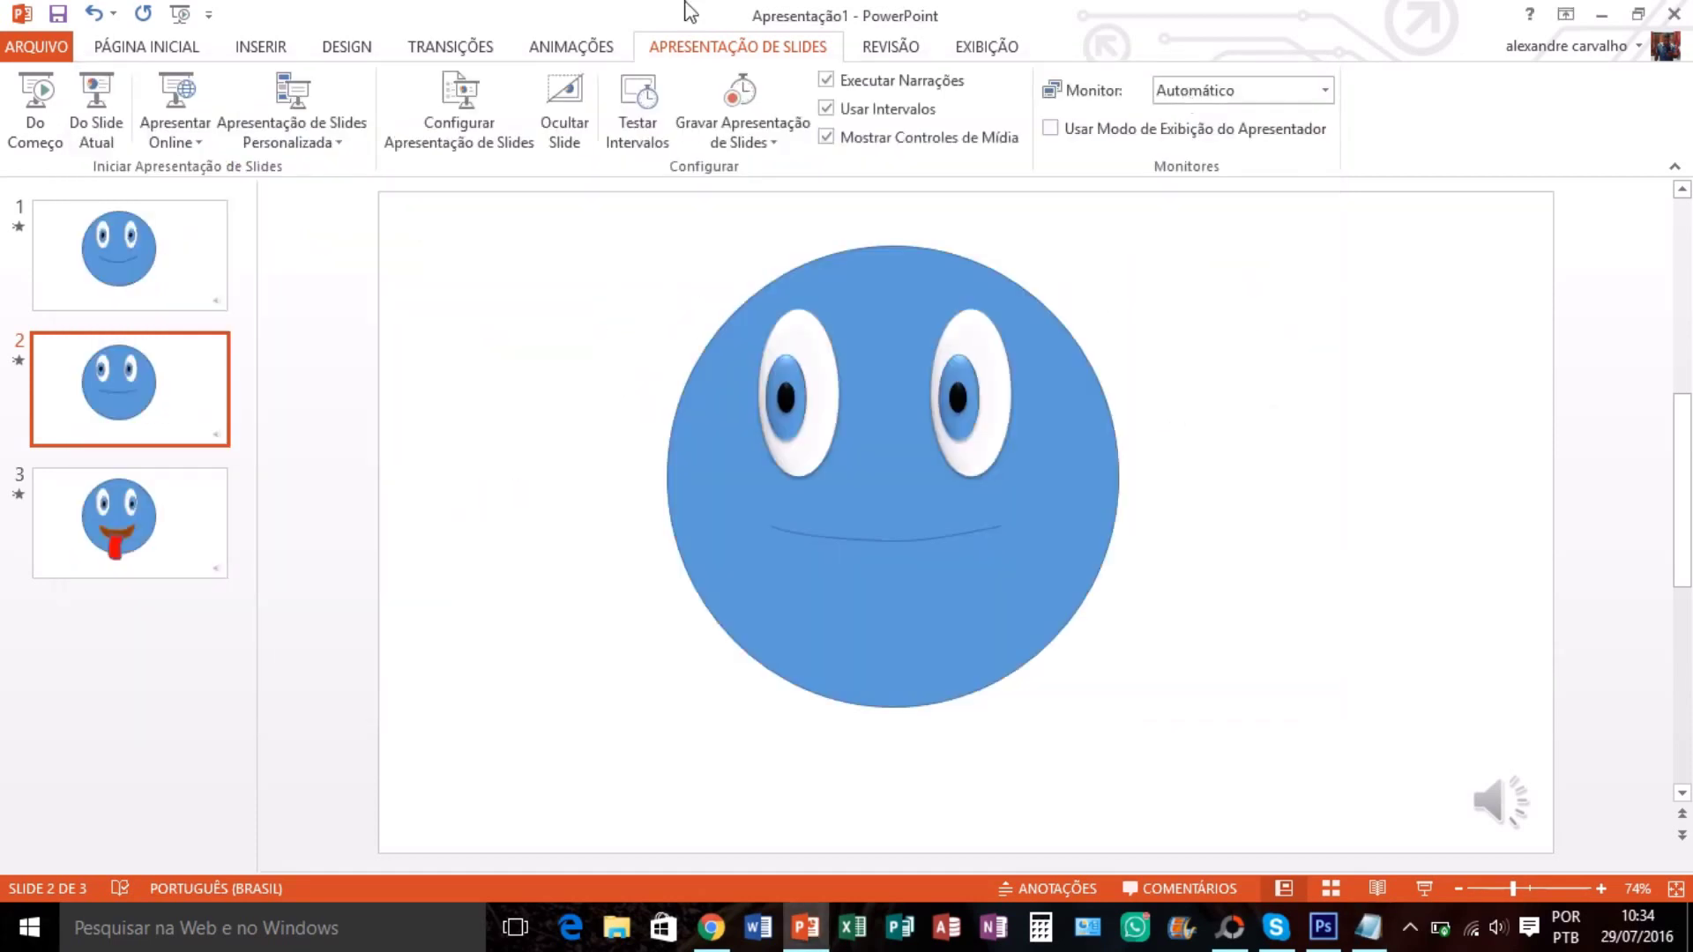